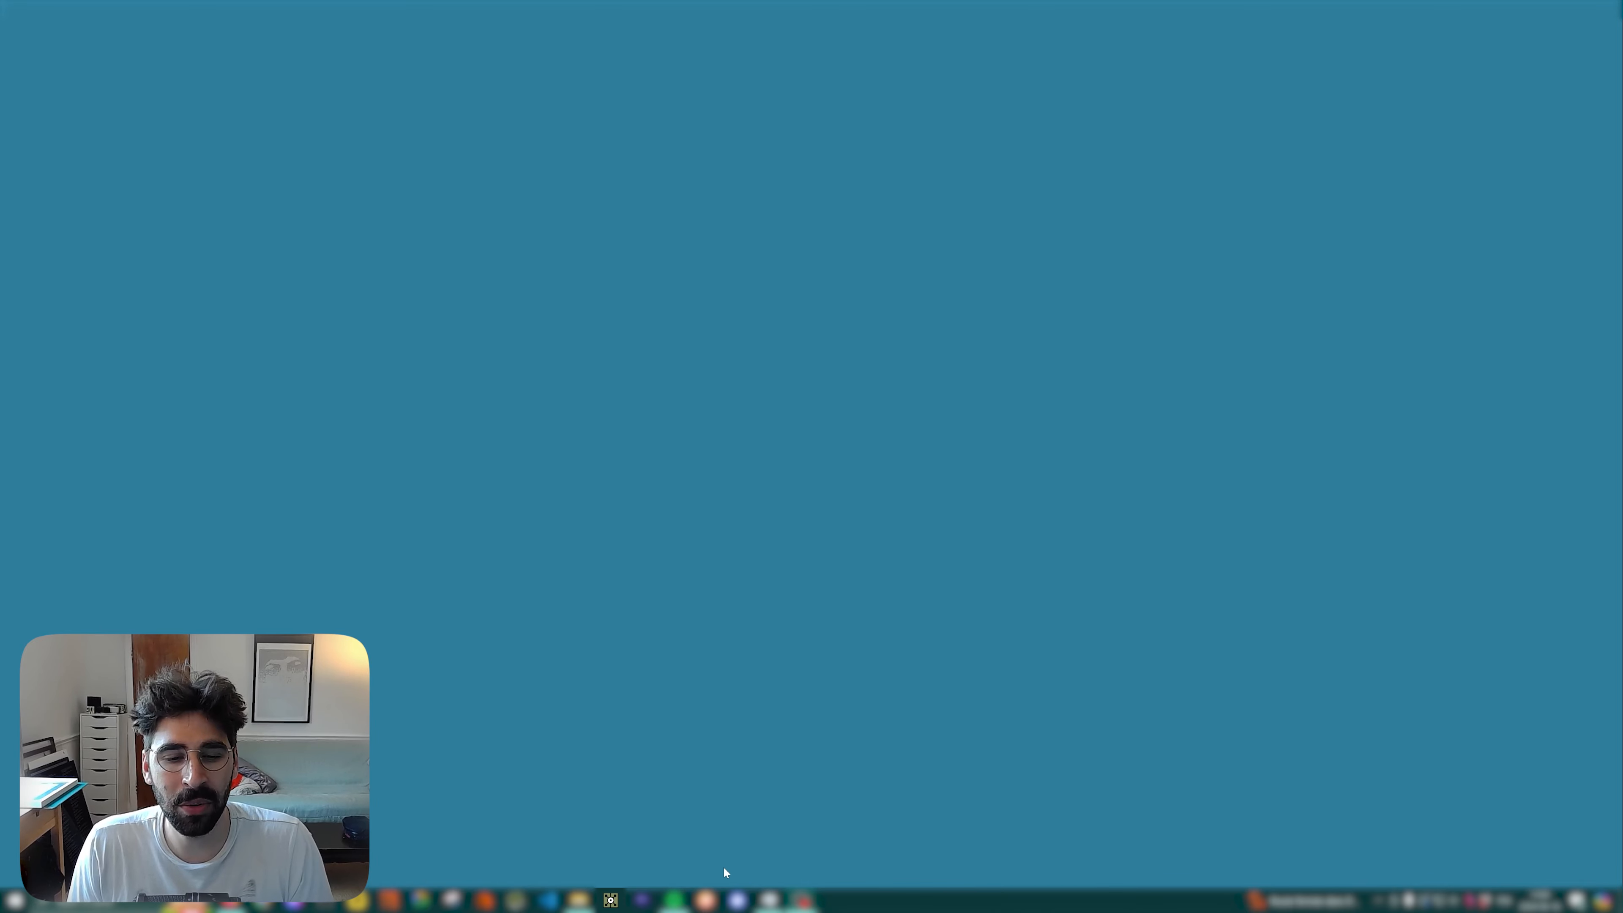
Launch TouchDesigner and delete all the default operators inside project1.
left_click(611, 899)
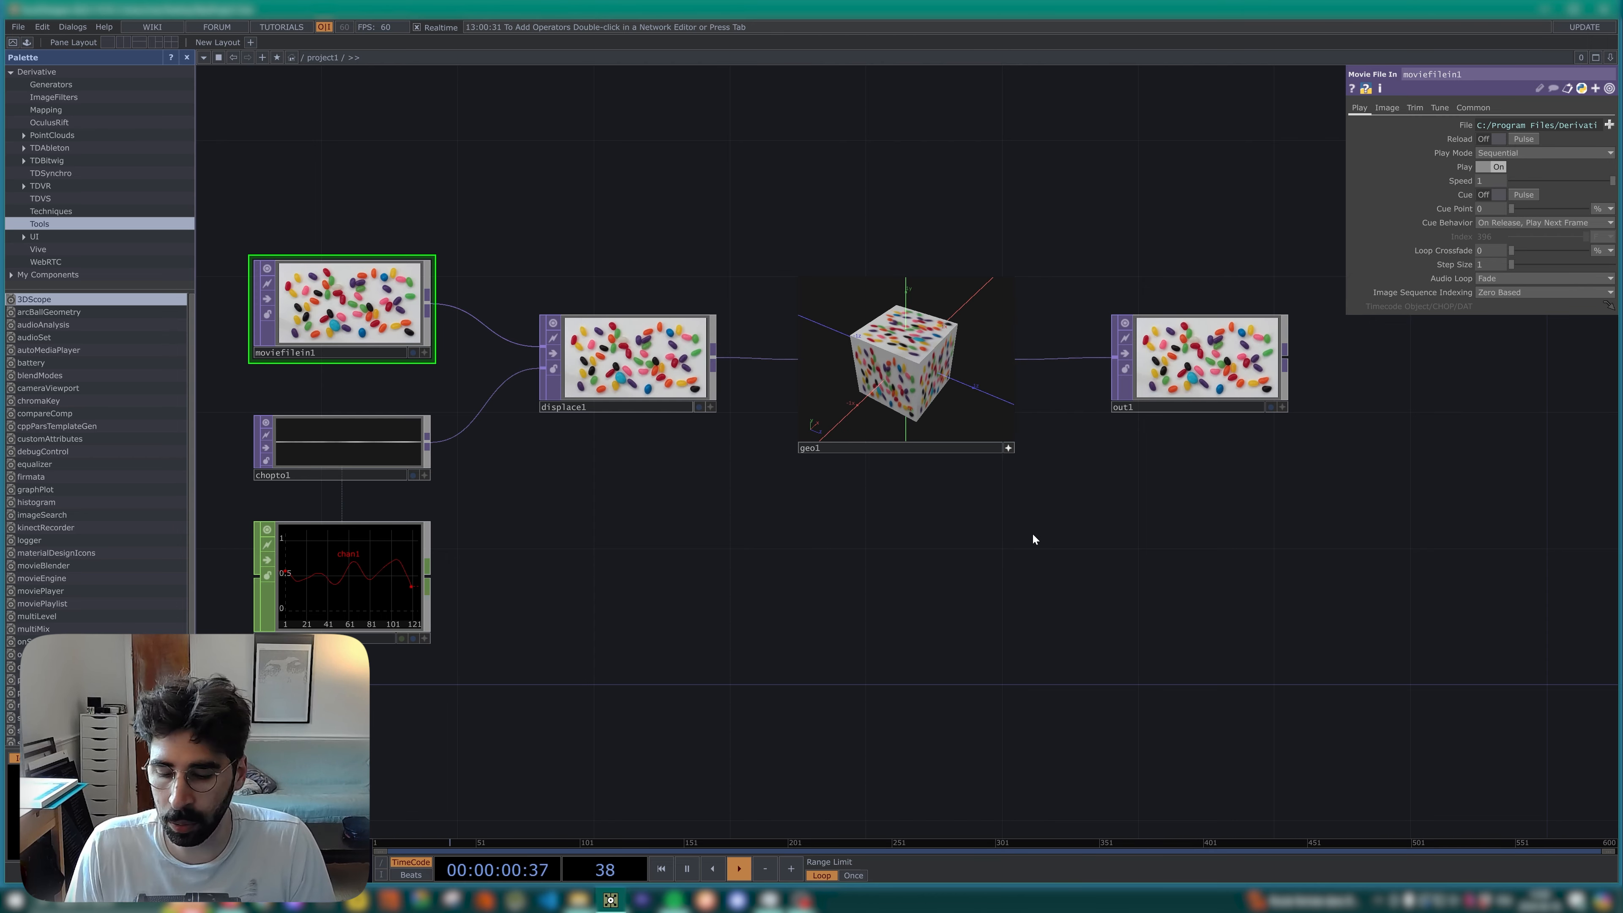
left_click_drag(968, 526, 1124, 504)
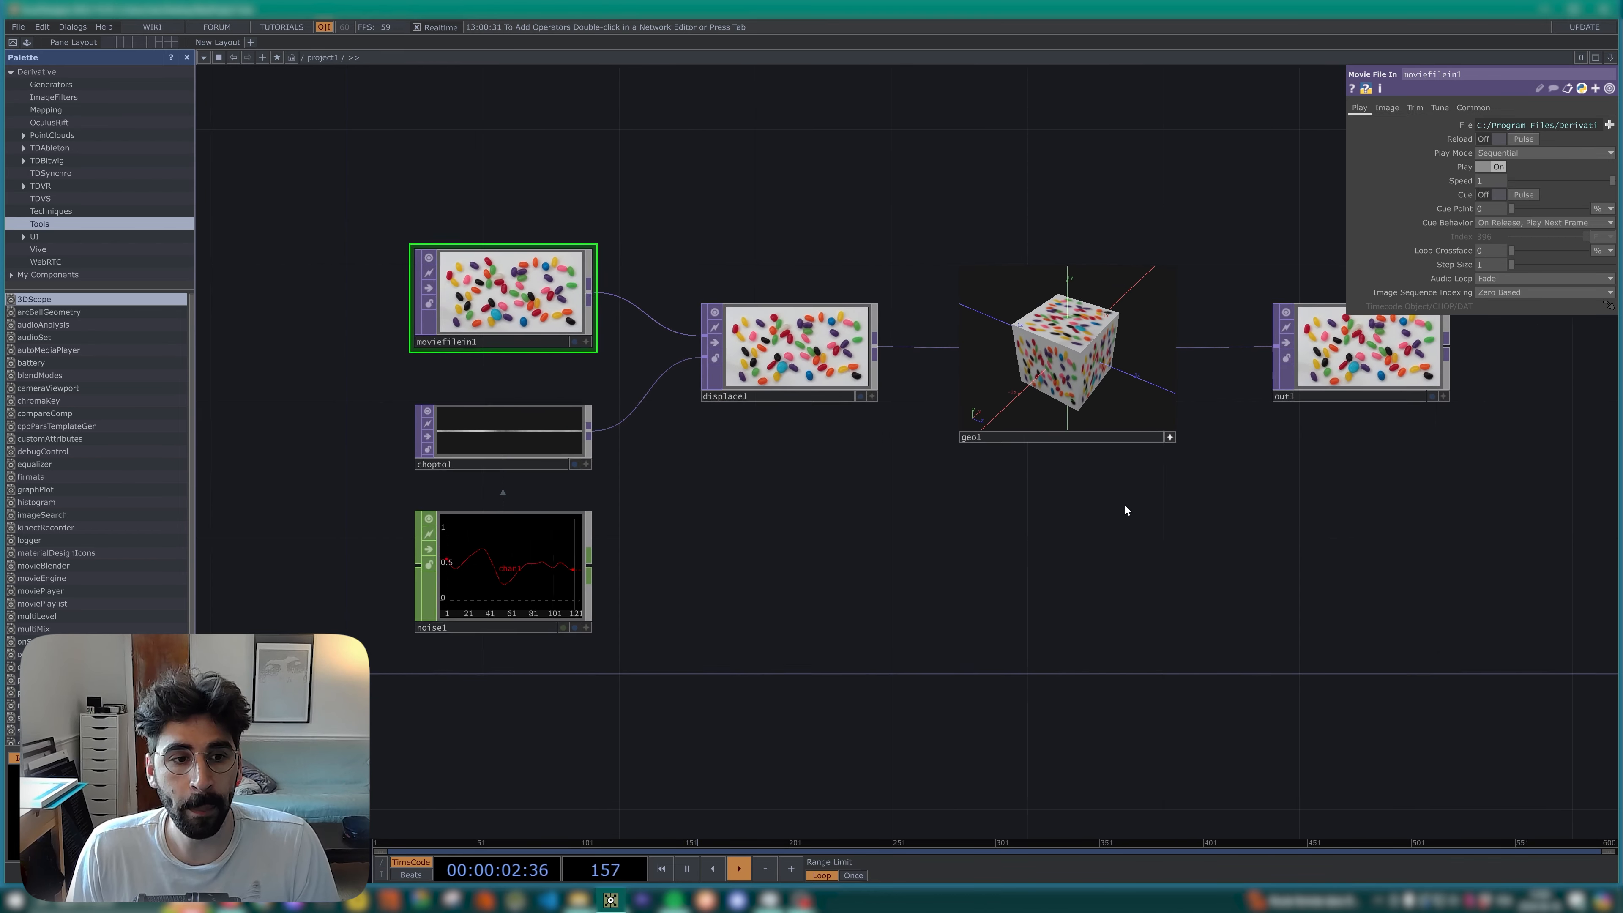
scroll(1048, 495, "down", 2)
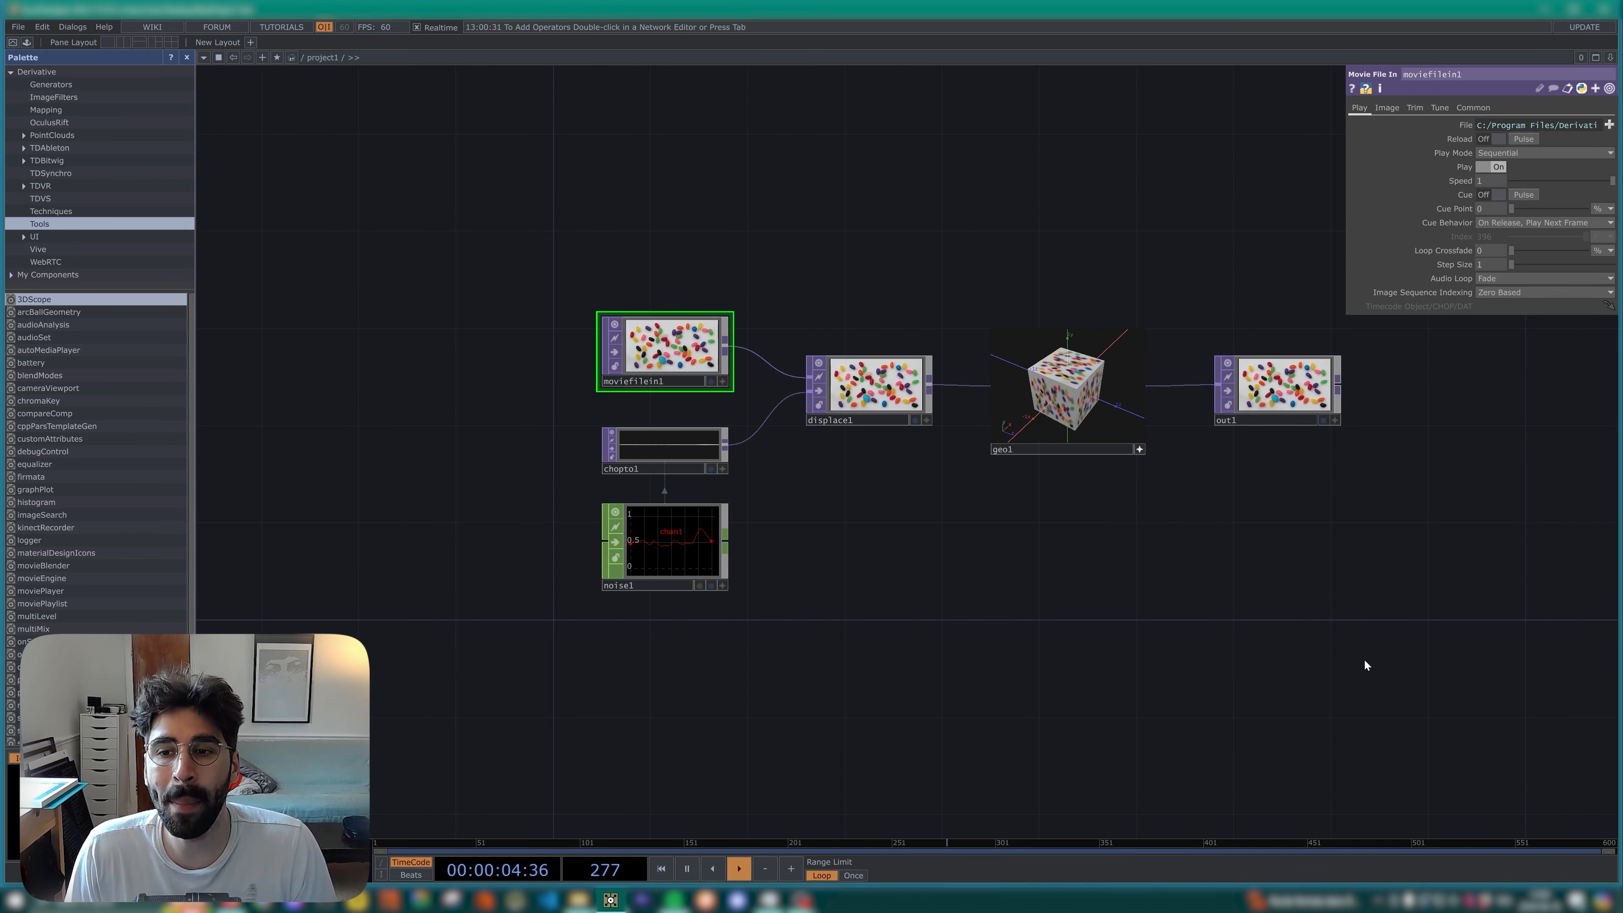
left_click_drag(1394, 673, 454, 238)
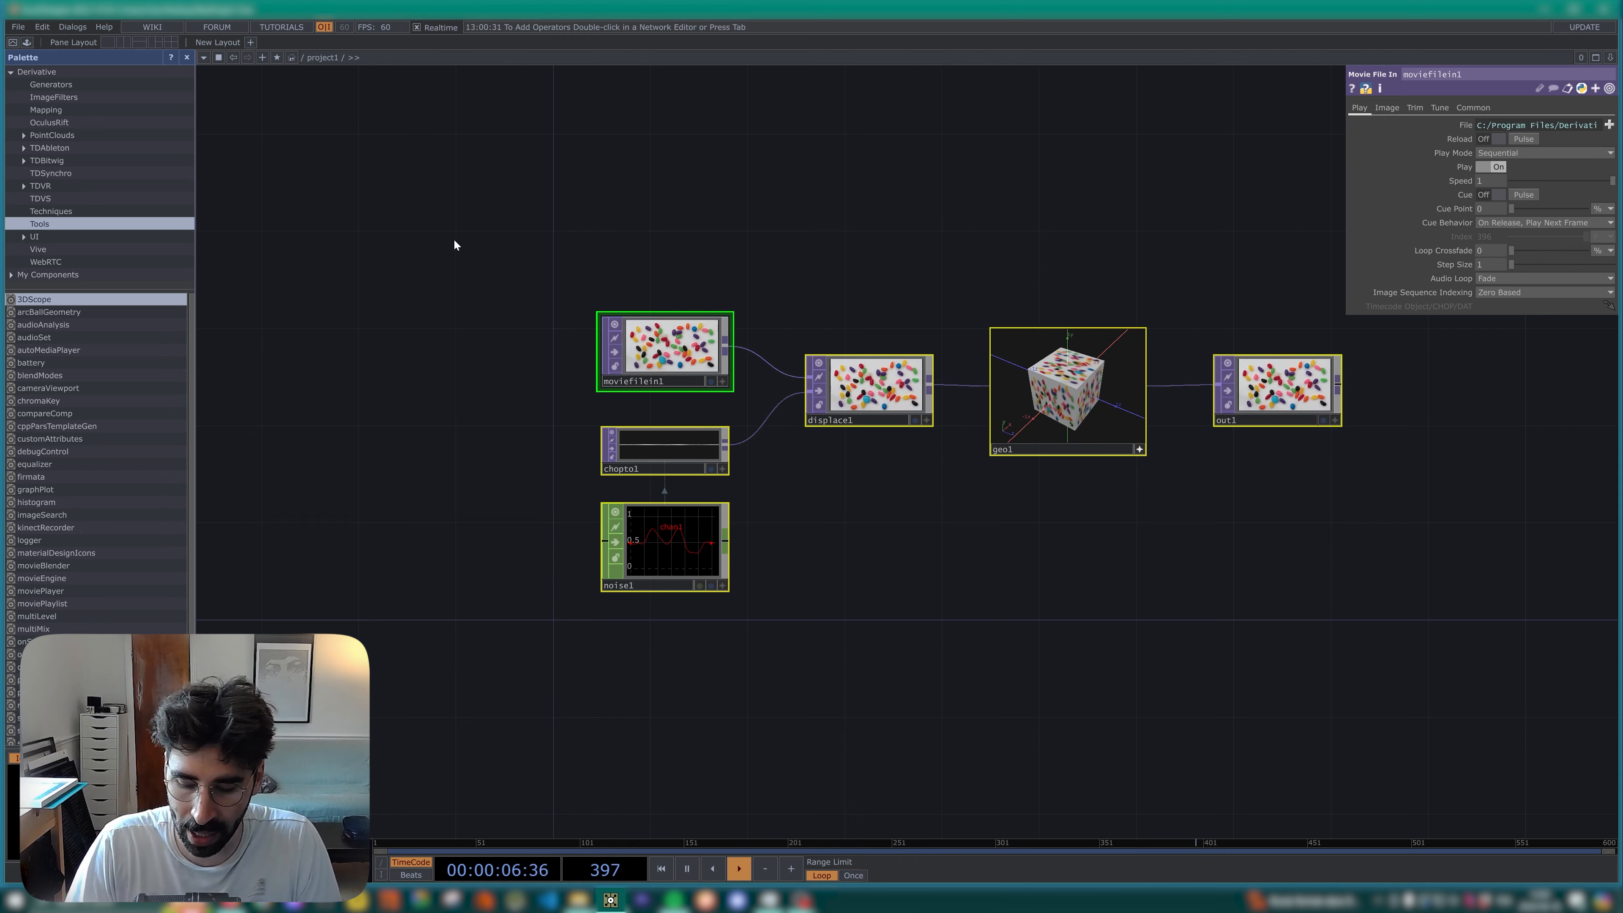
key("Delete")
Go up to the root level, delete the project1 container and close the Palette.
key("u")
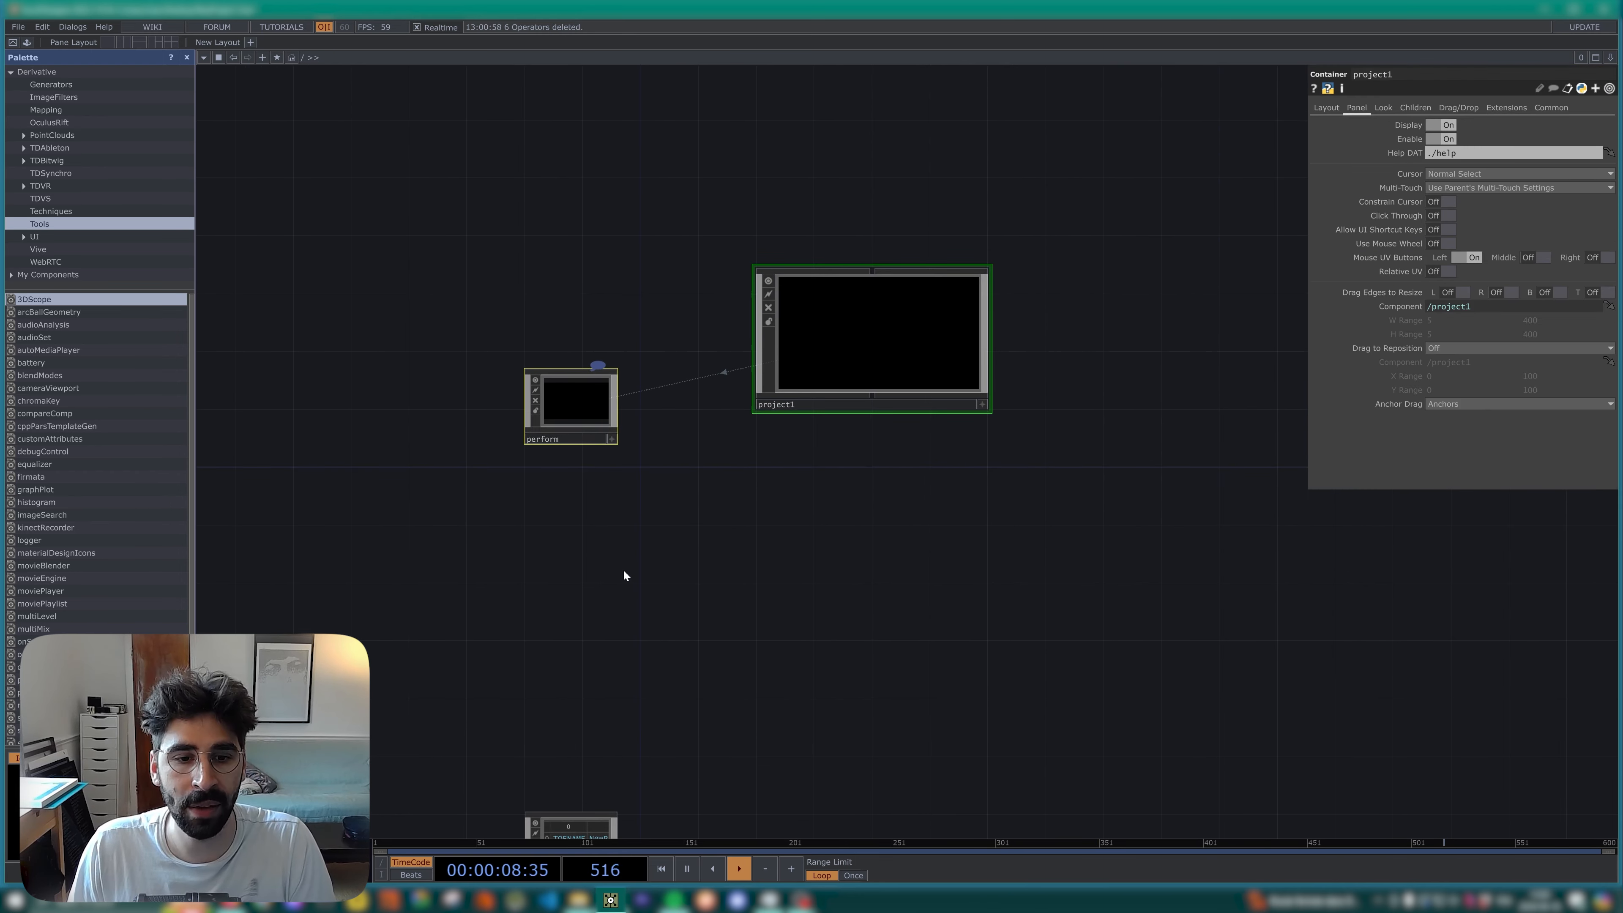
left_click_drag(592, 794, 578, 448)
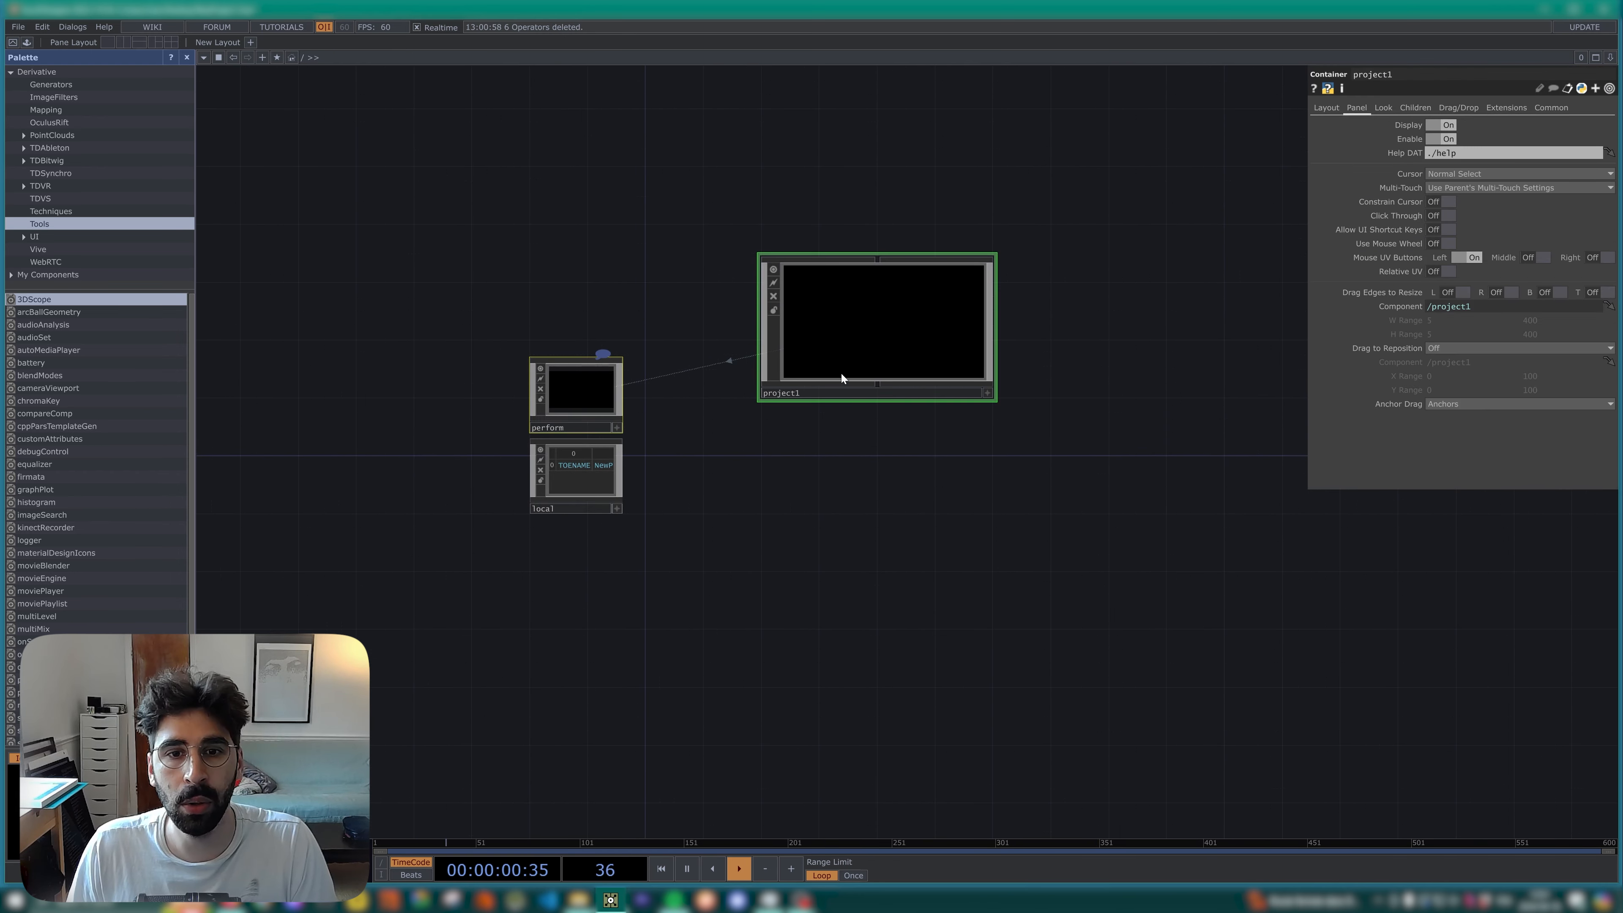
key("Delete")
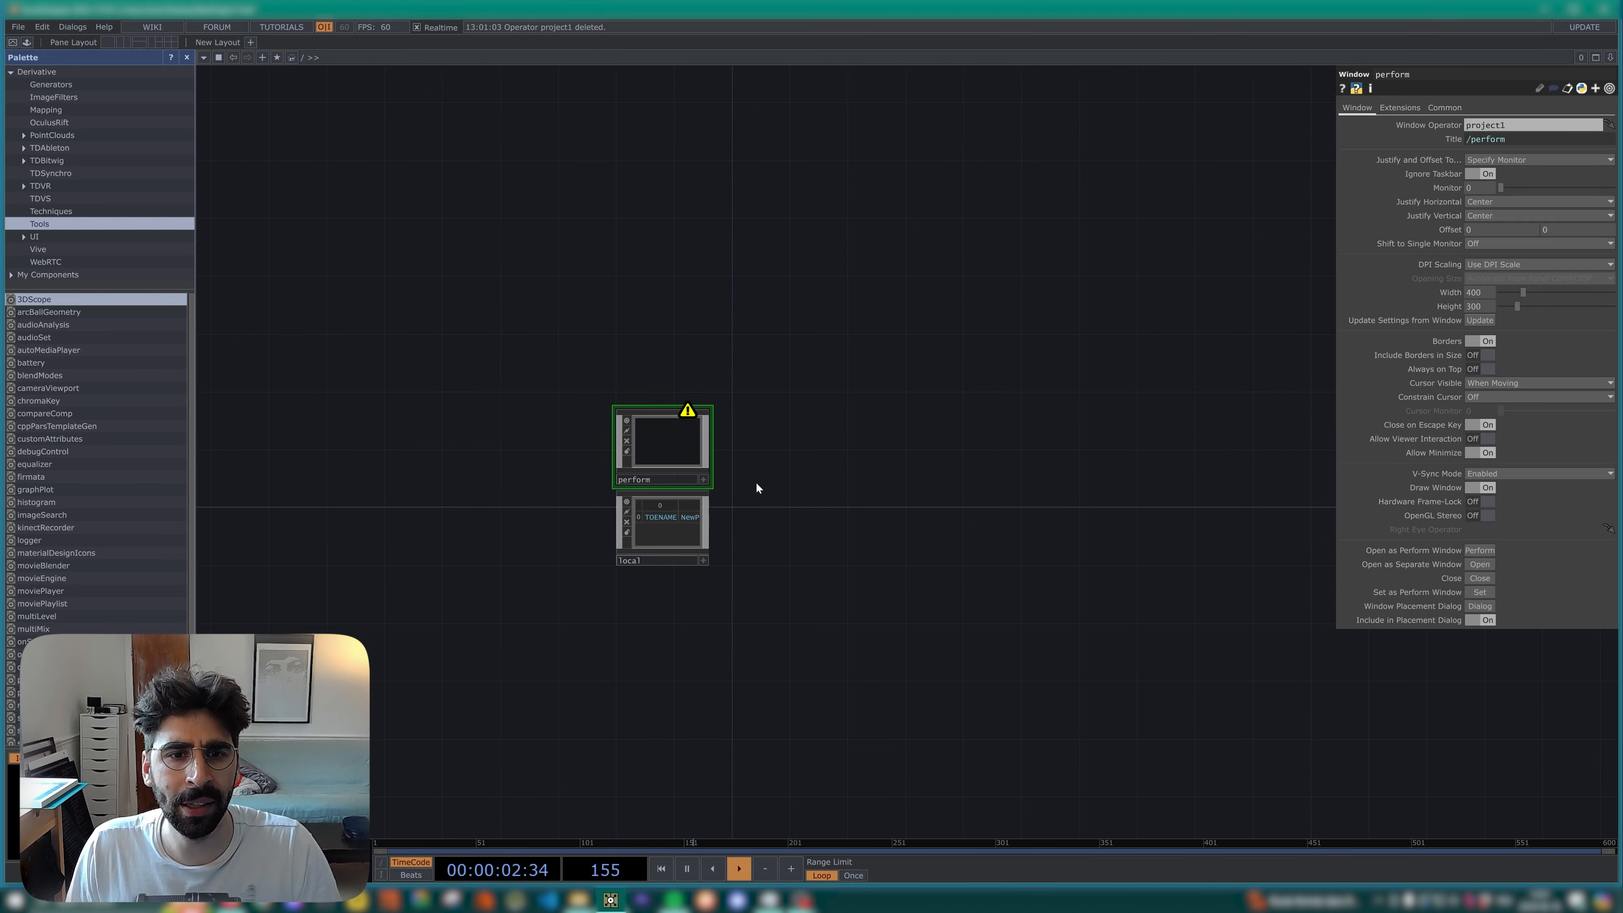
scroll(750, 471, "up", 3)
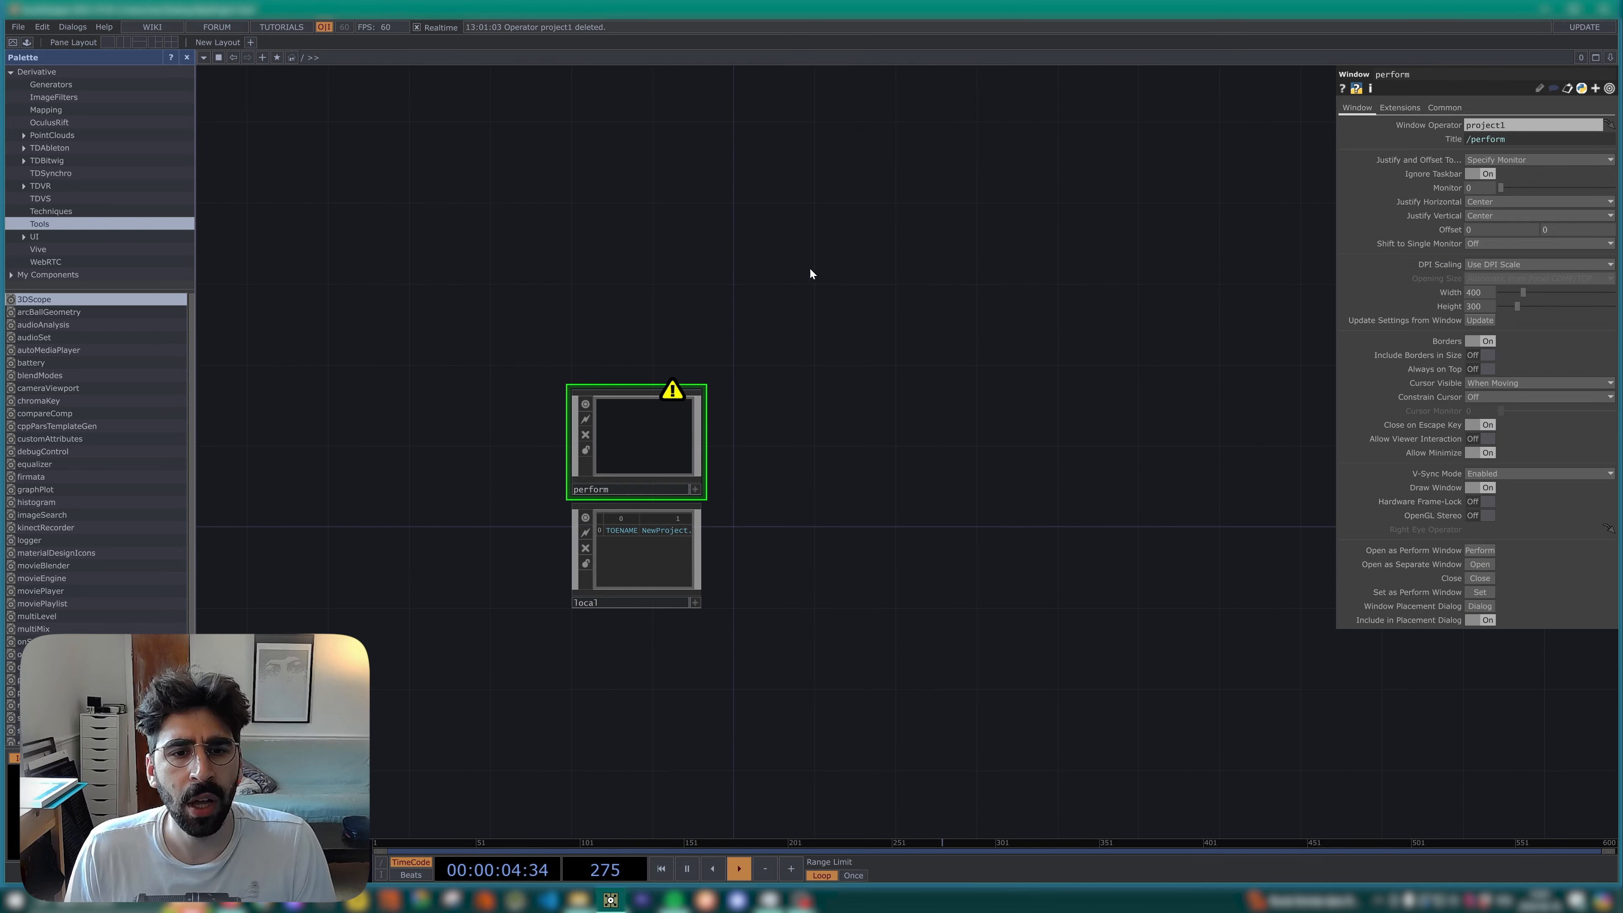
left_click(186, 57)
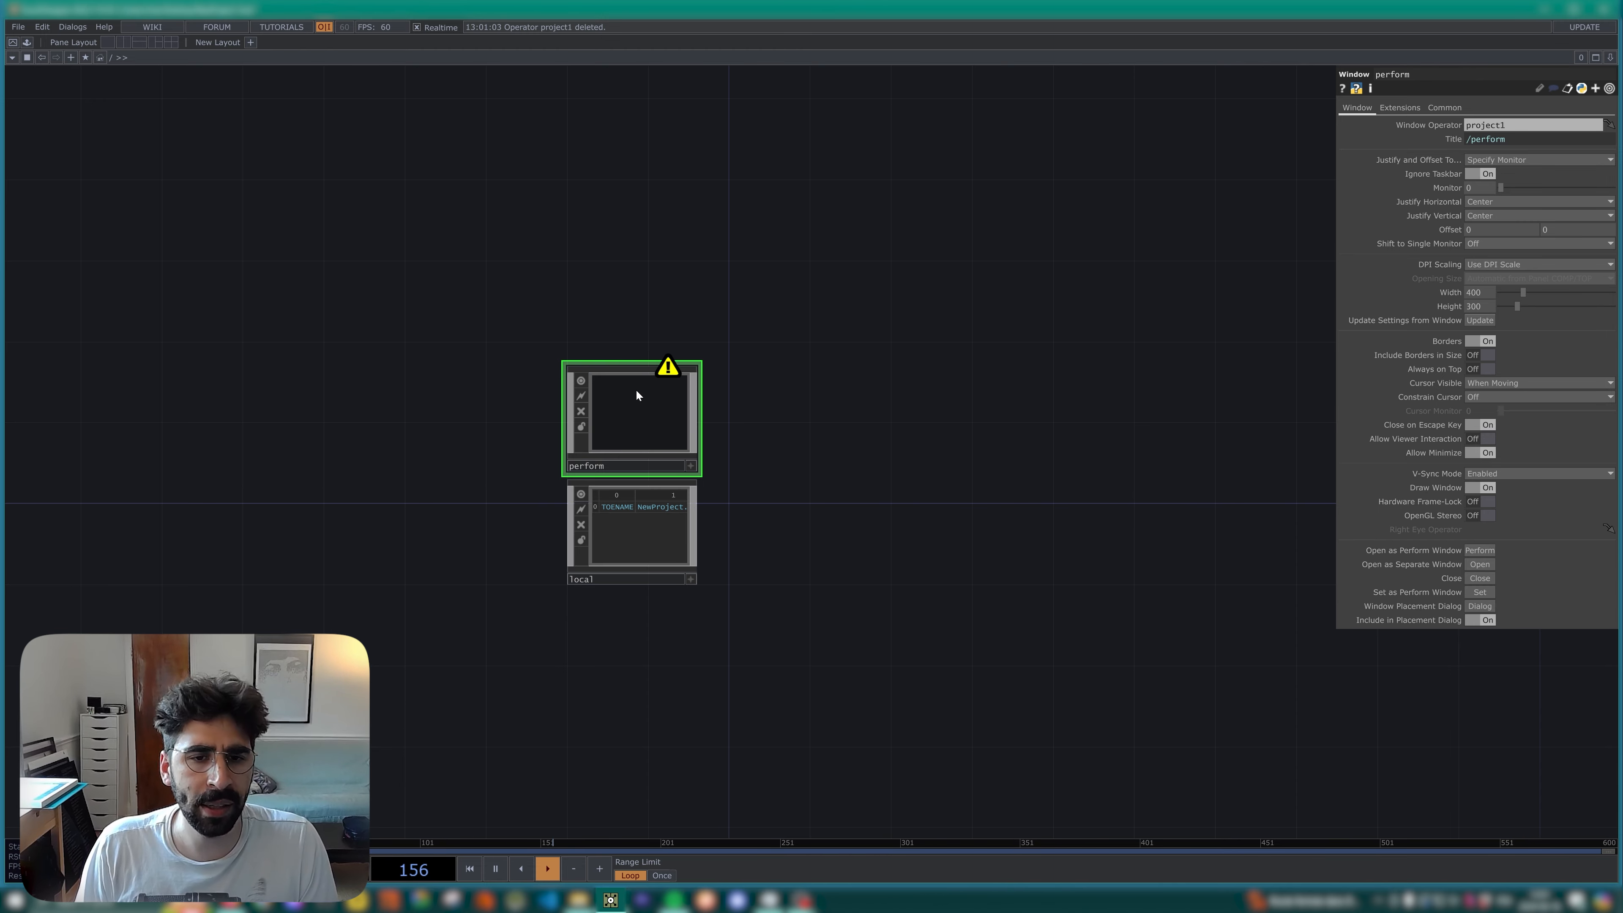
Enter the perform window component and add a Text COMP inside it.
double_click(652, 398)
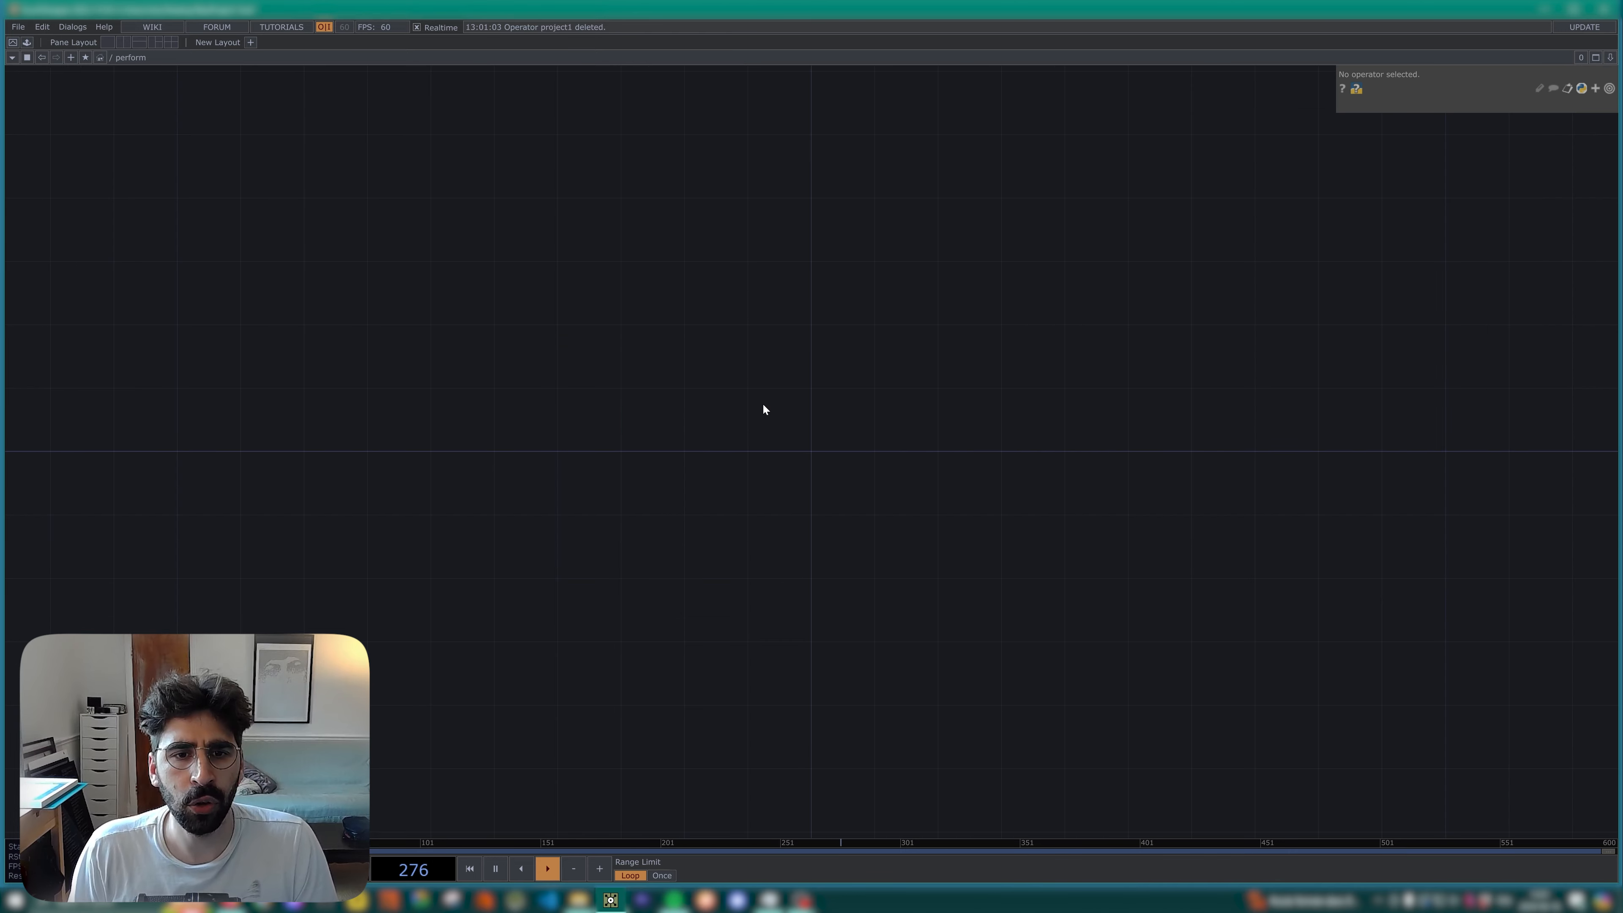
key("Tab")
type("te")
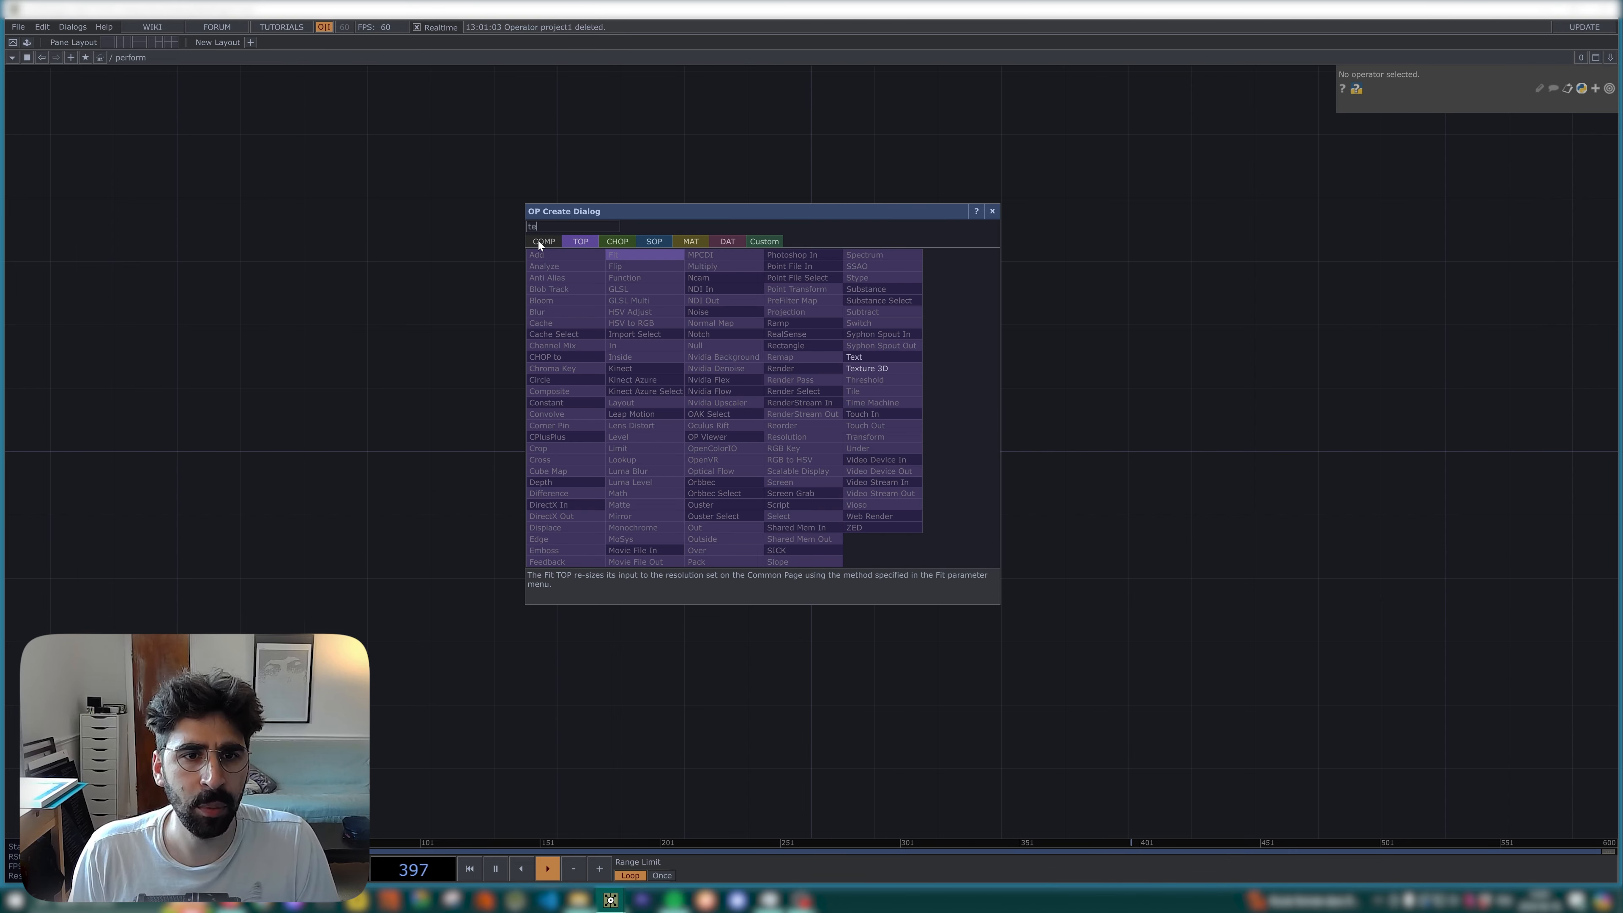
left_click(644, 380)
left_click(790, 428)
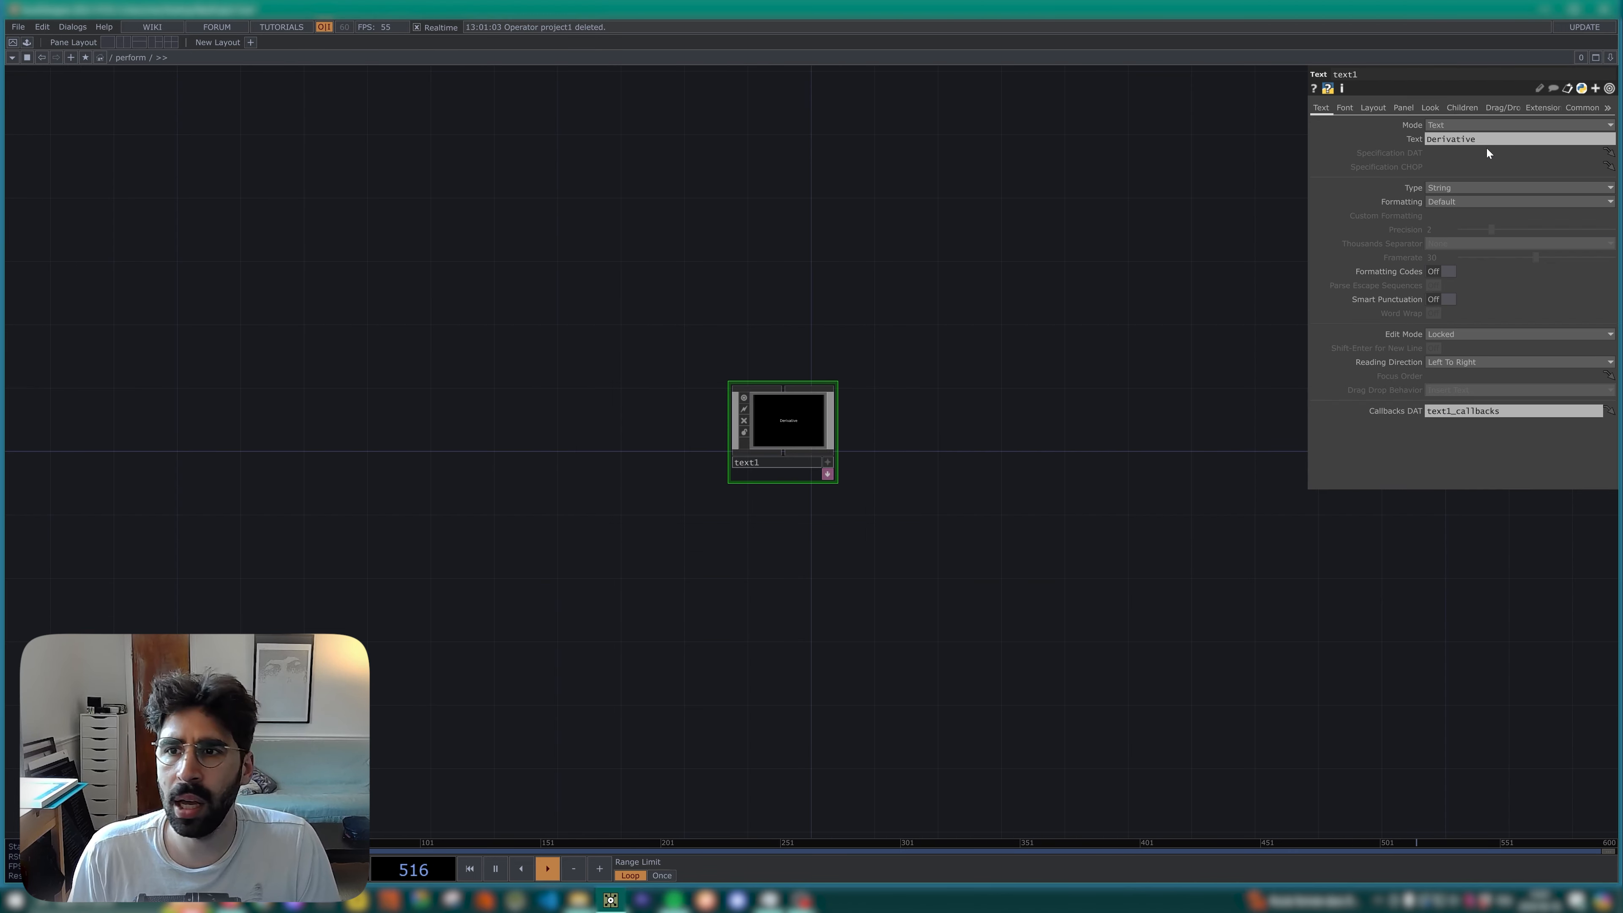
Set the Text COMP's text to "No Output Assigned" and rename the component bg.
type("No Output Ass")
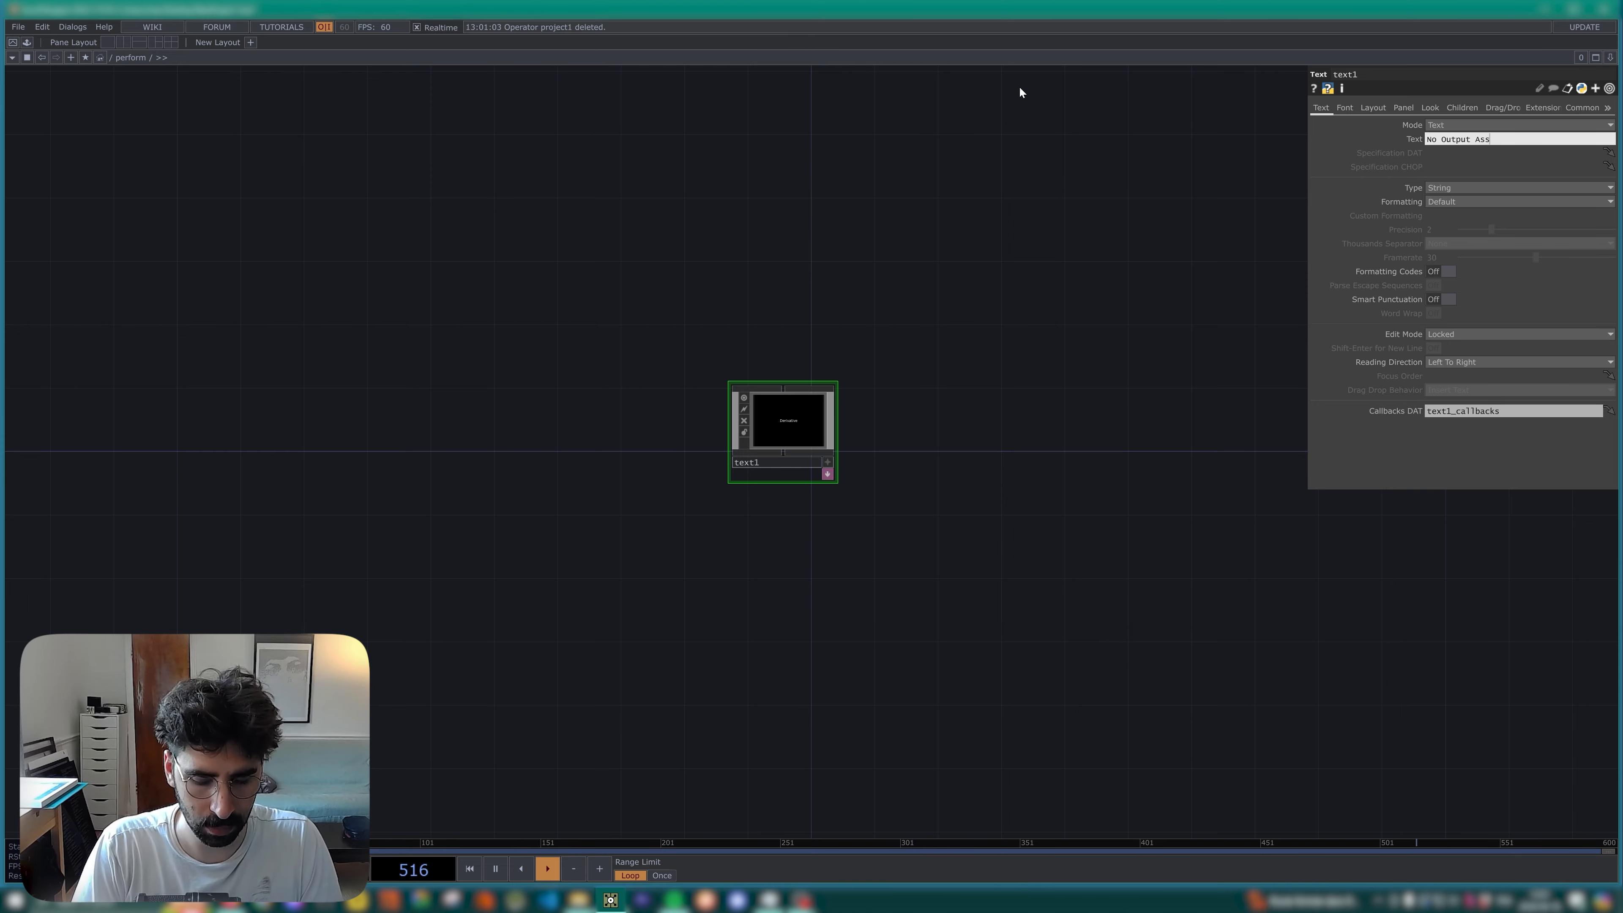
type("ned")
key("Return")
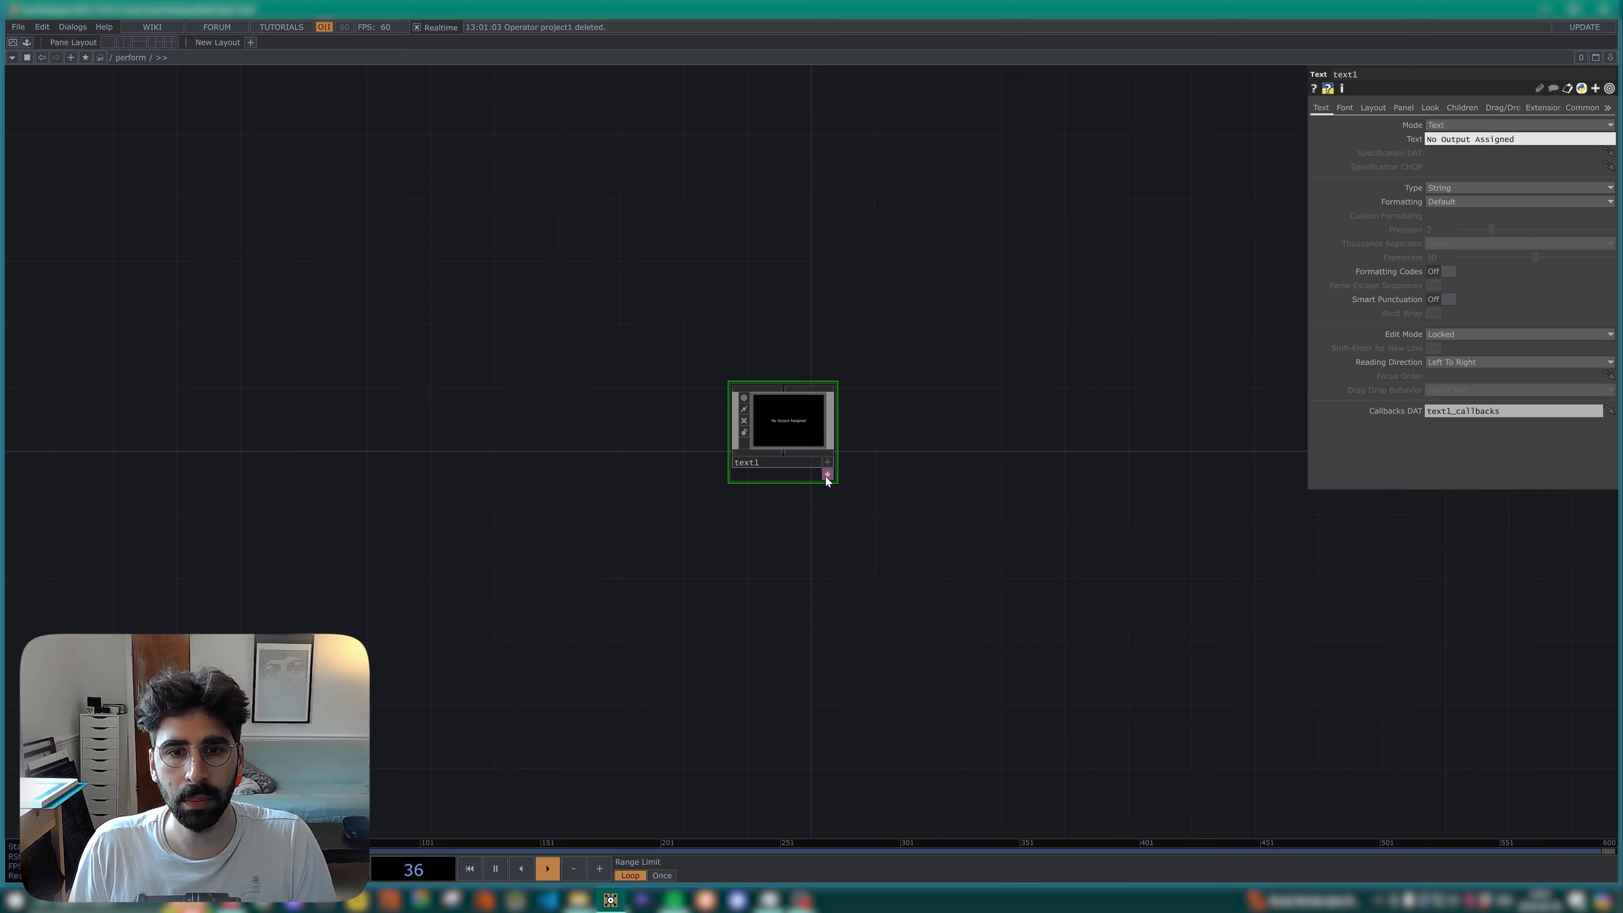
left_click(768, 462)
type("bg")
key("Return")
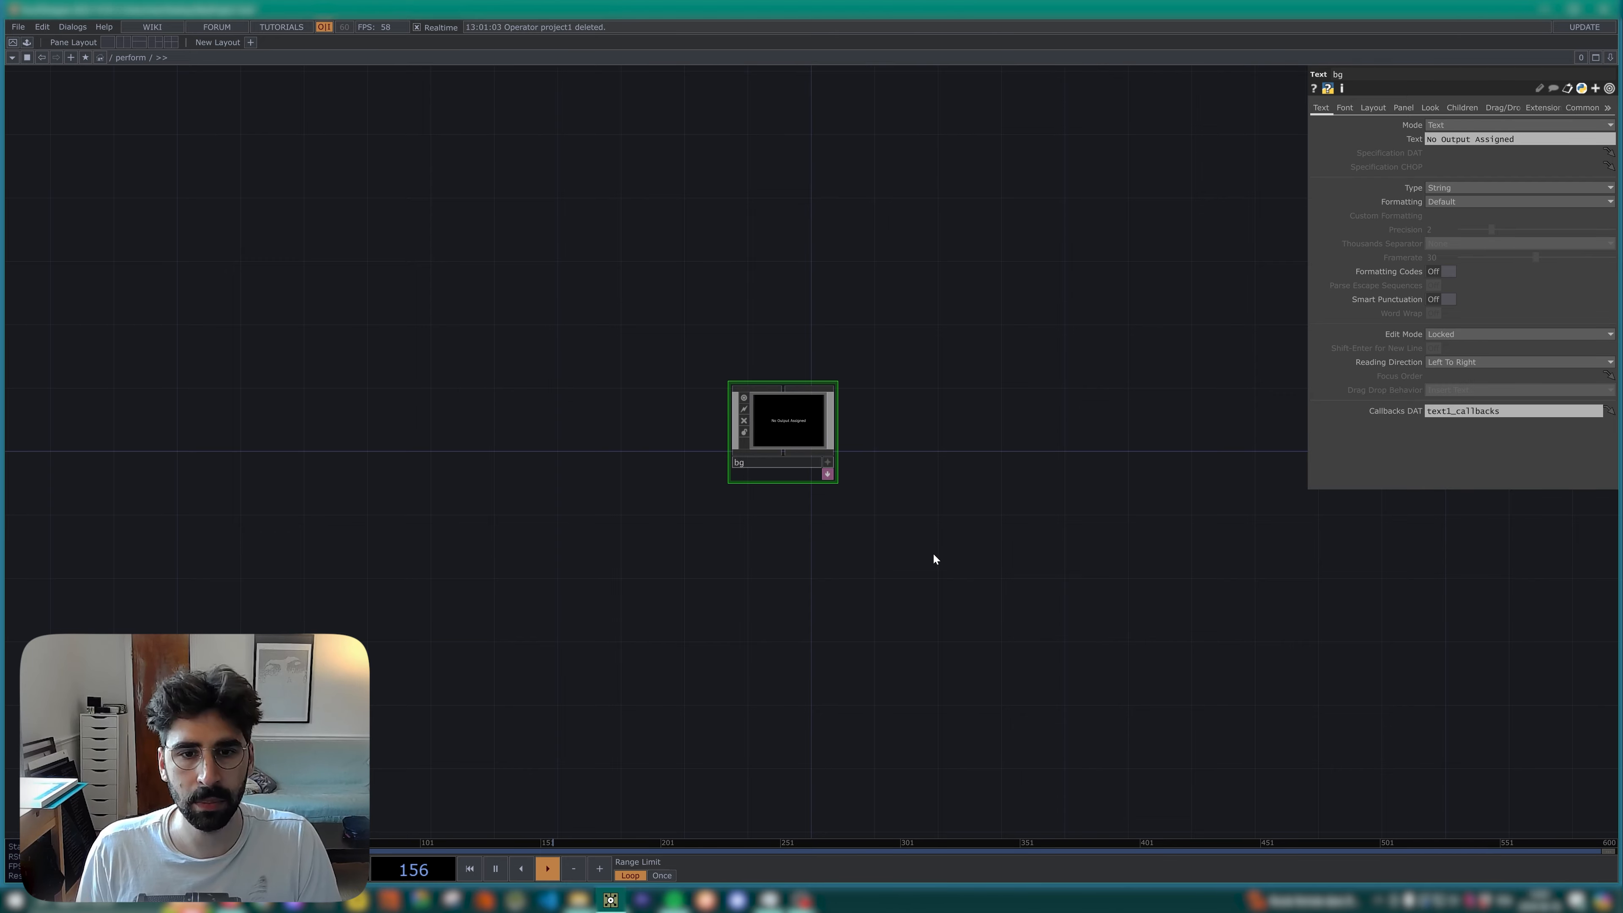
Return to the root level and set perform's Window Operator to ./bg and its Monitor to 1.
key("u")
left_click(1540, 124)
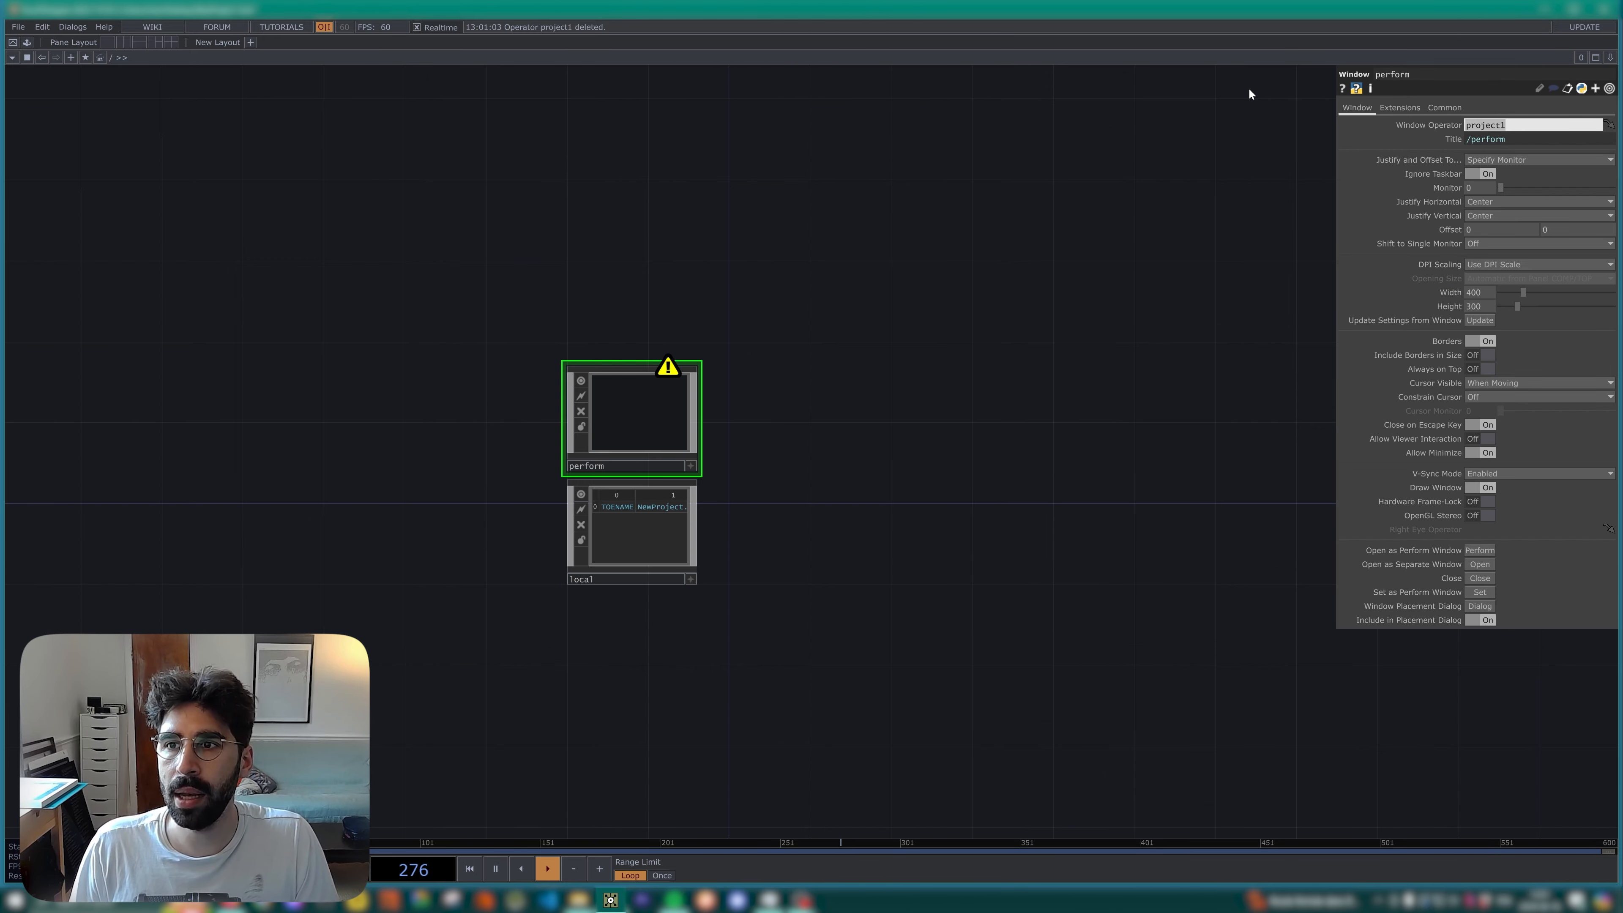
type("./")
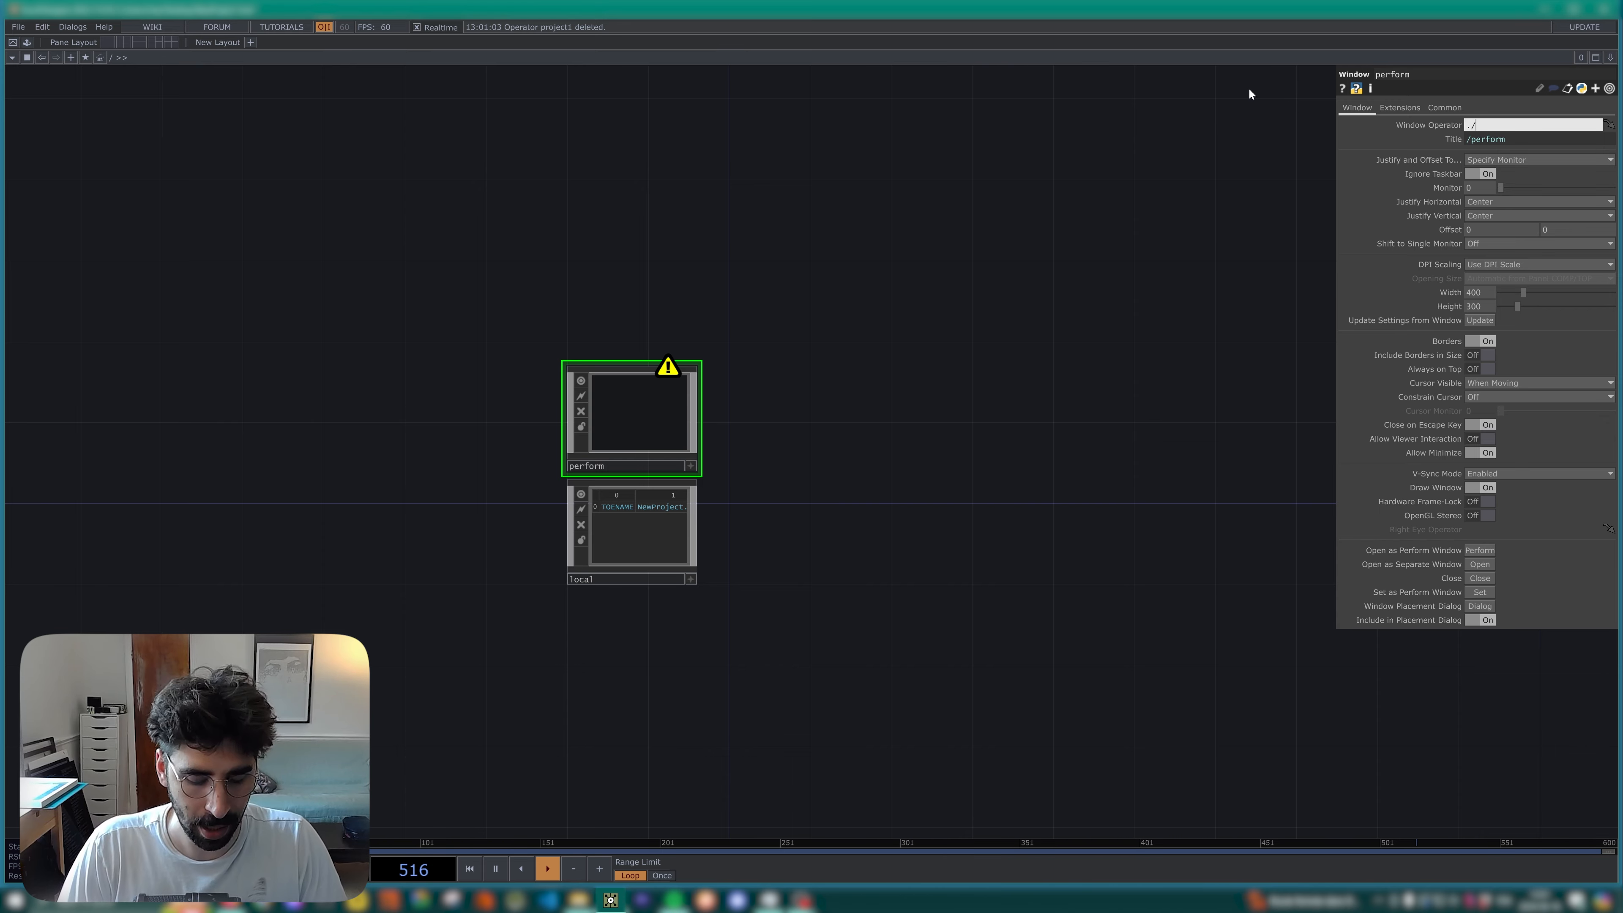
type("bg")
key("Return")
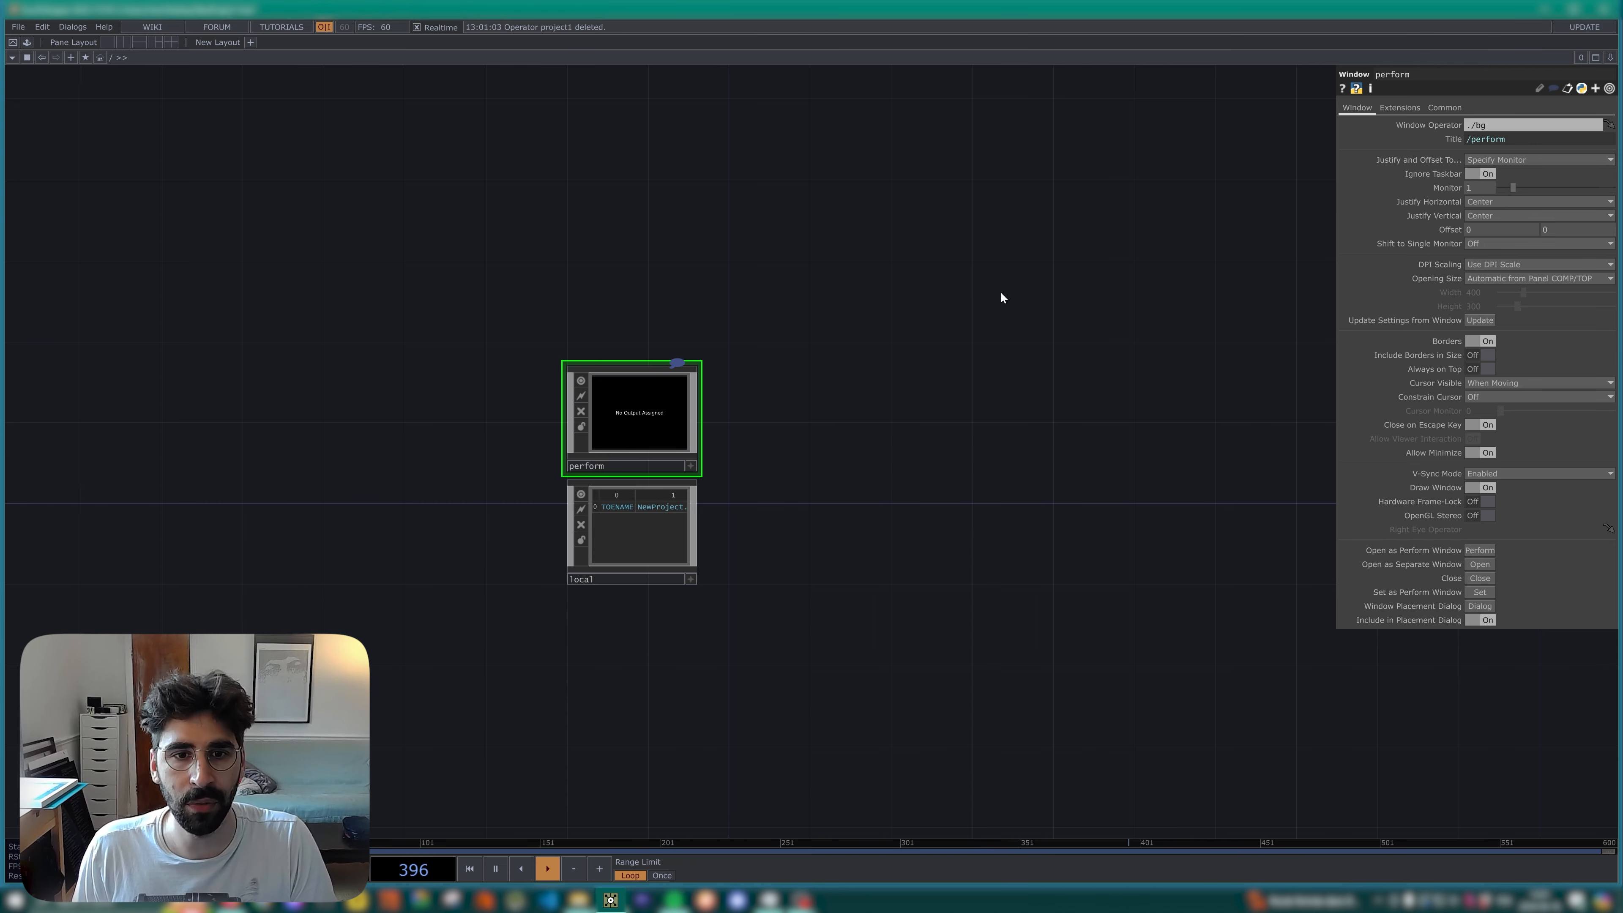
Preview the perform window's output in Perform Mode and return to the network editor.
key("F1")
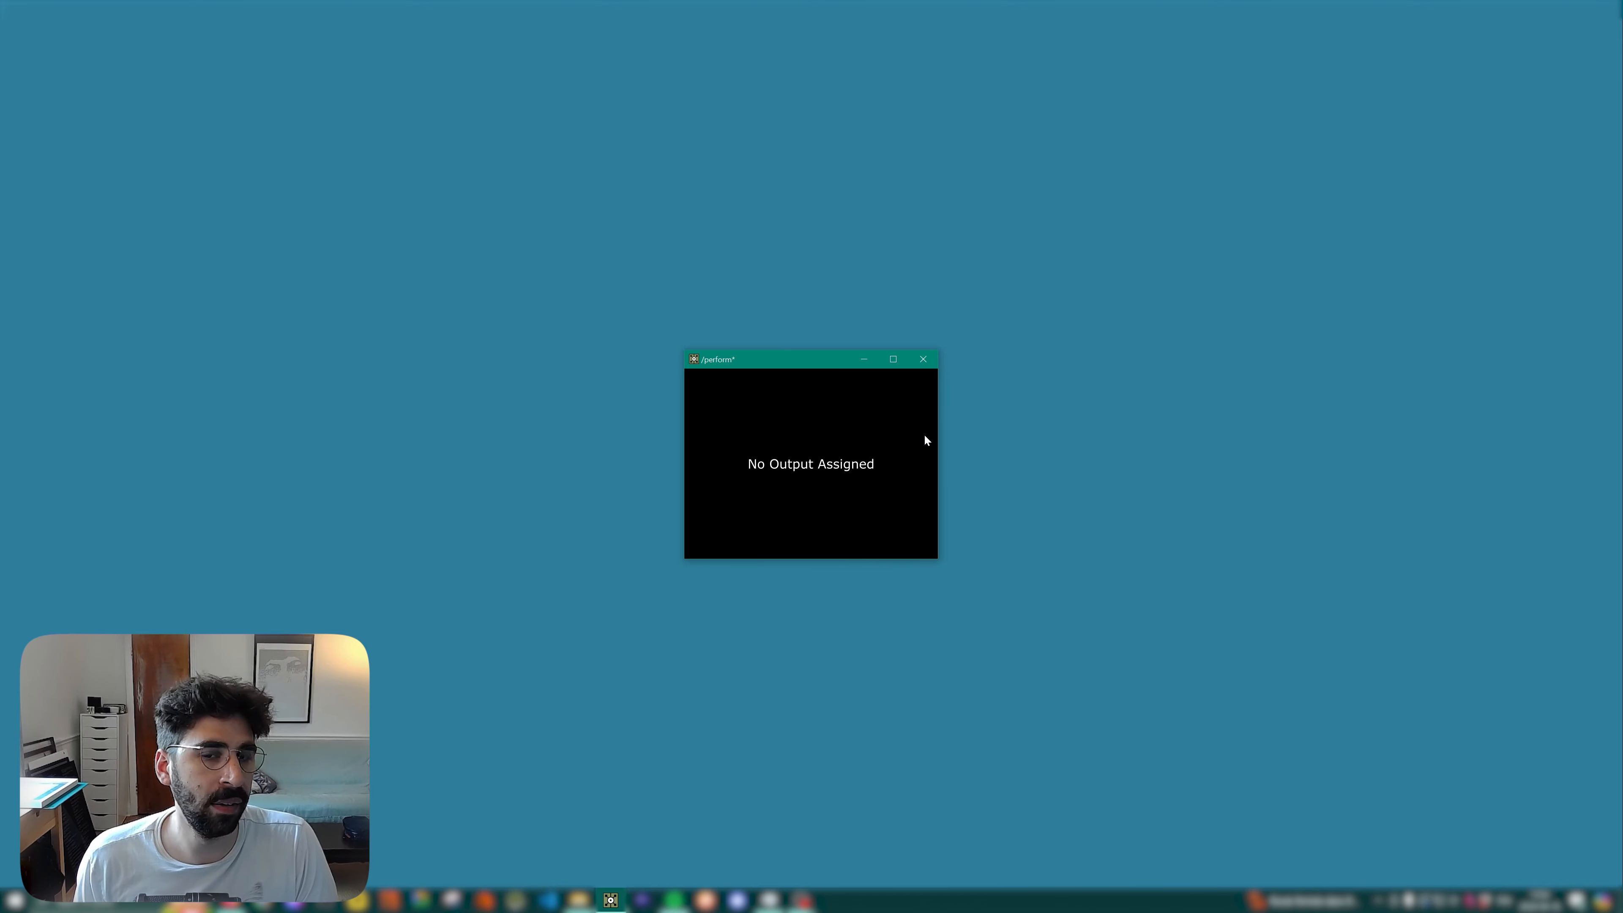
key("Escape")
left_click_drag(740, 419, 680, 417)
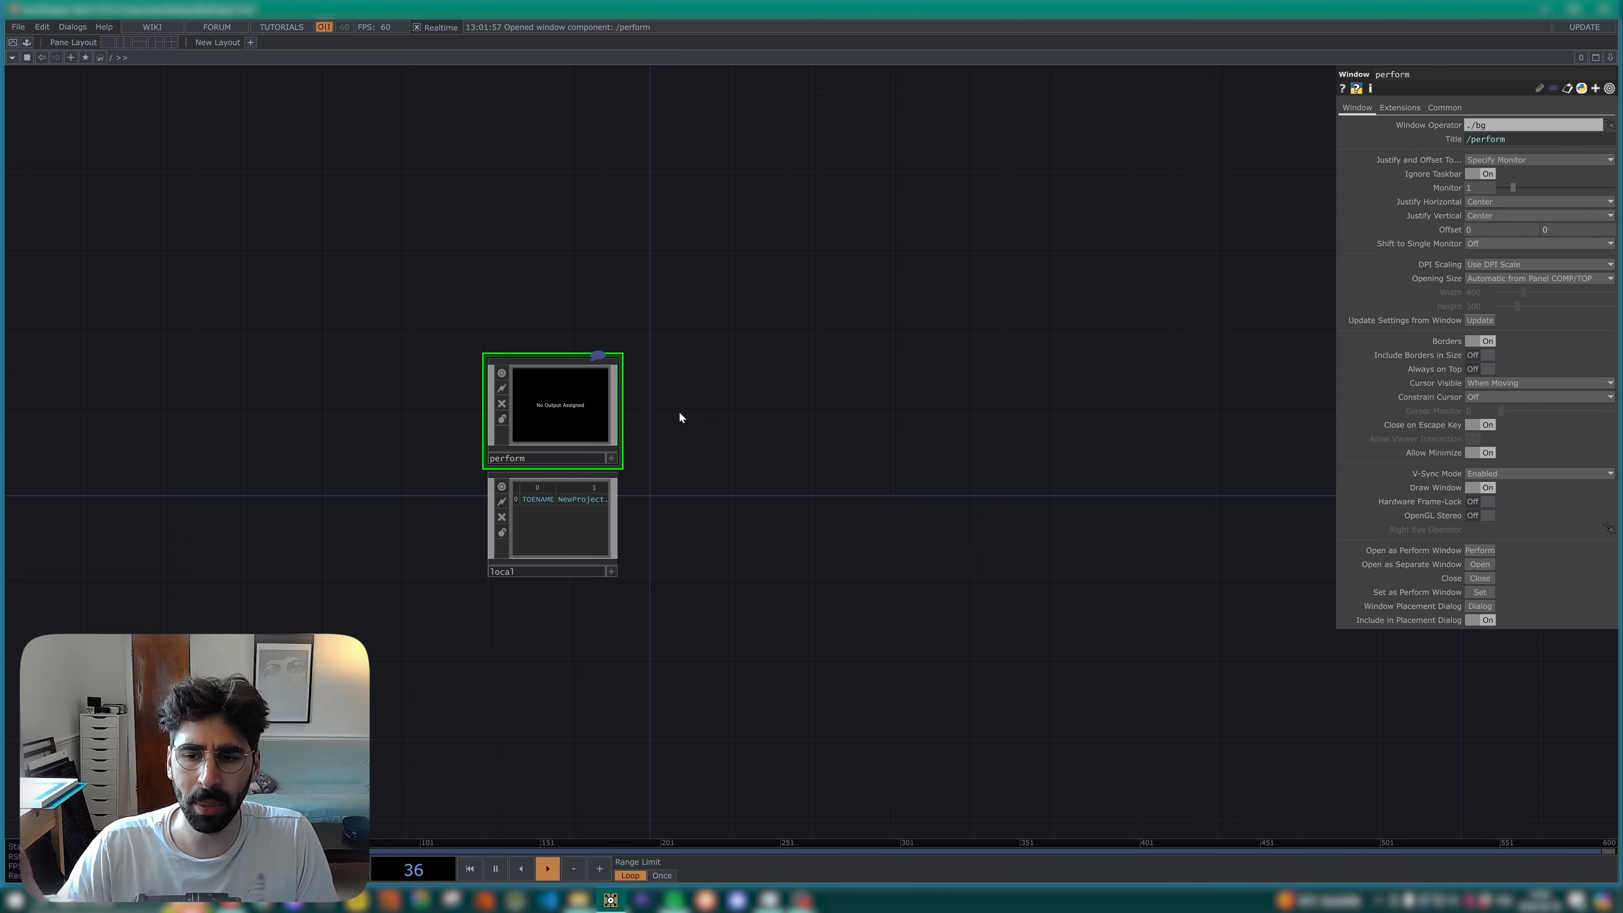
Move the local component slightly farther below perform and add a Base COMP beside perform.
left_click_drag(583, 527, 582, 547)
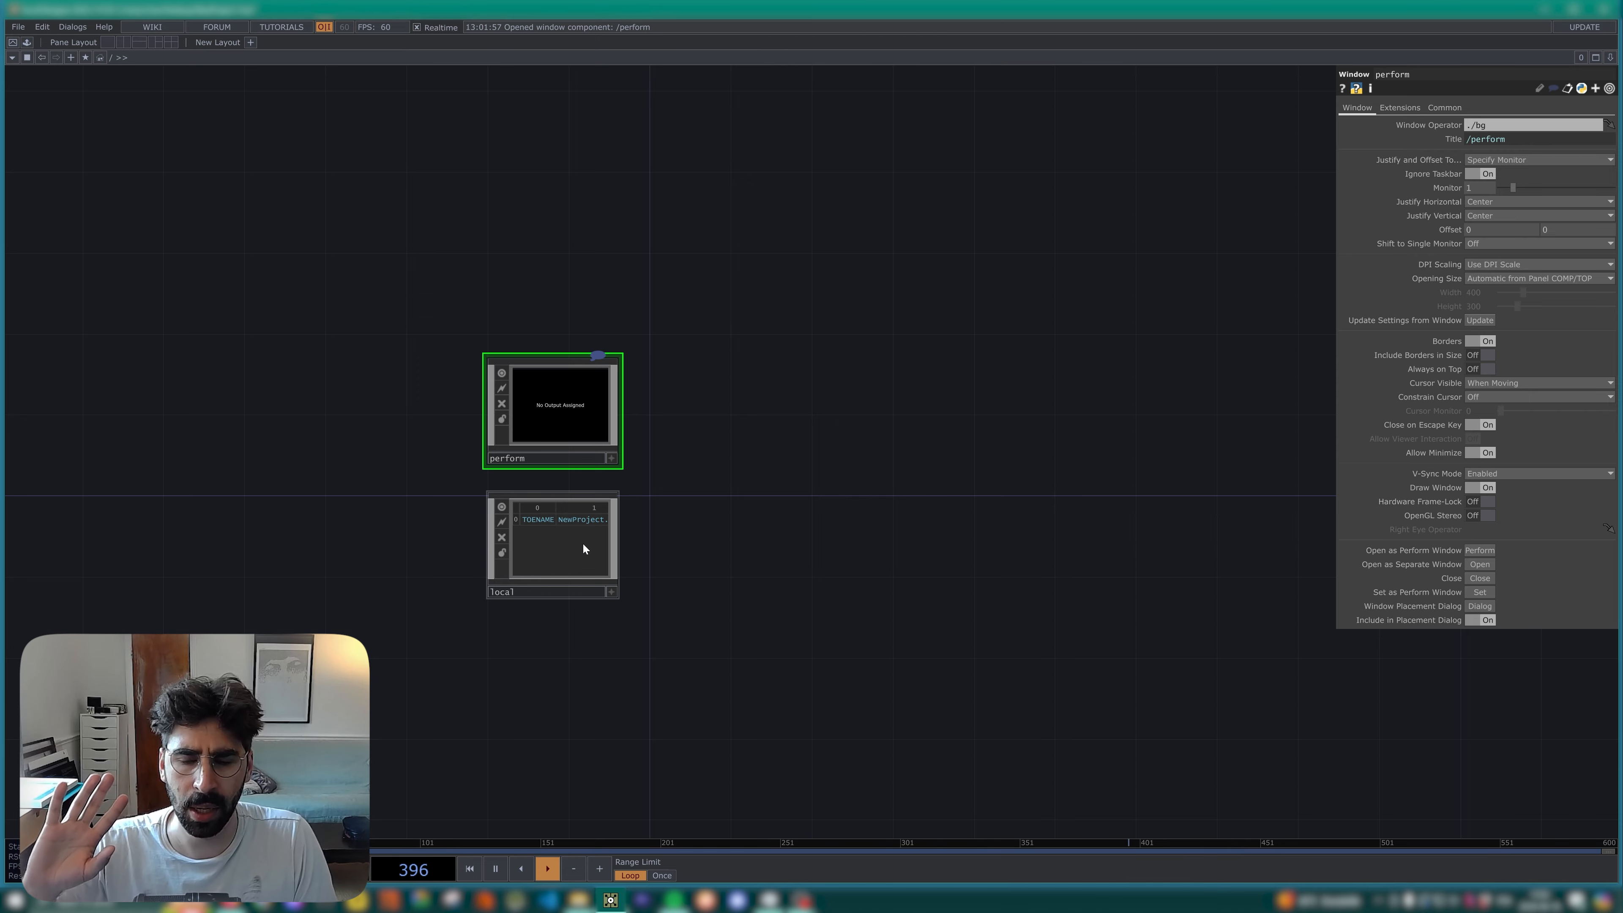
key("Tab")
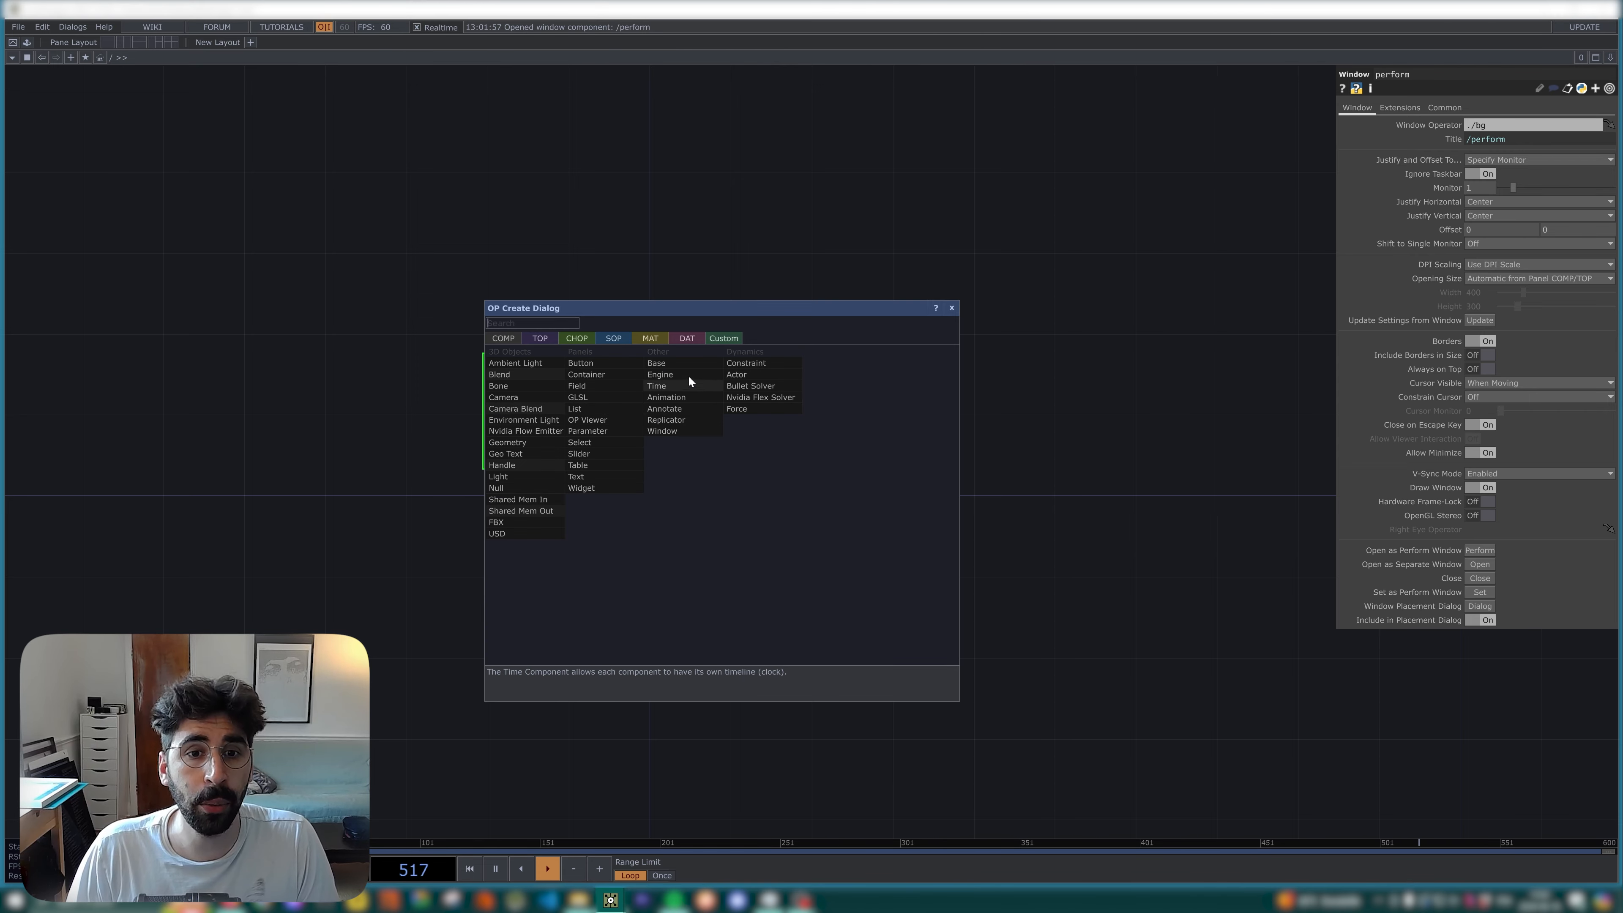
left_click(657, 363)
left_click(782, 401)
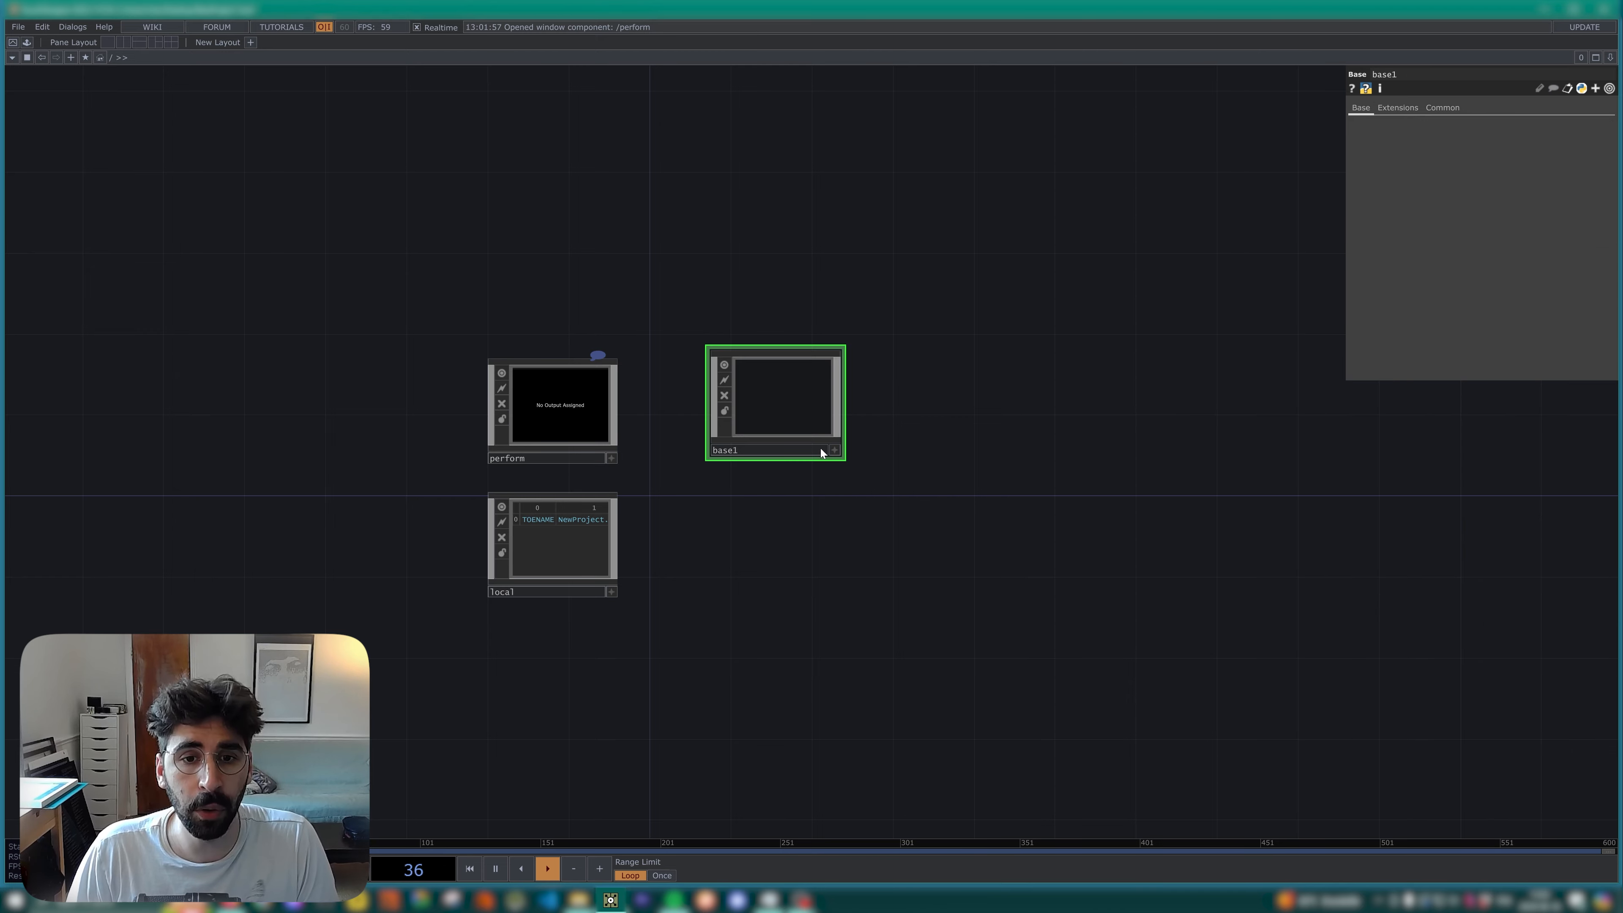
left_click_drag(786, 526, 838, 560)
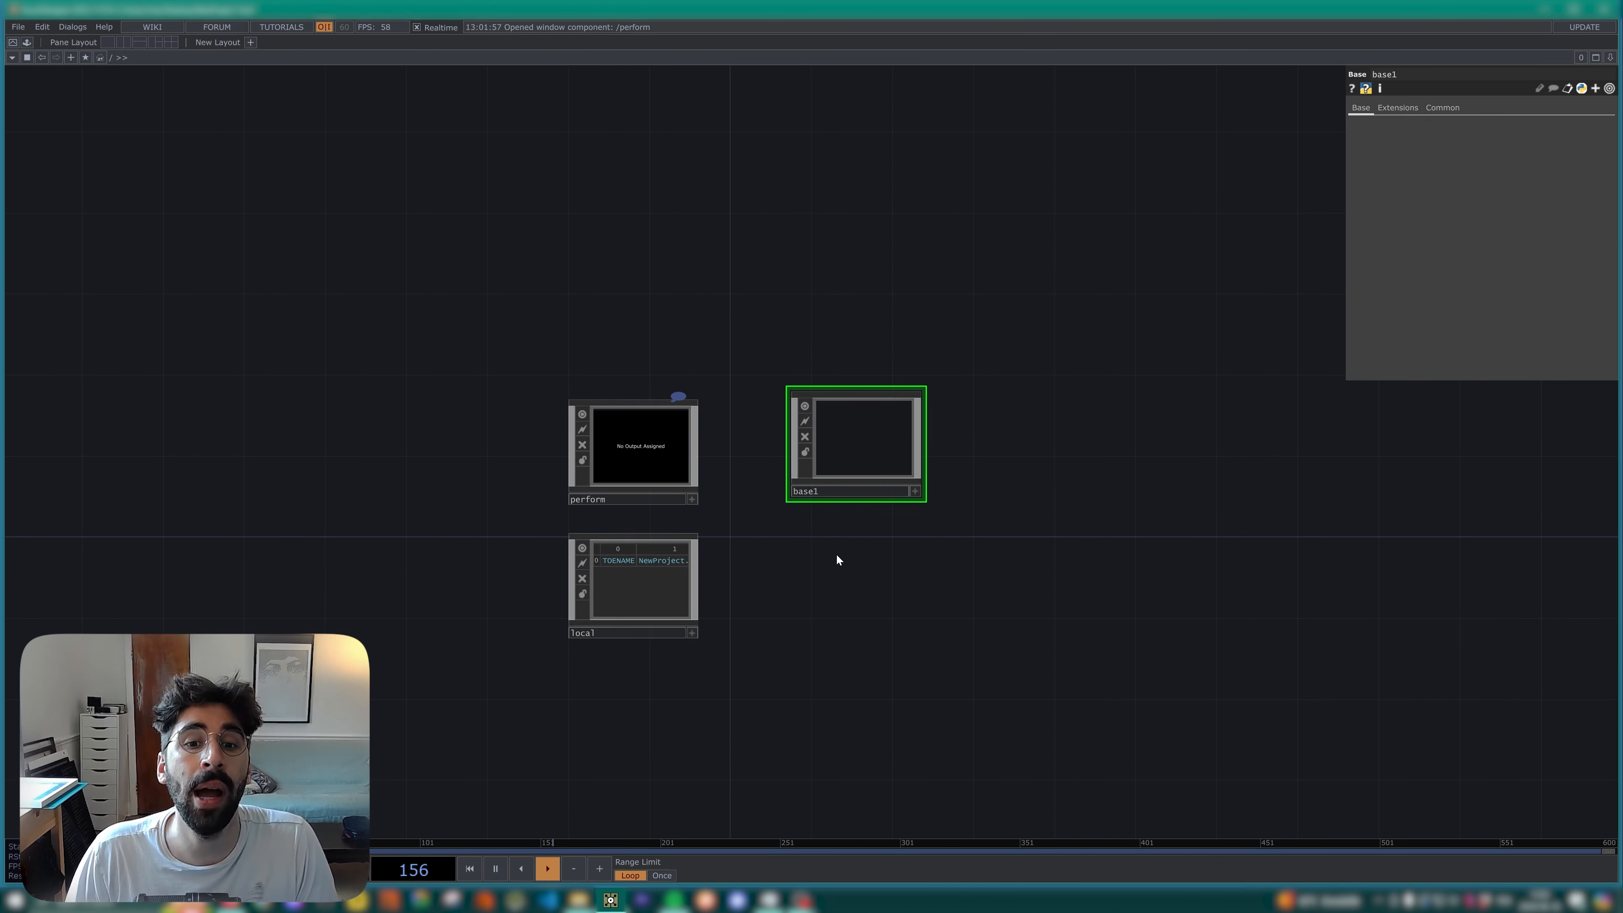
left_click_drag(855, 482, 833, 501)
left_click_drag(793, 562, 787, 517)
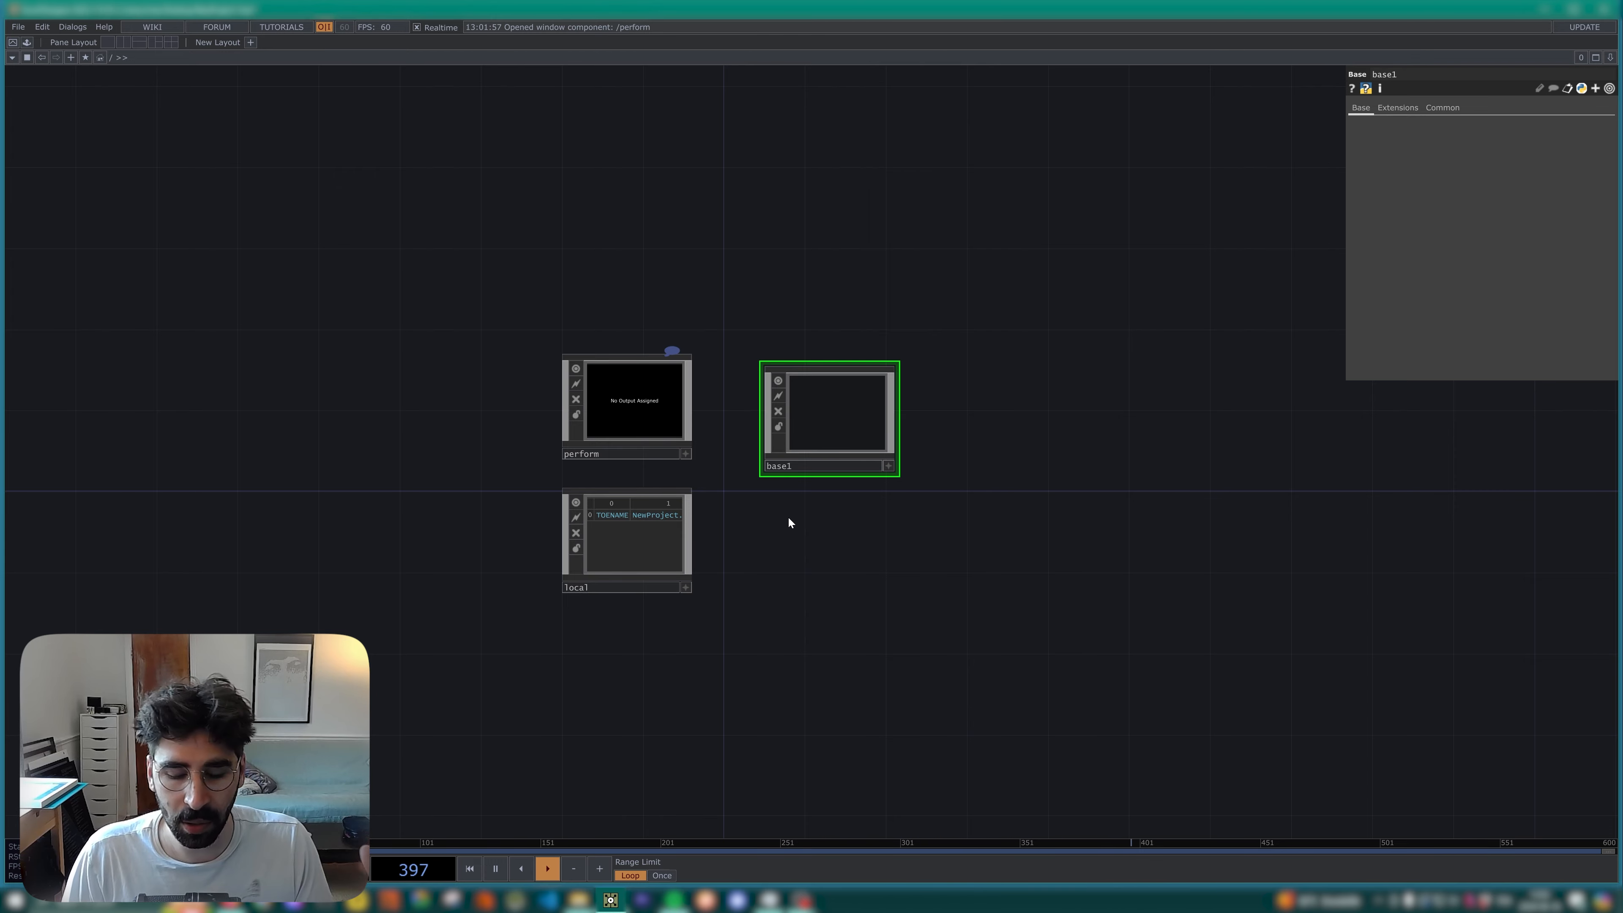
Rename the new Base COMP as start_up.
double_click(803, 469)
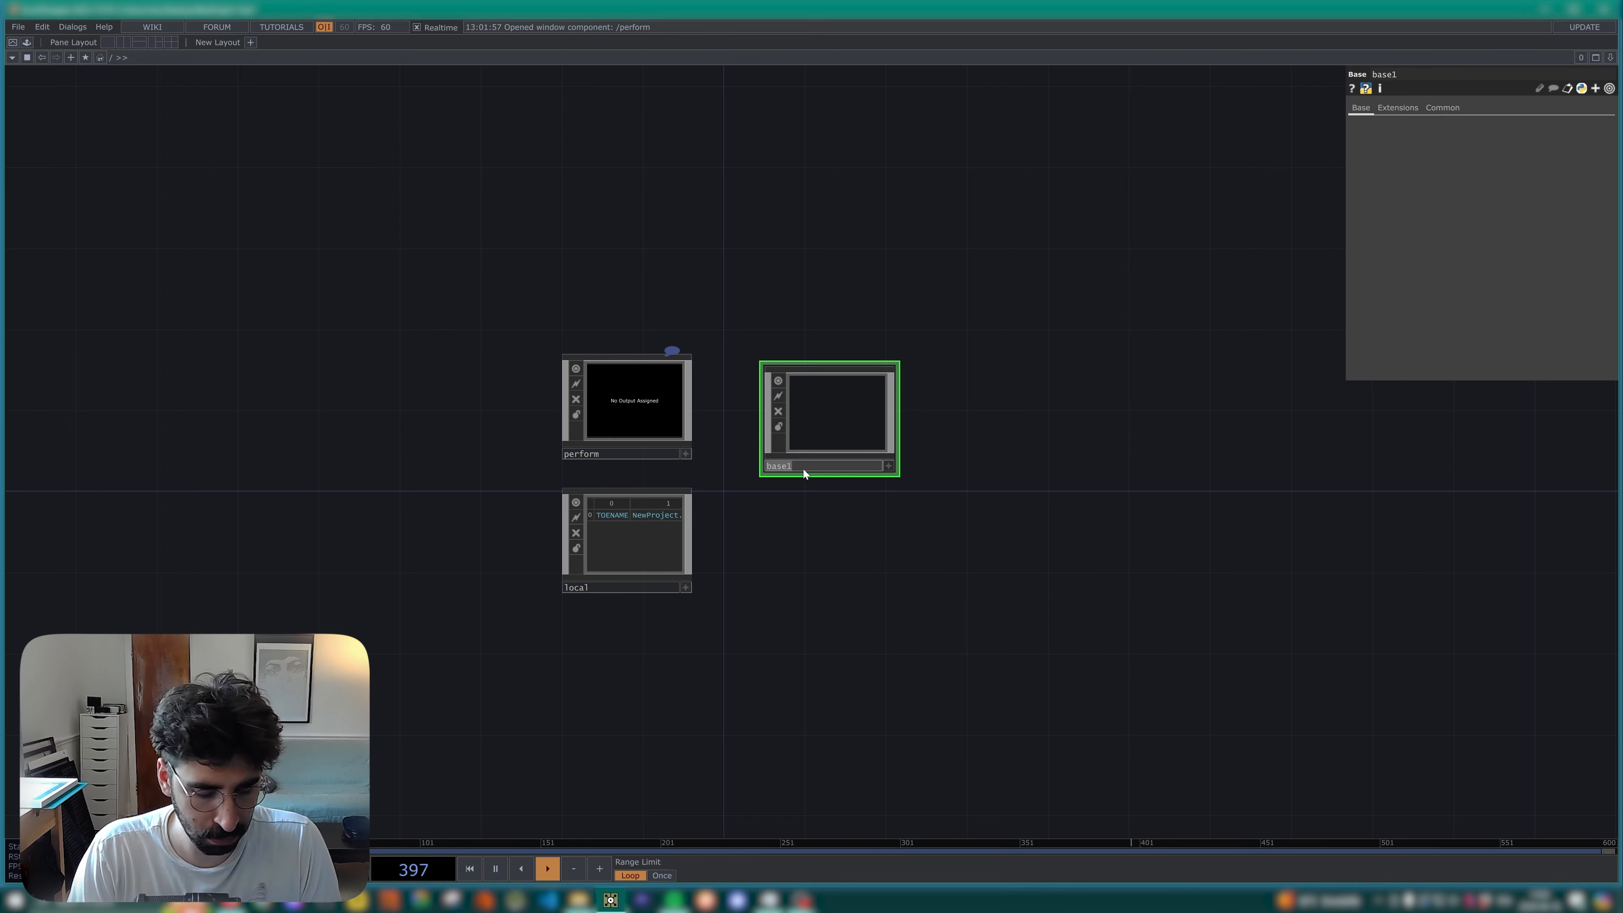
type("start_")
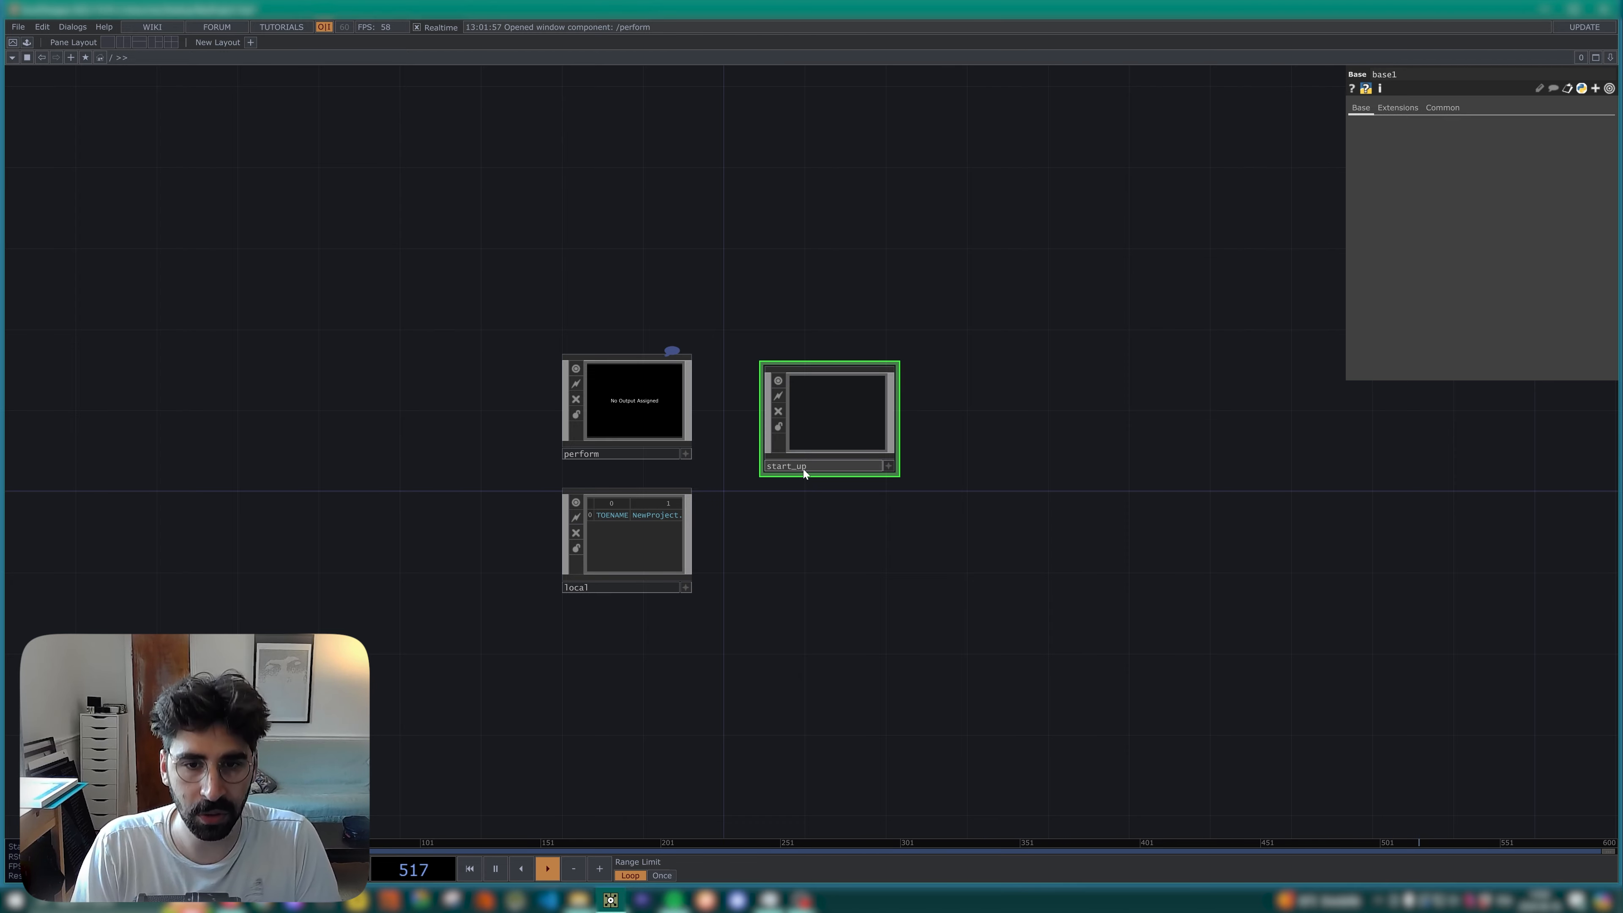
type("up")
key("Return")
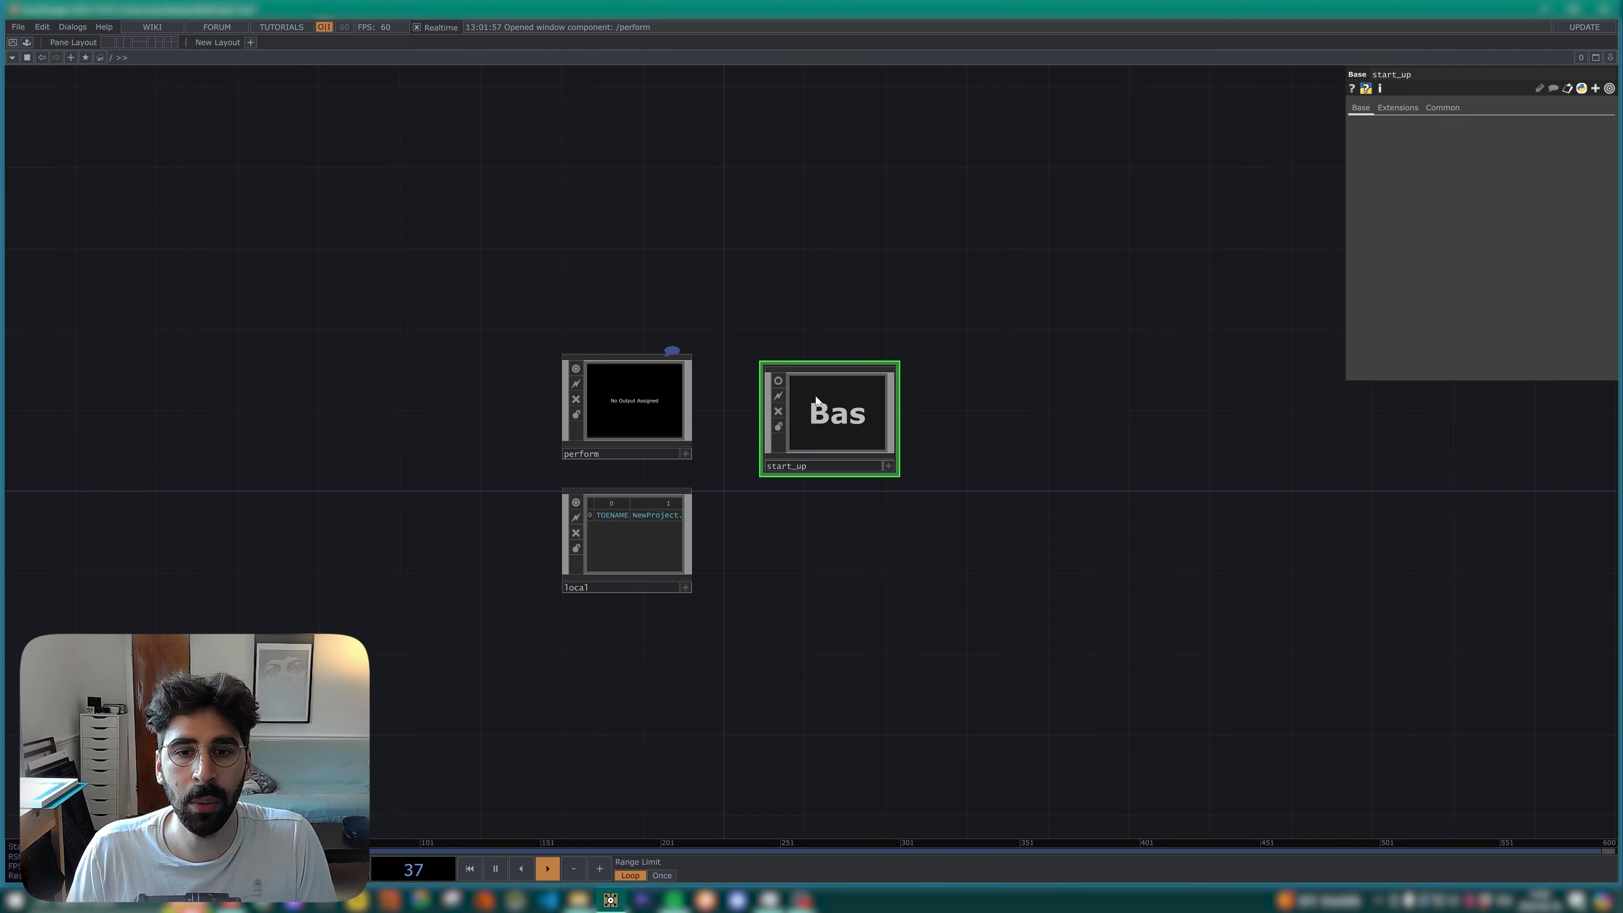
Open the Component Editor for start_up and add a custom parameter page named Settings.
right_click(816, 397)
left_click(869, 412)
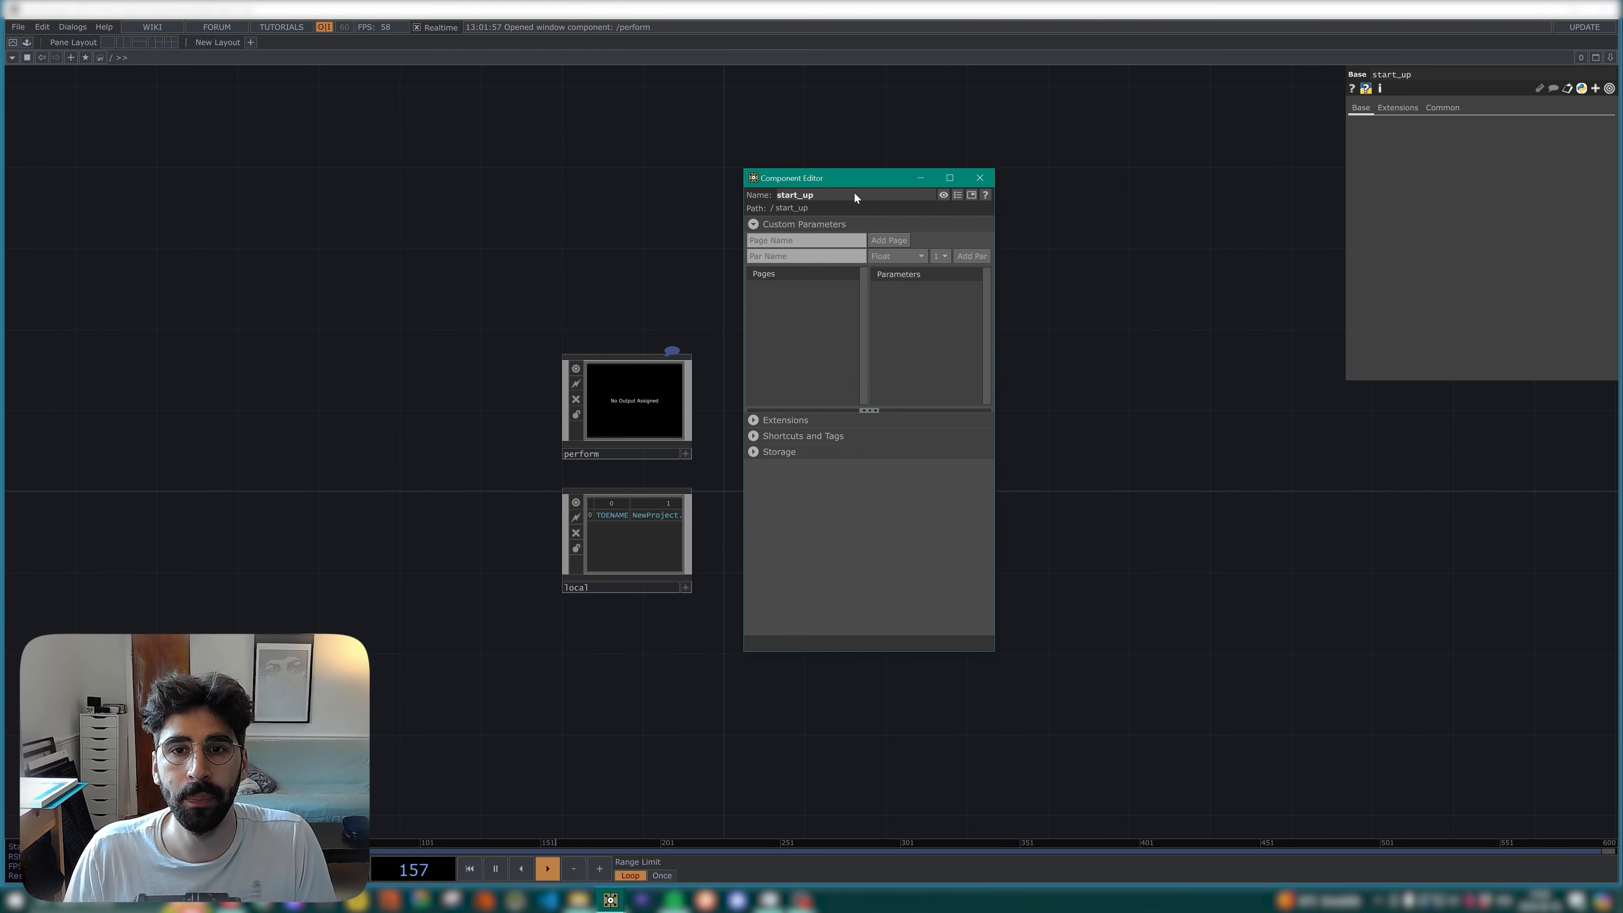
left_click_drag(860, 183, 549, 189)
left_click(524, 248)
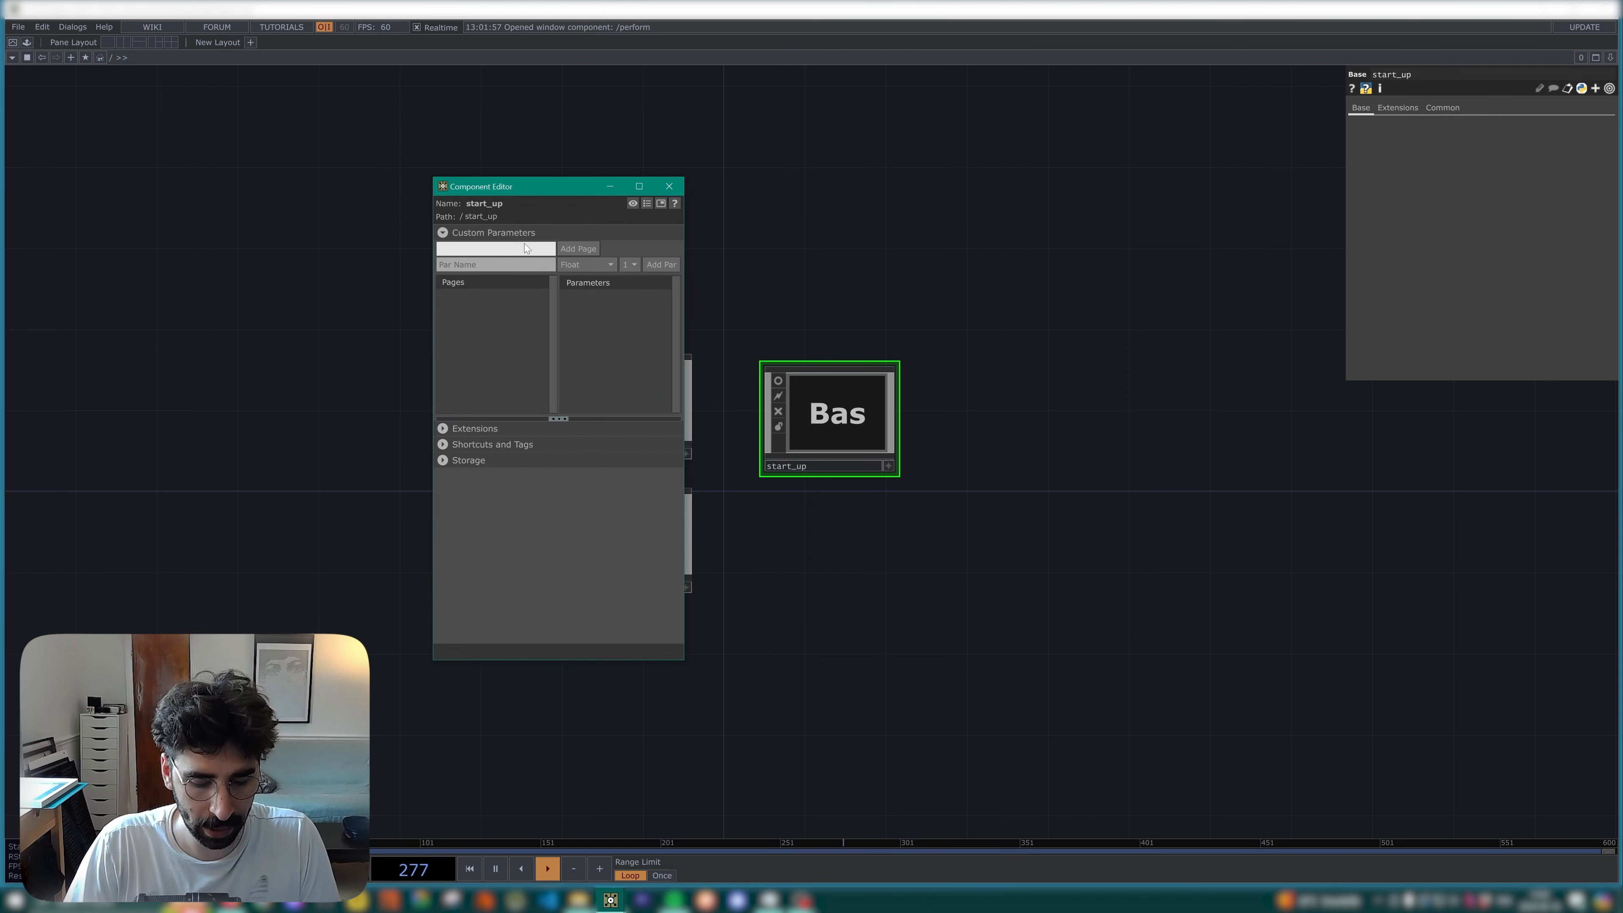
type("Settings")
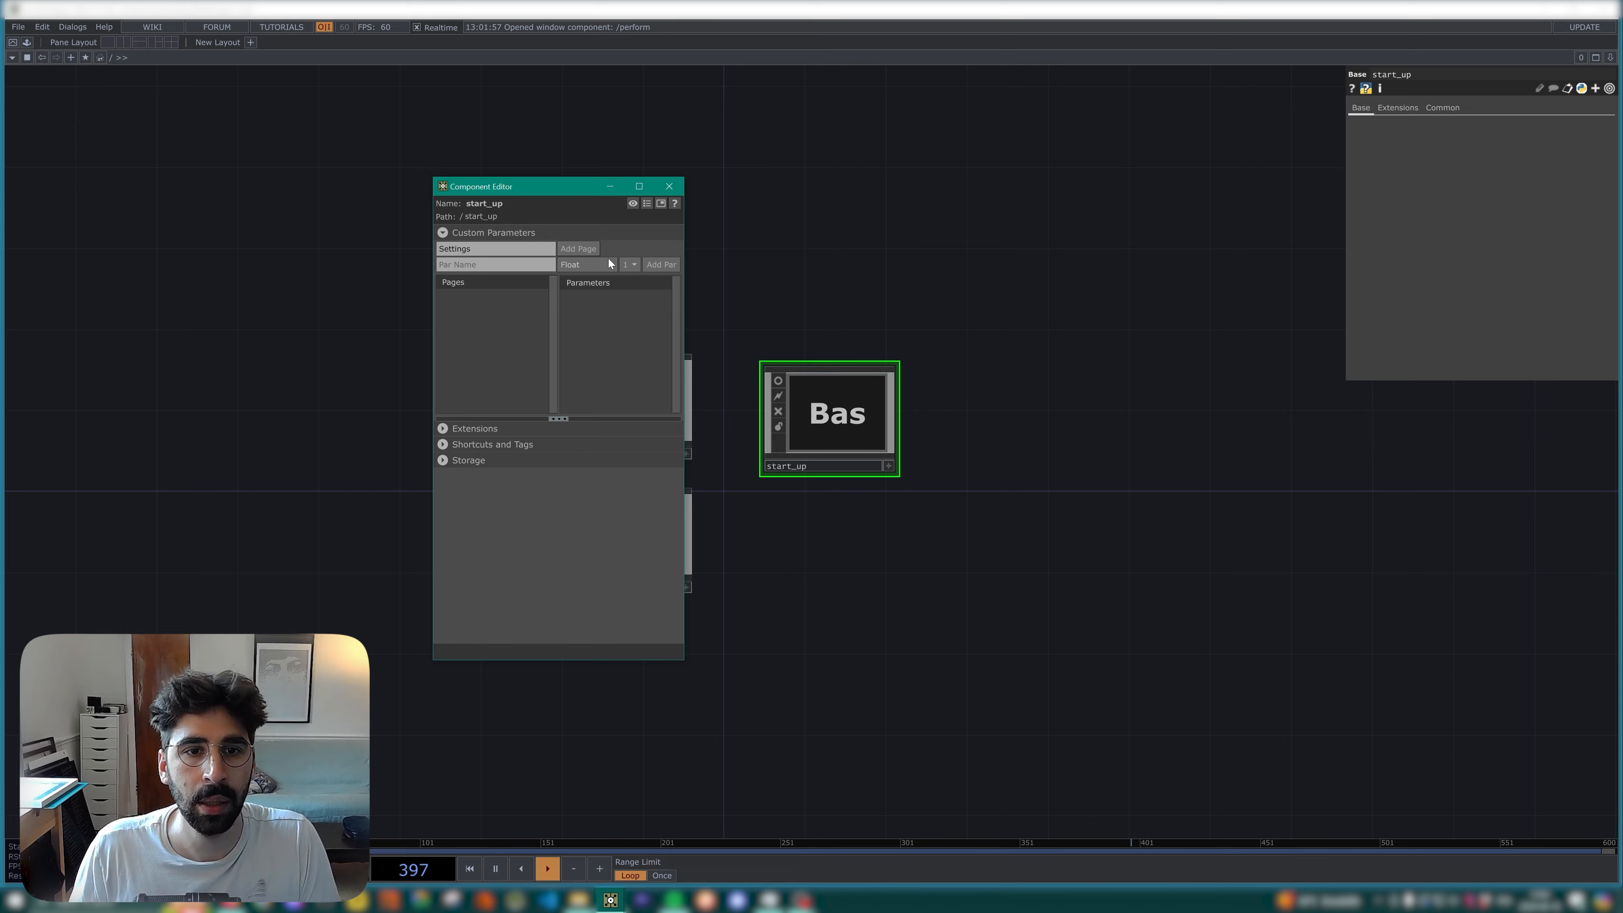
left_click(577, 248)
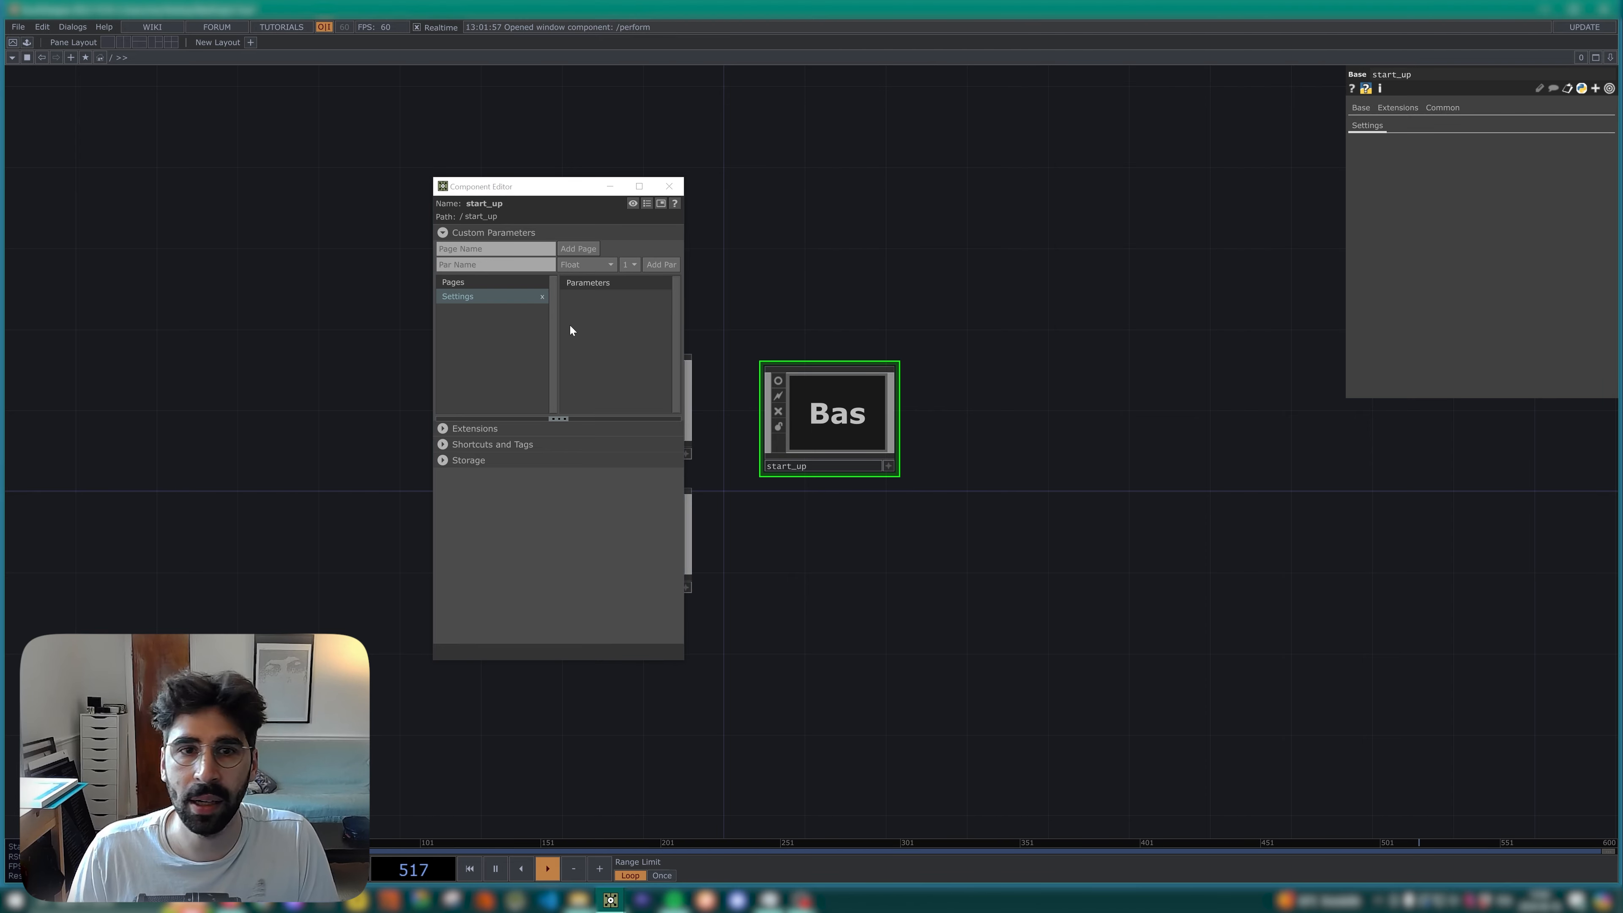
Add a custom parameter named Render of type XY to the Settings page of start_up.
left_click(545, 264)
type("Re")
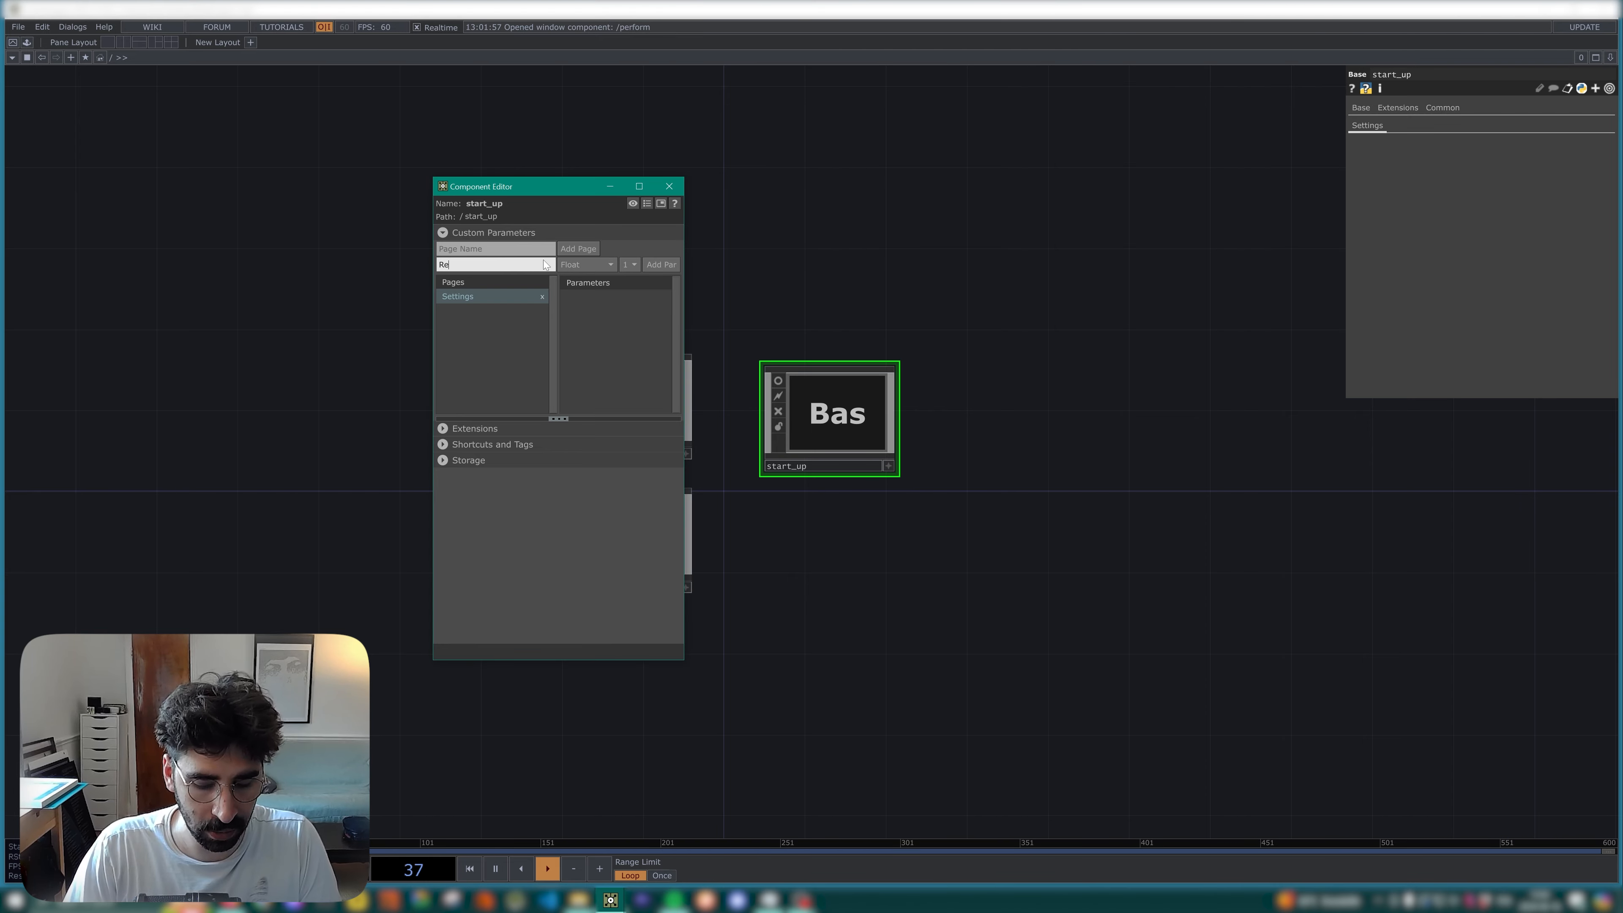
type("nder")
left_click(588, 261)
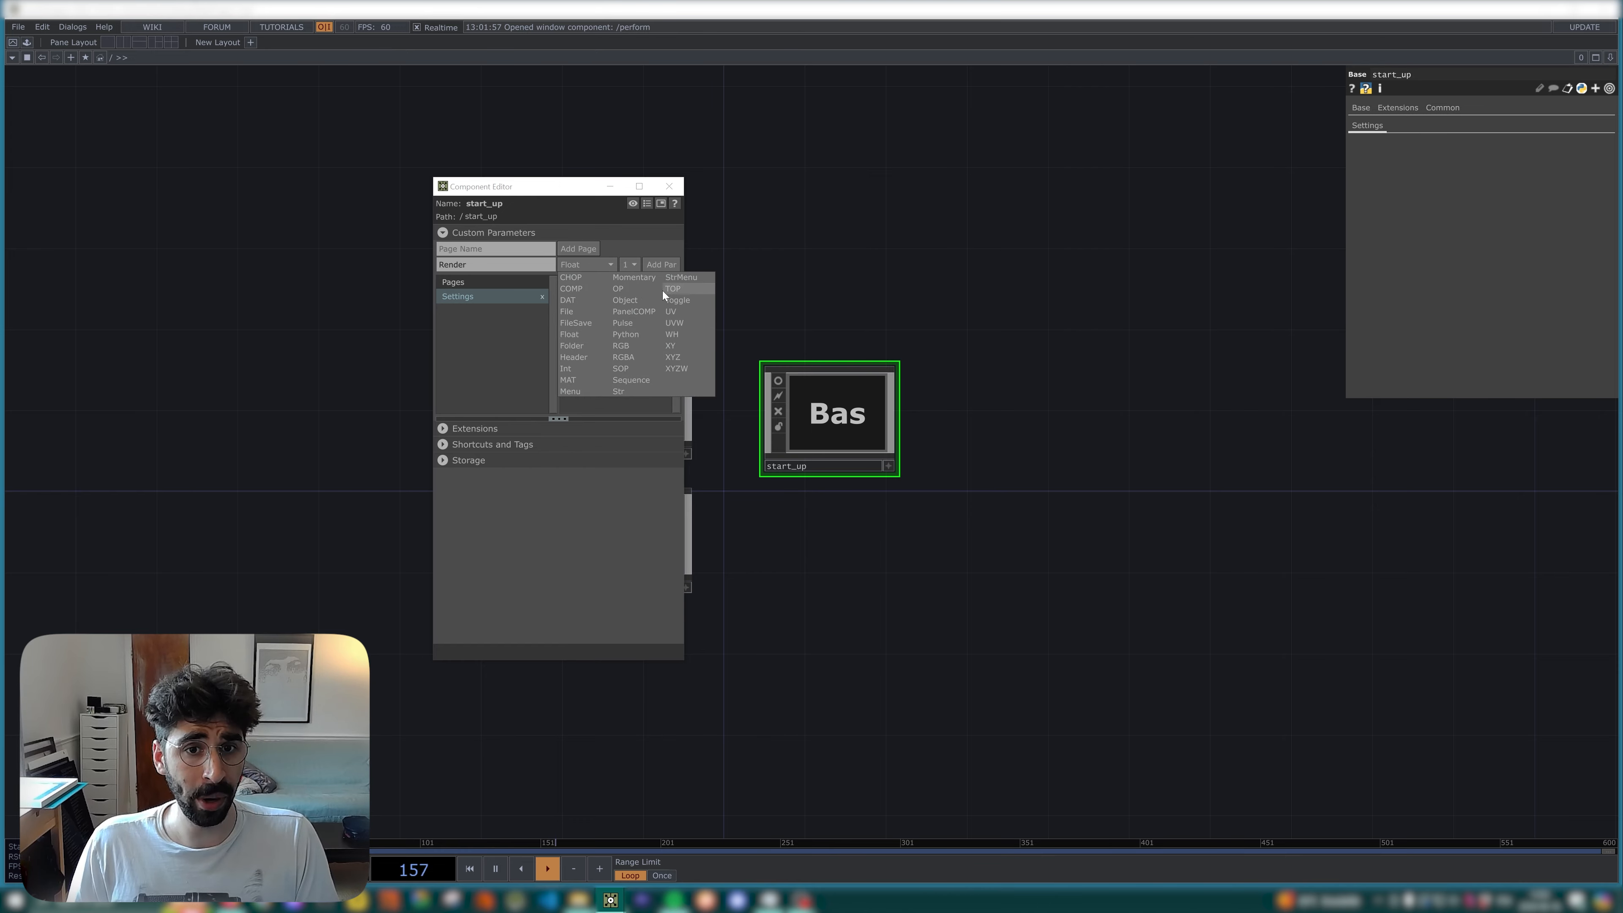
left_click(672, 345)
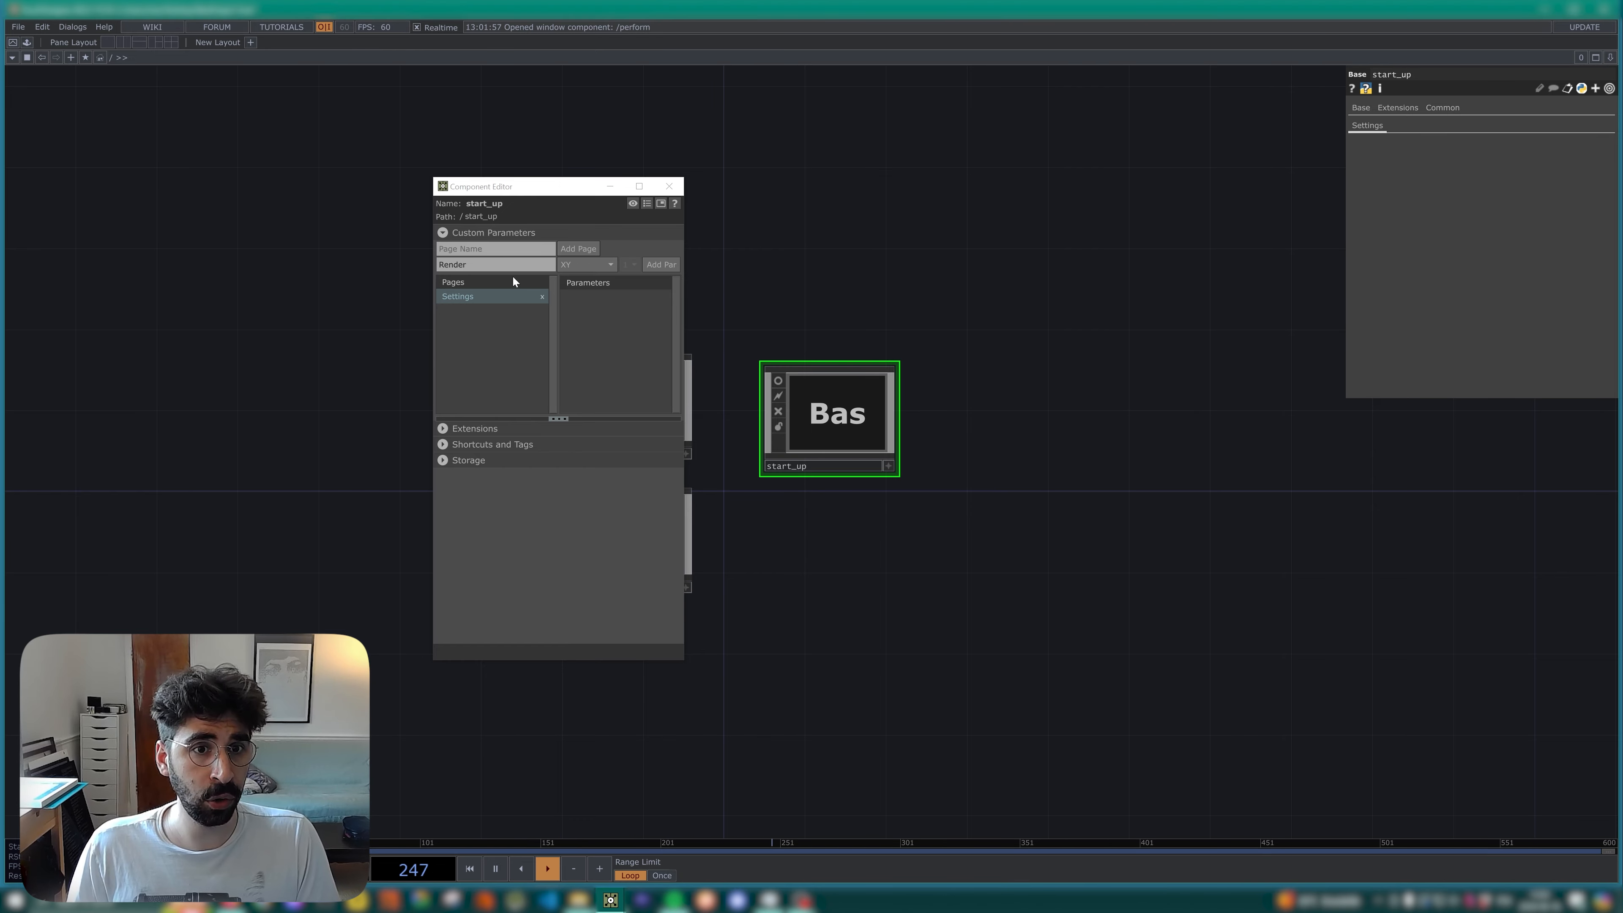
left_click(661, 264)
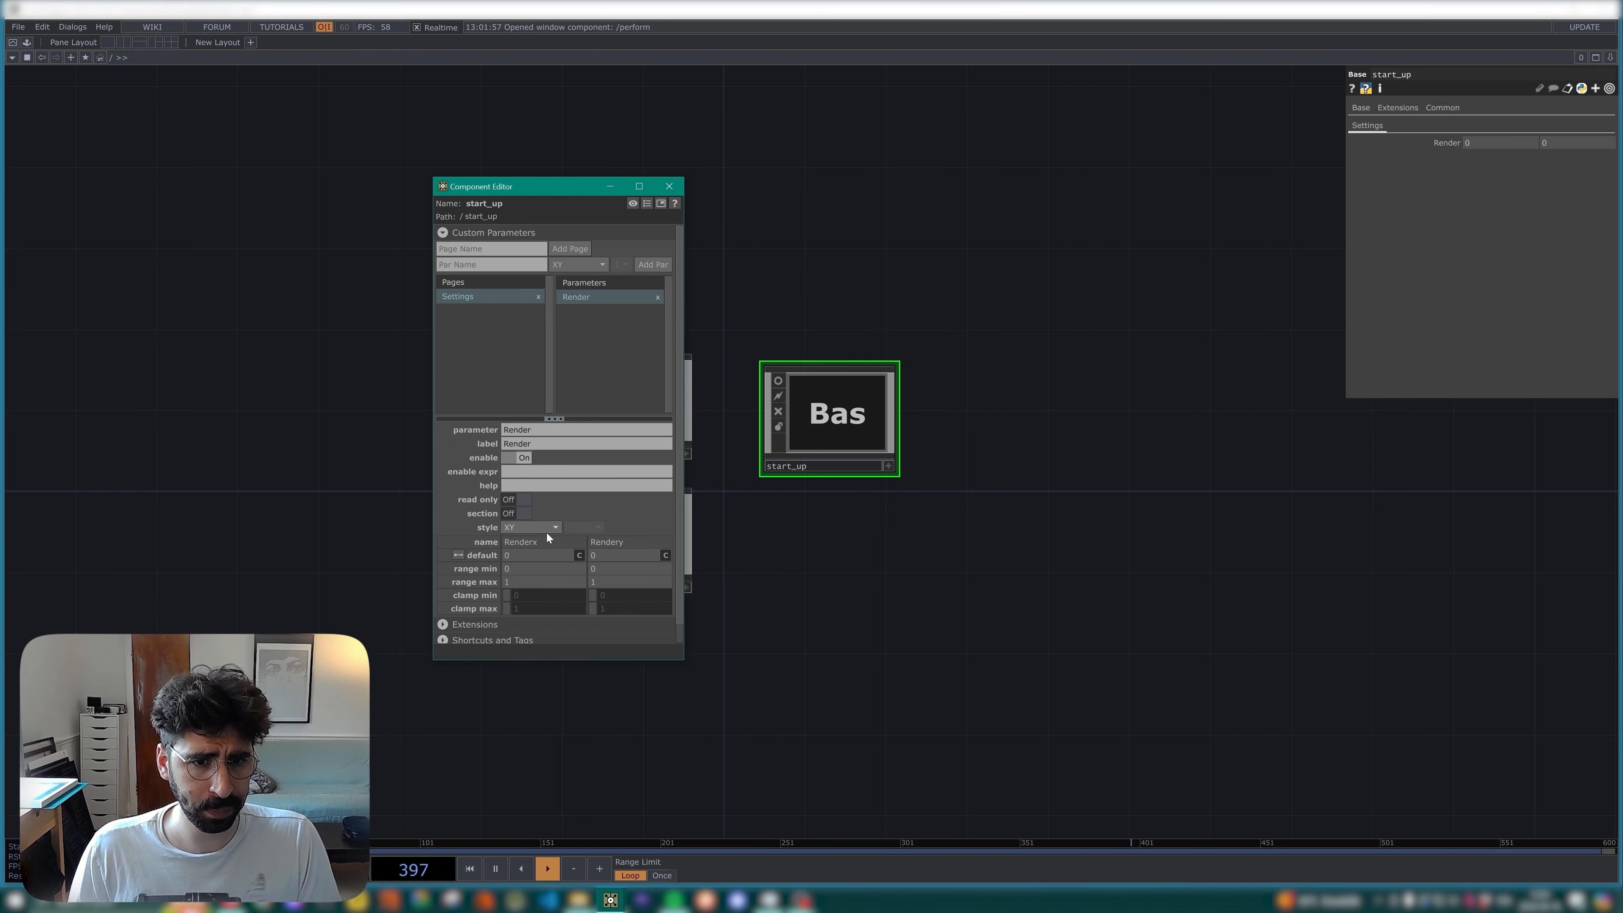
Set the Render parameter's default values to 1280 for x and 720 for y.
left_click_drag(524, 554, 449, 550)
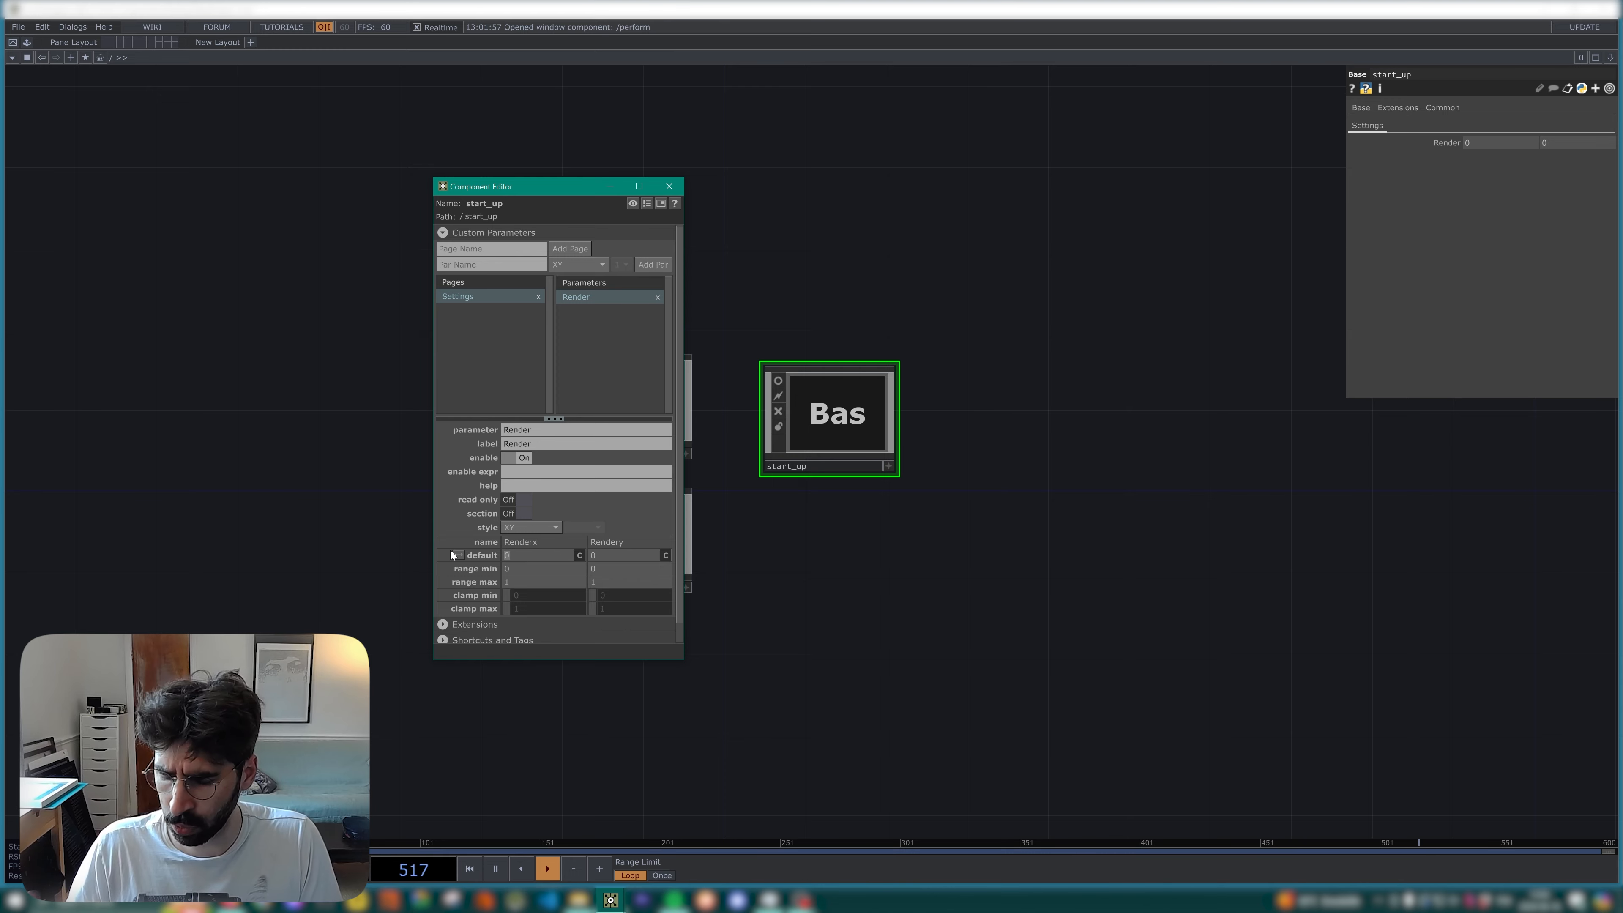
type("1280")
left_click(592, 554)
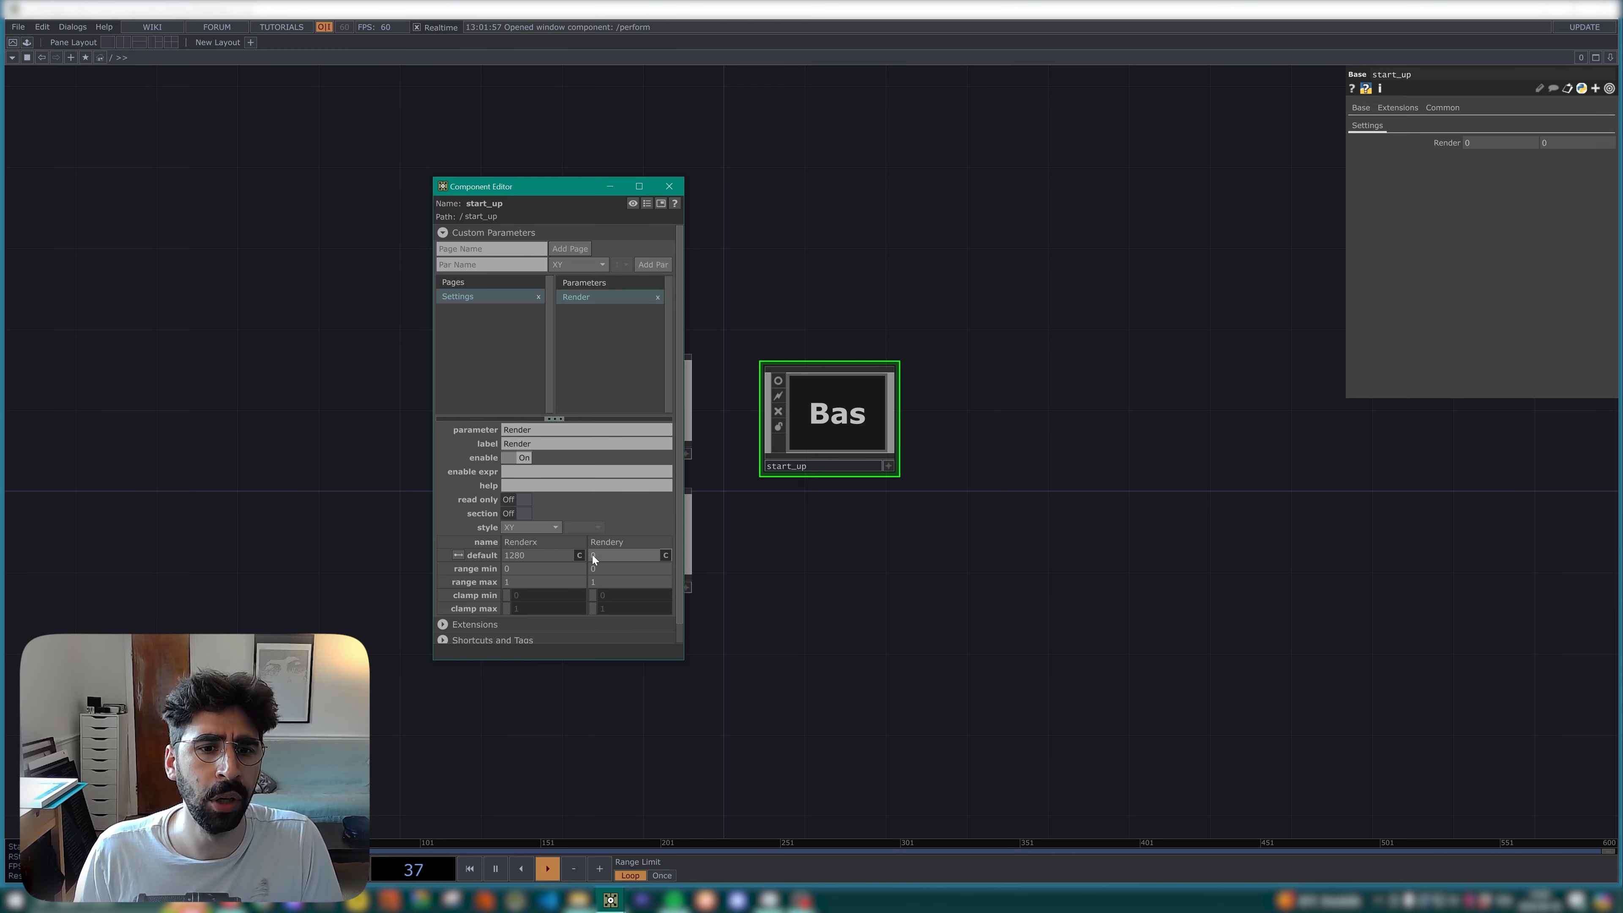
type("720")
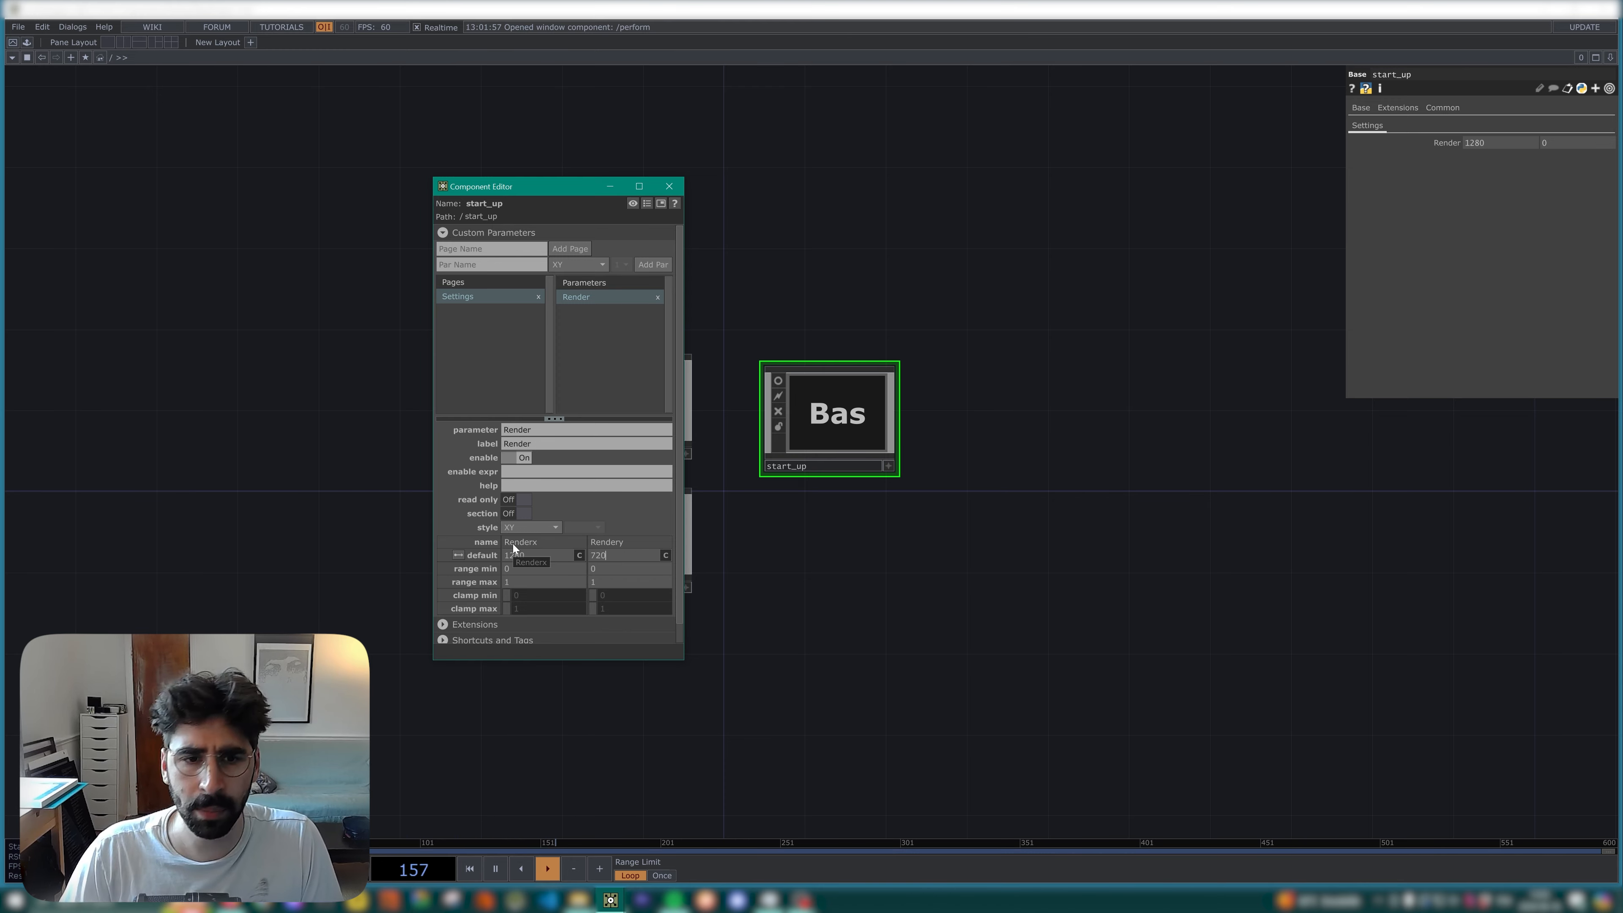
Add a second XY parameter named Res to the Settings page.
left_click(489, 264)
type("Res")
left_click(653, 264)
Add a Float parameter named Aspect to the Settings page and close the Component Editor.
left_click(489, 262)
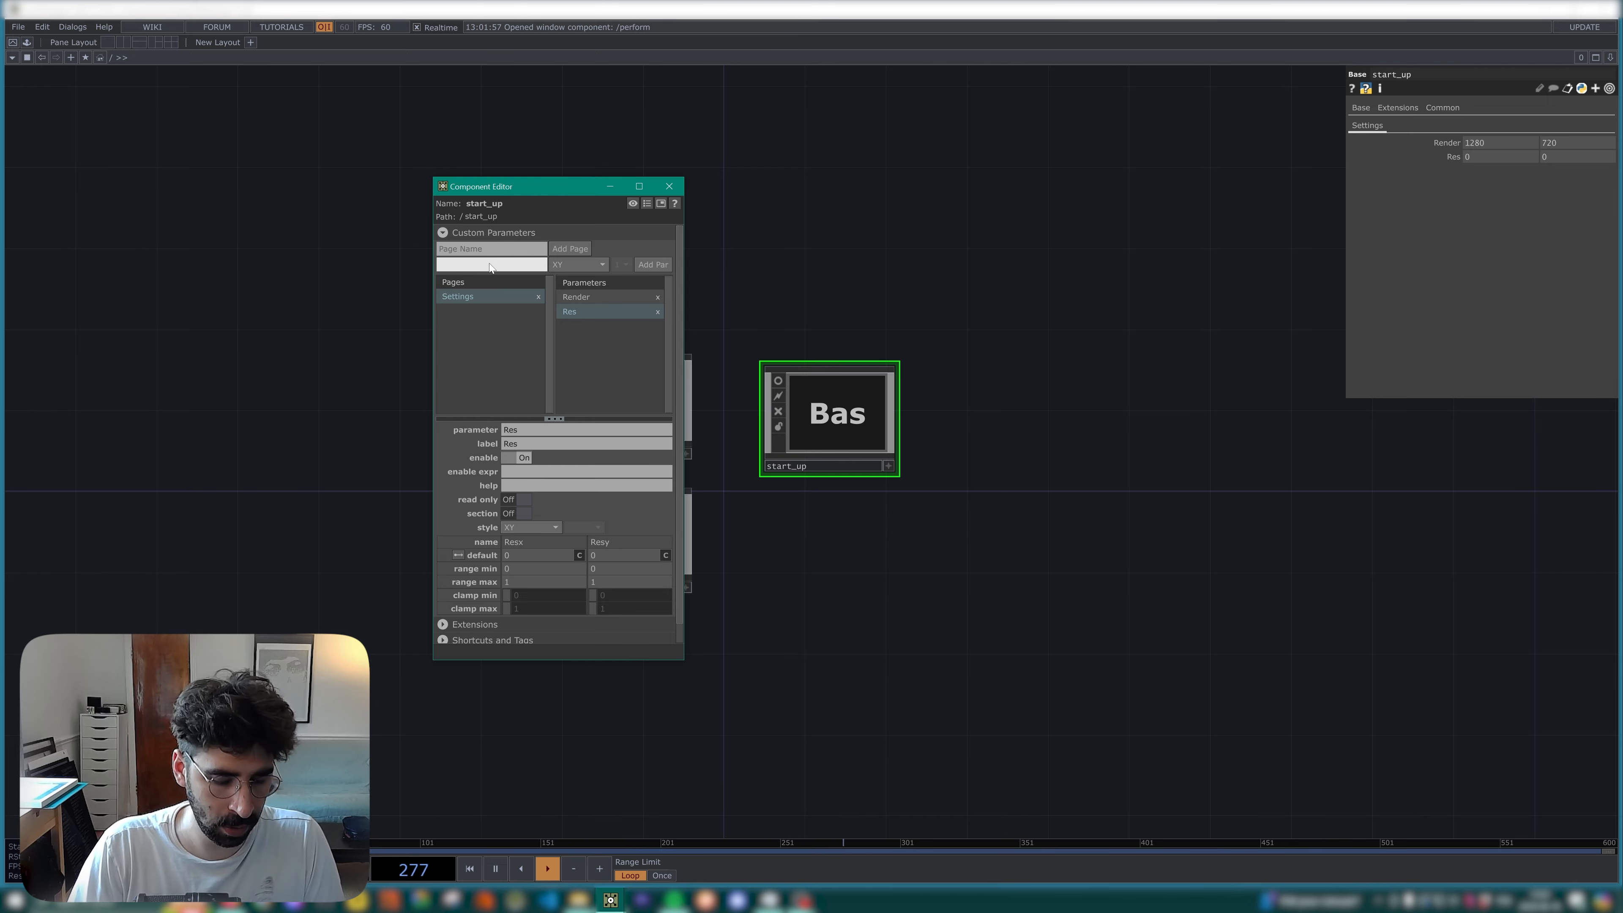
type("Aspect")
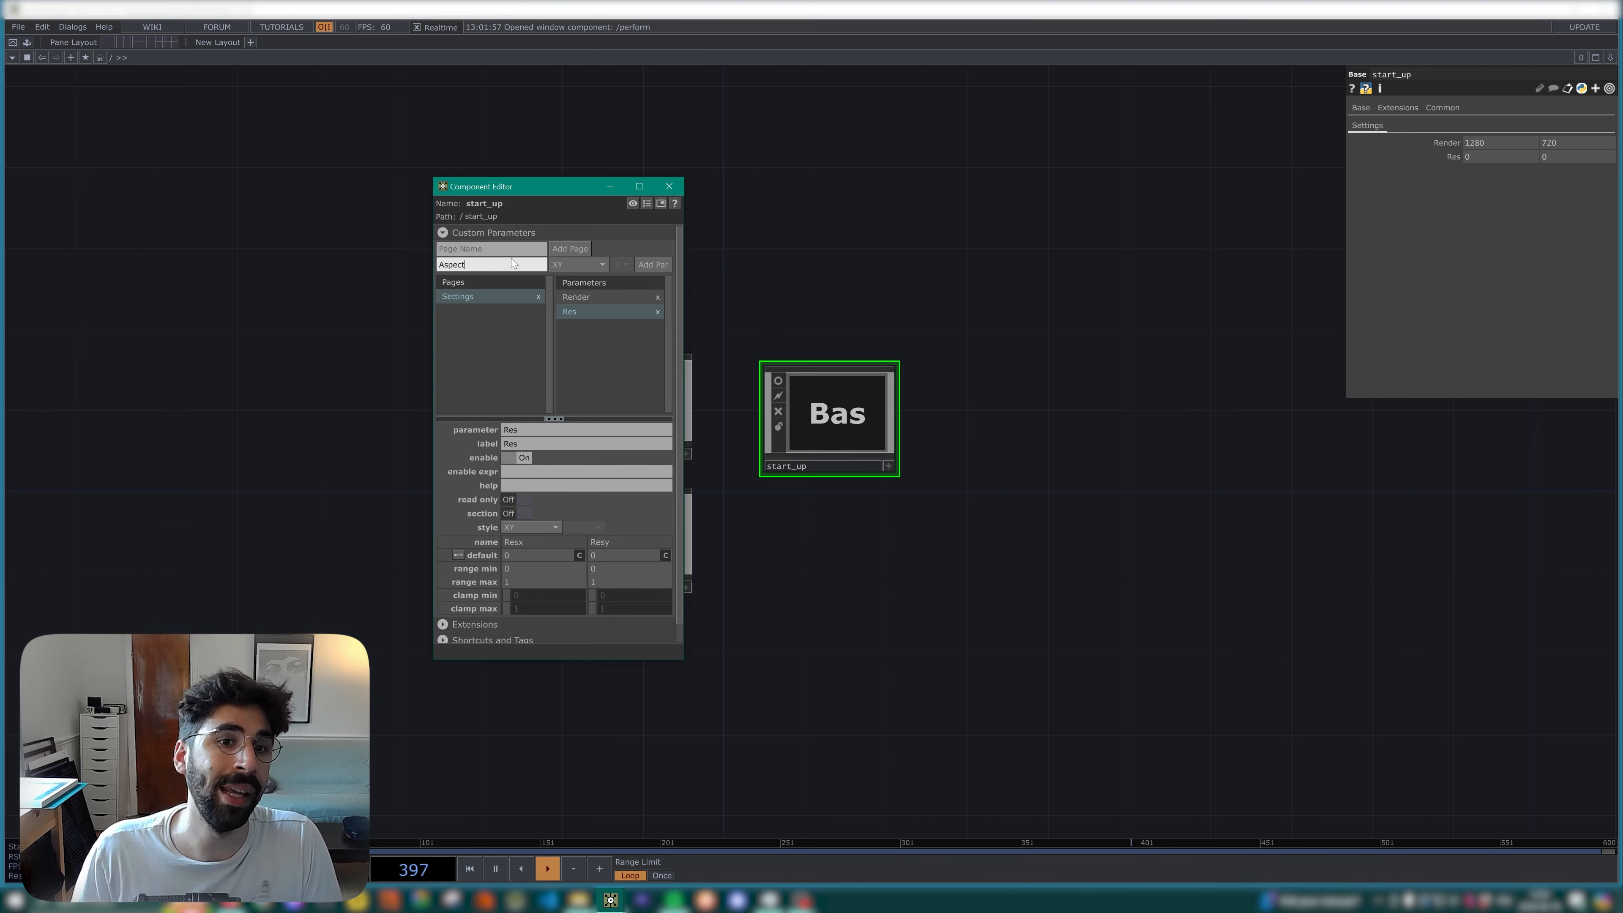
left_click(571, 265)
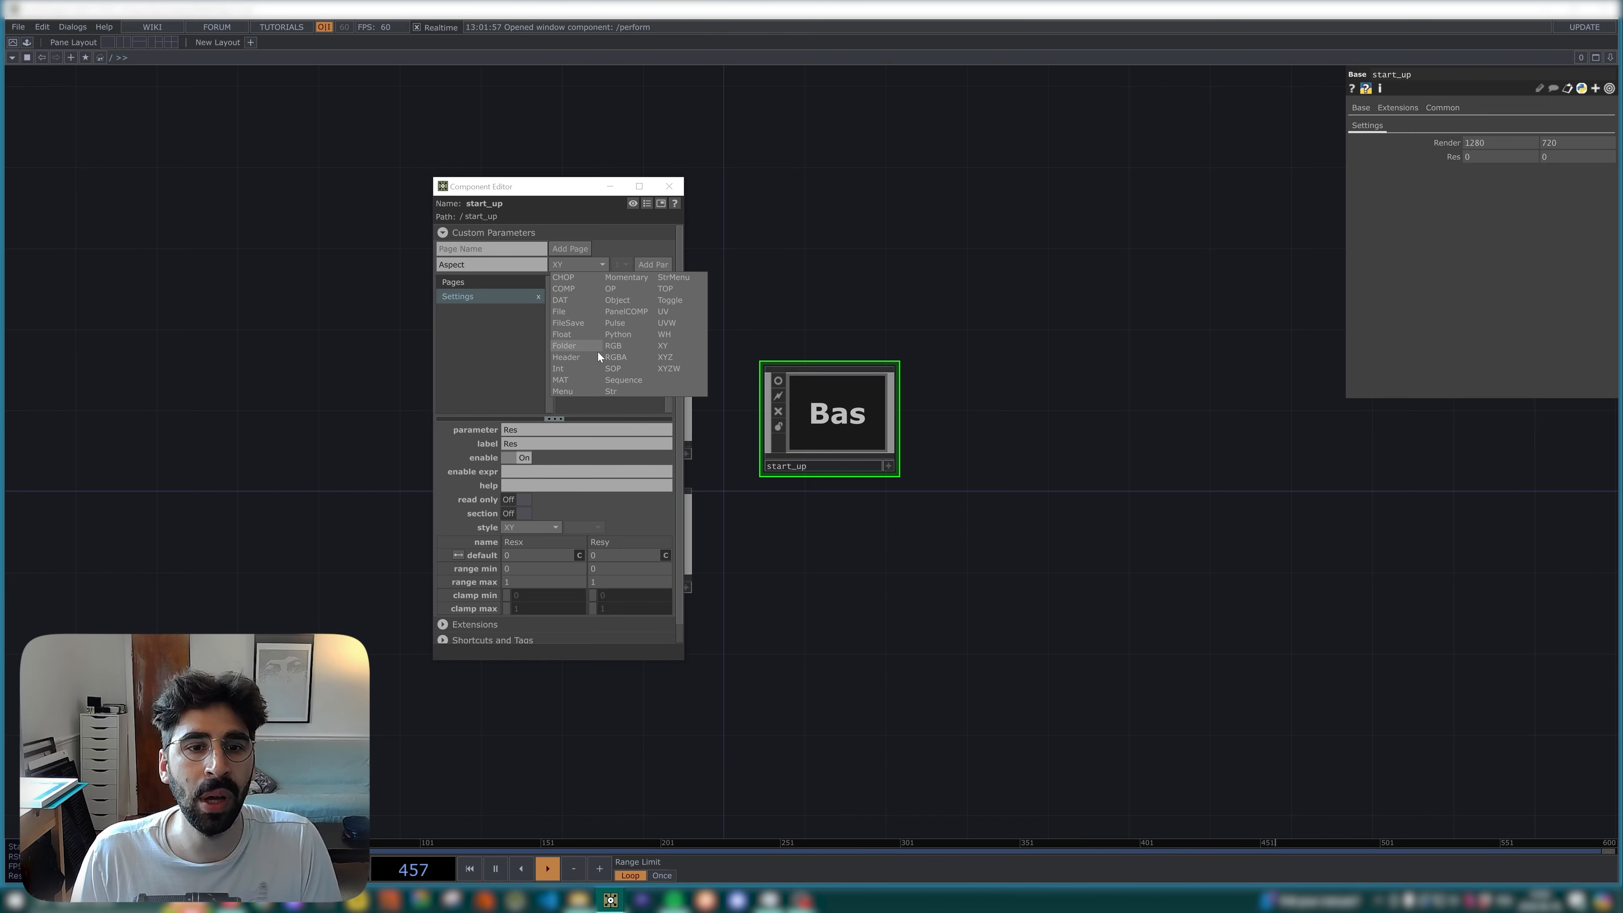
left_click(583, 335)
left_click(654, 264)
left_click(669, 186)
scroll(1069, 544, "up", 3)
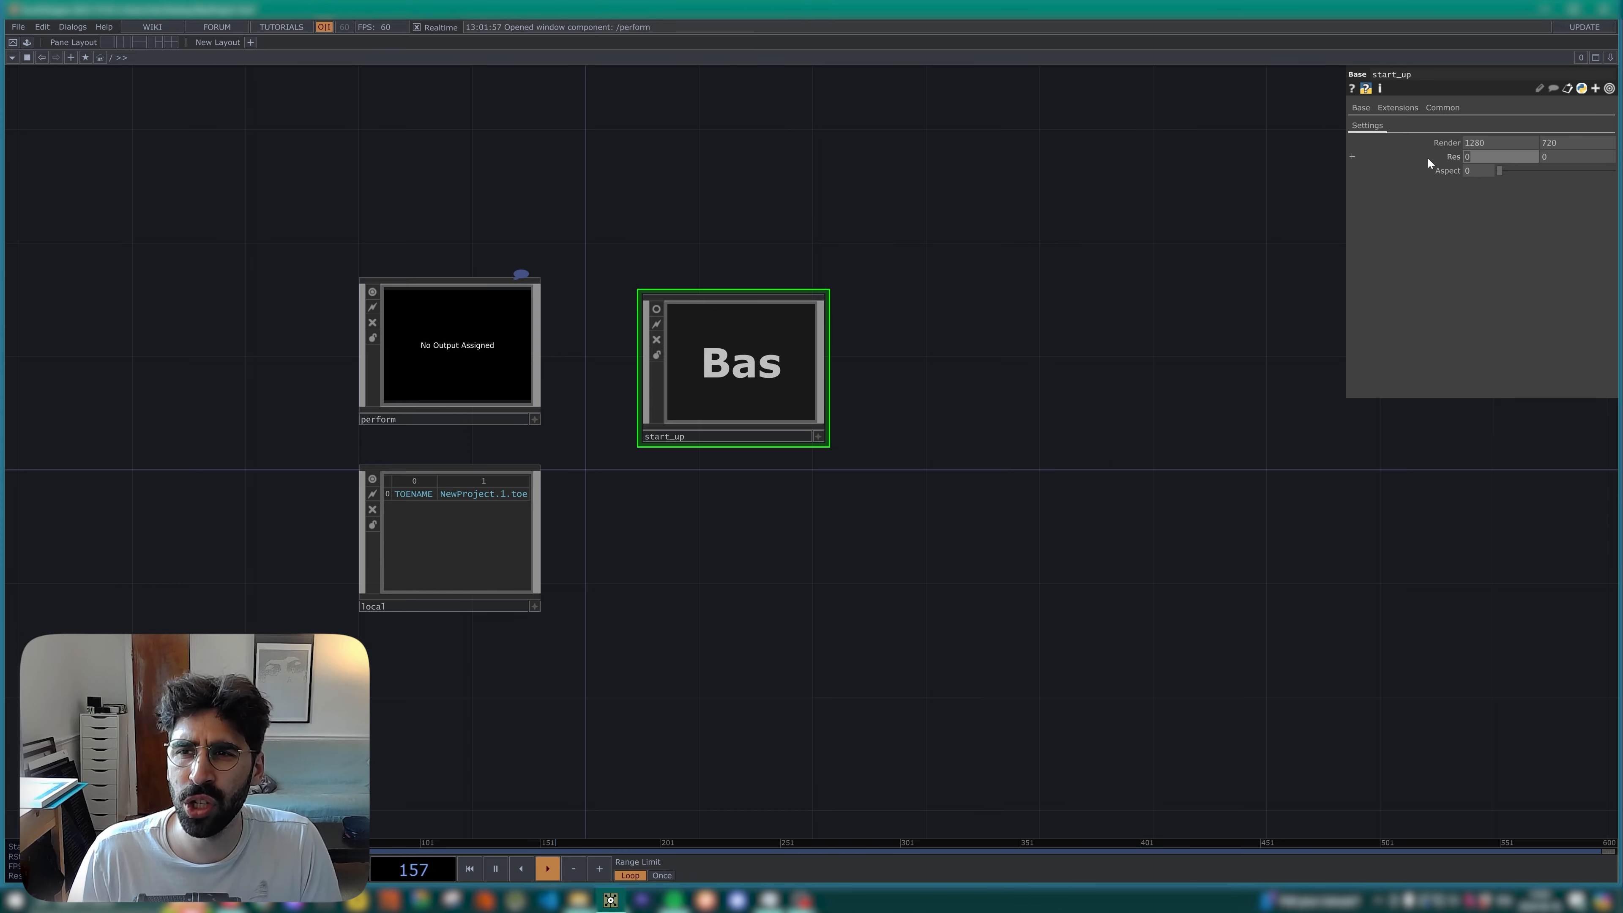
Reorder start_up's custom parameters in the Component Editor so that Aspect sits between Render and Res.
left_click(1449, 157)
left_click(1451, 156)
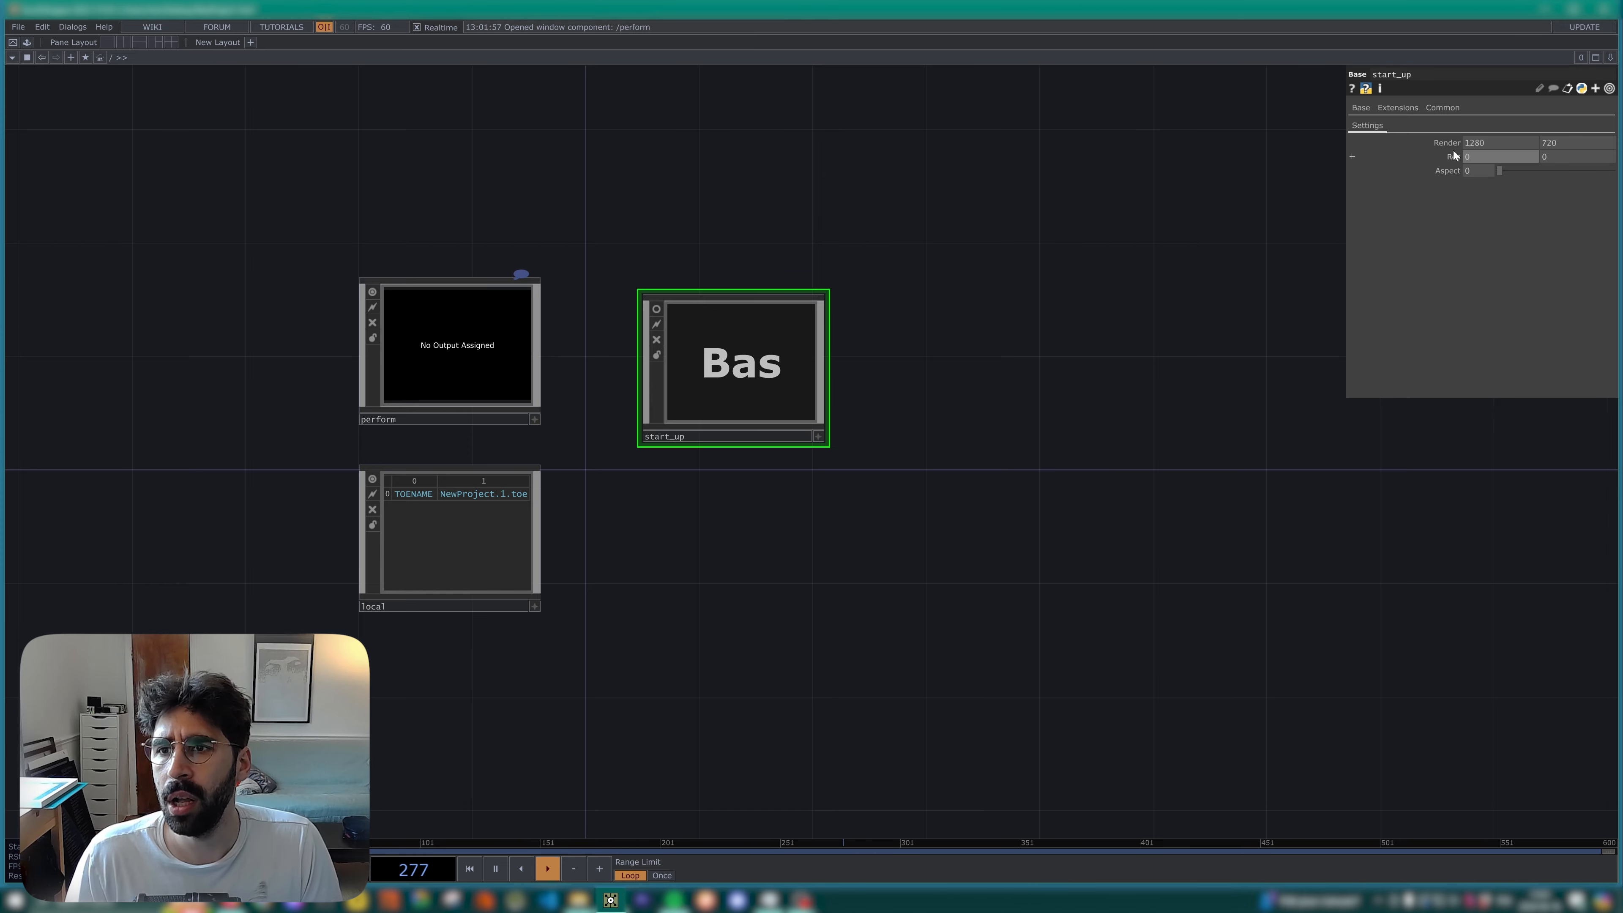
right_click(809, 348)
left_click(852, 366)
Drive start_up's Aspect parameter with the expression me.par.Renderx / me.par.Rendery.
left_click(1446, 142)
left_click_drag(1364, 157, 1471, 185)
left_click(1481, 185)
left_click(1450, 185)
left_click(1523, 199)
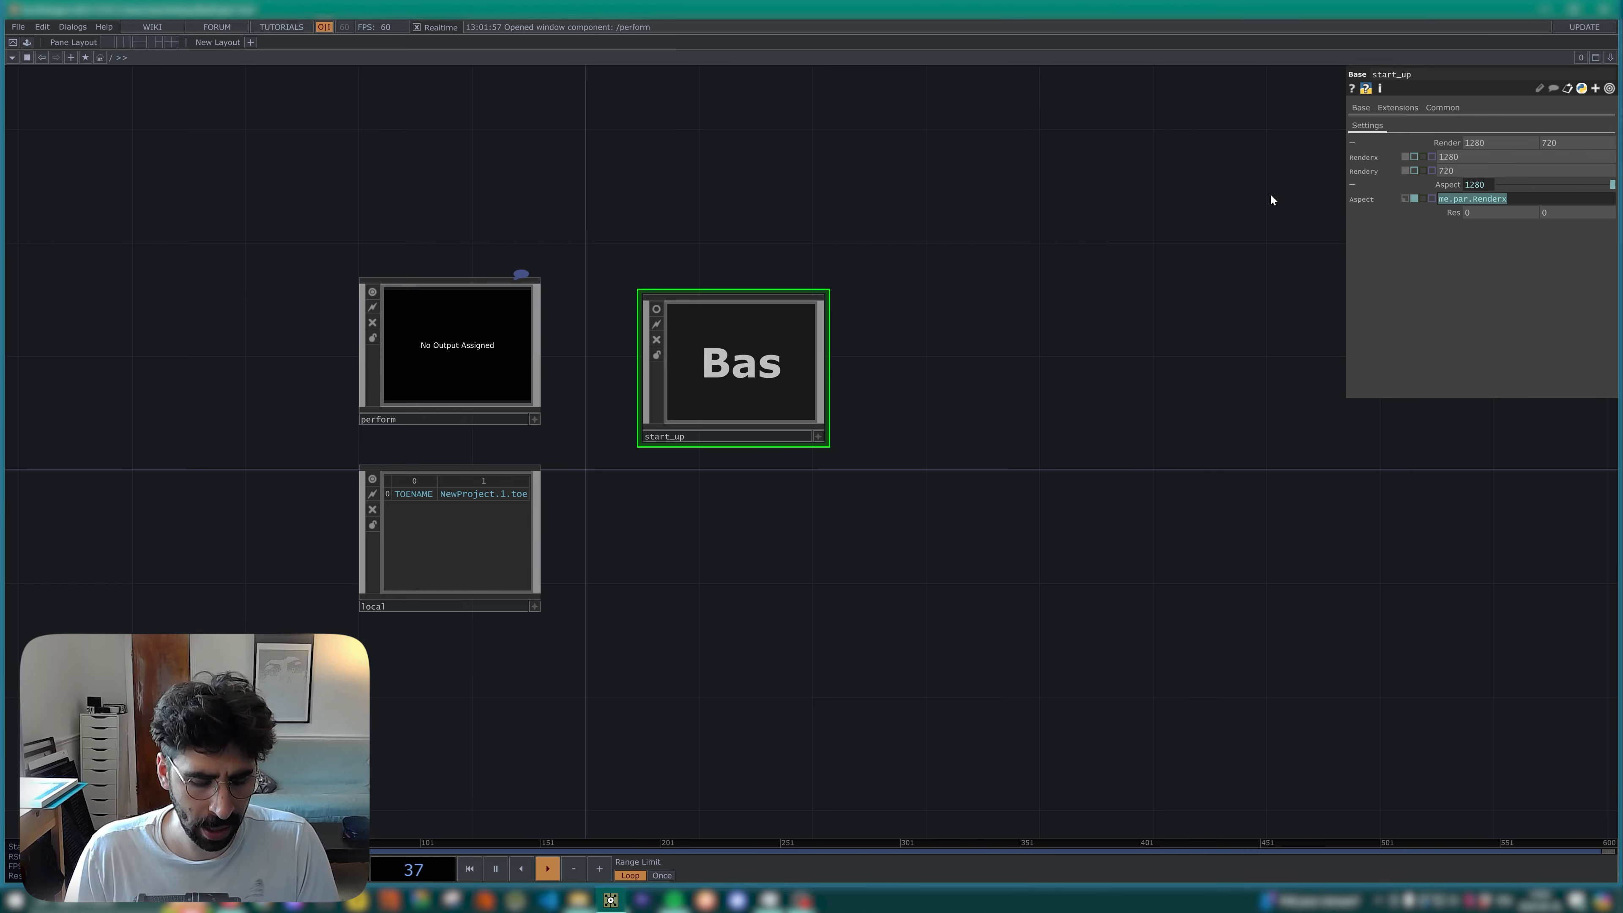
key("BackSpace")
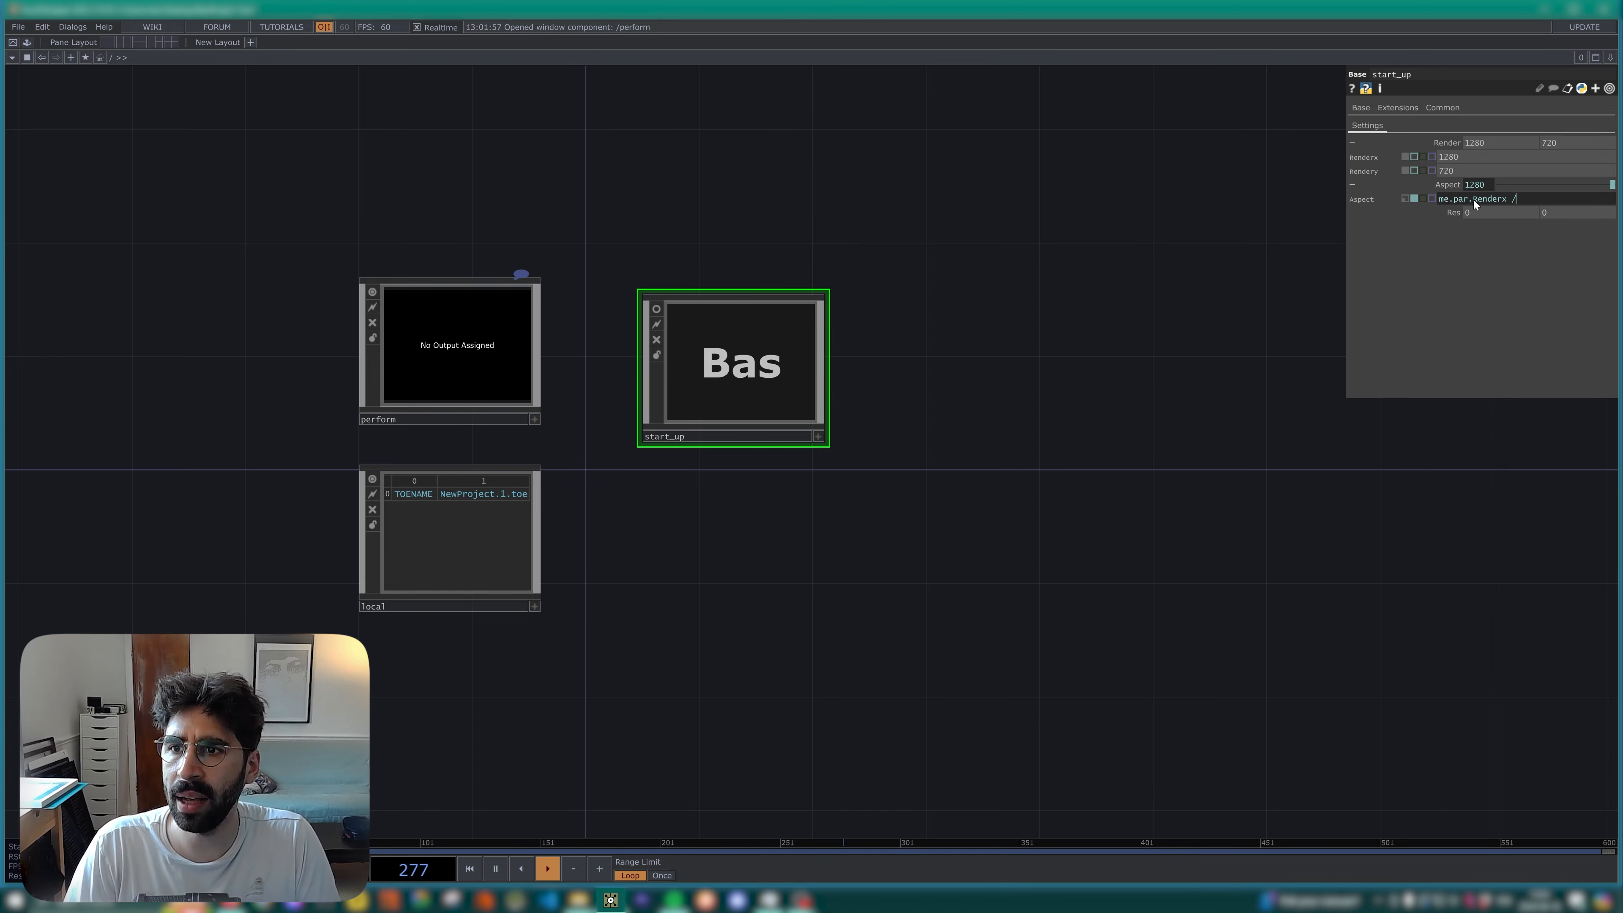
type("me.par.Renderx / me.par.Rendery")
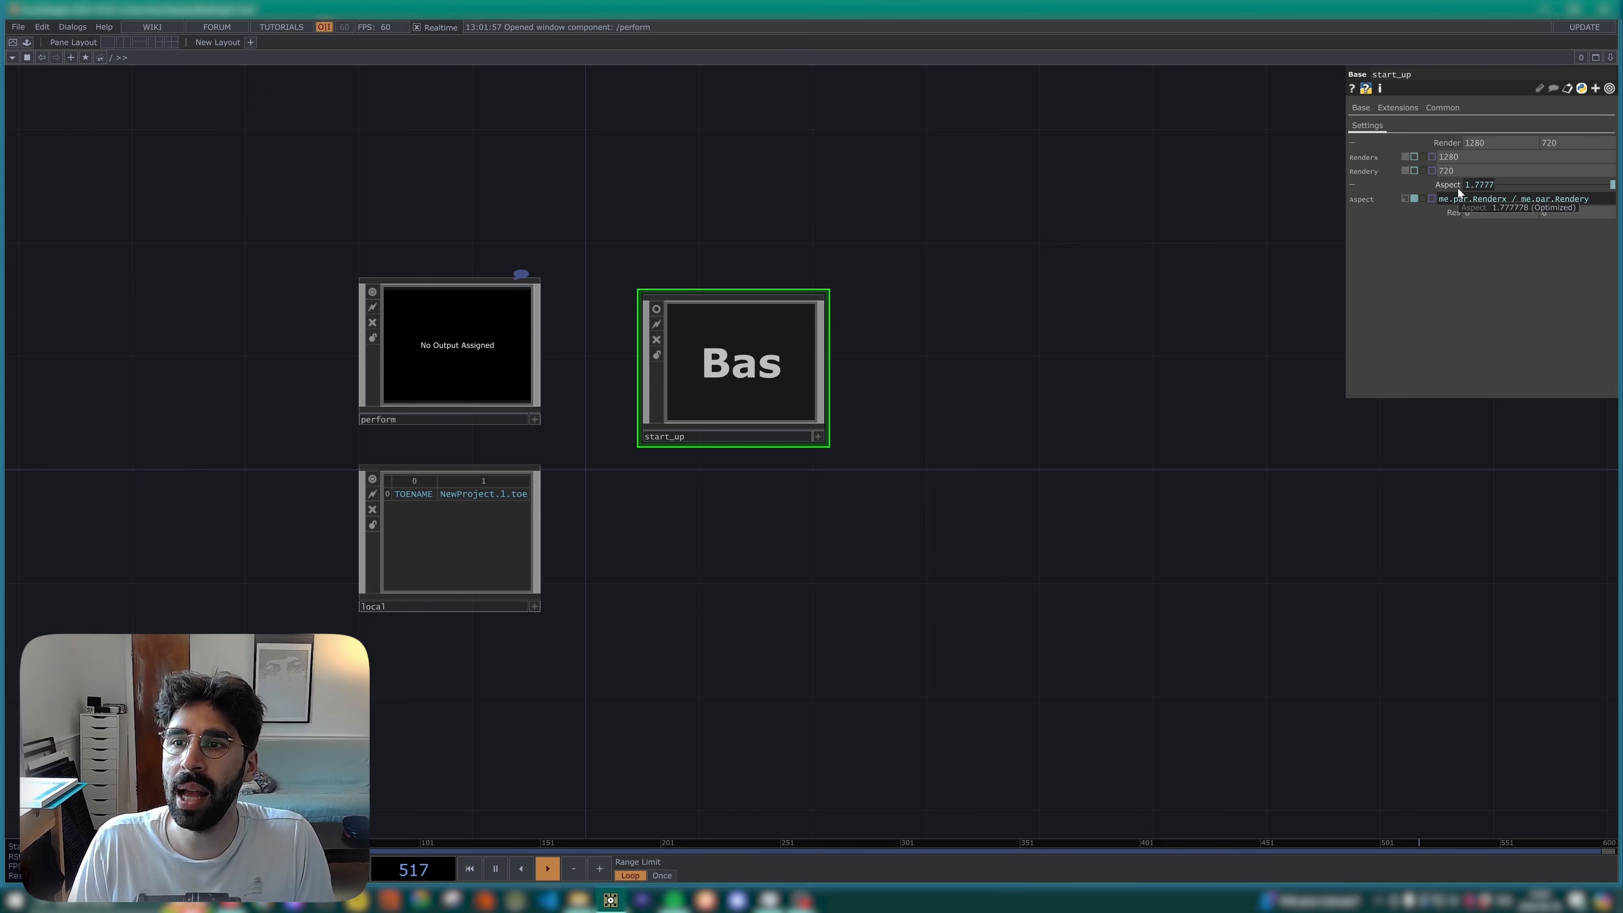
left_click(1458, 188)
left_click(1431, 142)
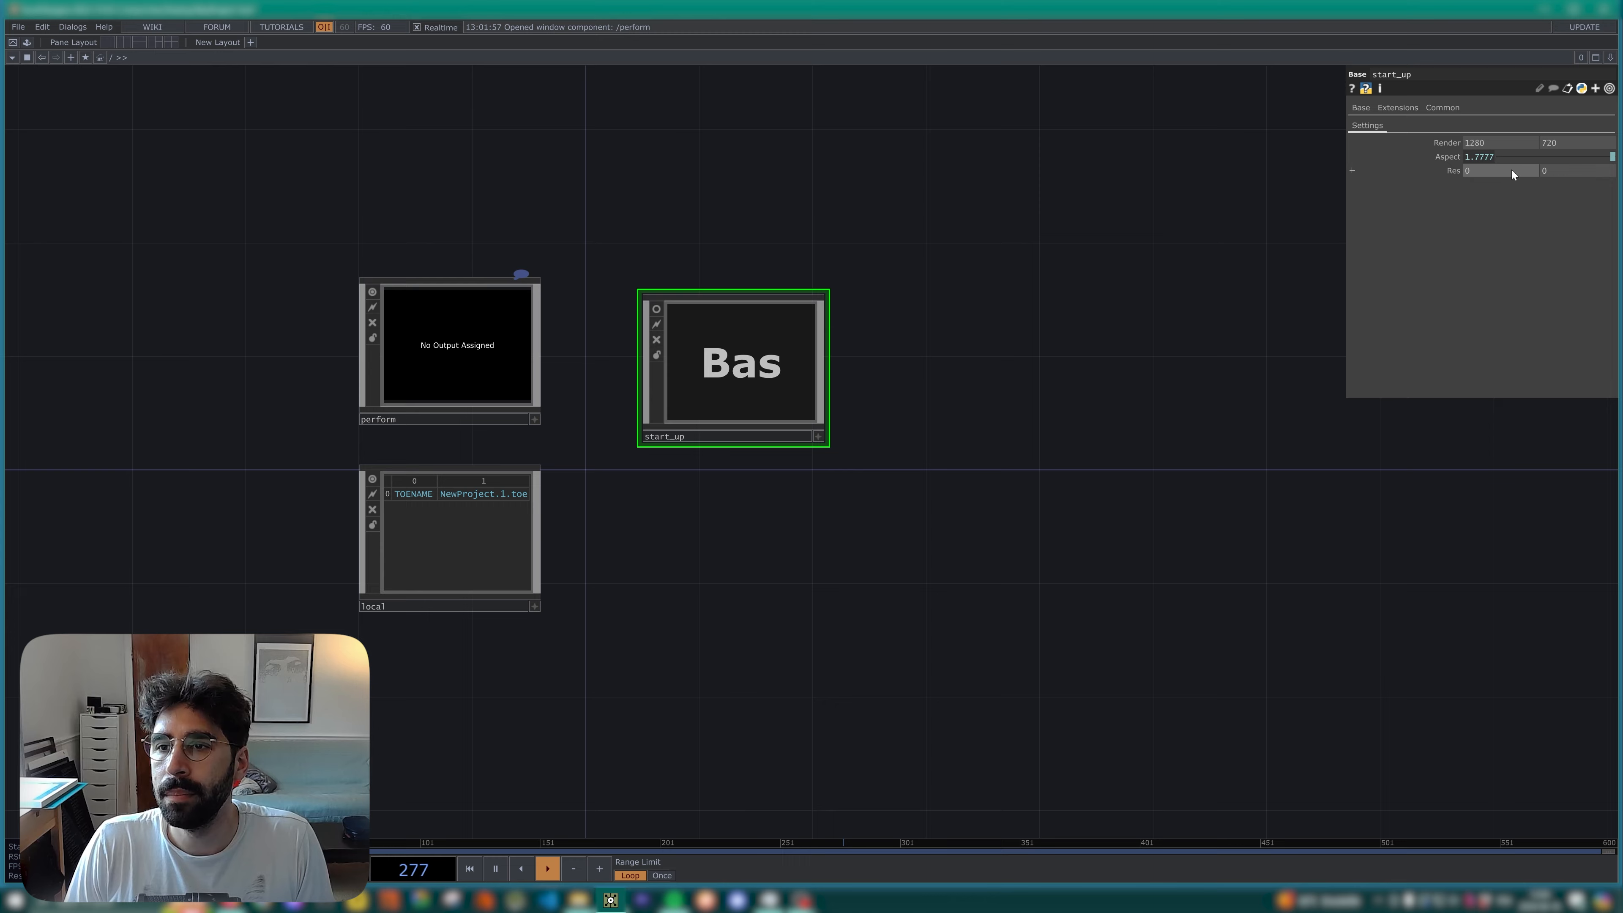
Drive Res x with the expression me.par.Resy * me.par.Aspect and set Res y to 9.
left_click(1350, 171)
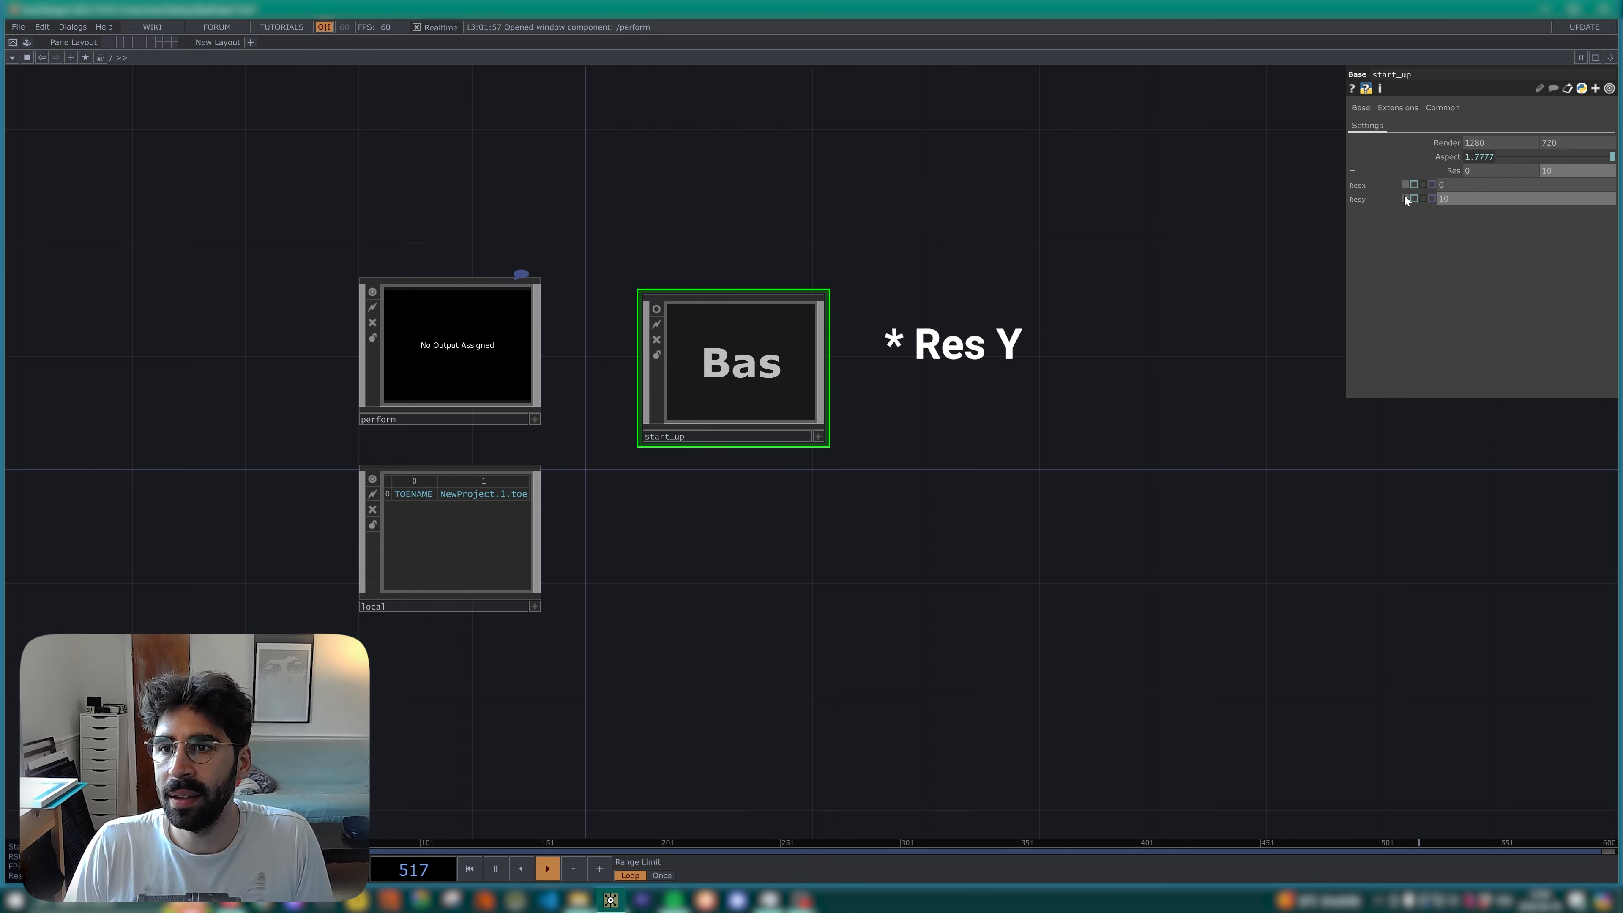
left_click_drag(1353, 200, 1453, 183)
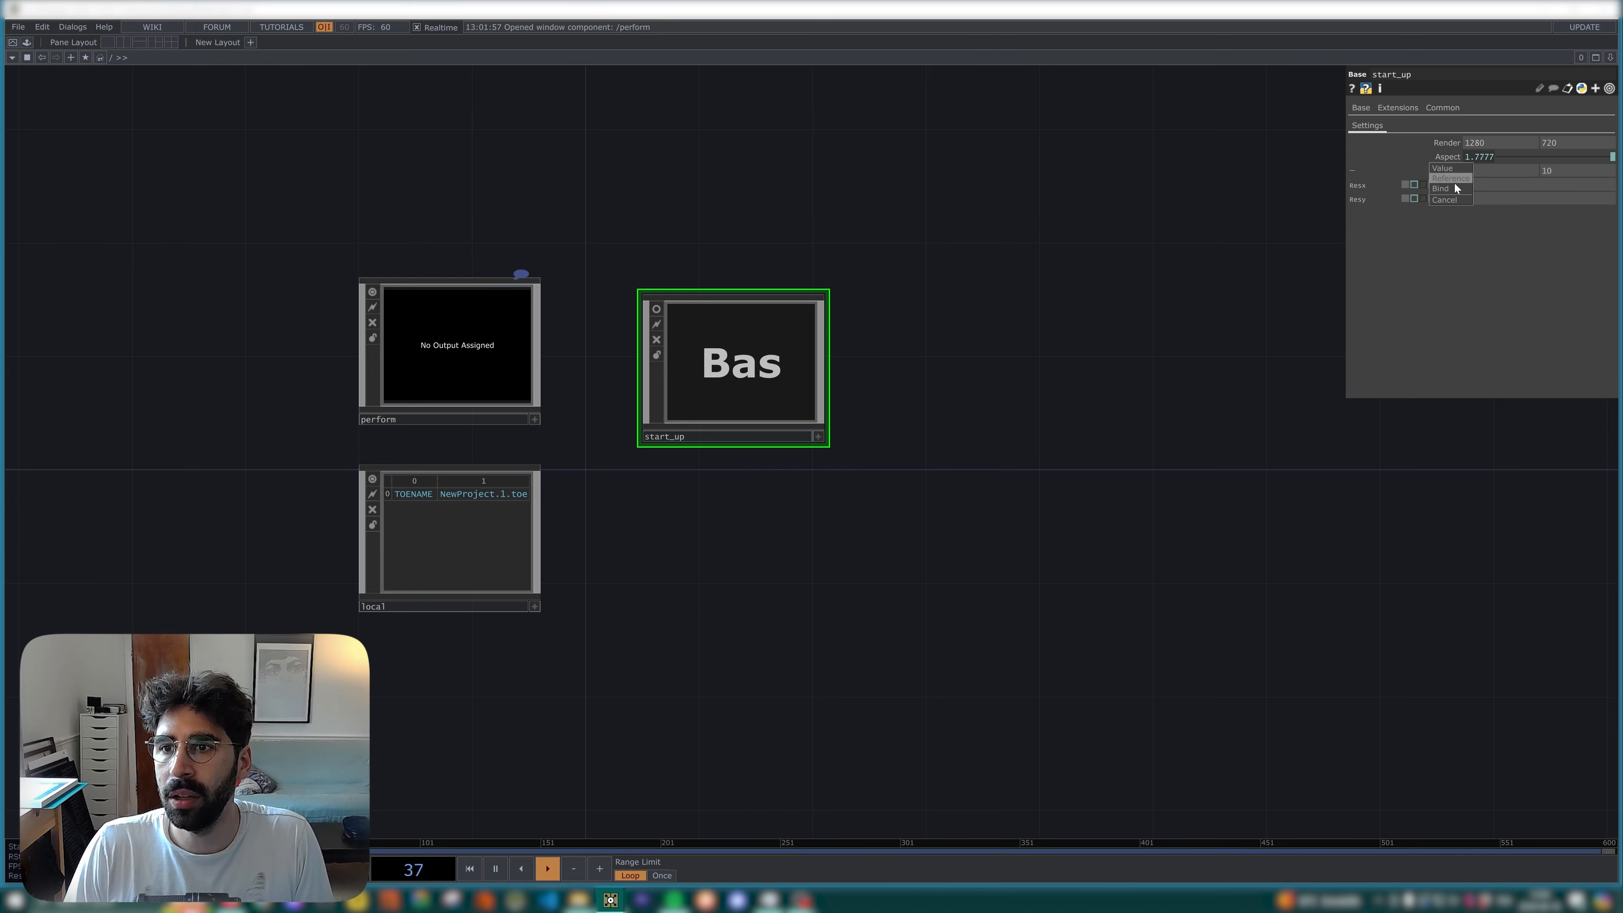
left_click(1497, 192)
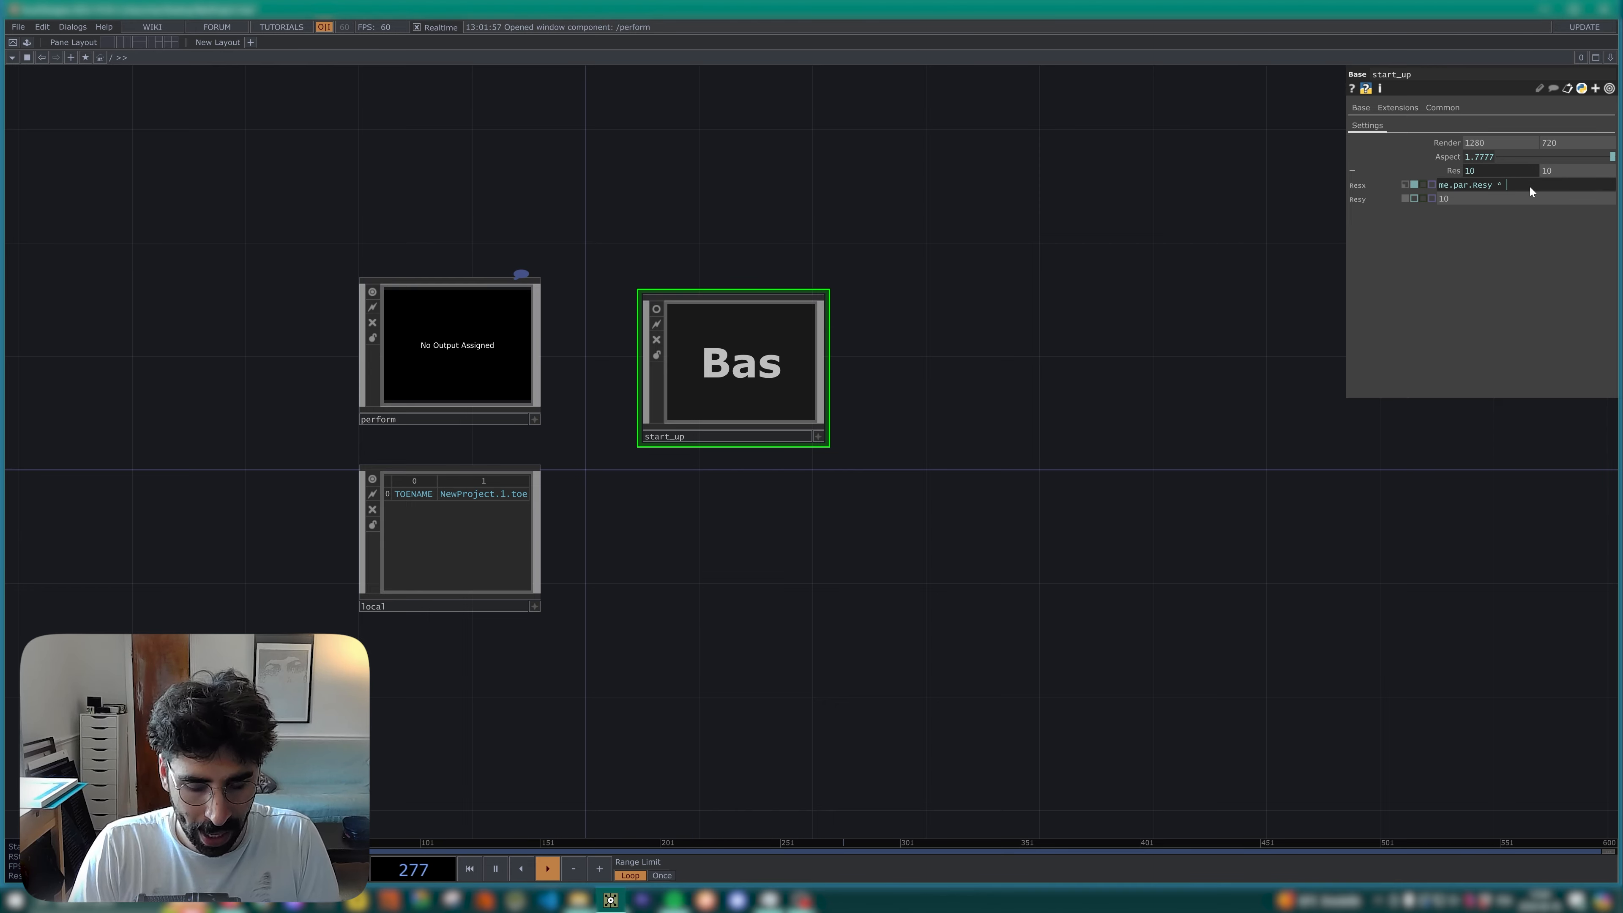
type("* me.par.")
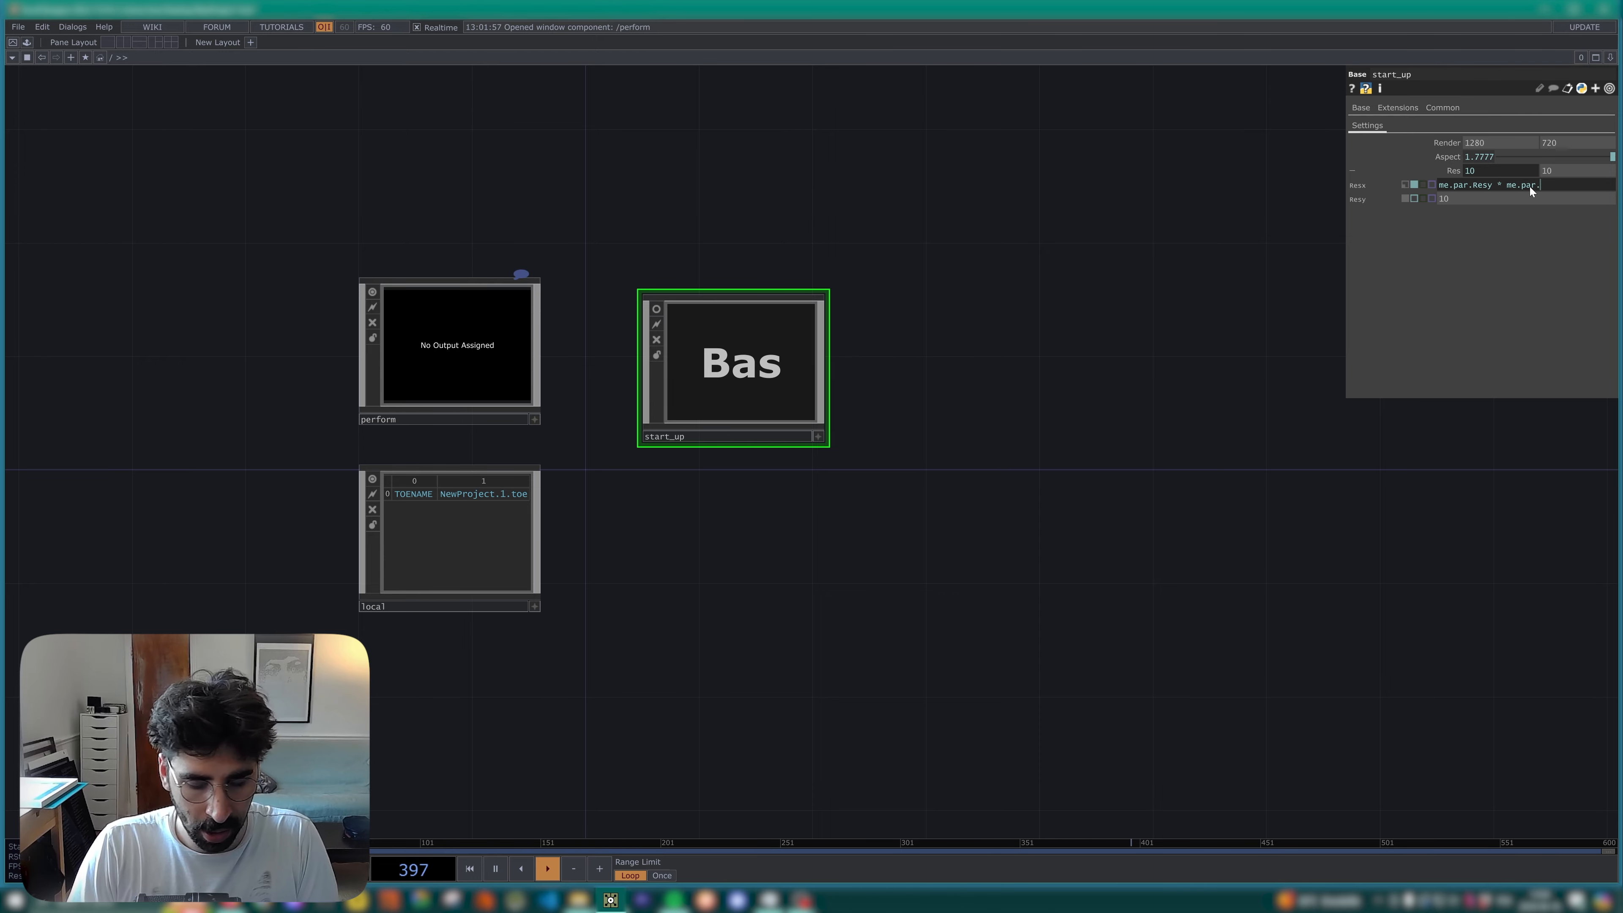
type("Aspect")
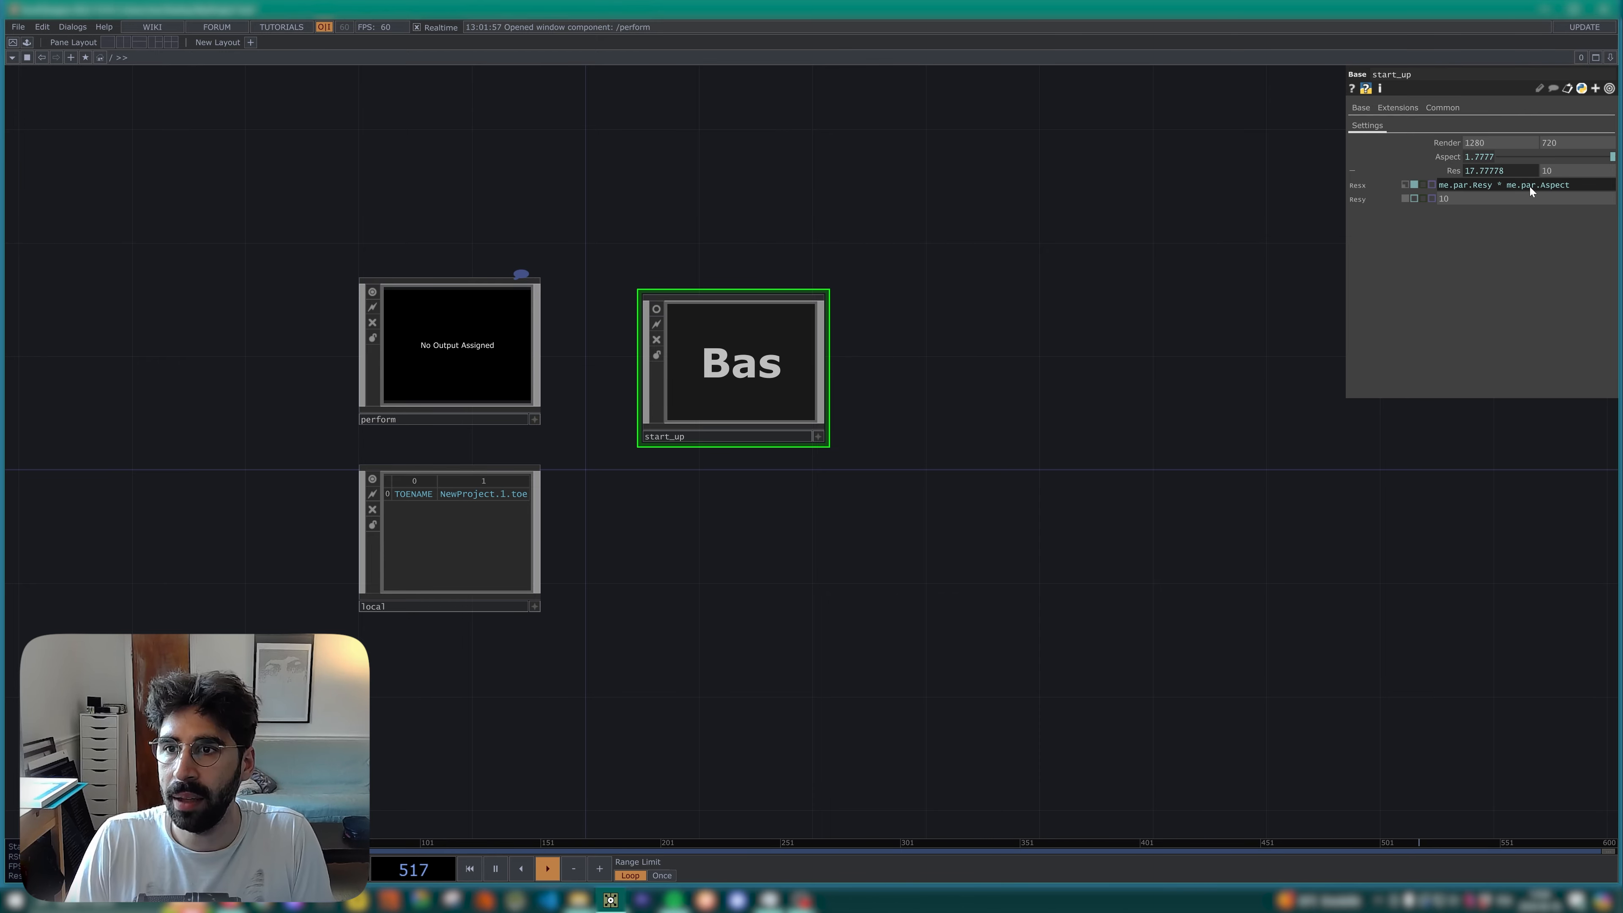
left_click_drag(1493, 204, 1393, 197)
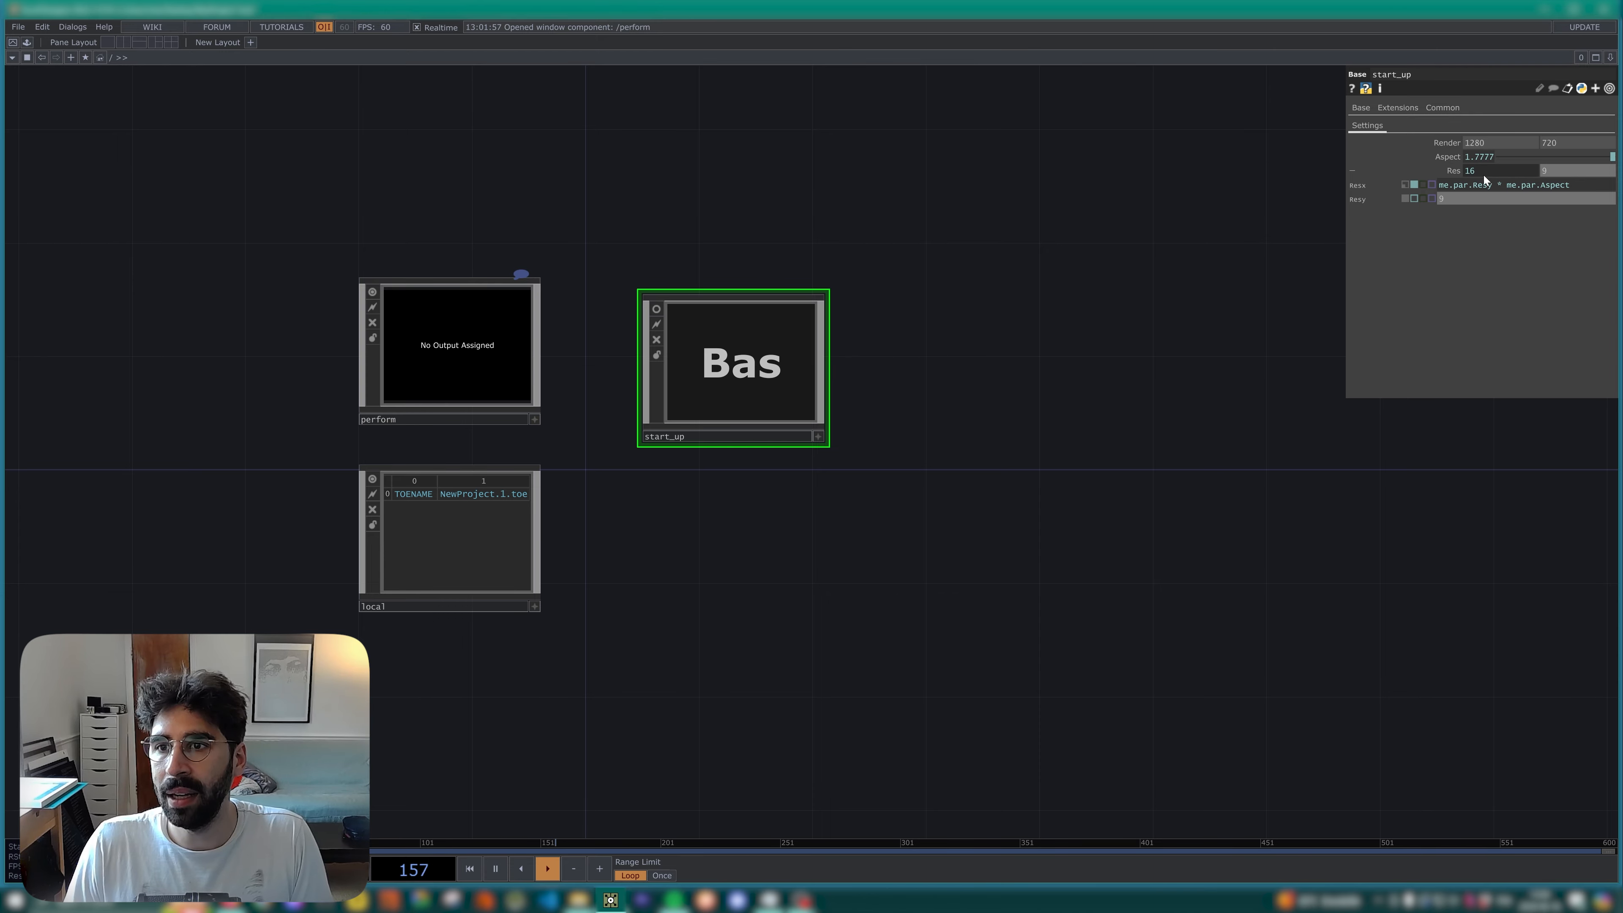
left_click(1447, 171)
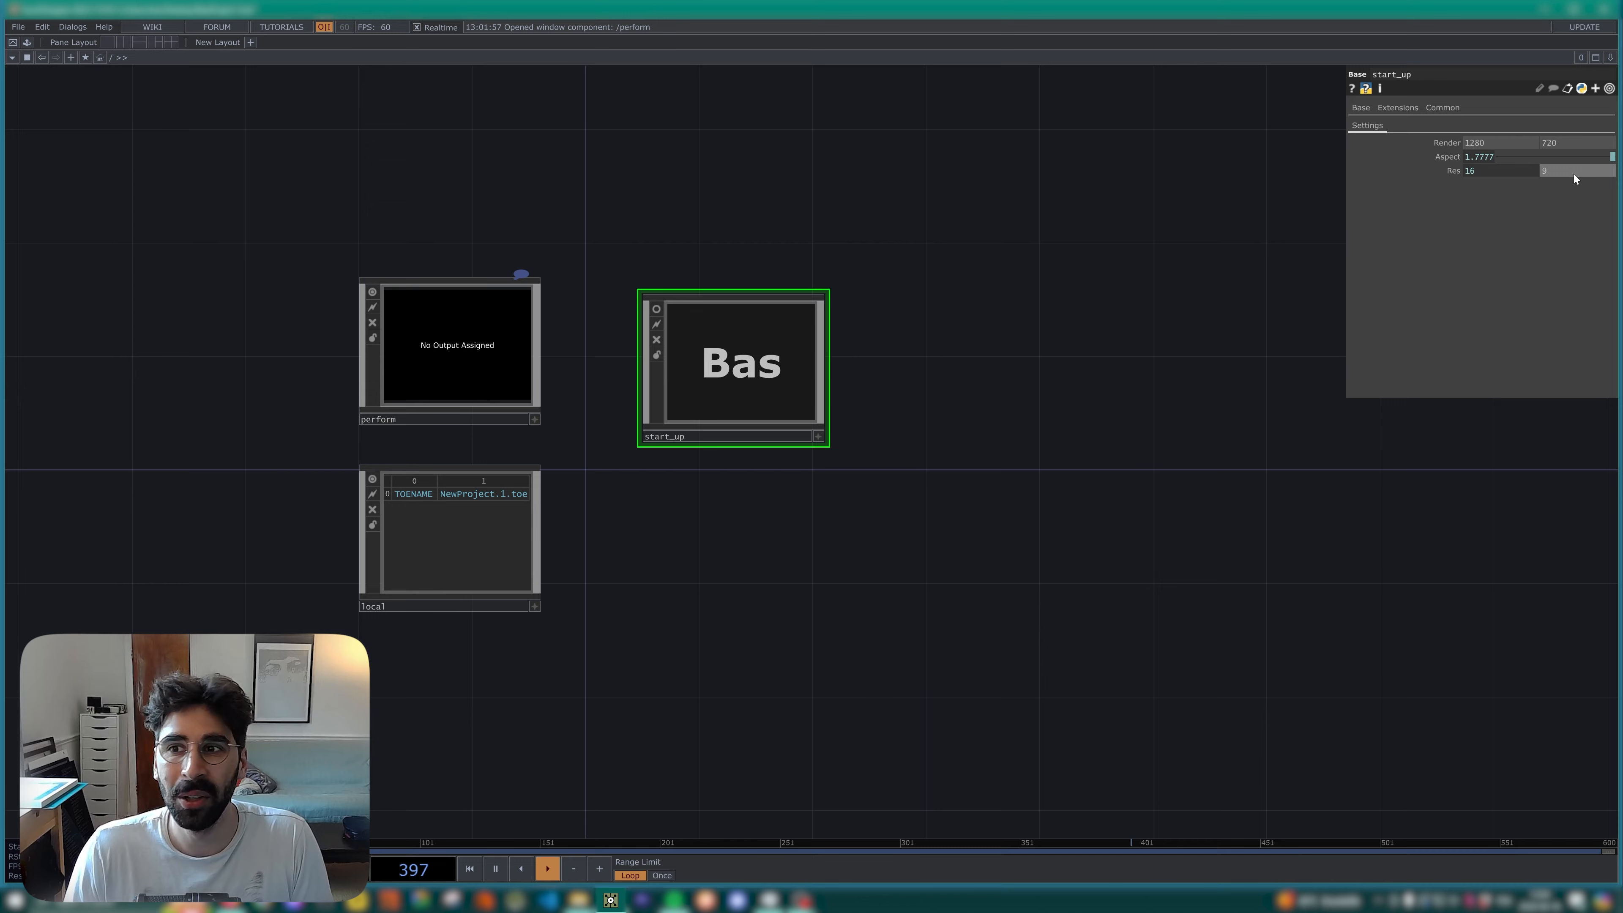
Make the Aspect parameter of start_up read-only.
left_click(1448, 158)
left_click(1448, 157)
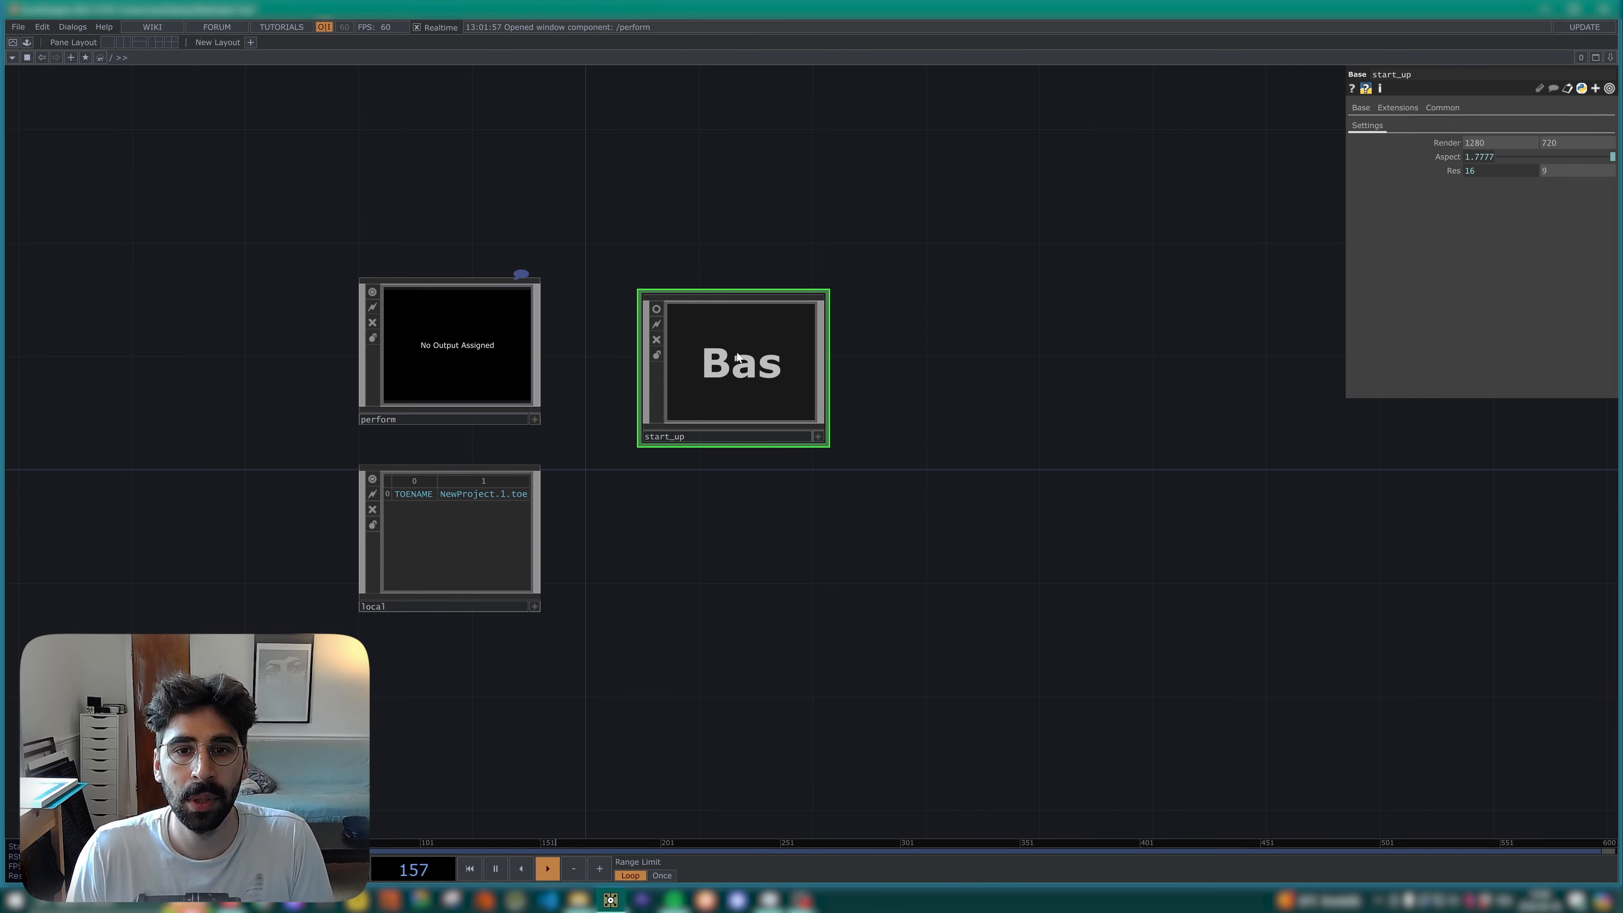
right_click(1448, 157)
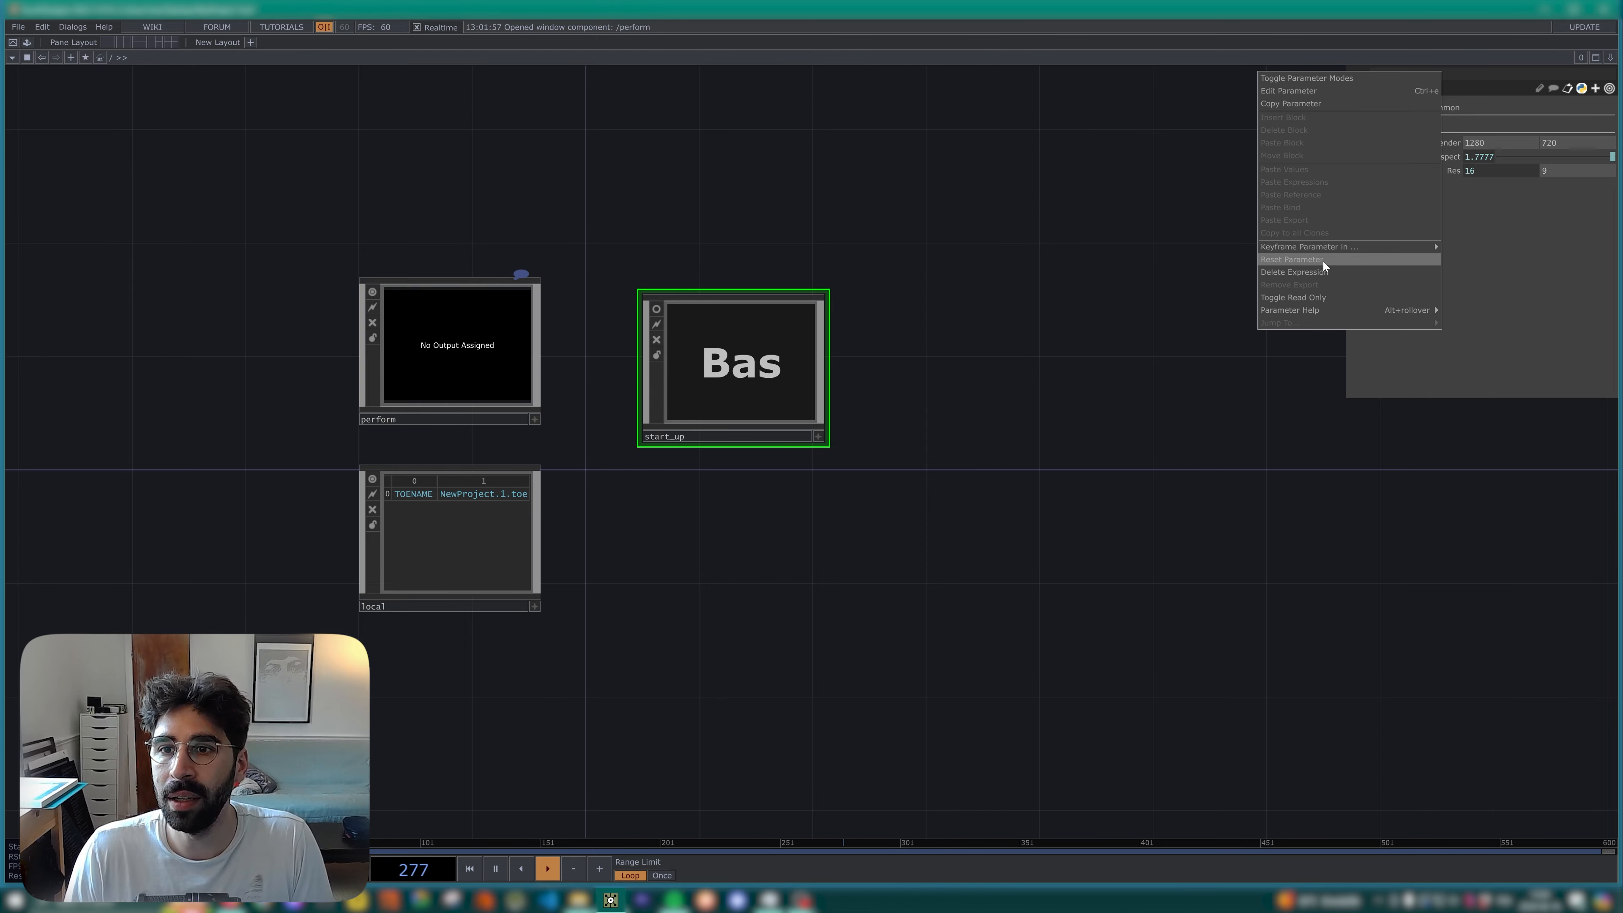
left_click(1322, 297)
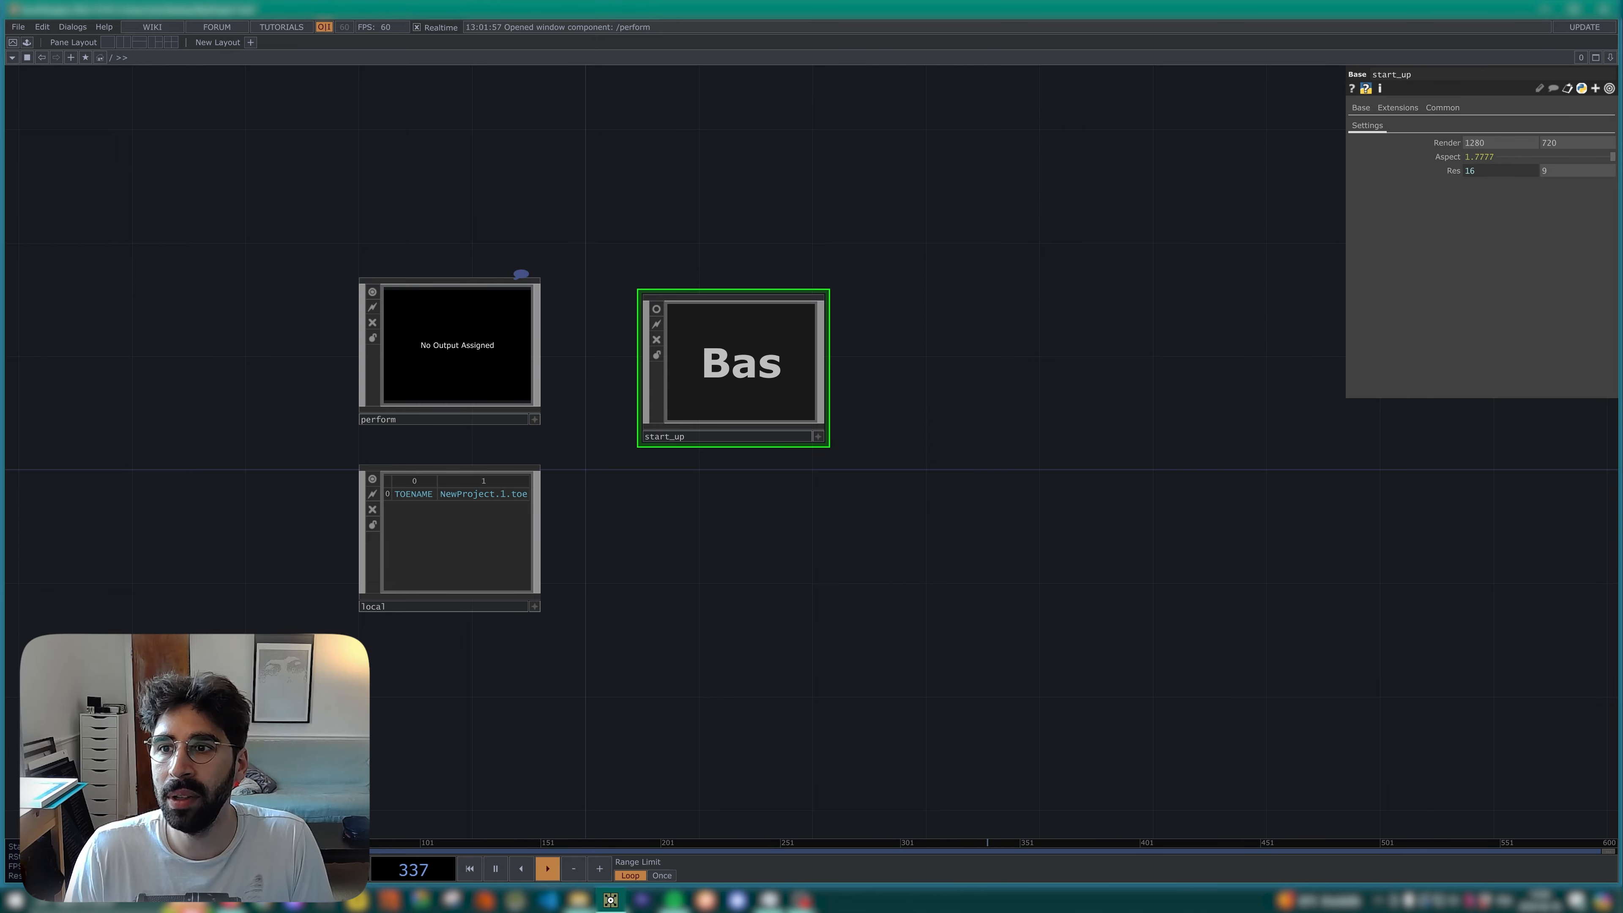
Enter the start_up component and place a GLSL TOP in its network.
double_click(743, 391)
key("Tab")
type("glsl")
key("Return")
left_click(696, 429)
scroll(726, 468, "up", 8)
Arrange the GLSL TOP with its pixel and info DATs below it and rename the TOP as glsl_uv.
left_click_drag(771, 489, 746, 467)
left_click_drag(823, 362, 823, 370)
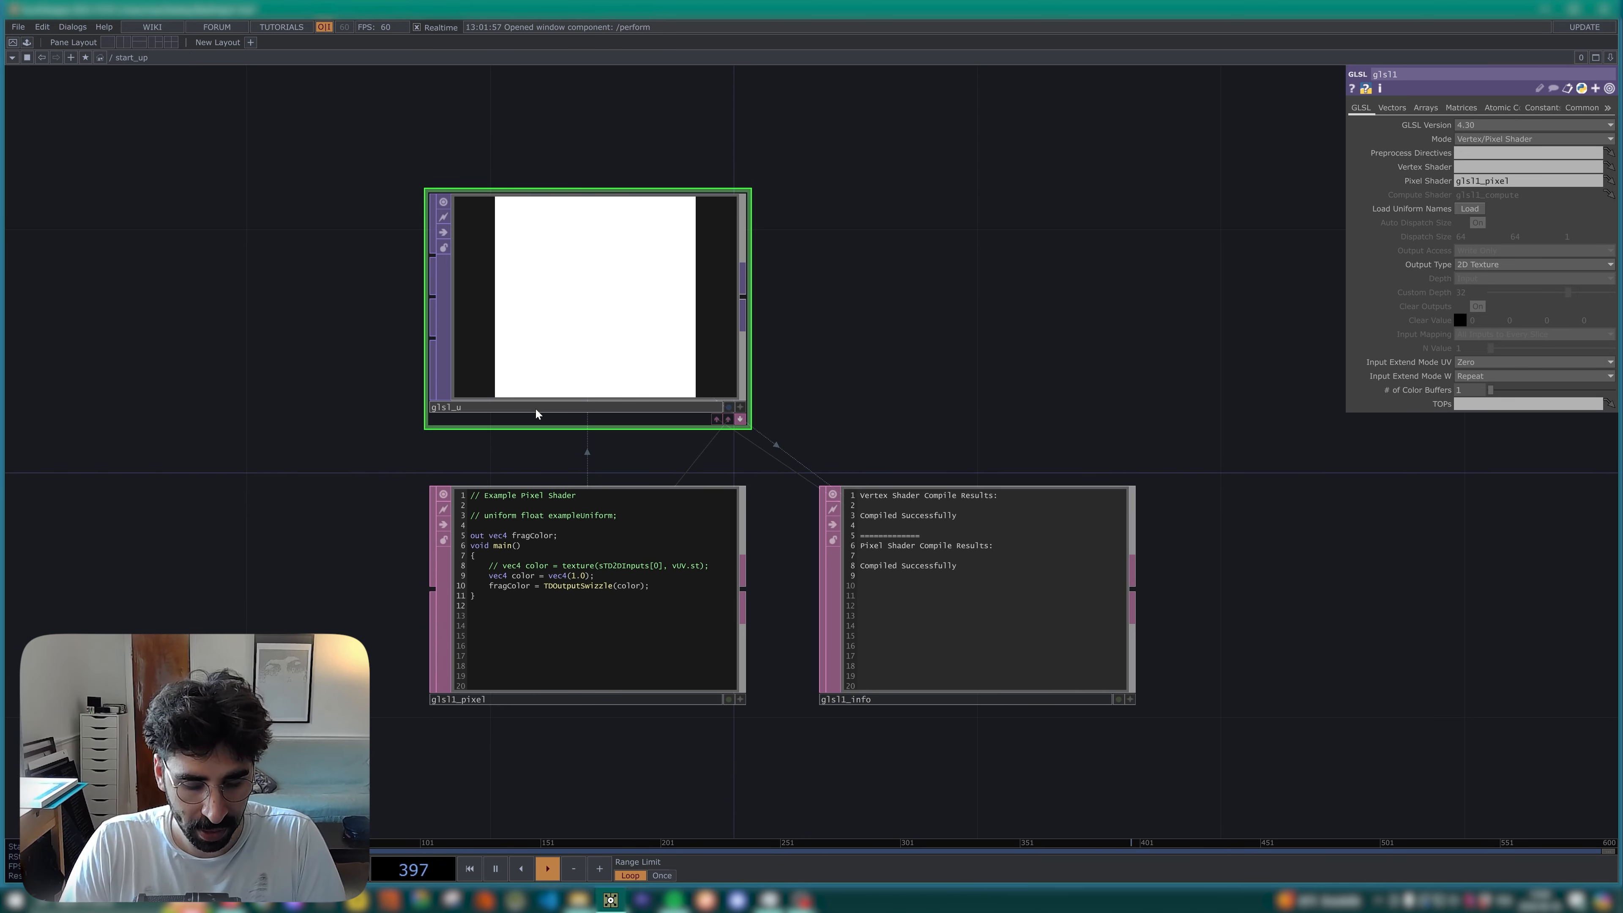
type("v")
key("Return")
left_click(527, 435)
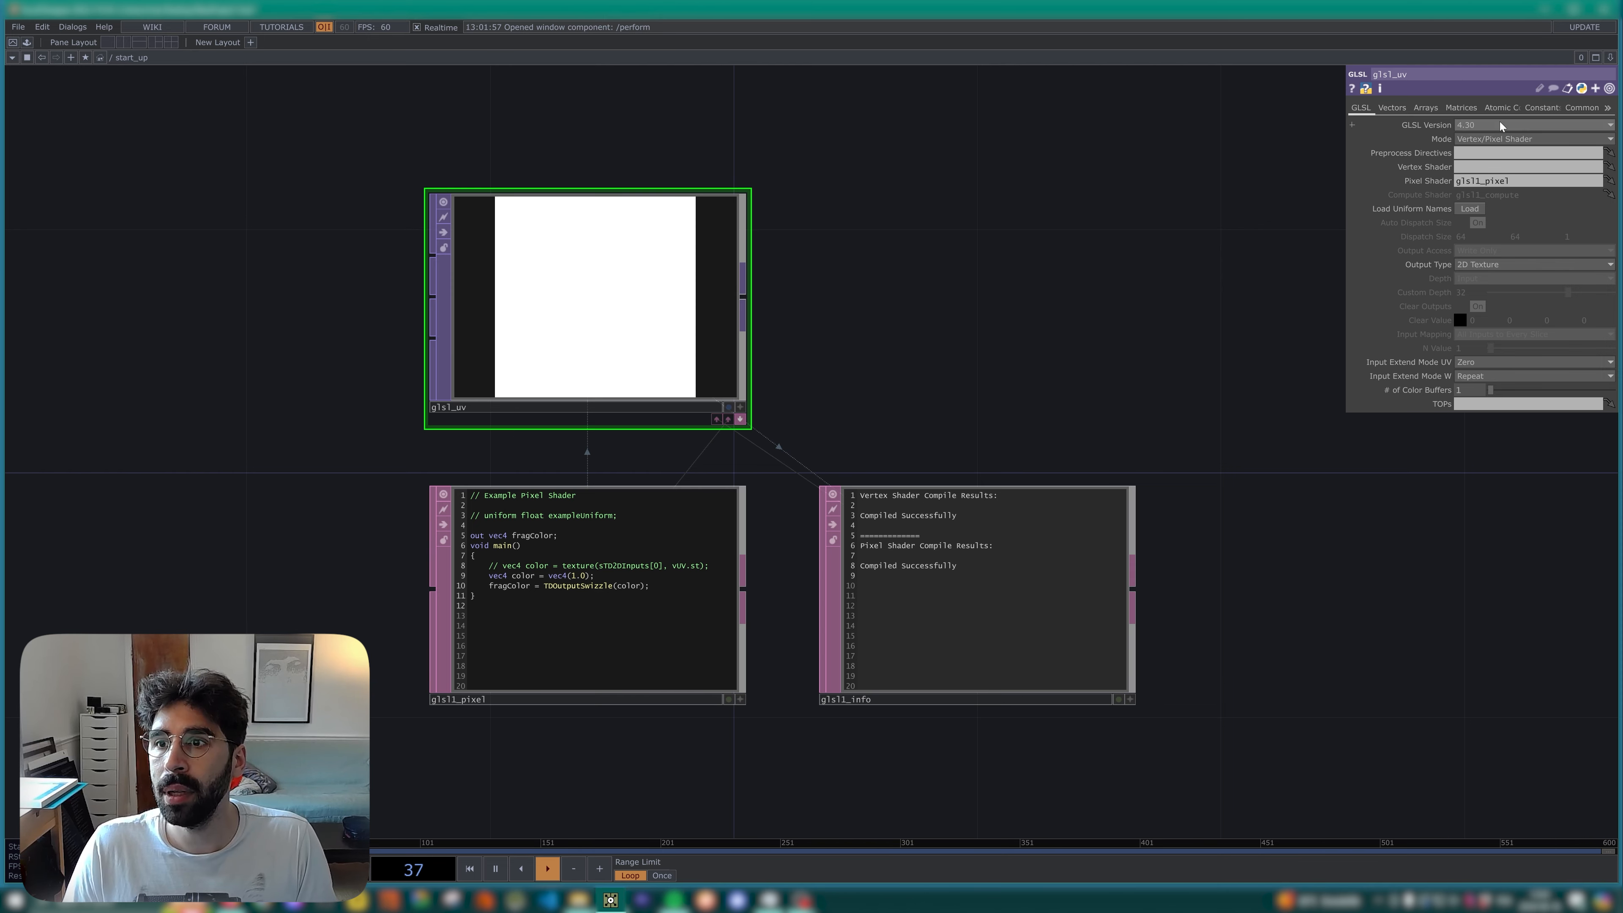
Open start_up's parameters in a floating window and reference its Res values in glsl_uv's output resolution.
right_click(145, 58)
left_click(188, 19)
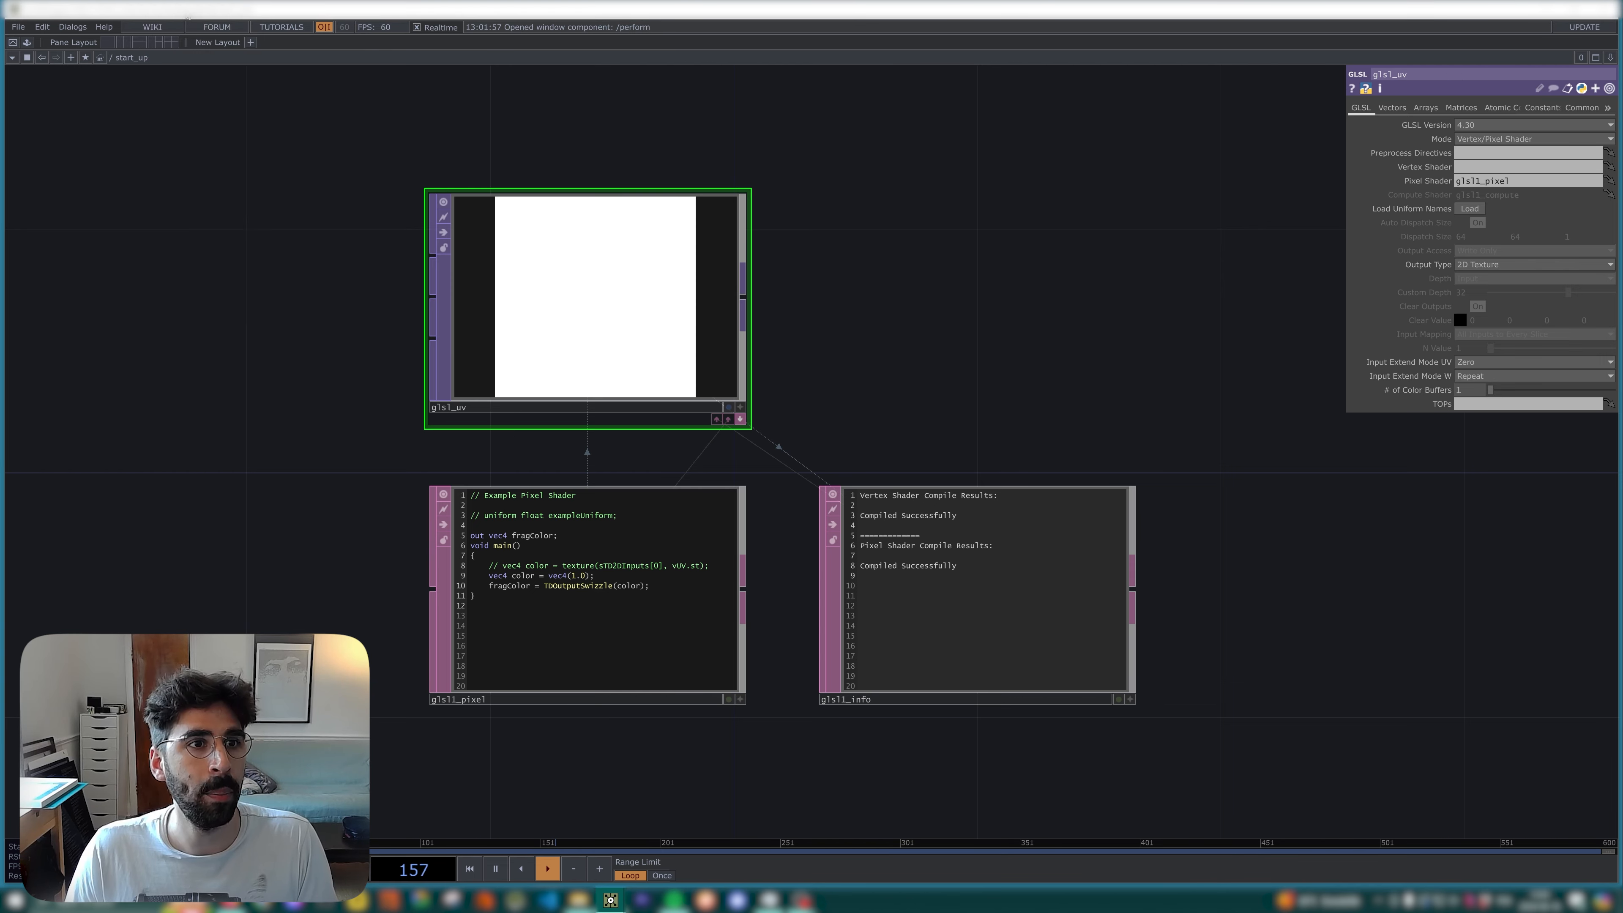
left_click(1580, 107)
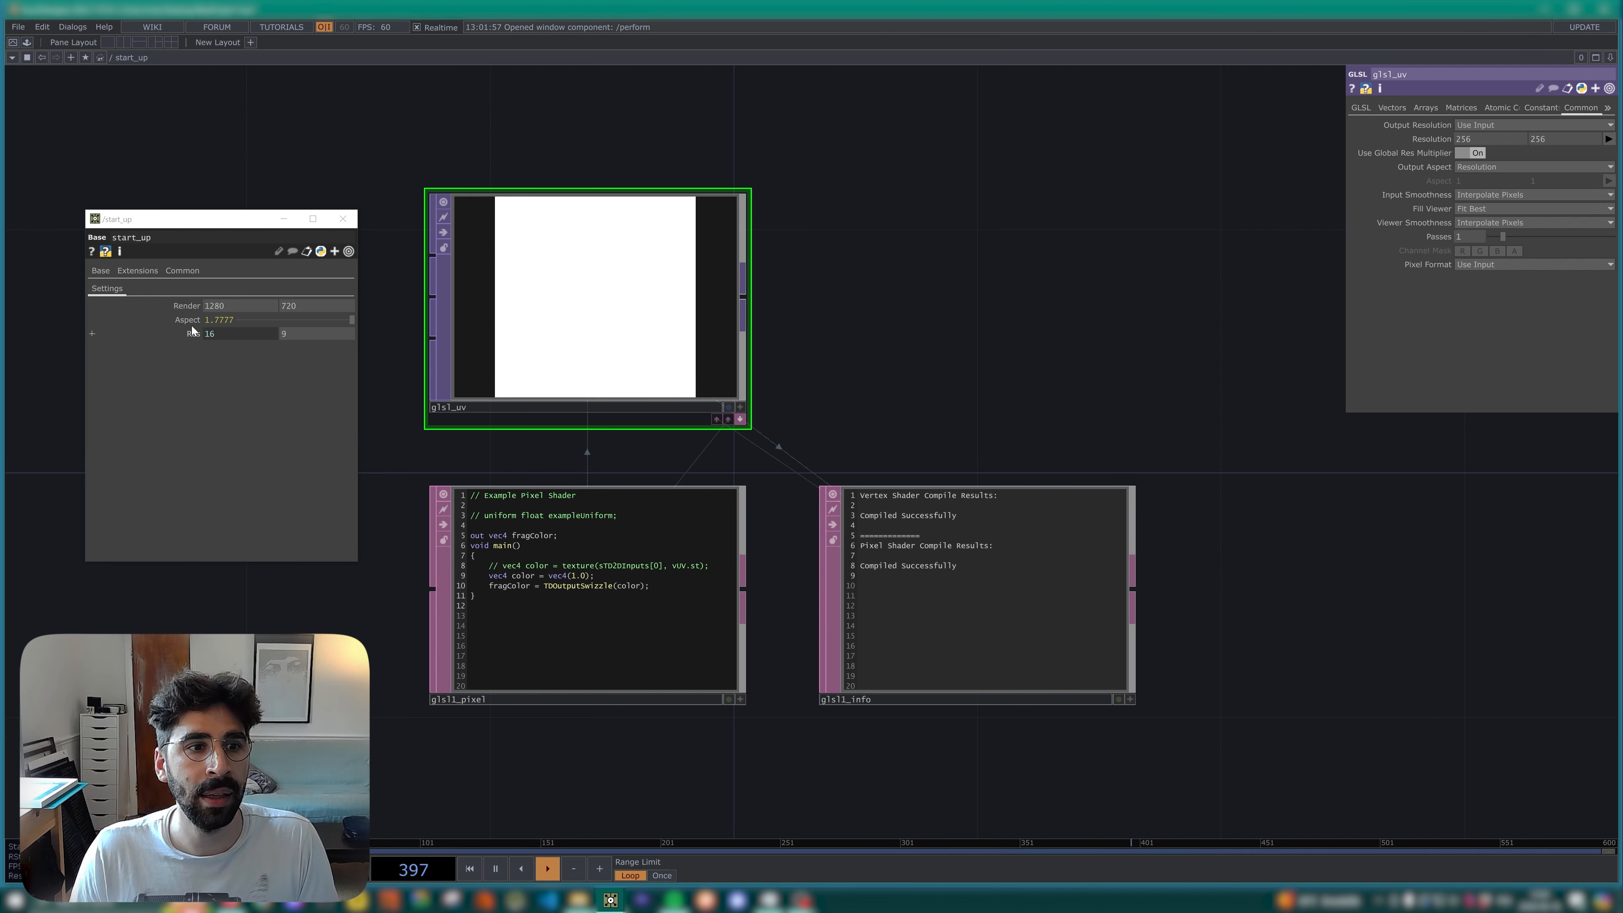
left_click_drag(1465, 140, 1448, 142)
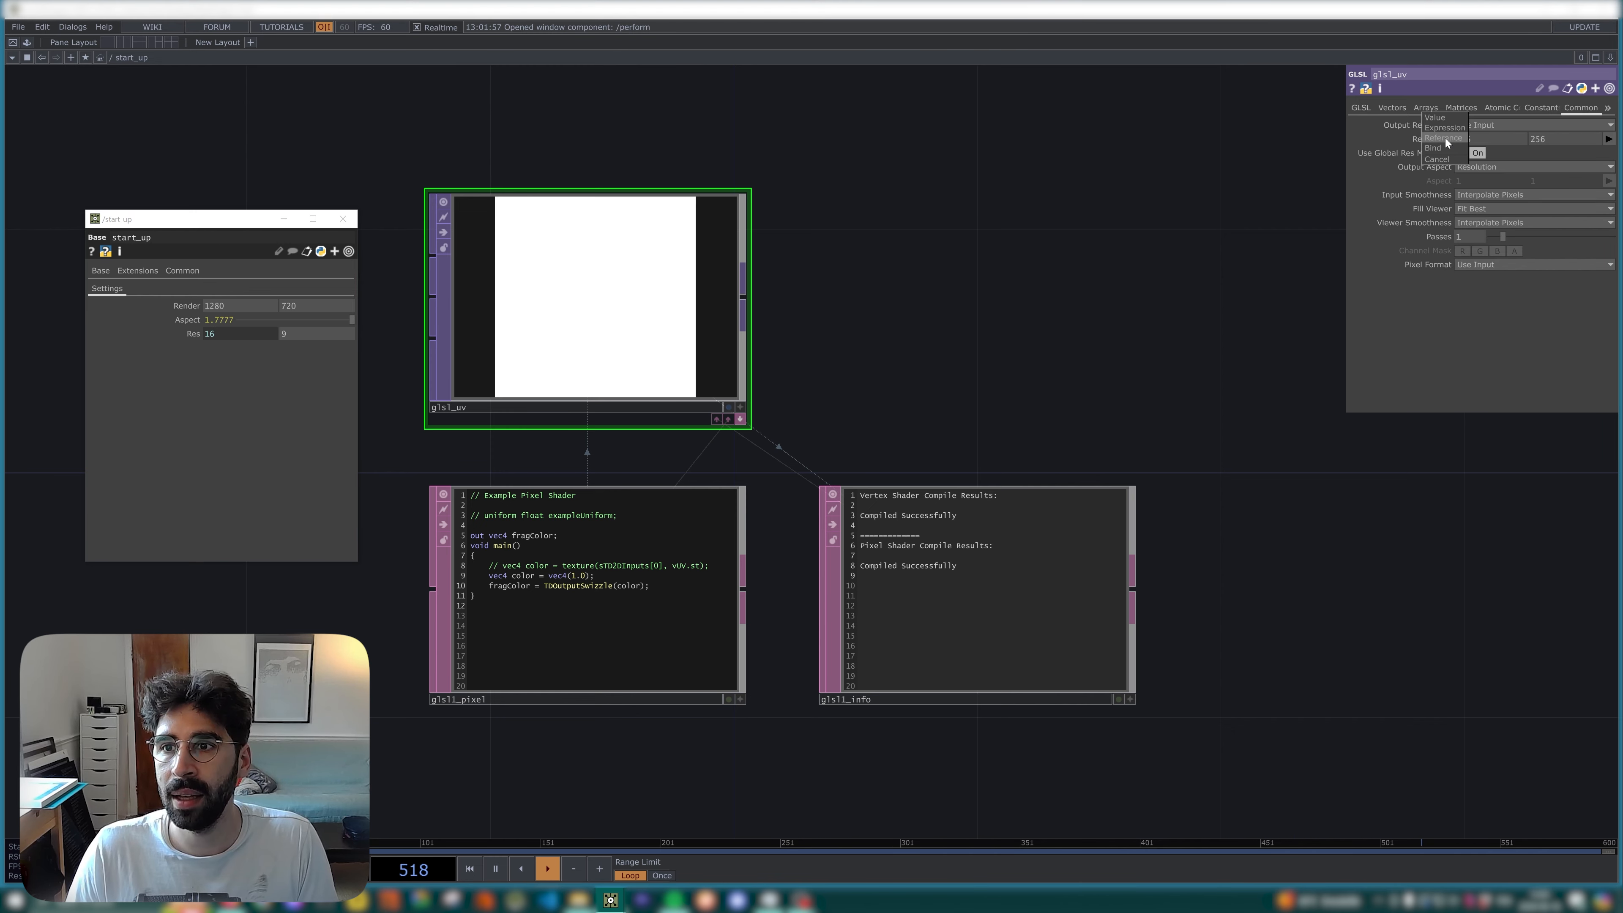
left_click(1446, 138)
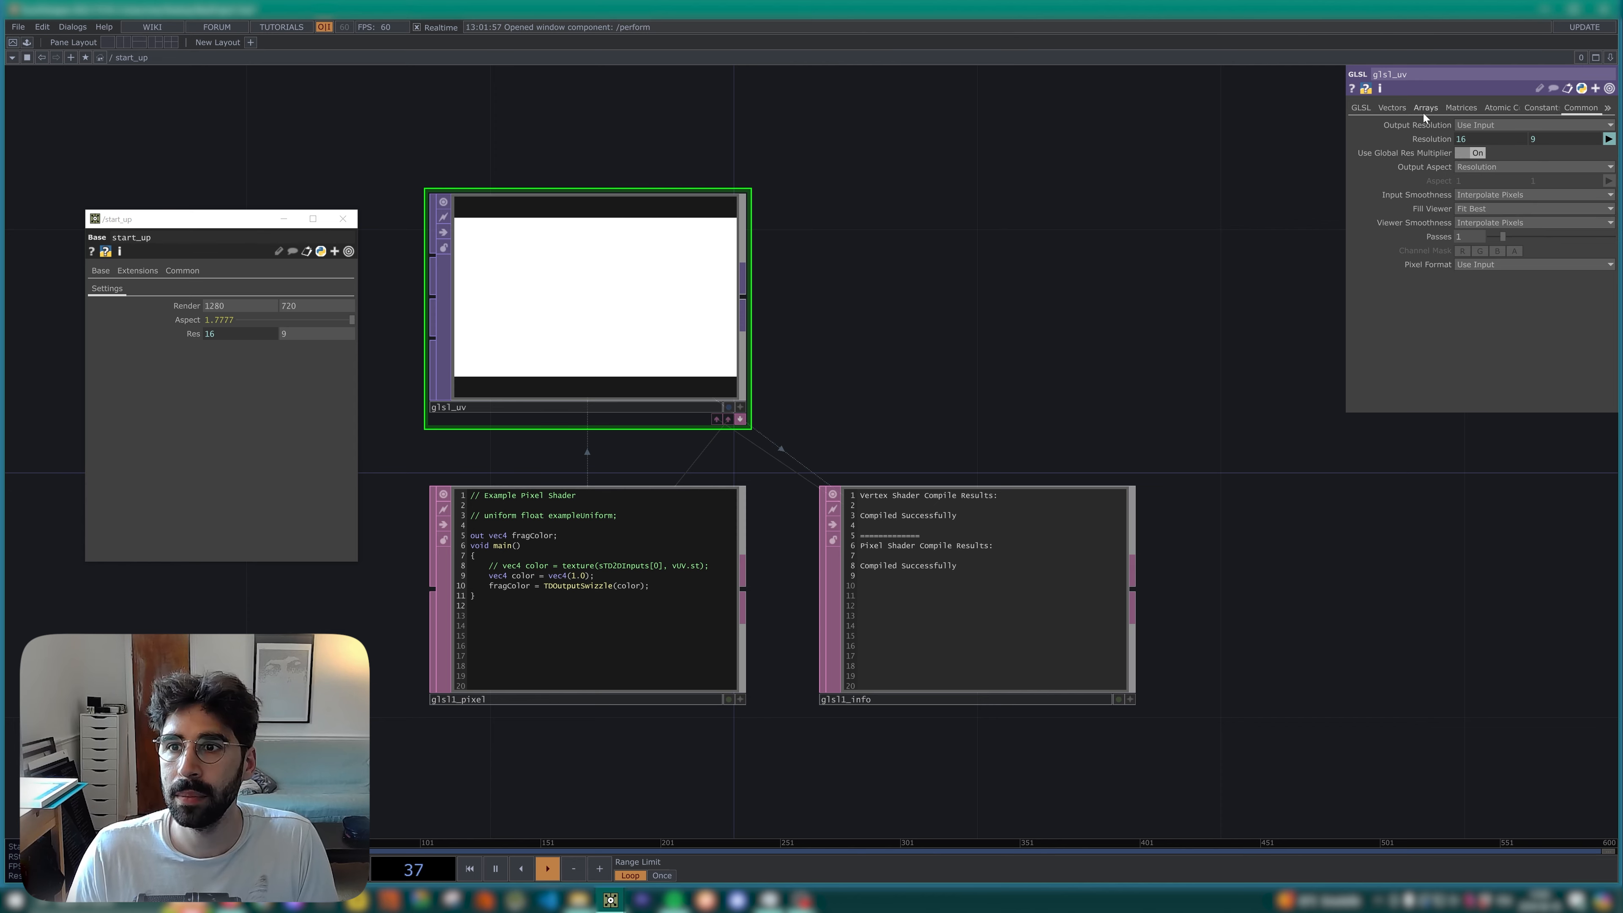
Name the first vector uniform of glsl_uv u_res.
left_click(1383, 108)
left_click(1483, 141)
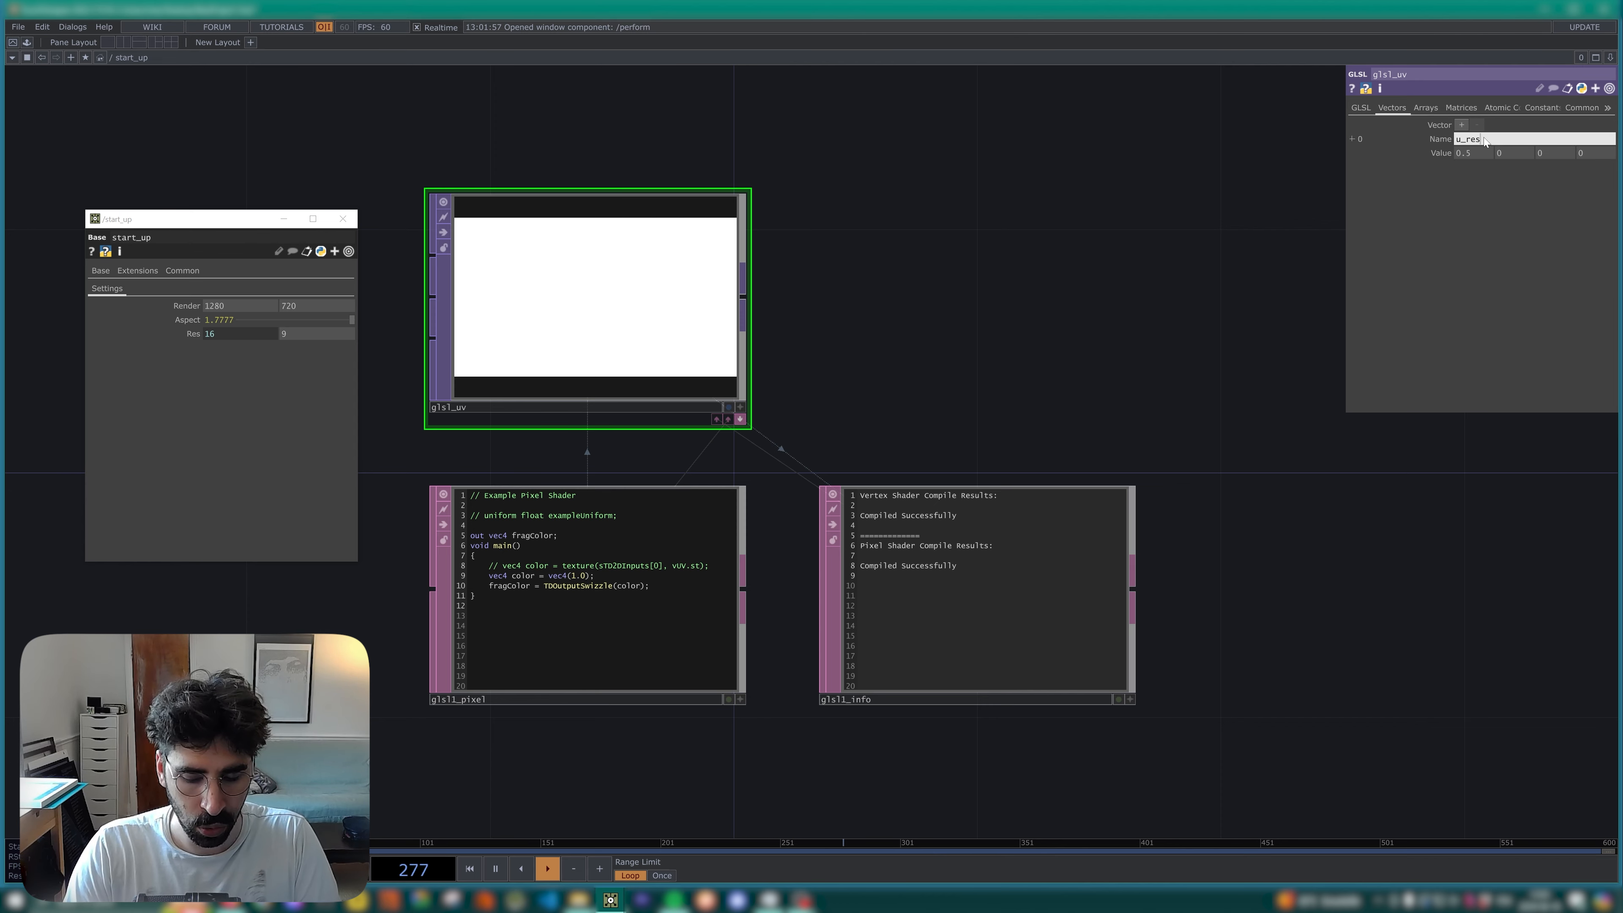
key("Return")
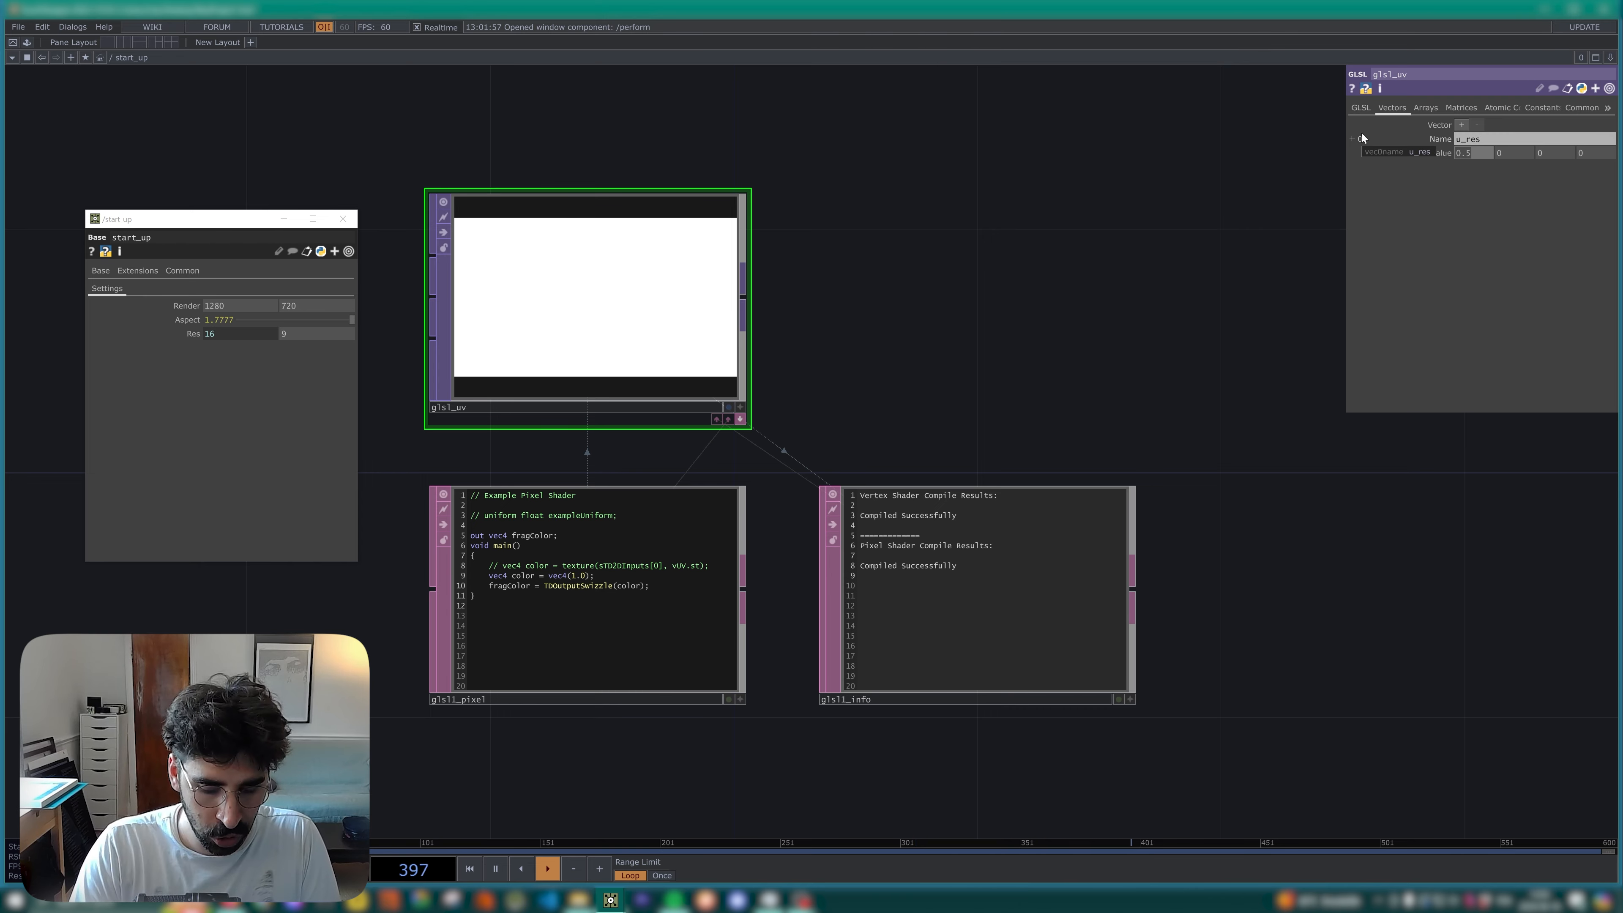
Set the first component of the u_res vector to the expression me.width.
left_click(1353, 139)
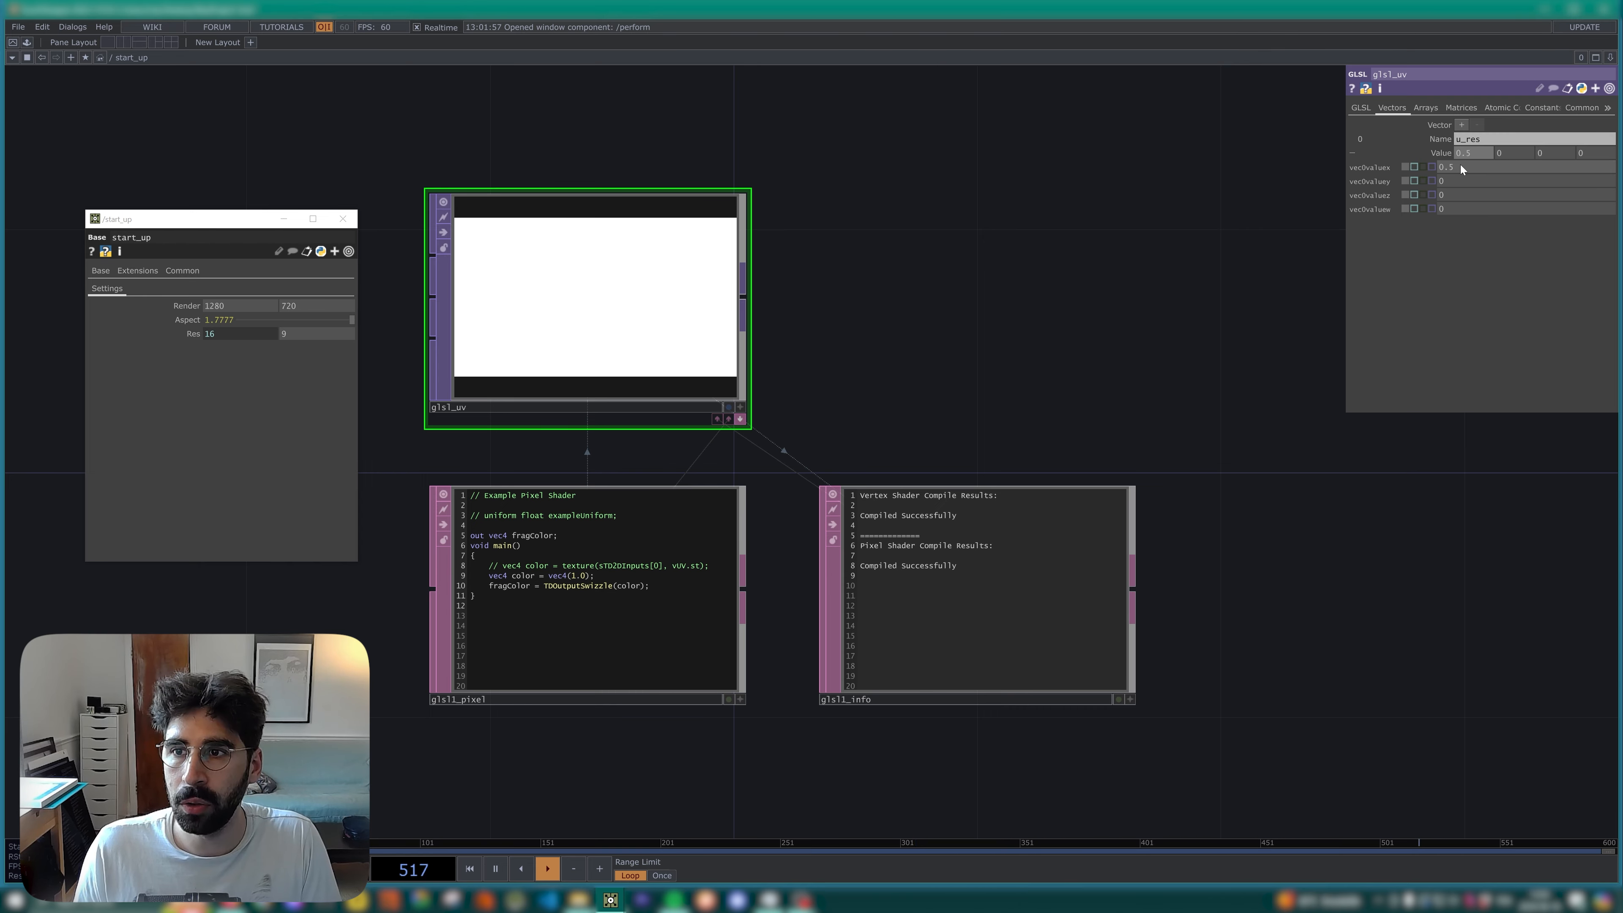
type("me,")
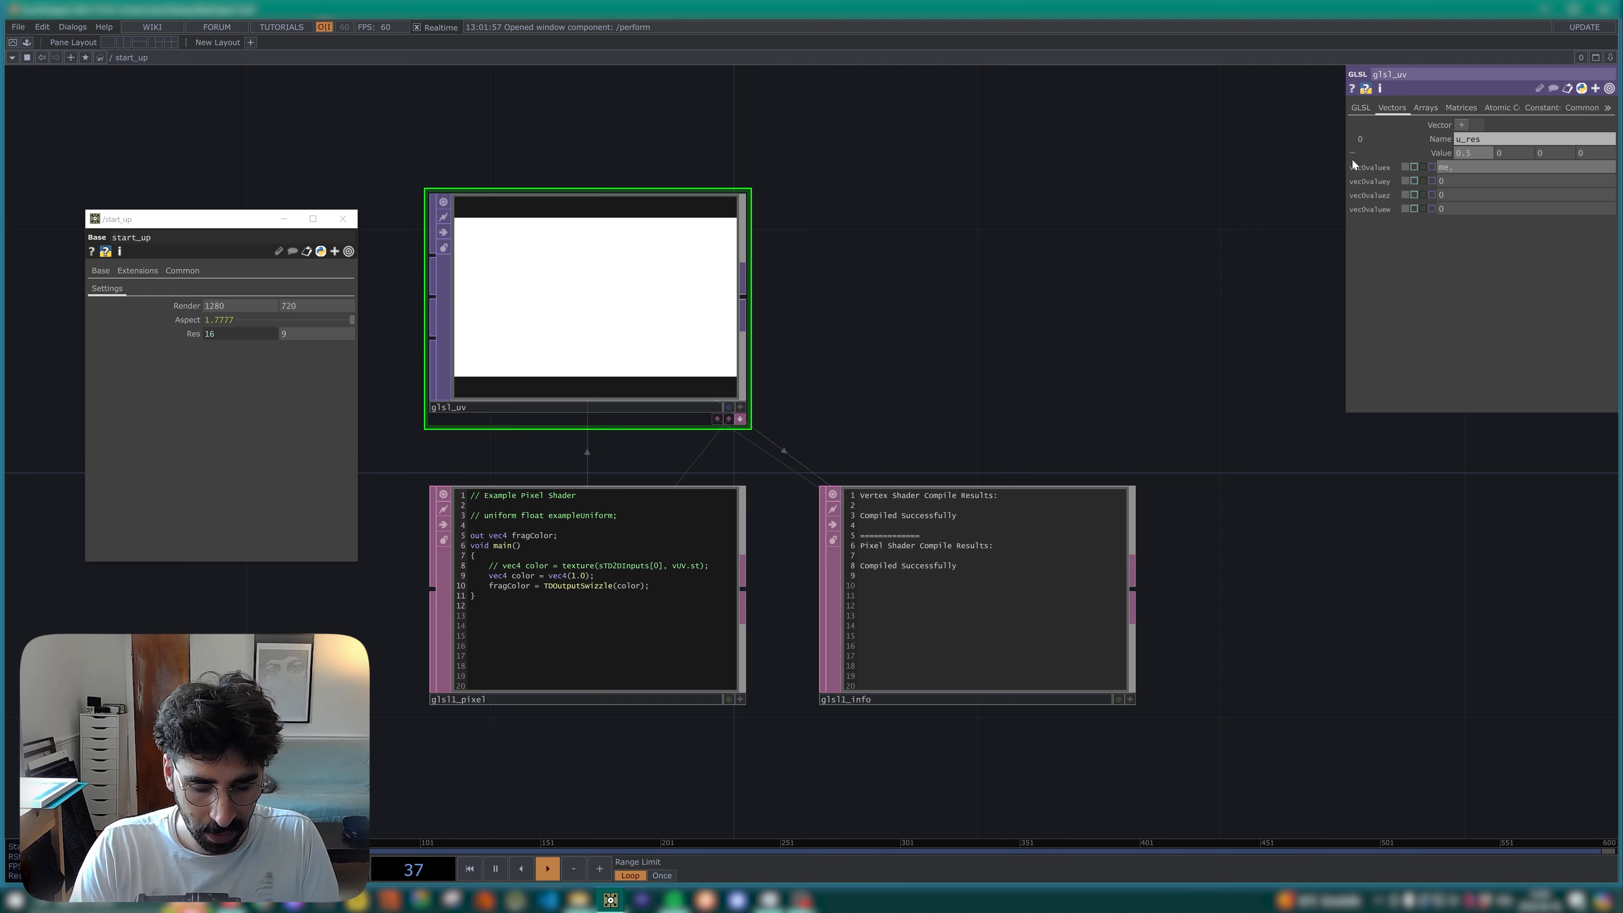
type("widt")
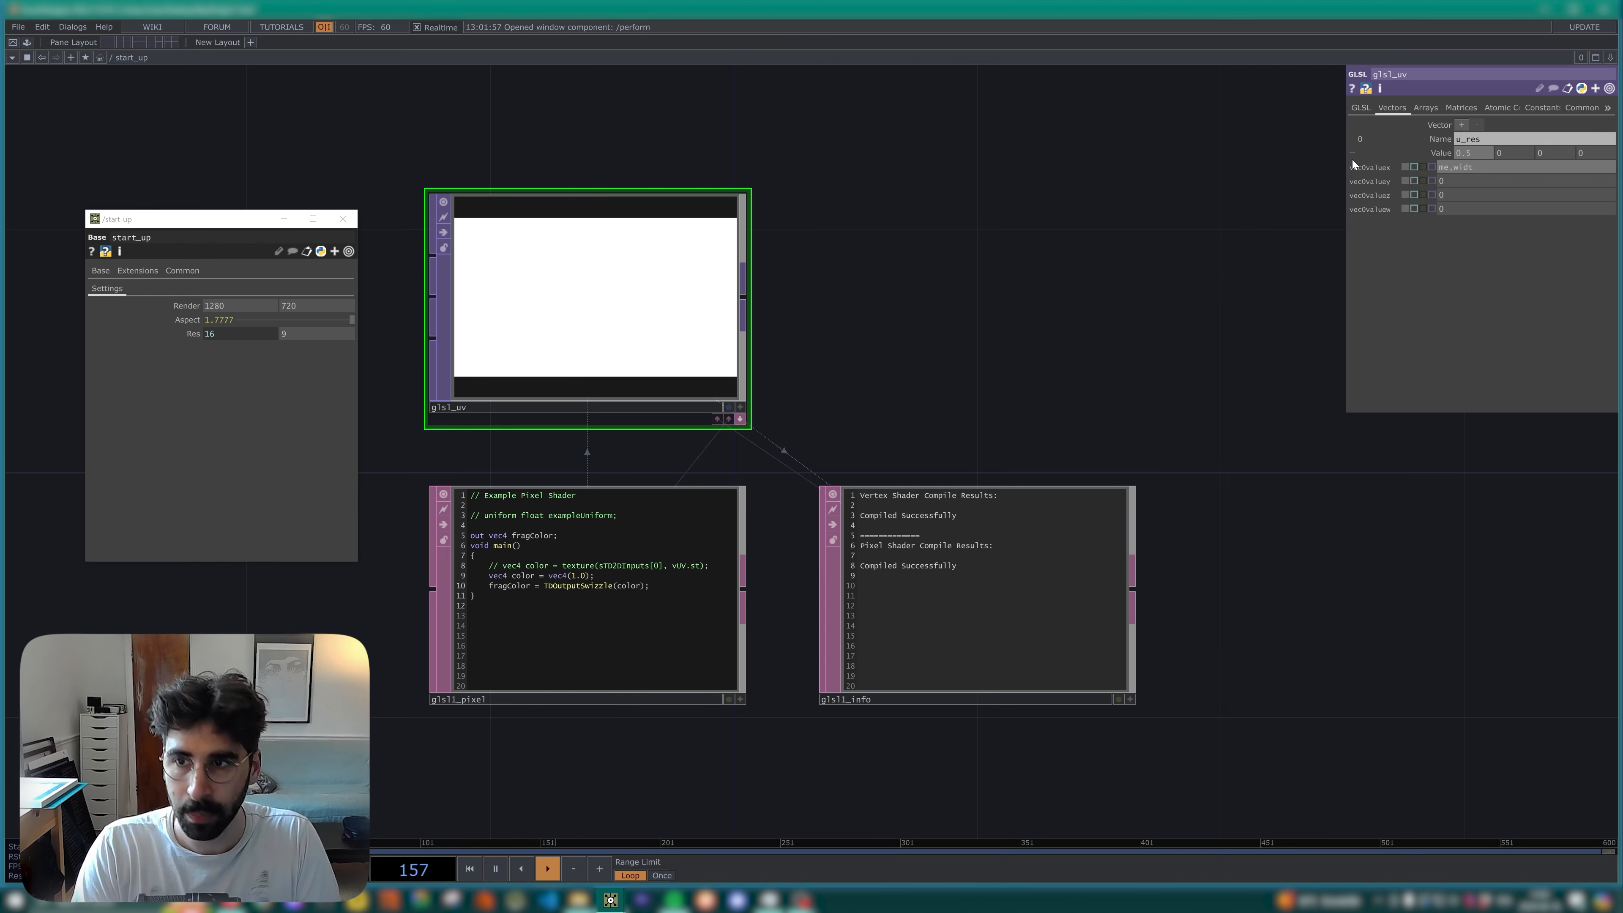
type("h")
key("Return")
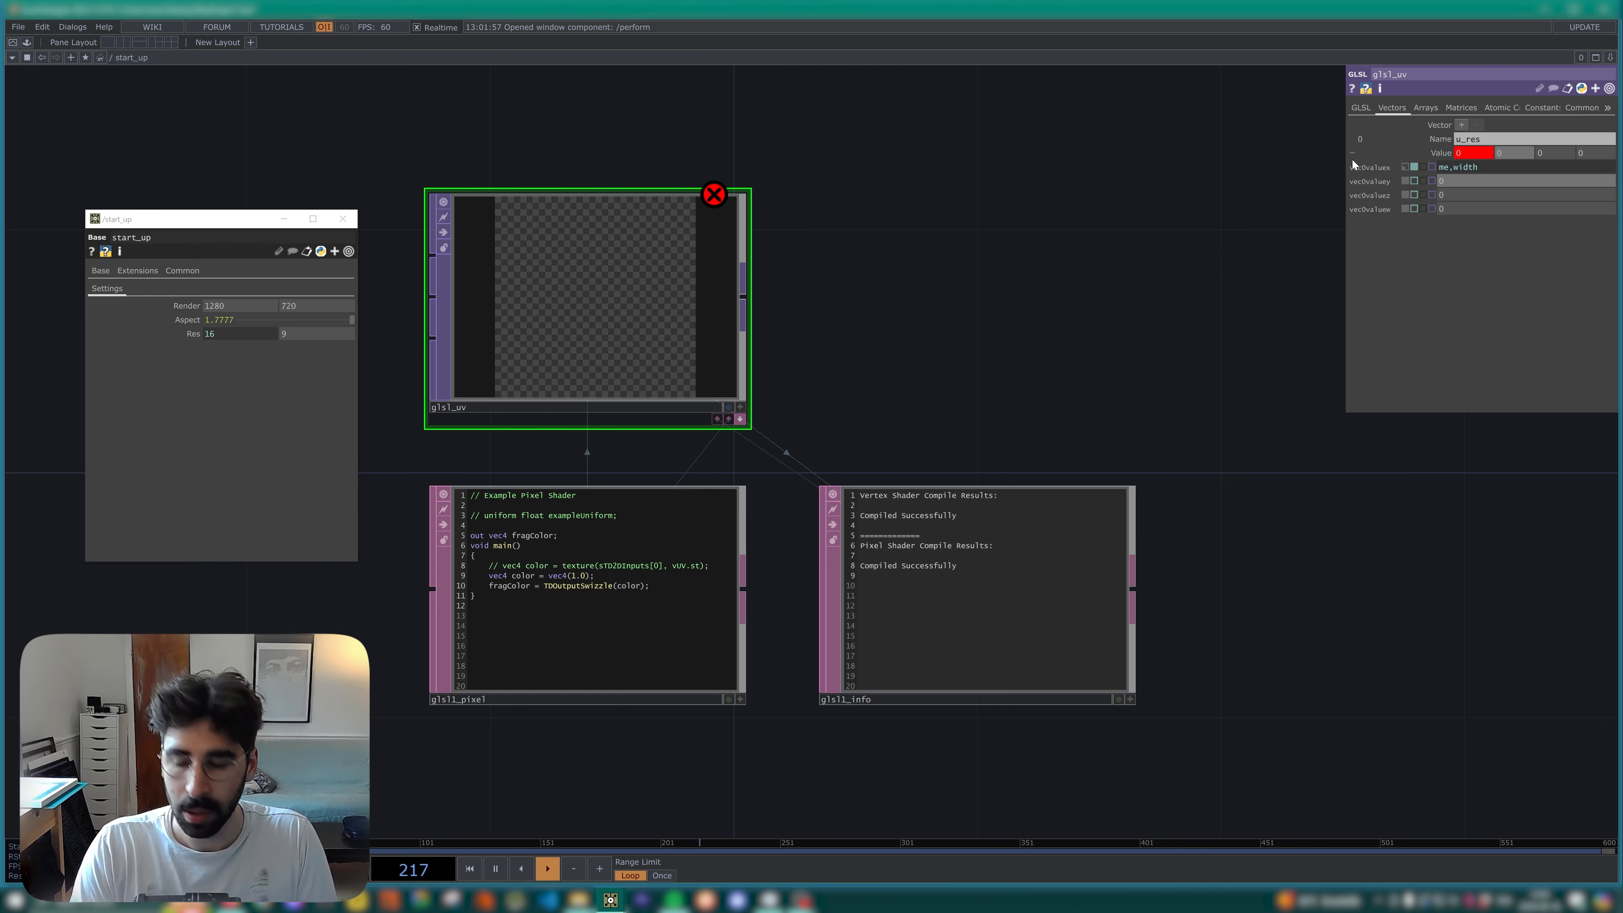
double_click(1452, 169)
type(".")
key("Return")
Set the second and third components of u_res to the expressions me.height and me.aspect.
left_click(1463, 181)
type("me.height")
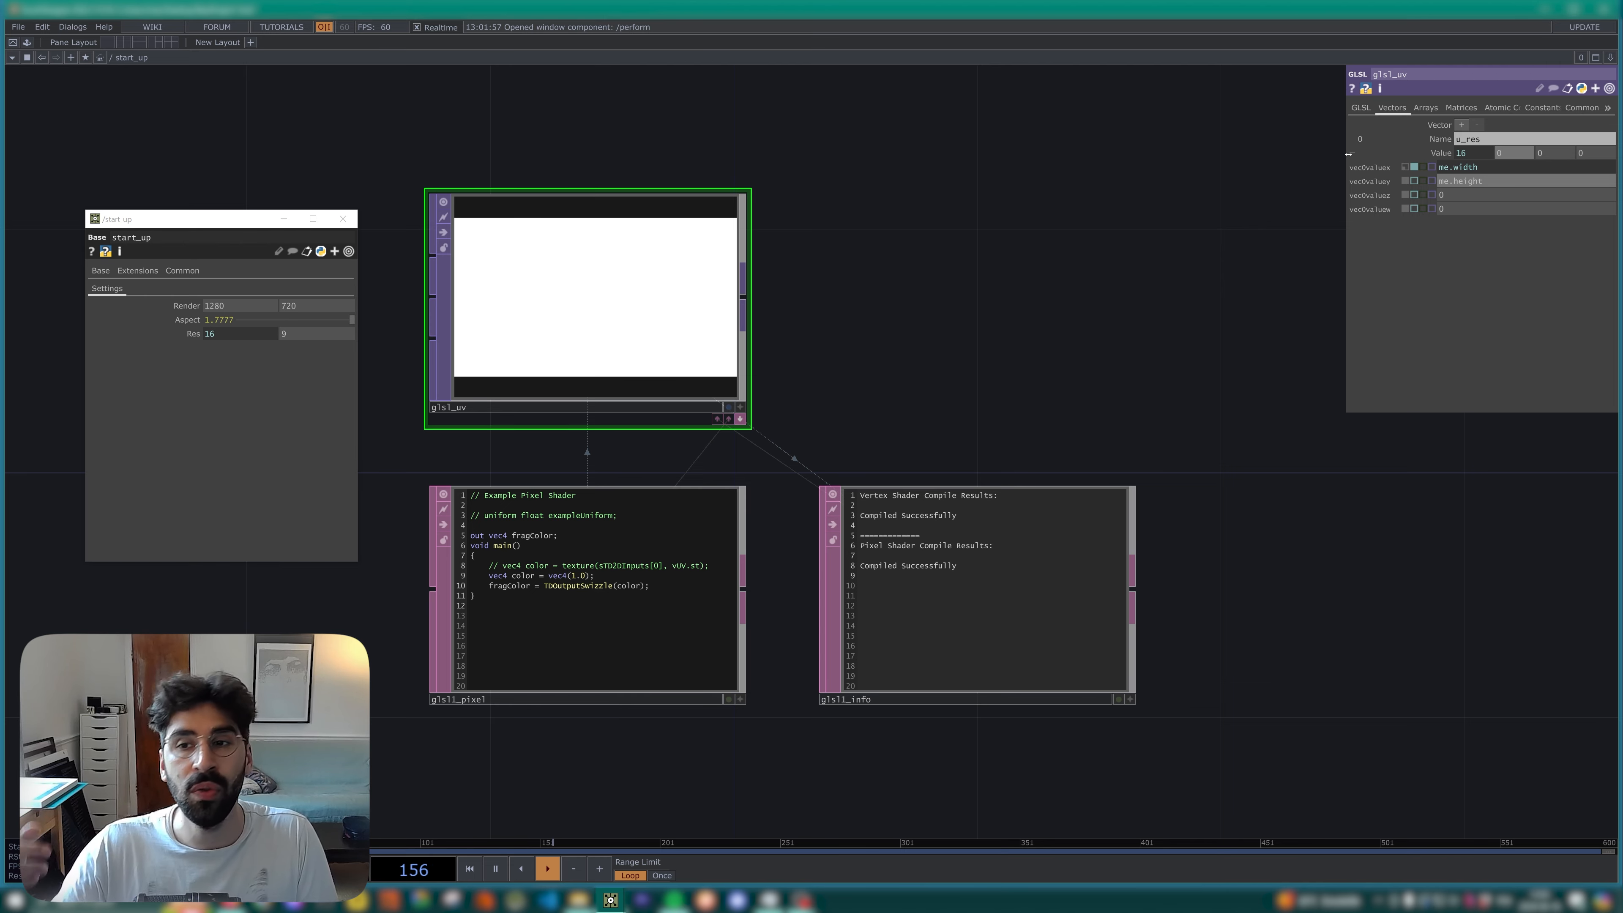
key("Return")
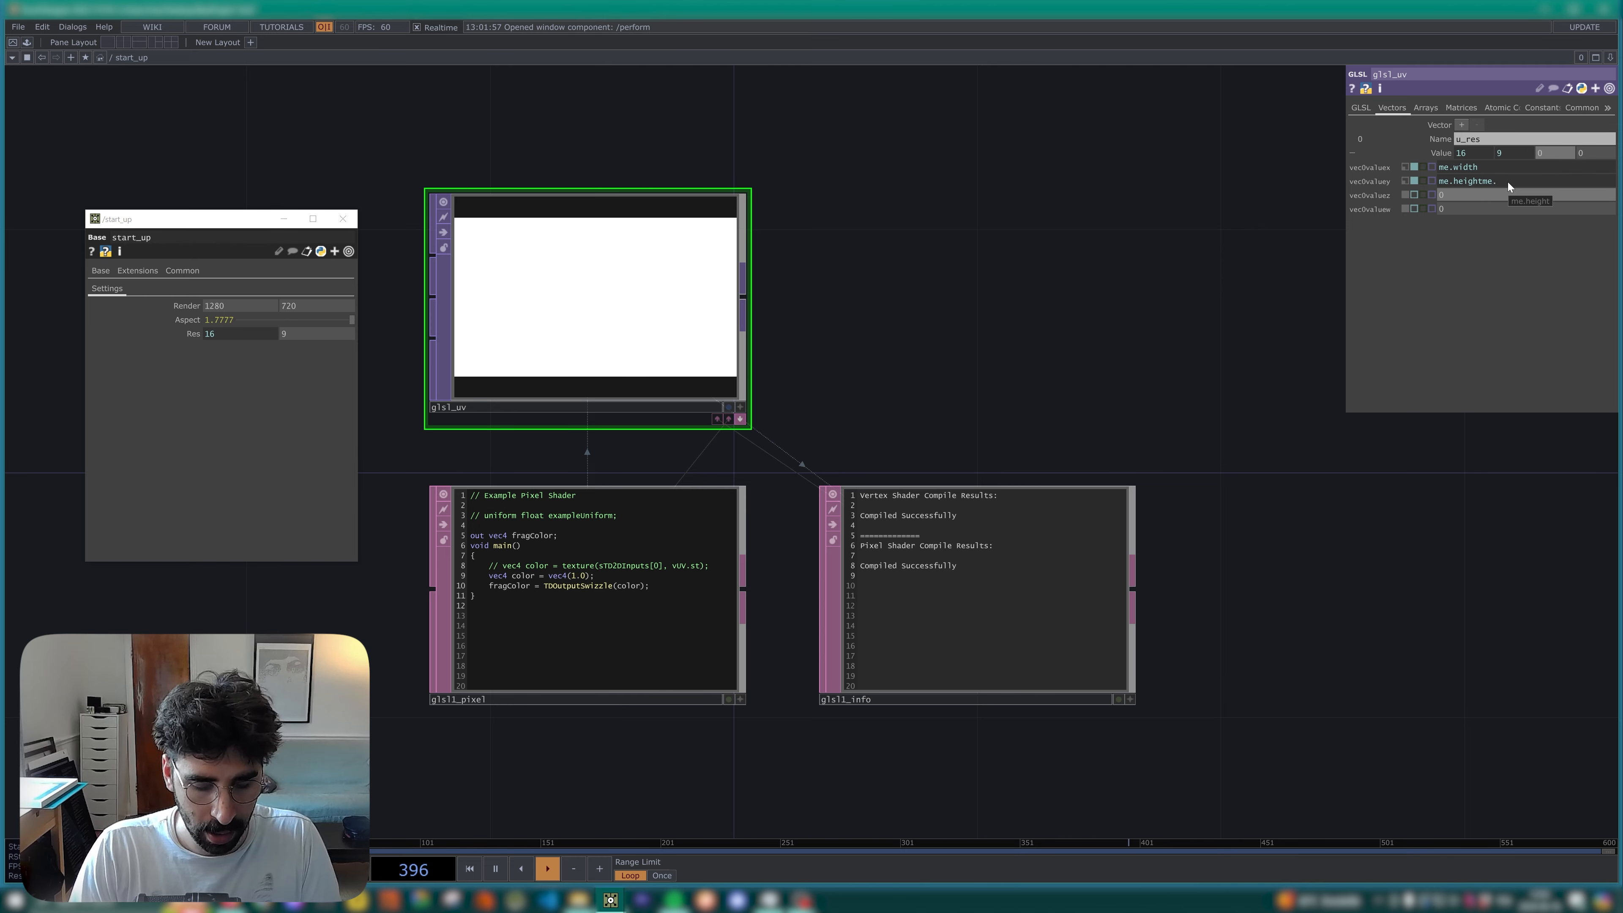
type("me.aspect")
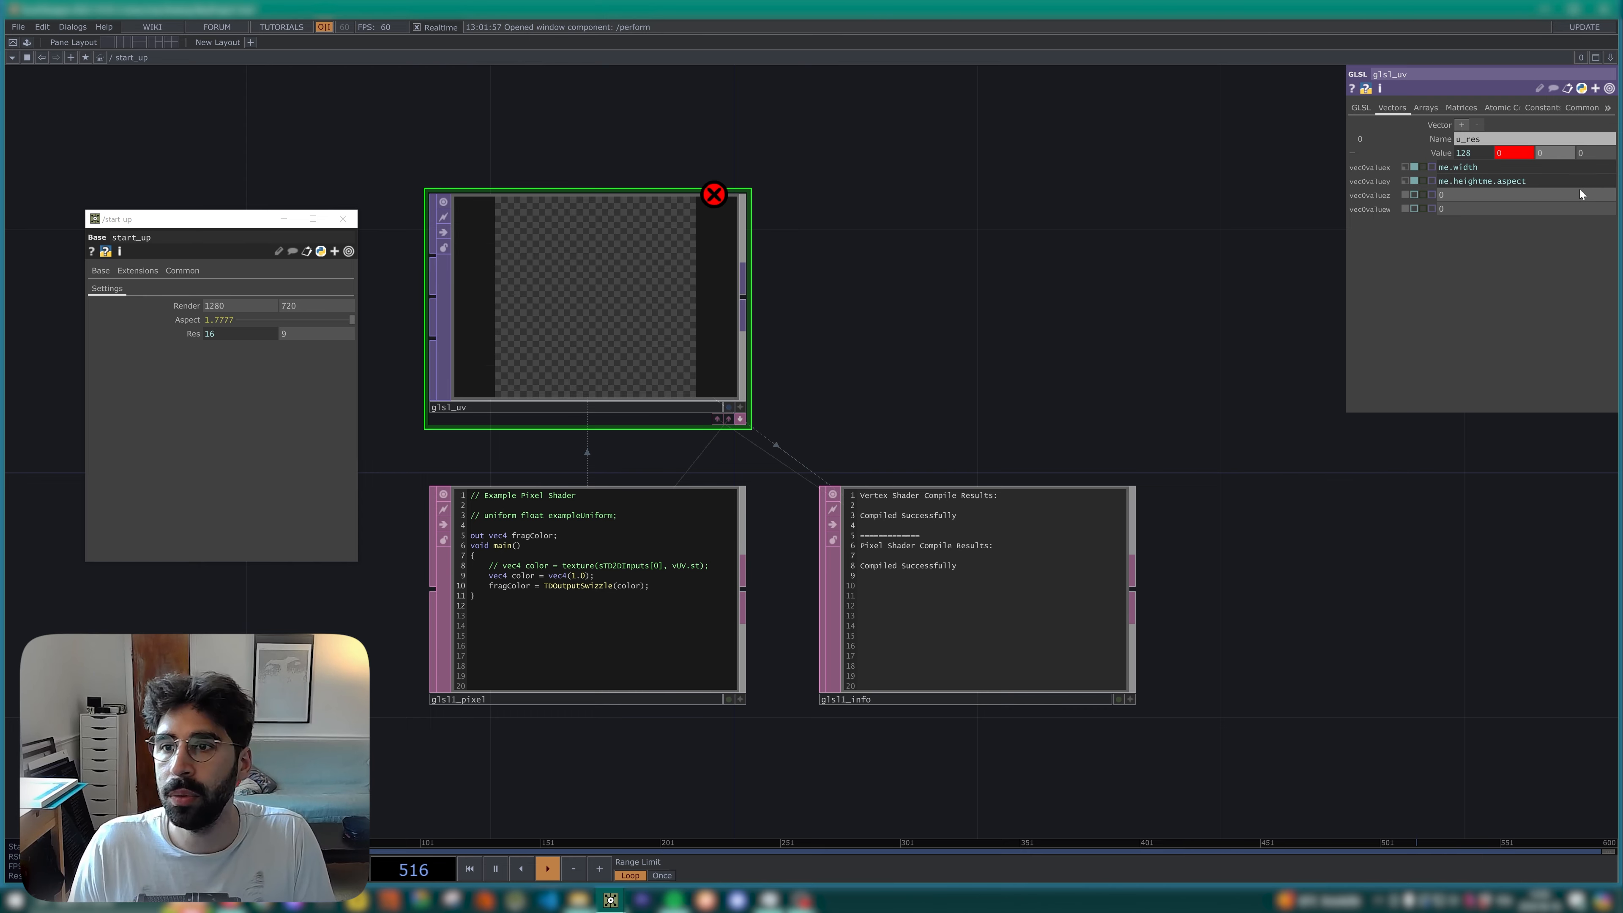
left_click_drag(1530, 181, 1483, 181)
key("ctrl+c")
key("BackSpace")
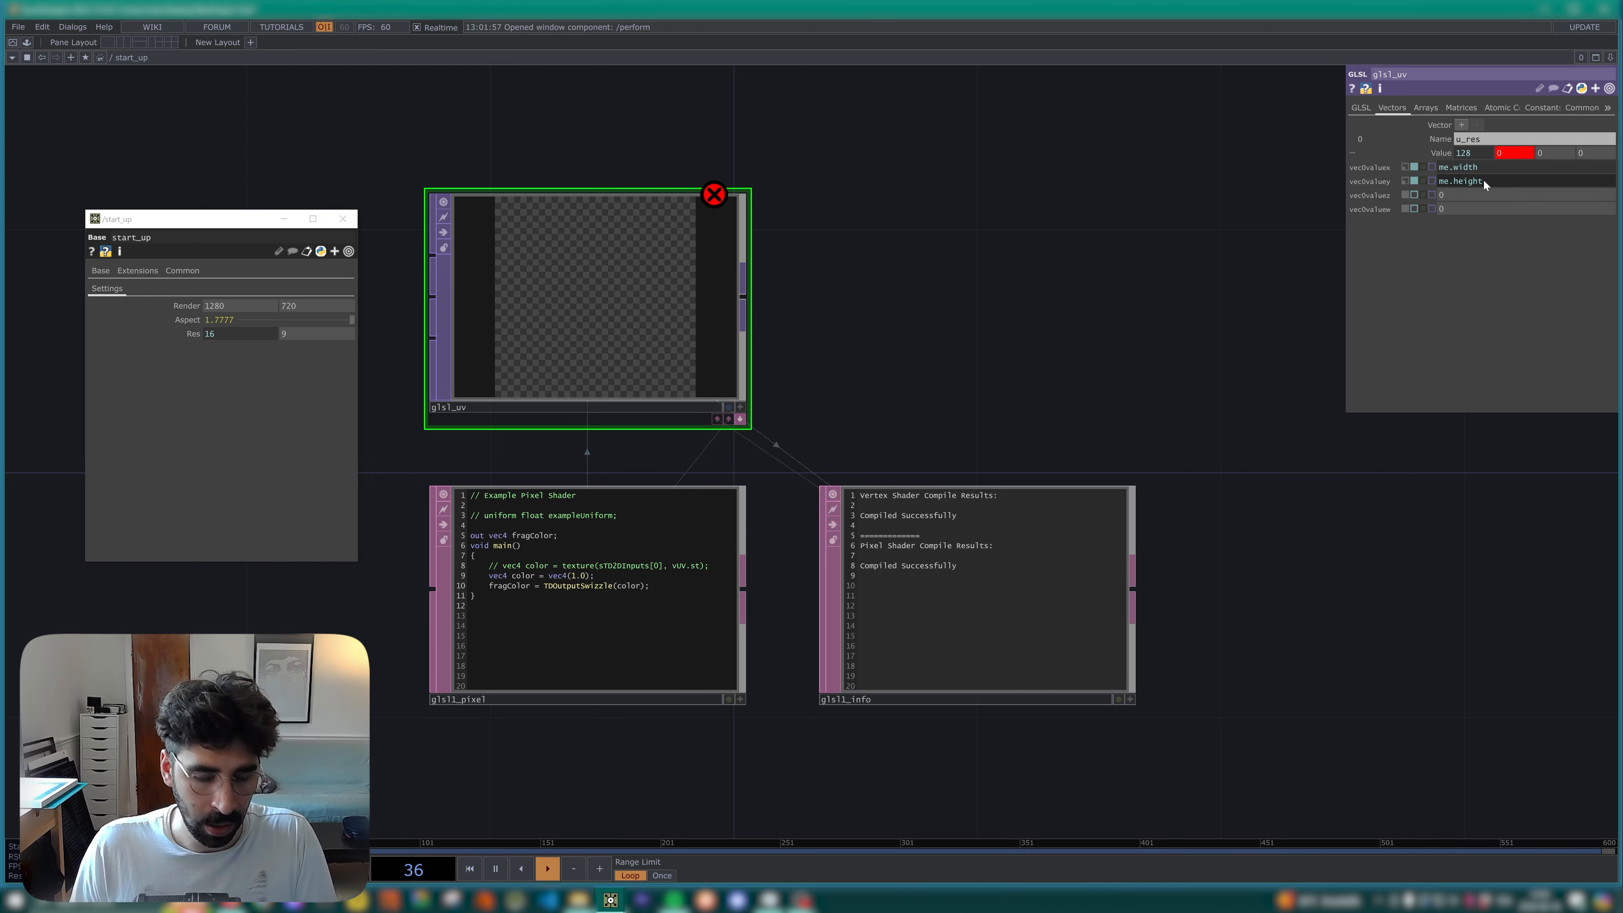
left_click(1451, 195)
key("ctrl+v")
key("Return")
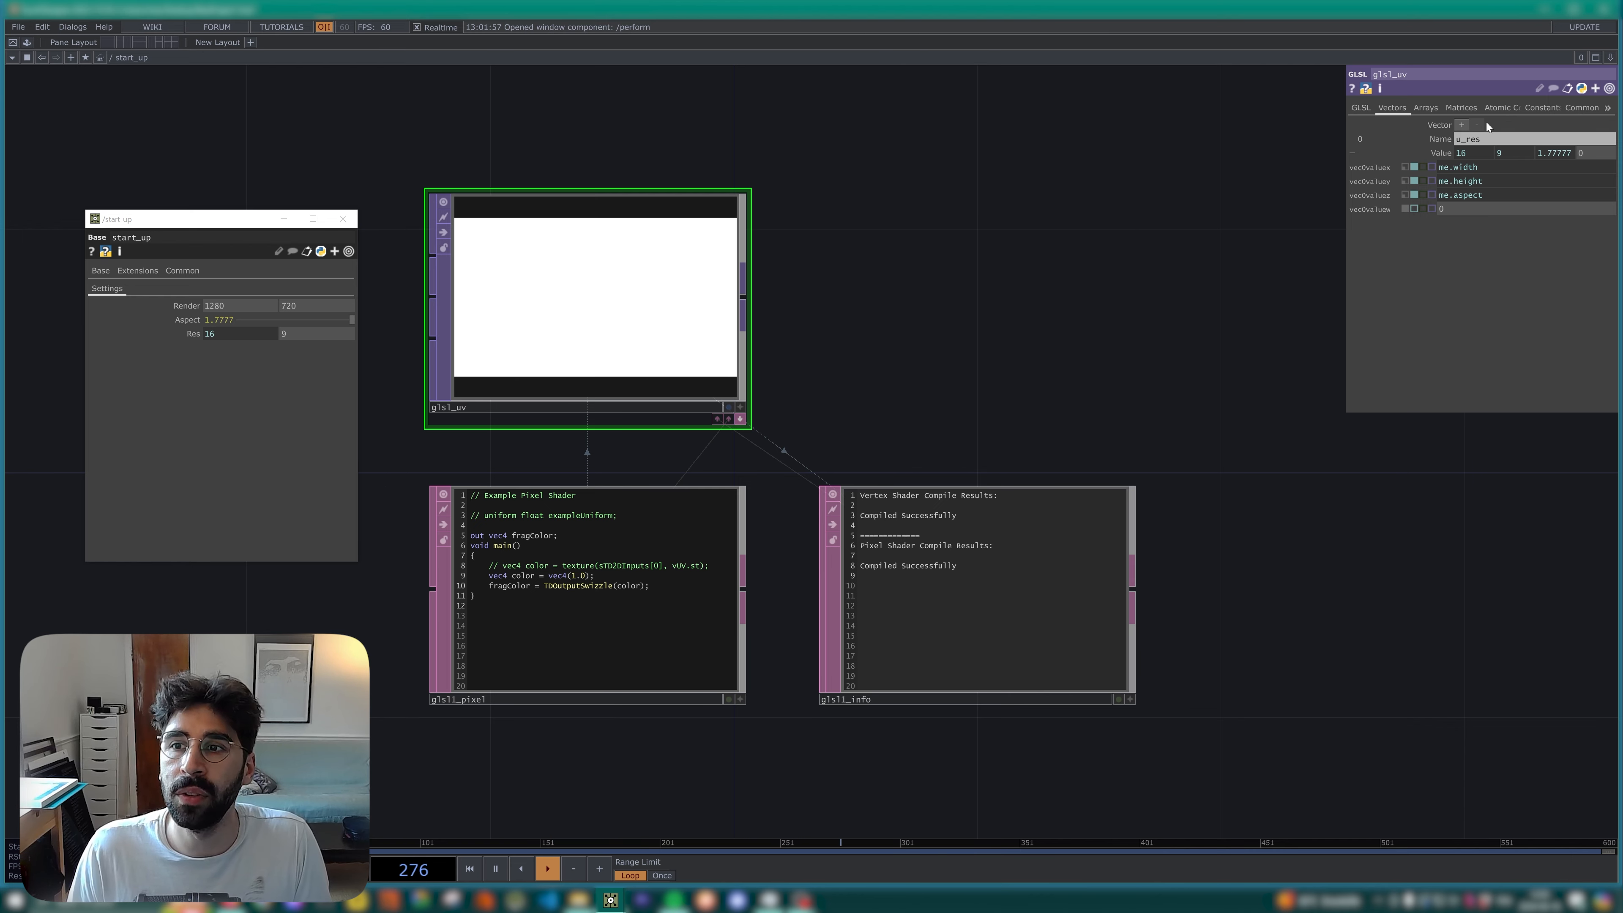
Set glsl_uv's input and viewer smoothness to Nearest Pixel and its pixel format to 32-bit float (RGBA).
left_click(1579, 109)
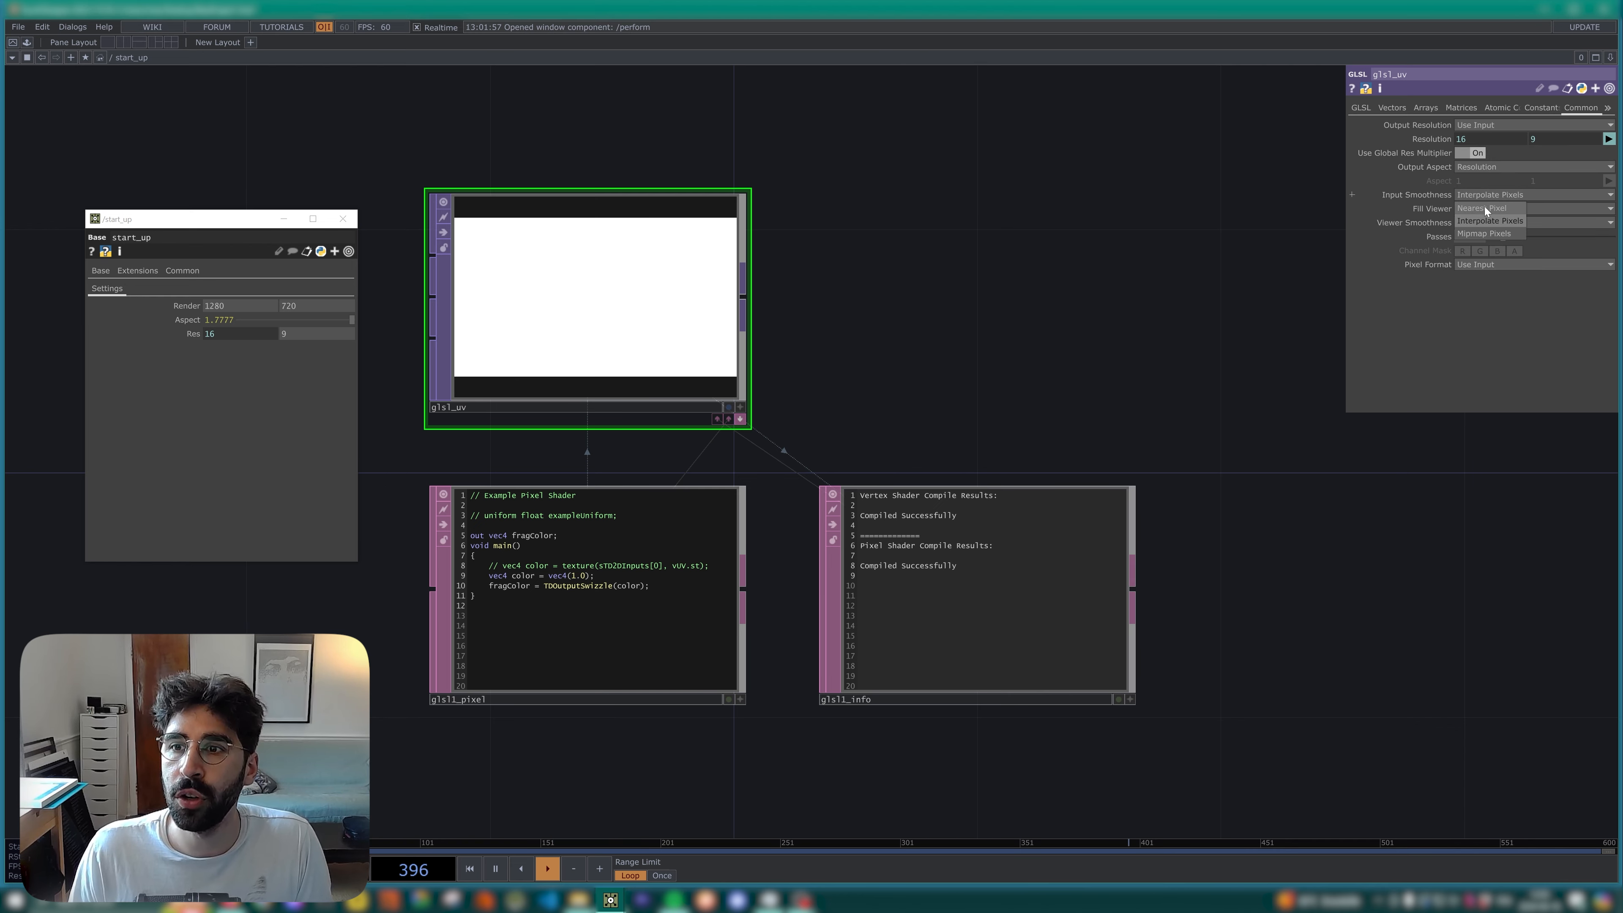
left_click(1483, 222)
left_click(1483, 236)
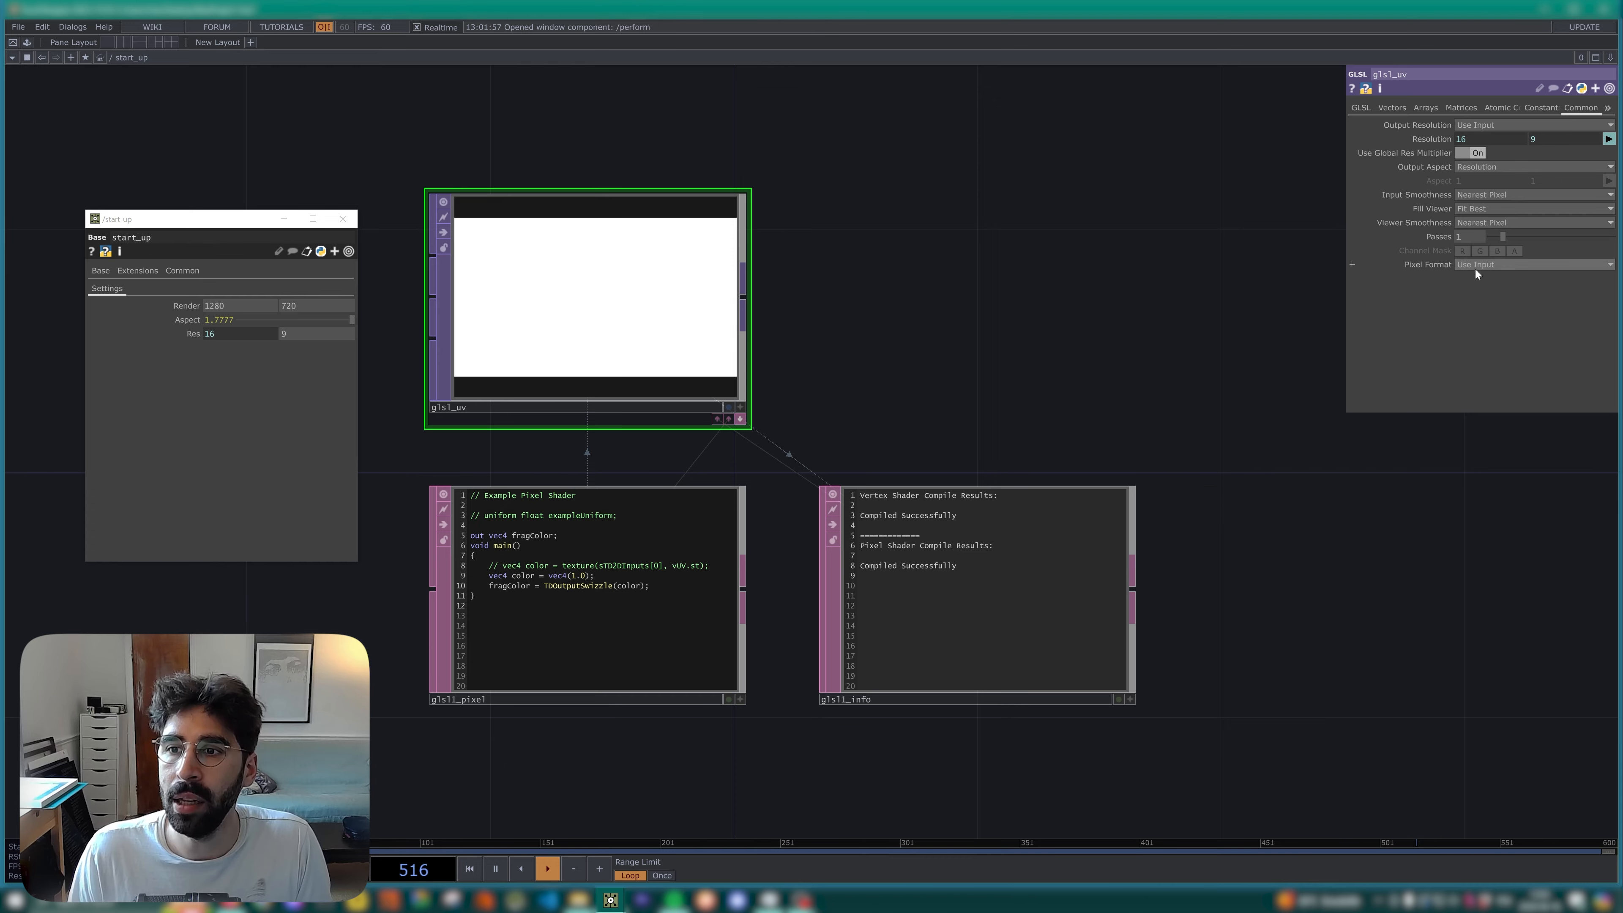
left_click(1475, 264)
left_click(1481, 329)
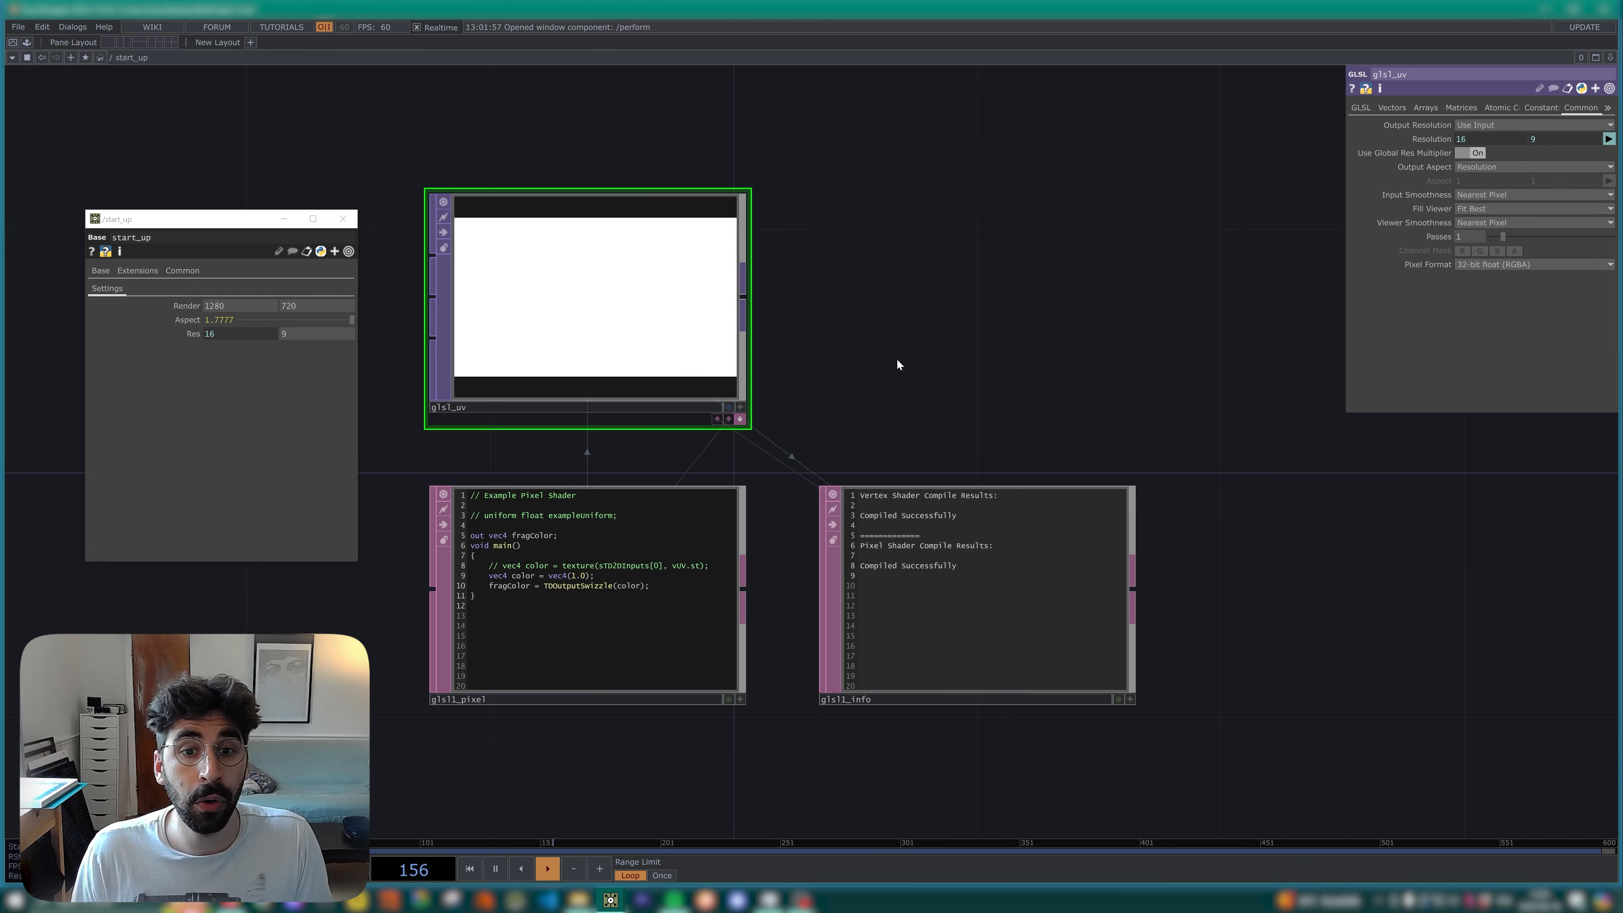
Open the glsl1_pixel shader code in the external VS Code editor and tile it side by side with TouchDesigner.
left_click_drag(859, 348, 926, 383)
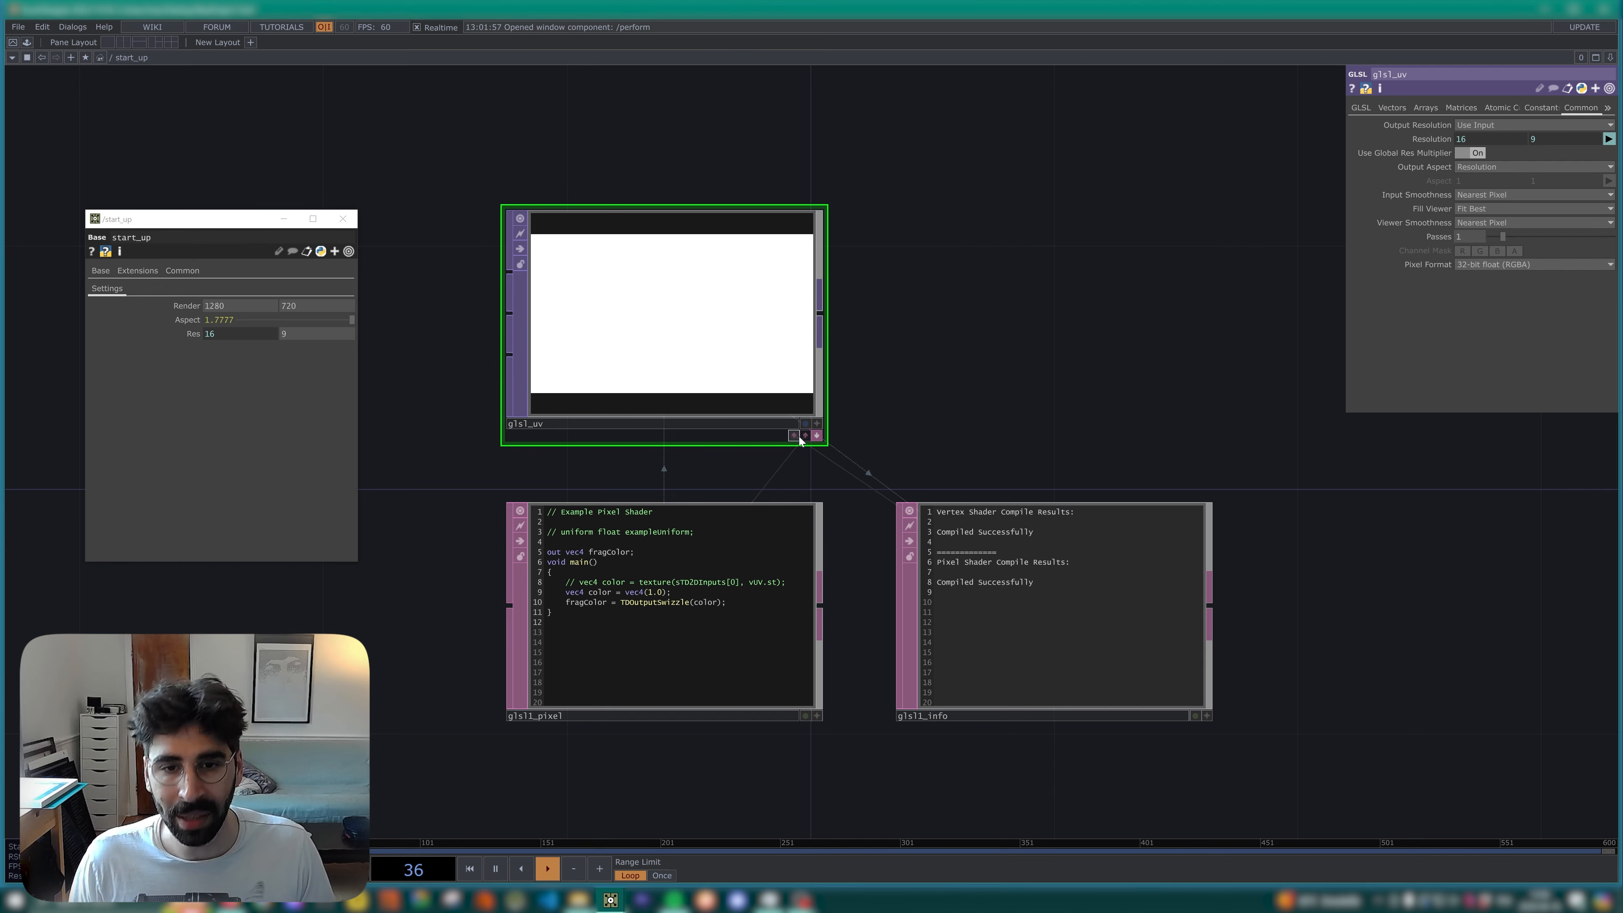
left_click(742, 599)
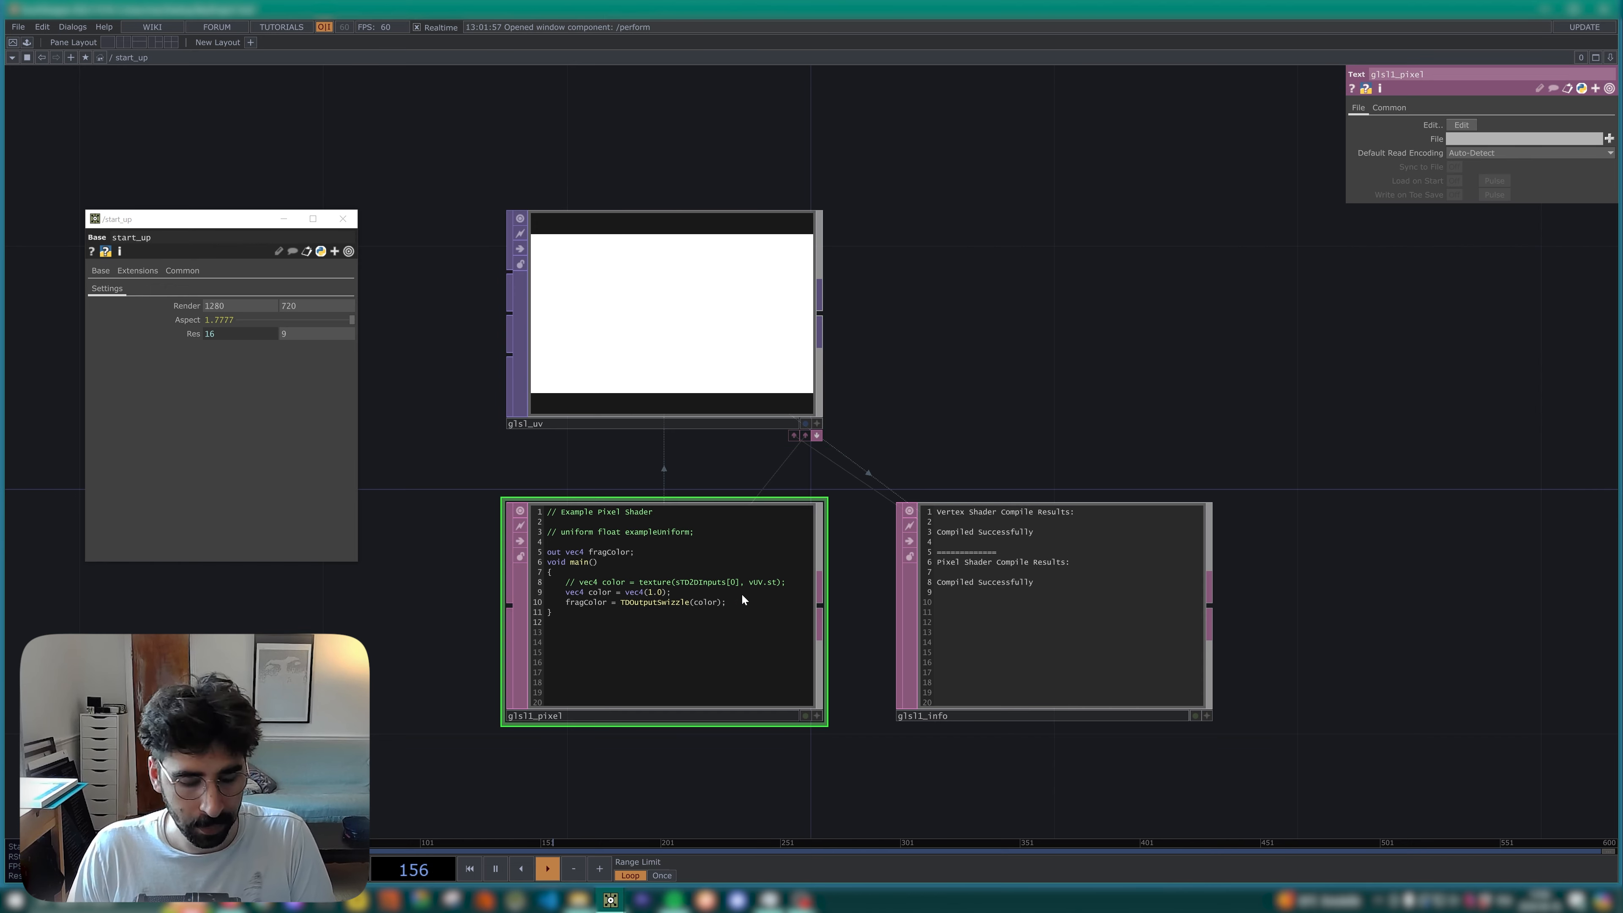
key("ctrl+e")
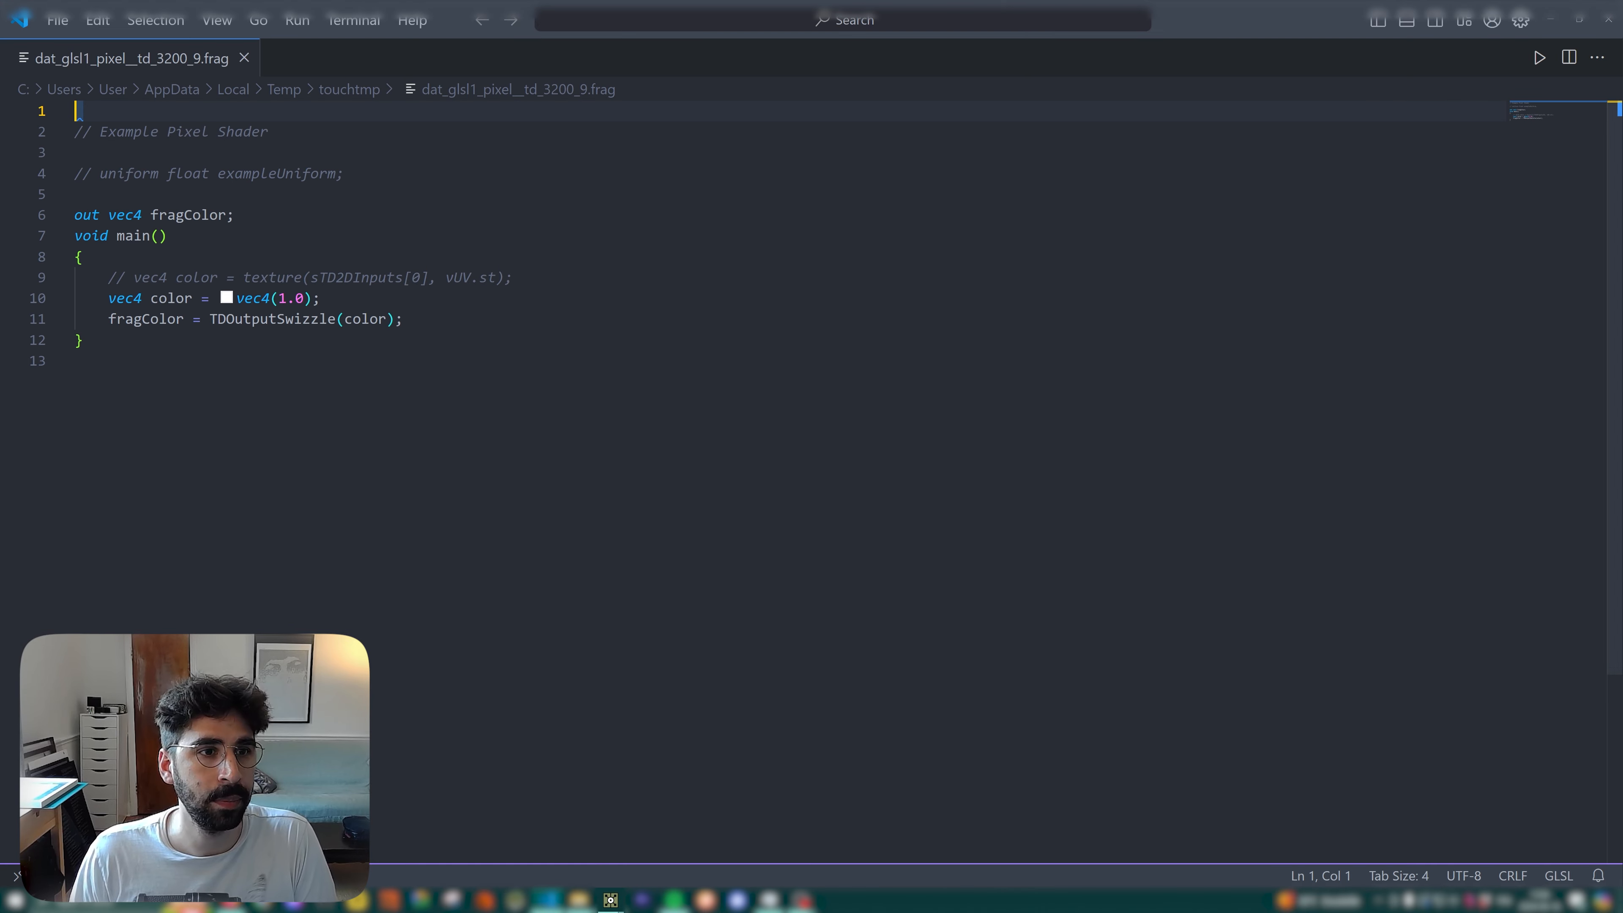
key("super+Right")
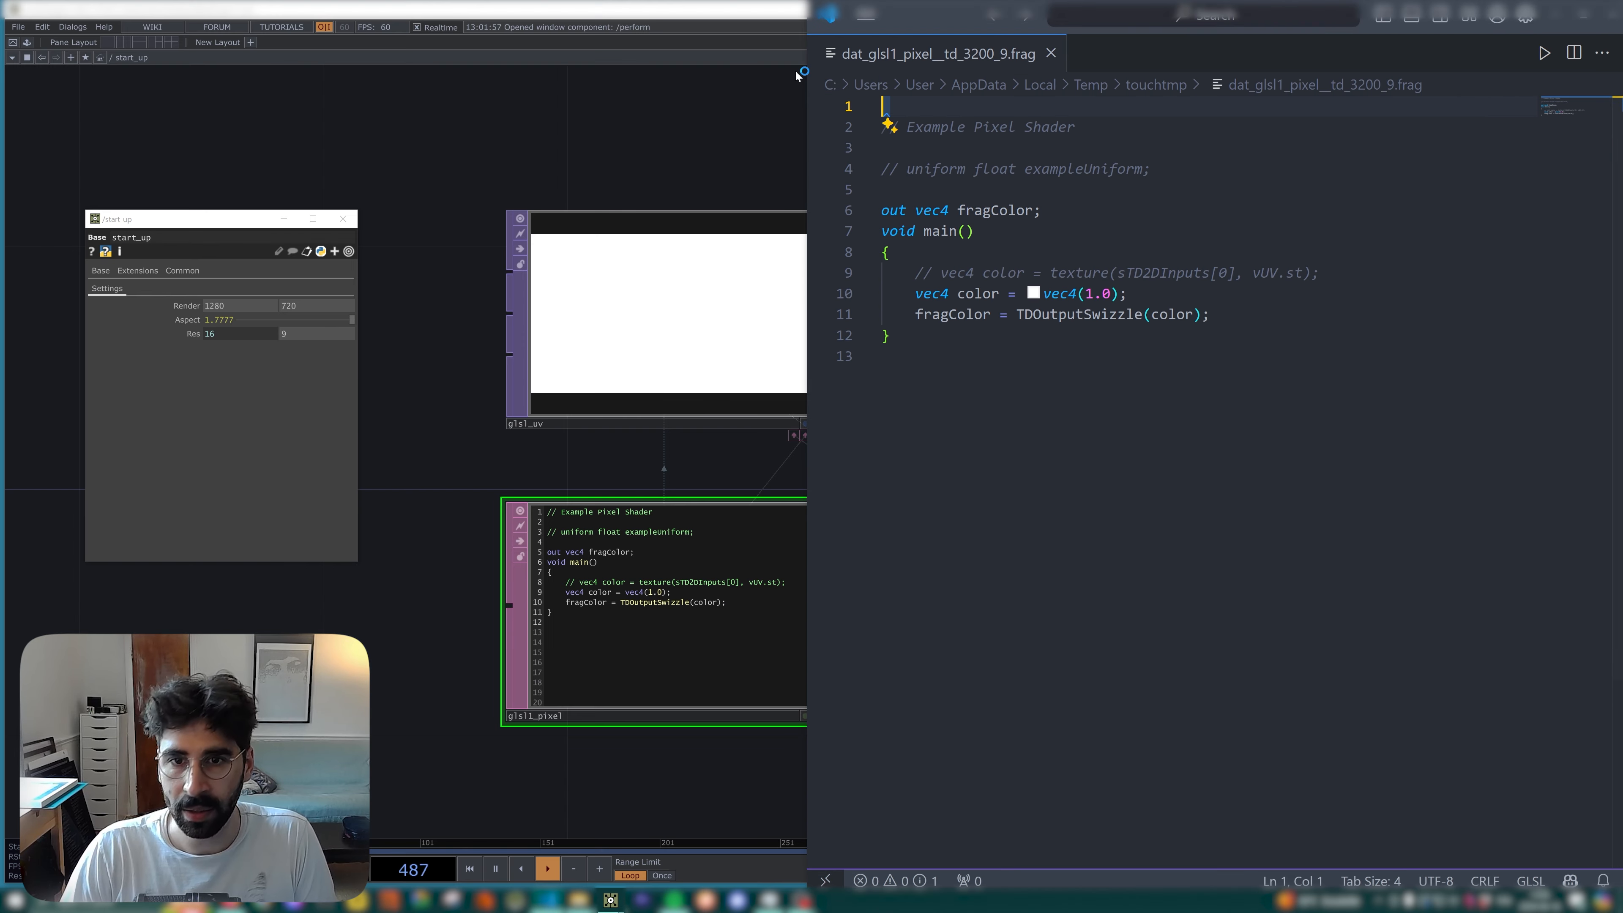
left_click(677, 82)
key("super+Left")
Close the floating start_up parameter window.
scroll(424, 412, "down", 4)
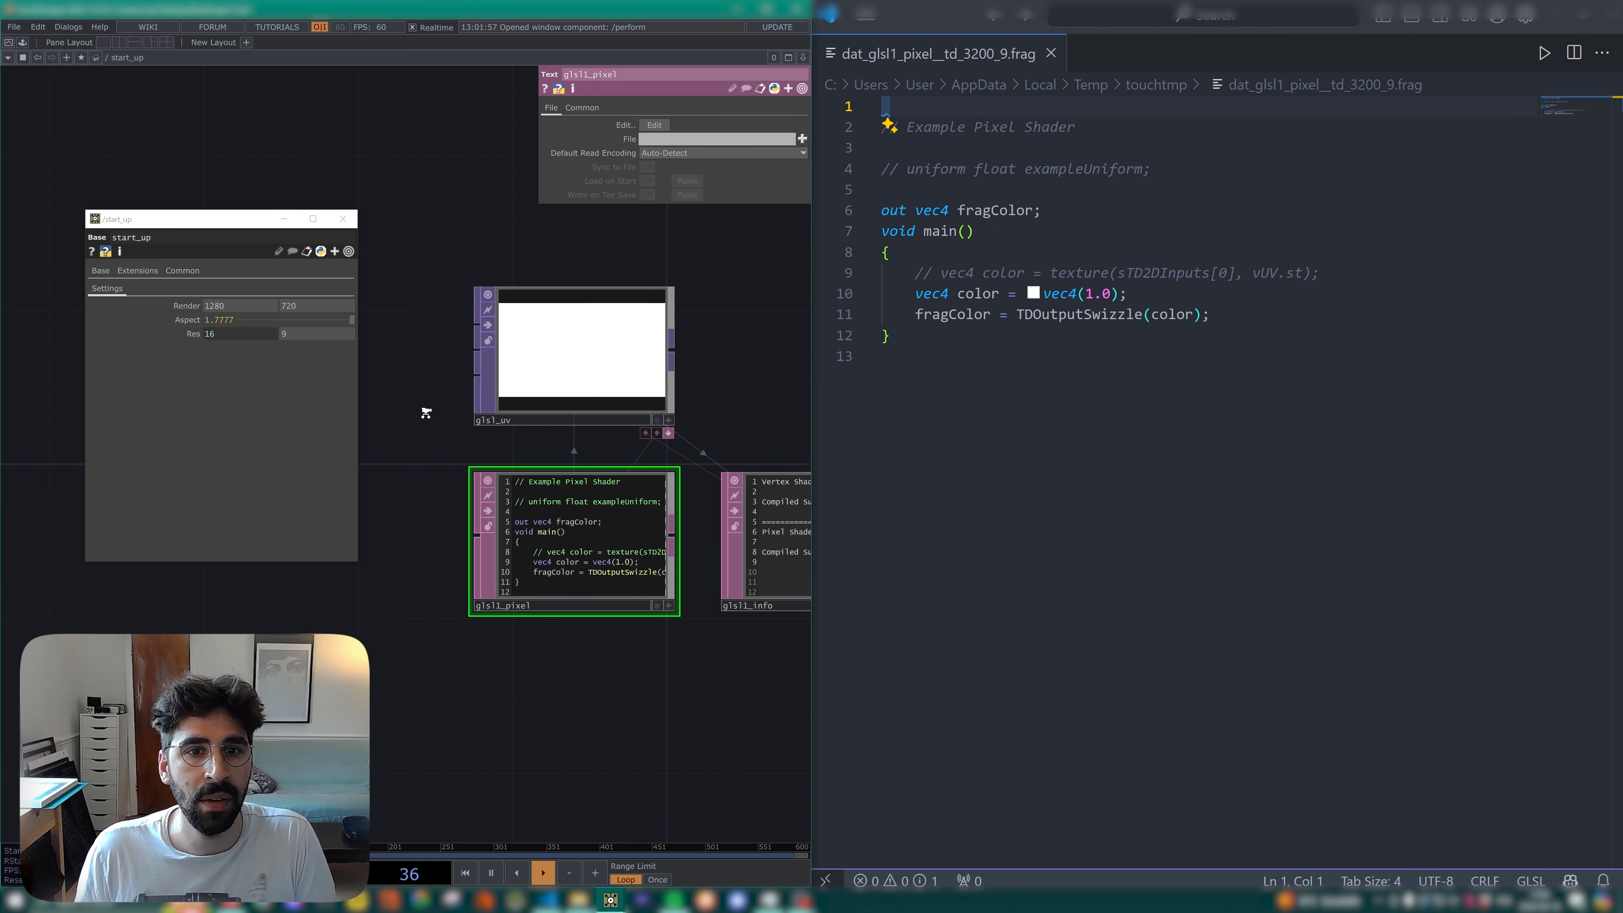
scroll(383, 272, "up", 2)
left_click(354, 219)
left_click_drag(452, 266, 236, 271)
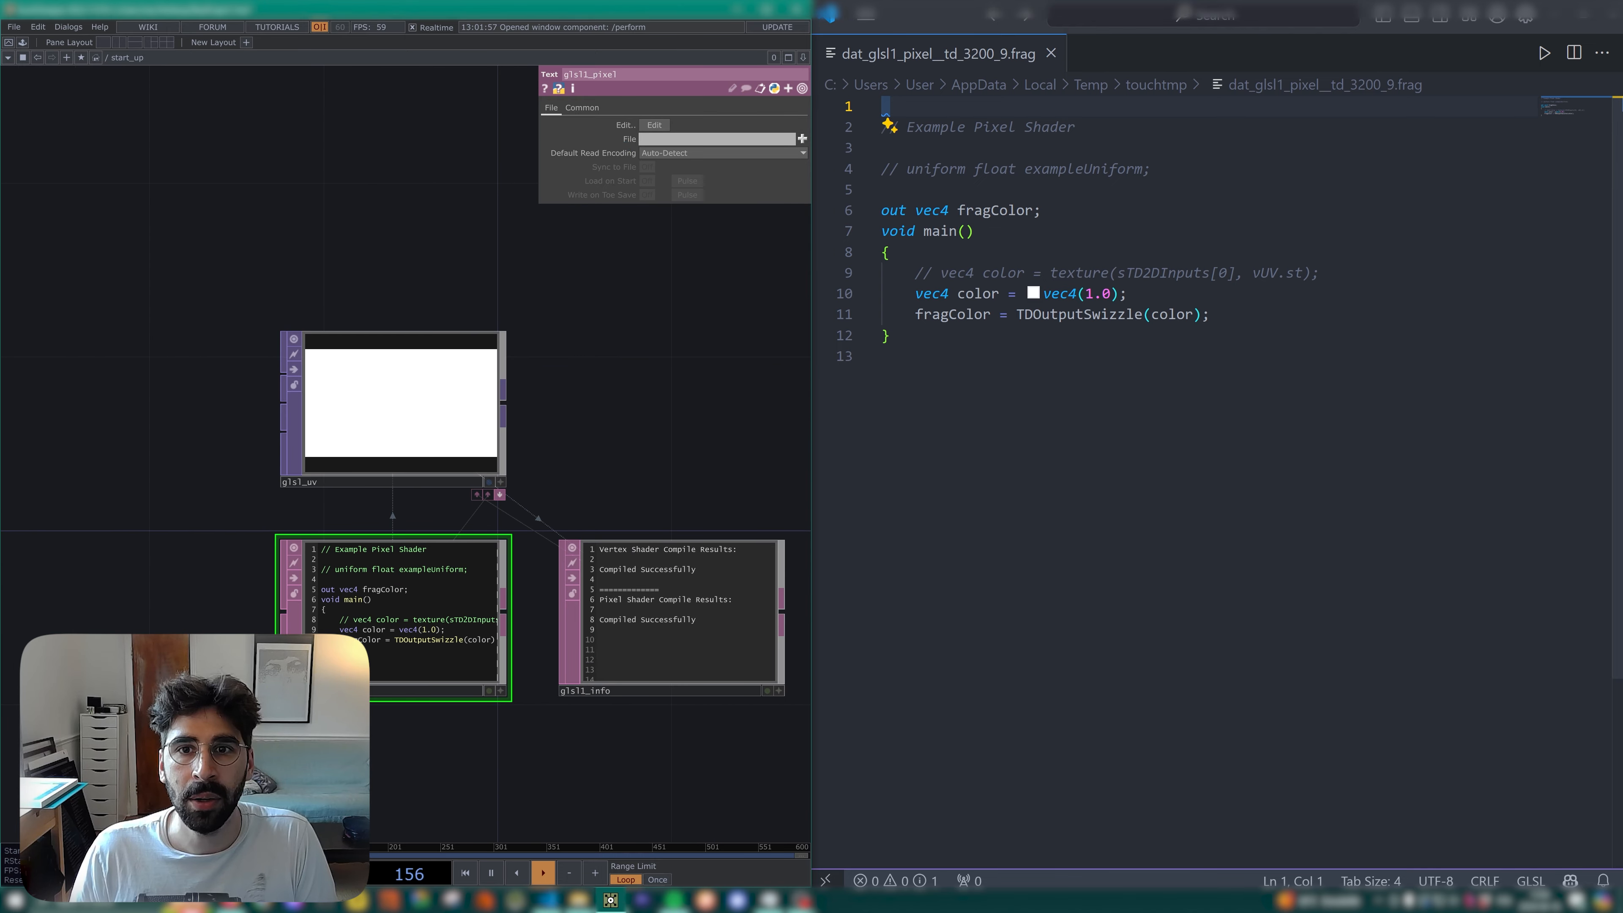
Replace the example comments at the start of the pixel shader with an empty uniform declaration.
left_click_drag(1098, 169, 881, 126)
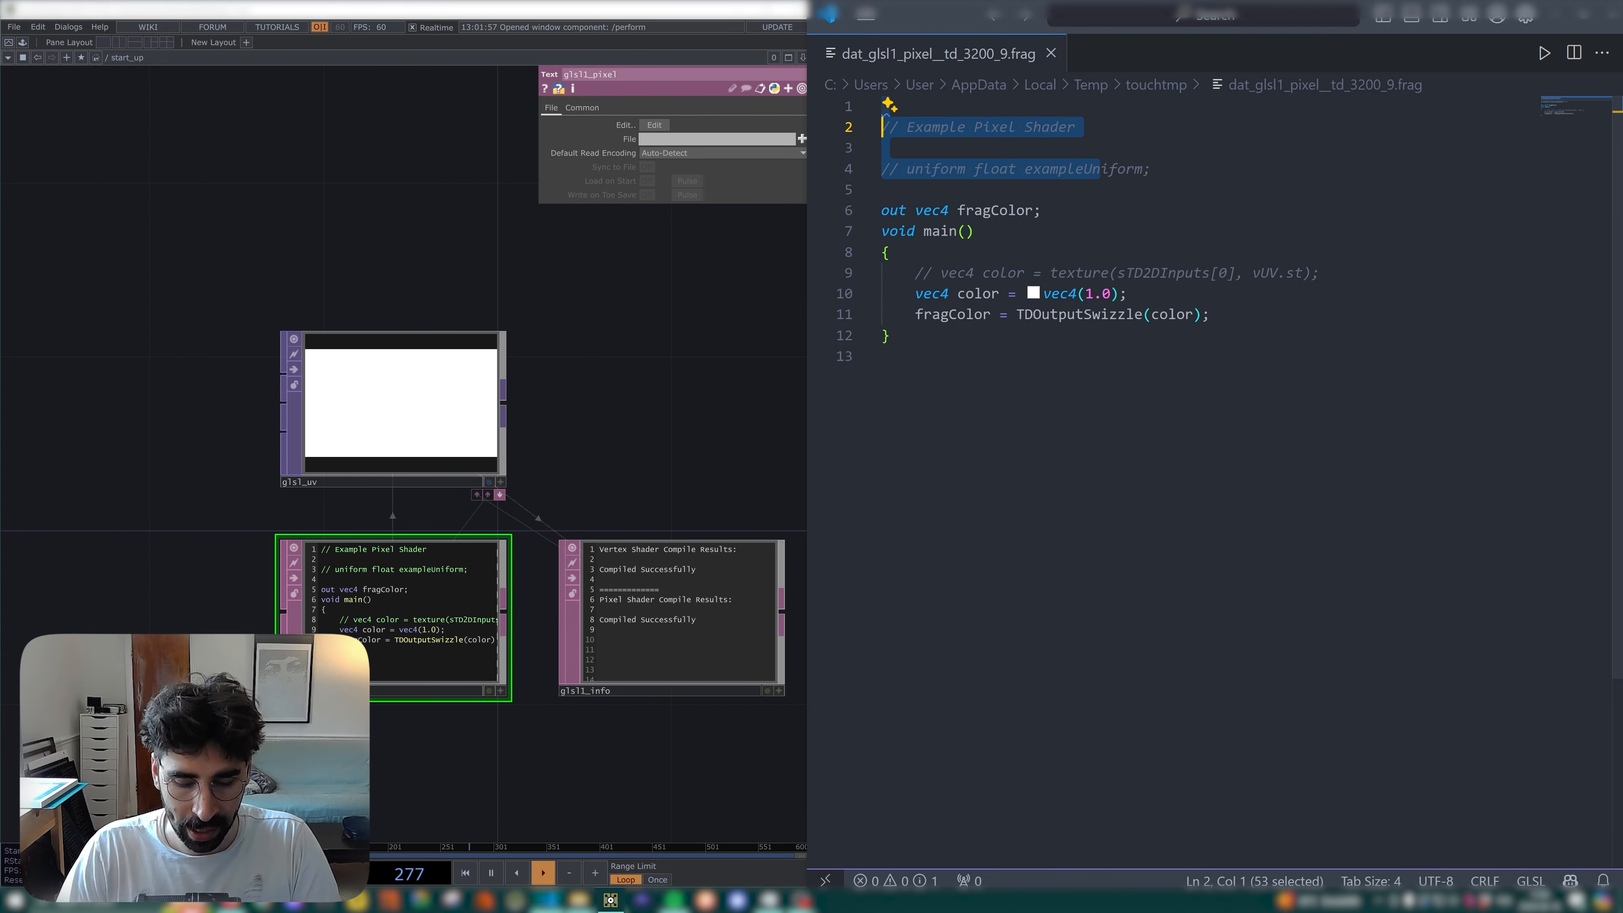
type("uniformiform;")
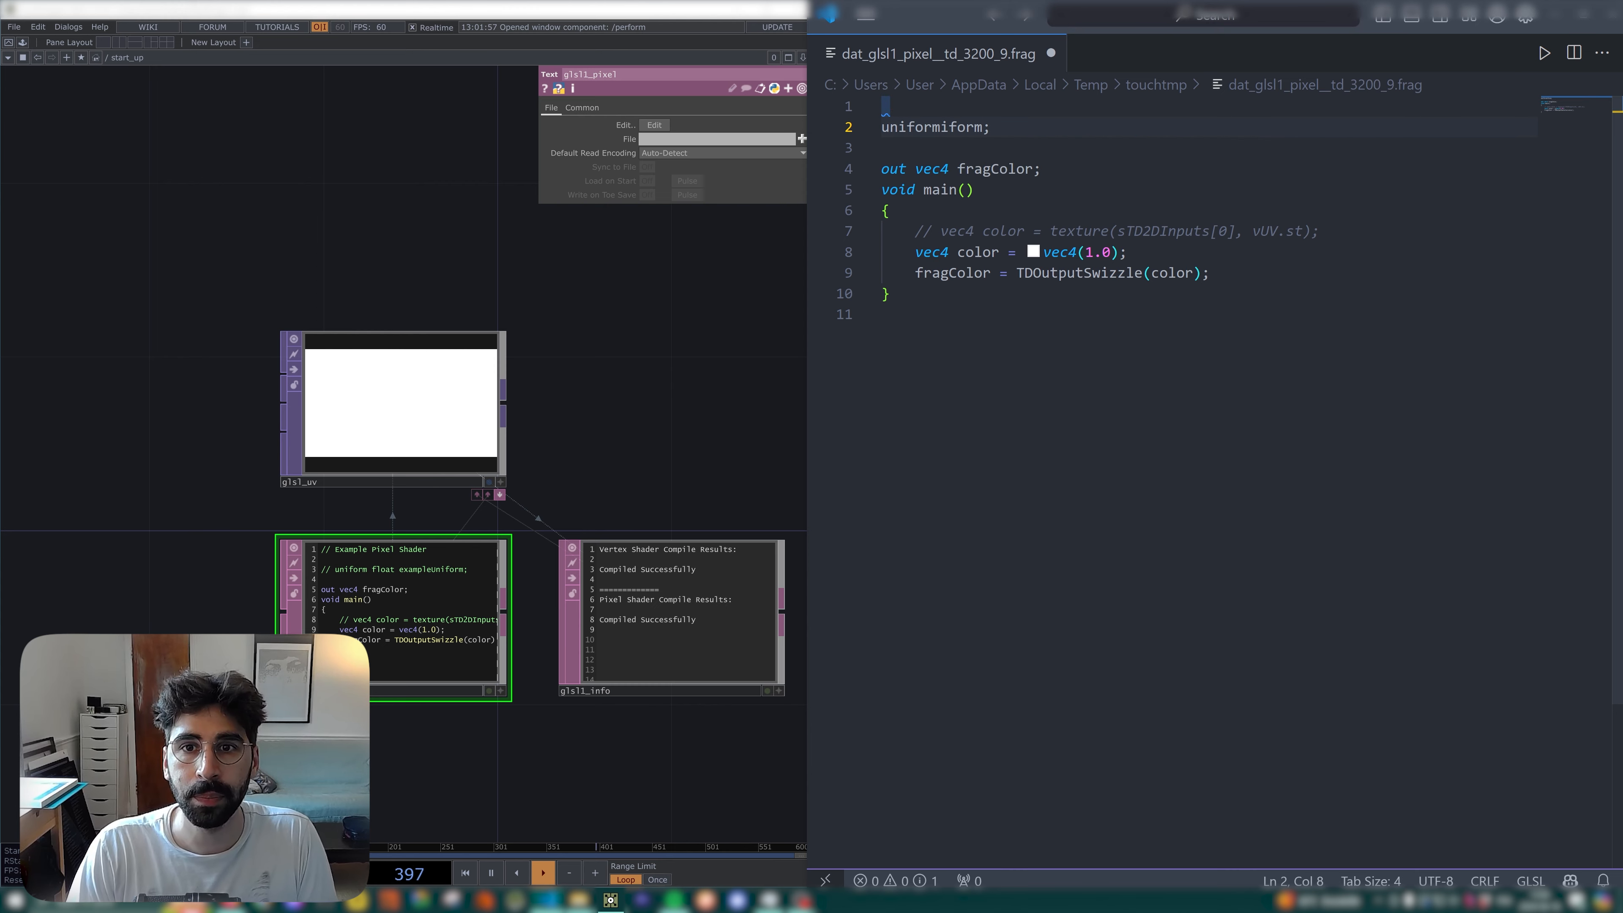
key("Delete")
key("Delete")
key("Delete")
type("u")
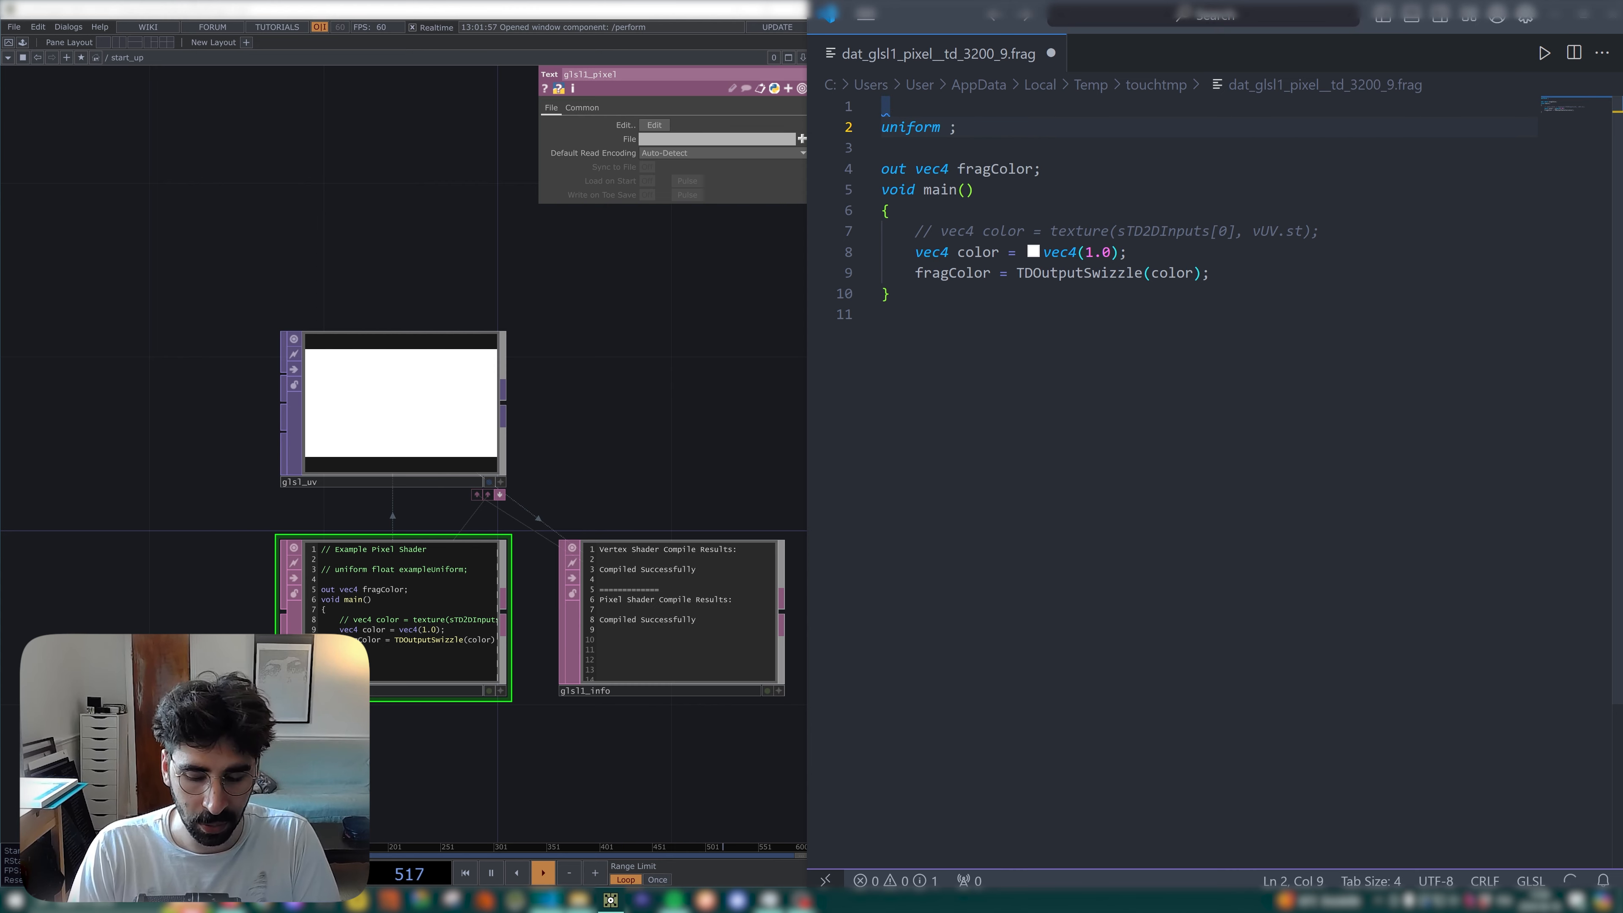
key("BackSpace")
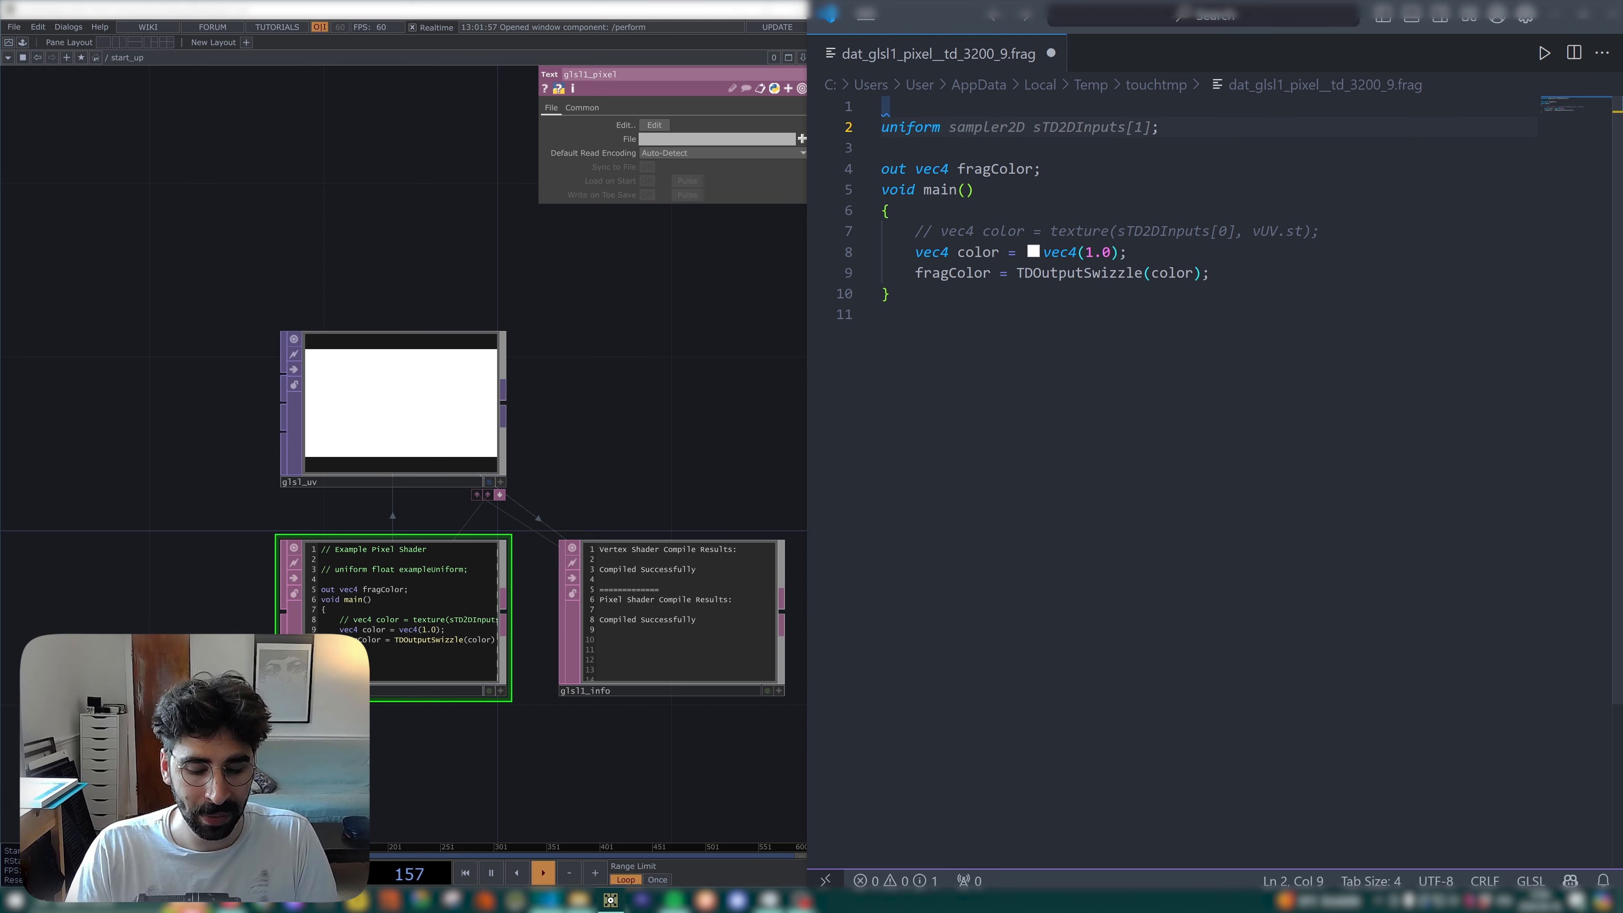
Review the u_res vector of glsl_uv in TouchDesigner and collapse its component expressions.
left_click(448, 378)
left_click(585, 108)
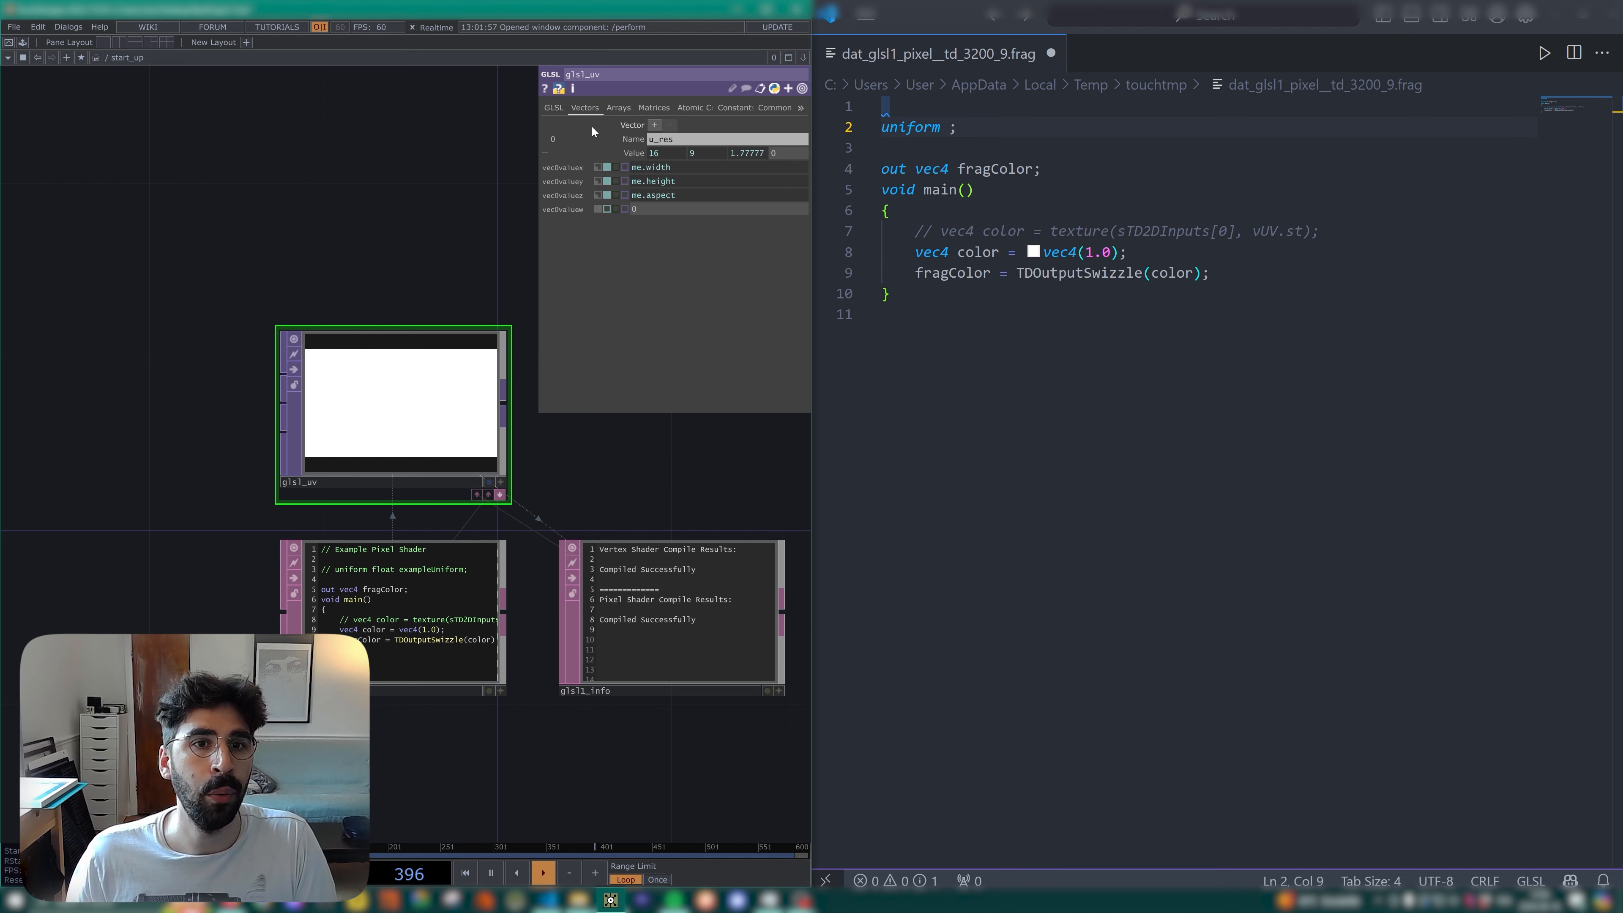
left_click(632, 152)
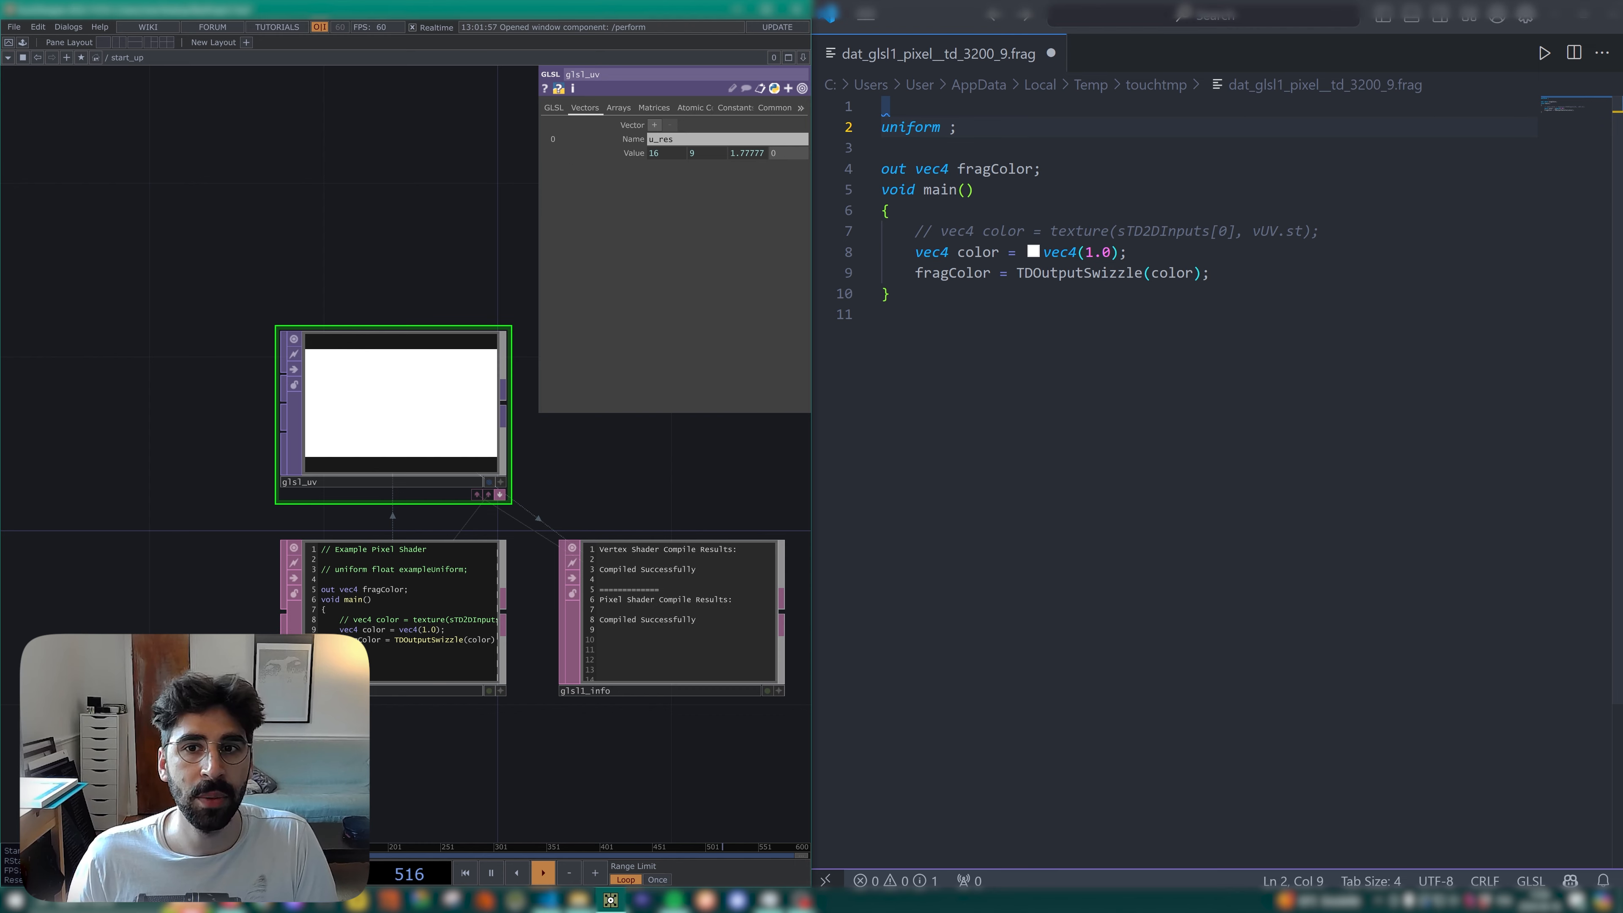
Return to the code editor, complete the declaration as uniform vec3 u_res; and save the shader.
key("alt+Tab")
type("vec")
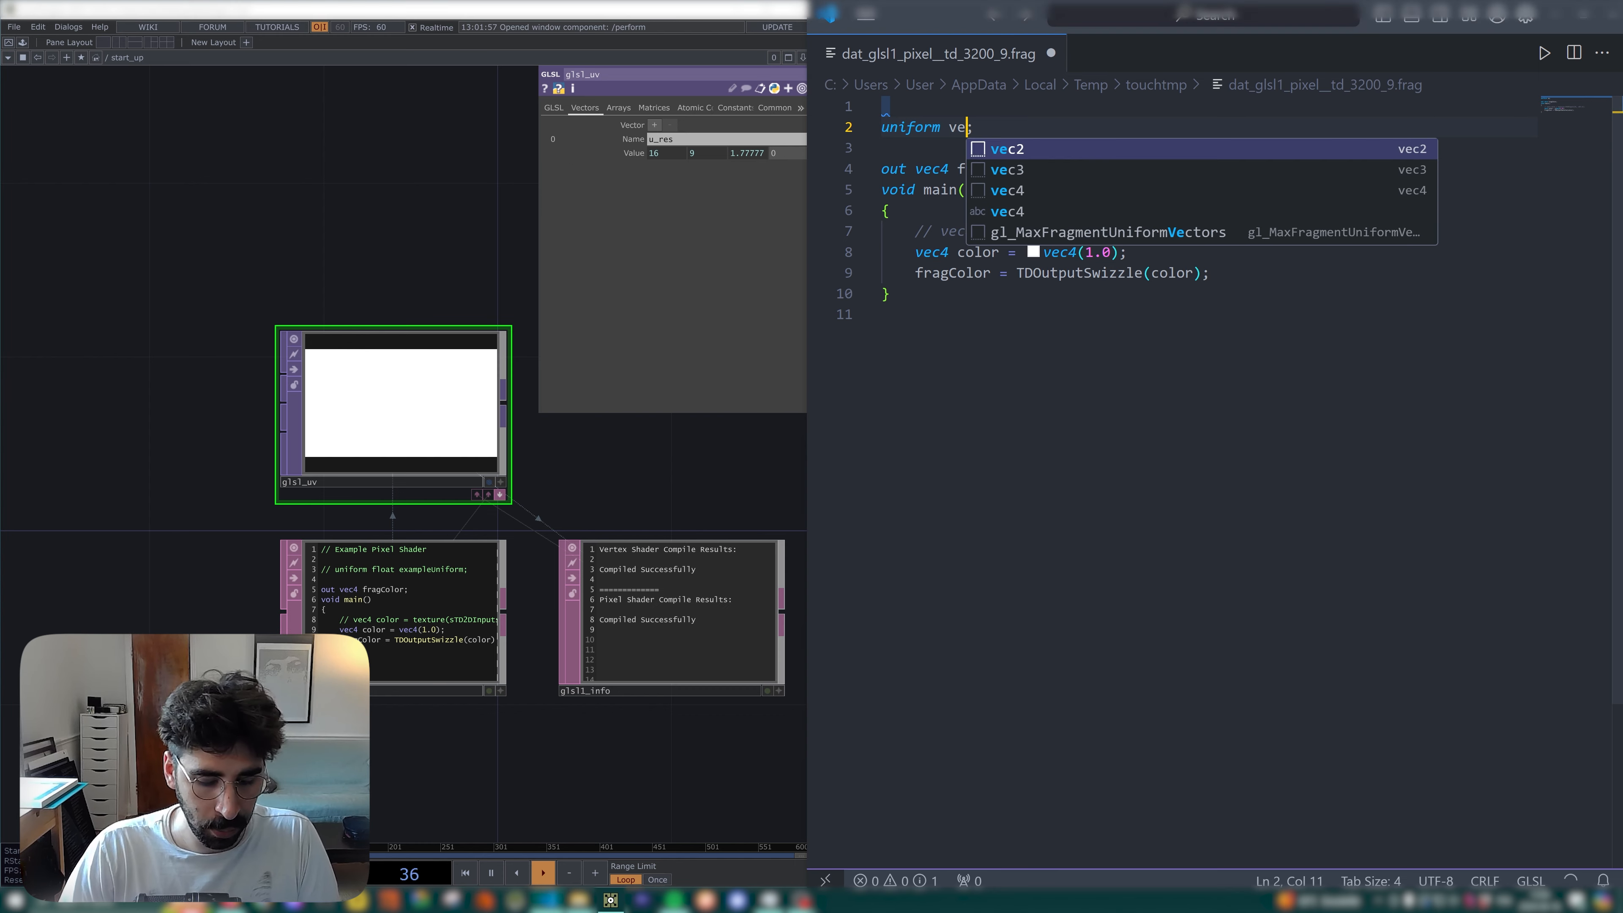
type("3 ")
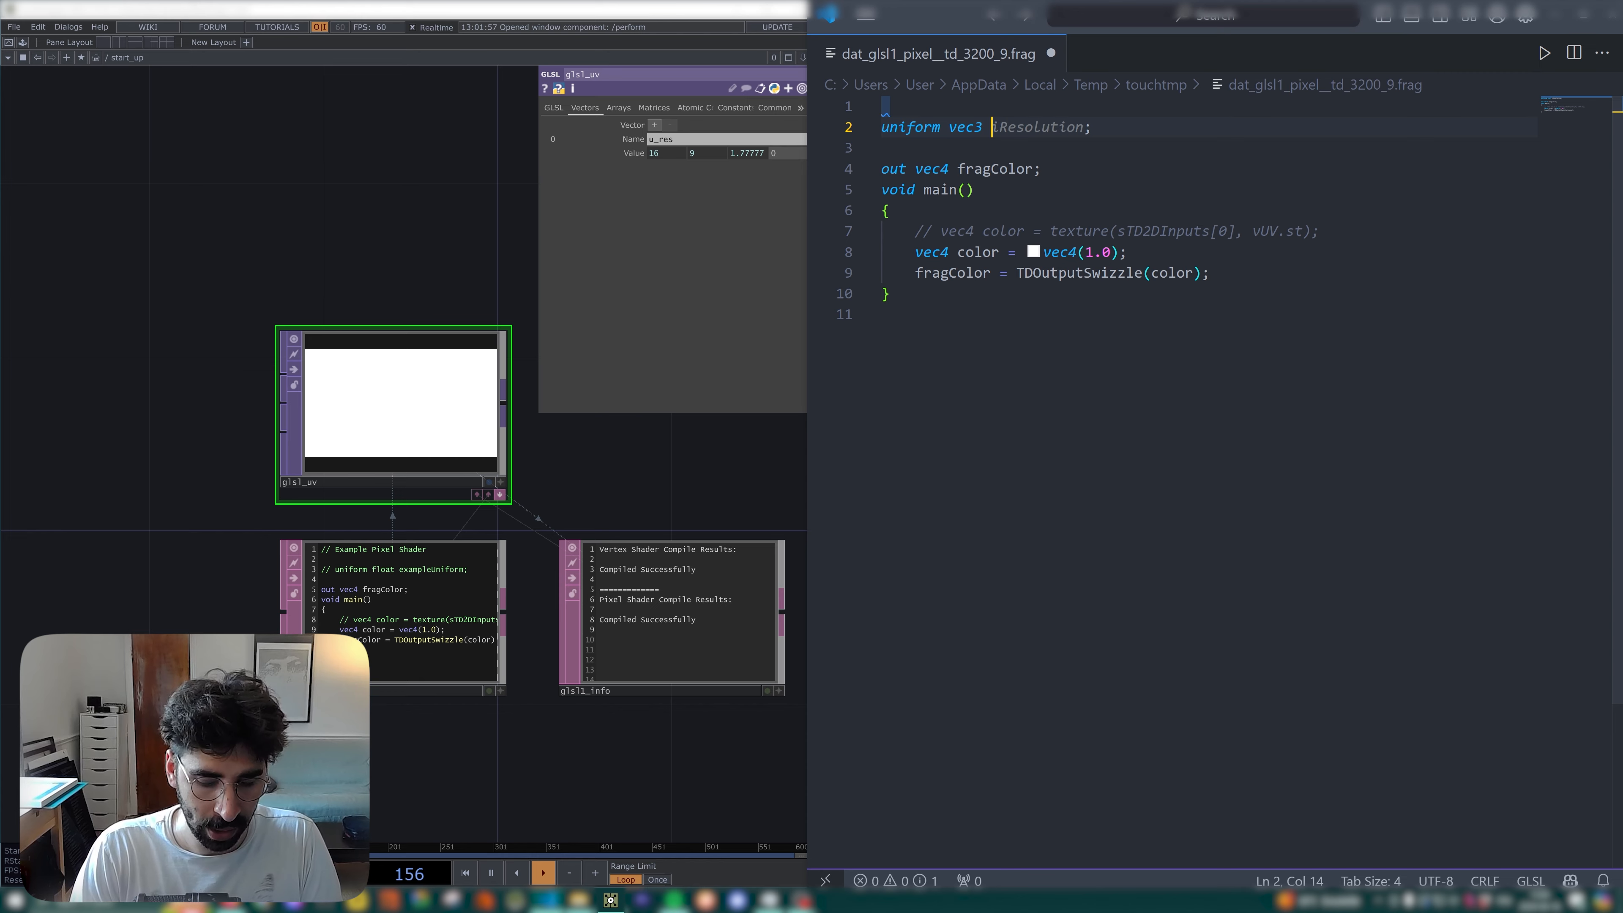
type("res")
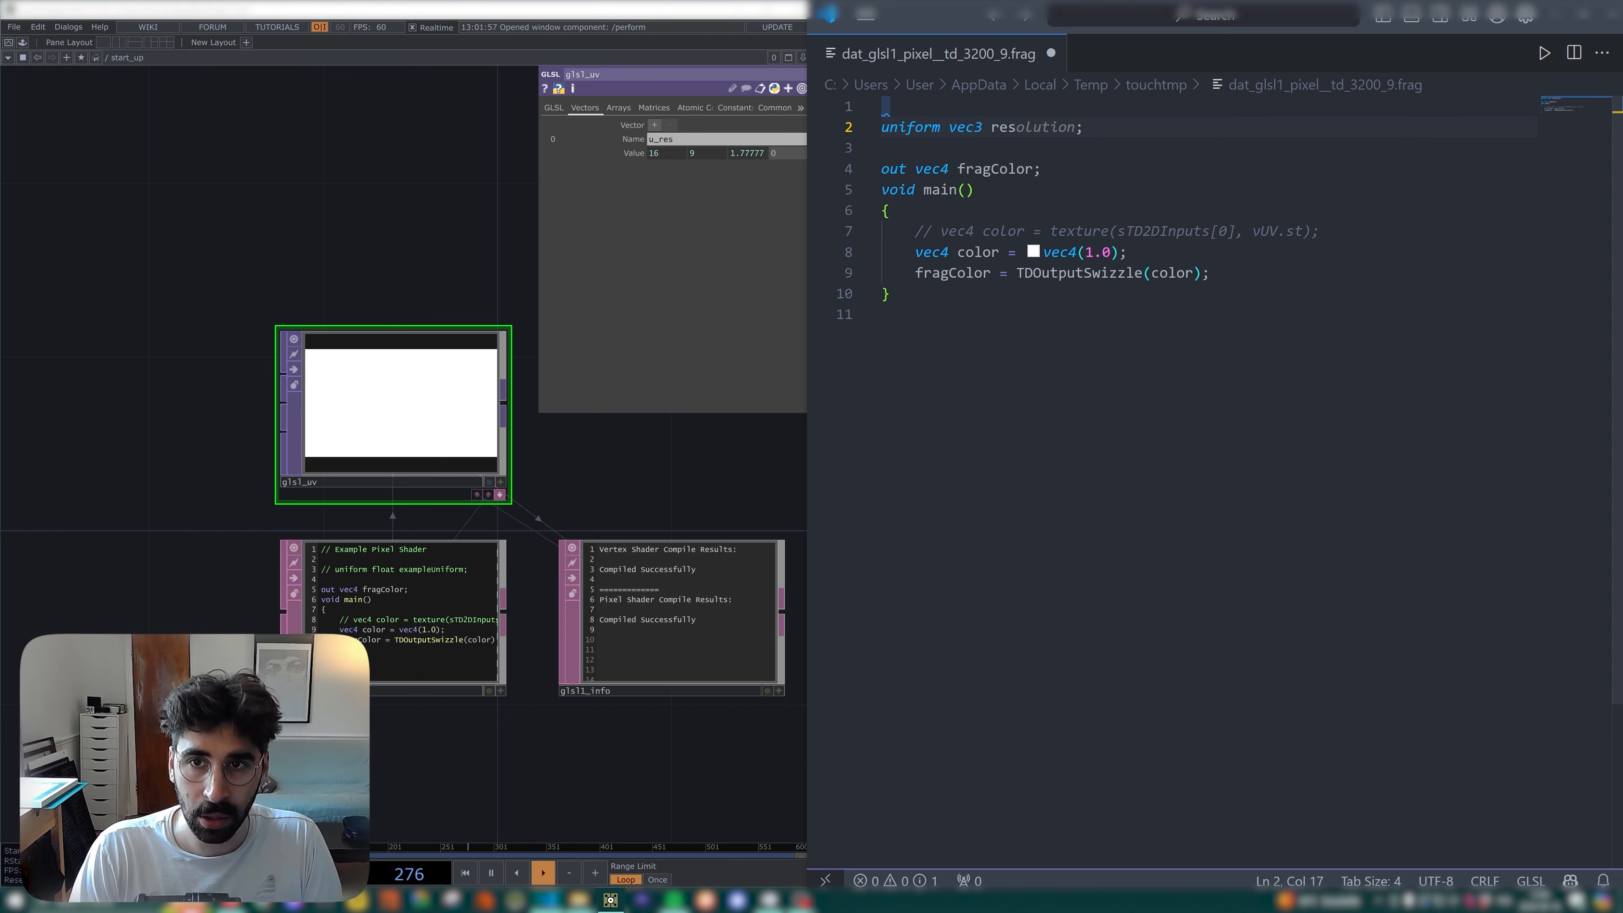
key("BackSpace")
key("BackSpace")
key("BackSpace")
type("u_")
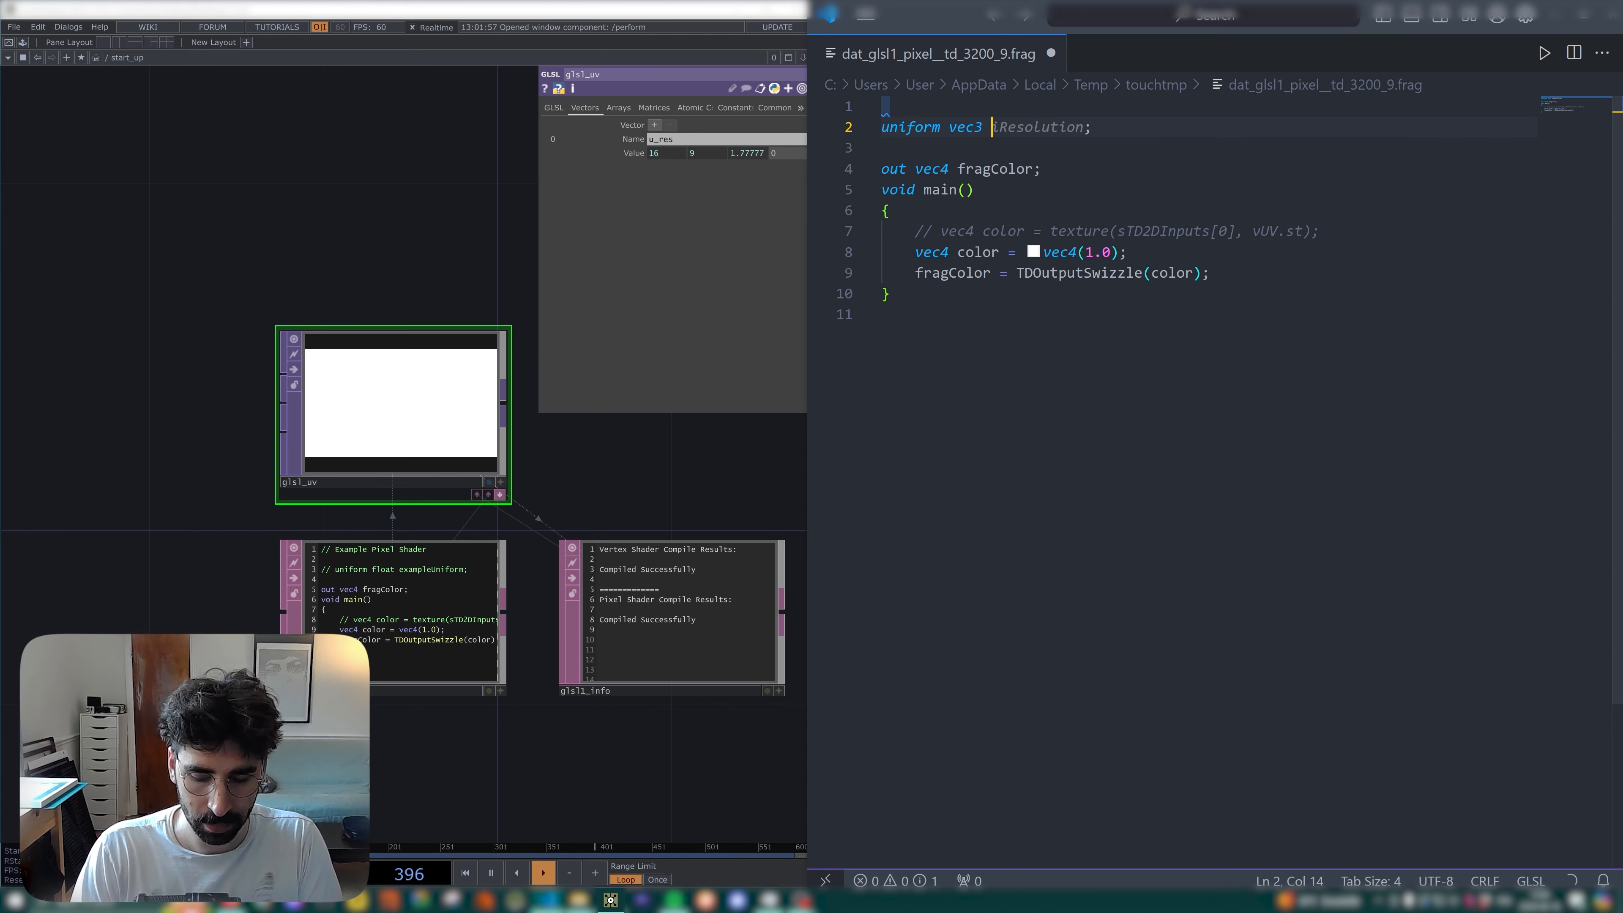
type("res")
key("ctrl+s")
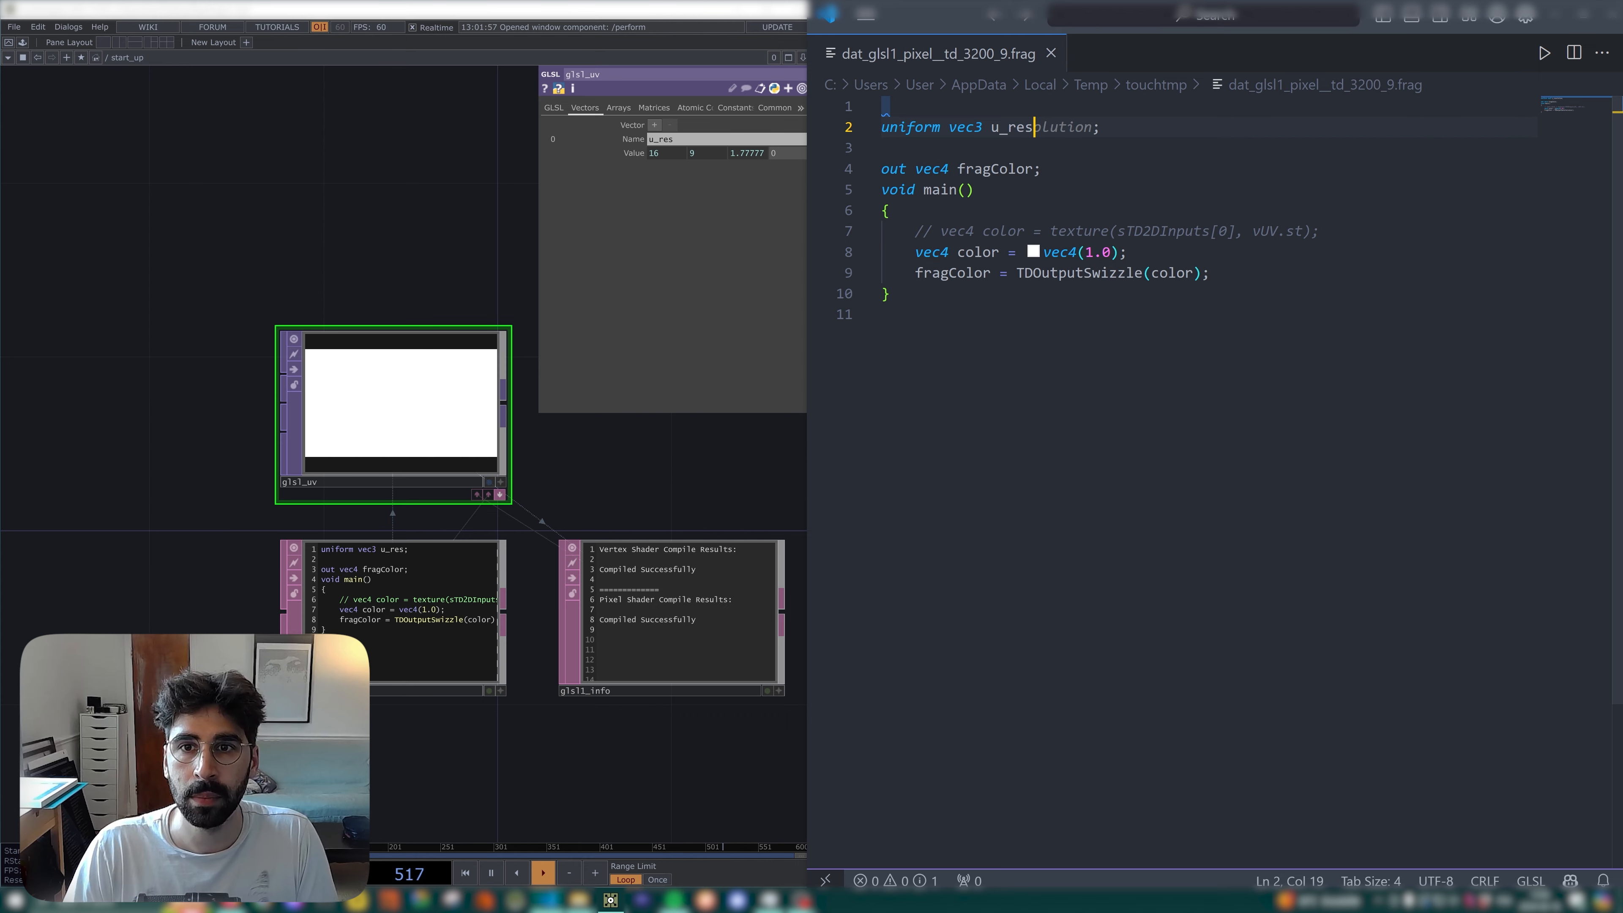
Replace the commented texture line in main() with vec2 uv = vUV.st; and save the shader.
left_click_drag(1321, 232, 916, 231)
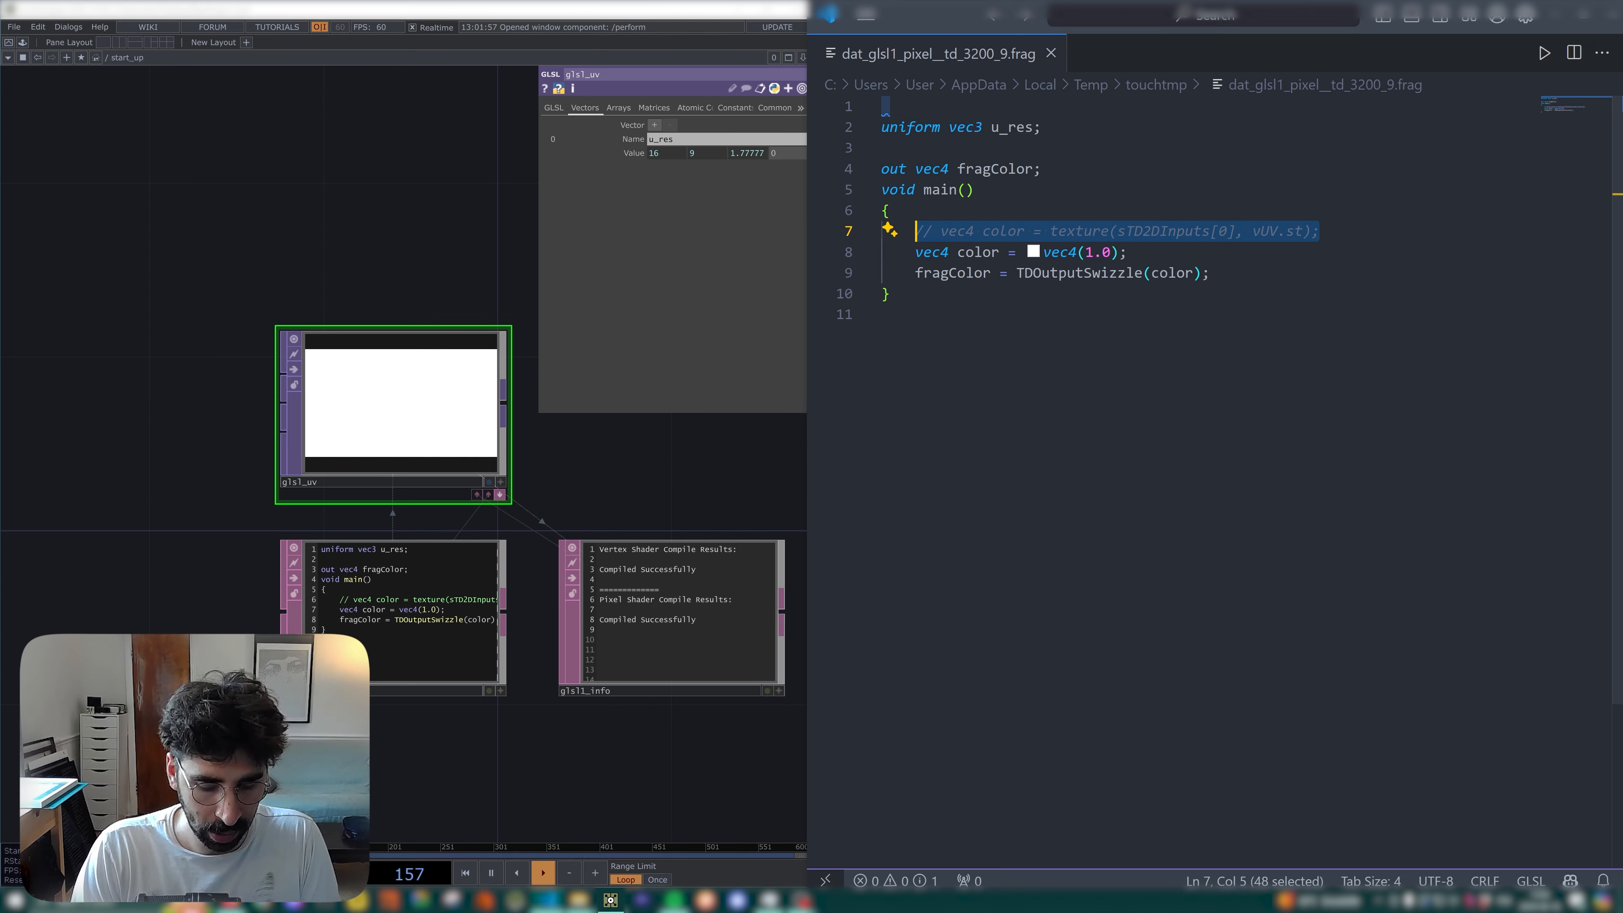
type("vec uv =")
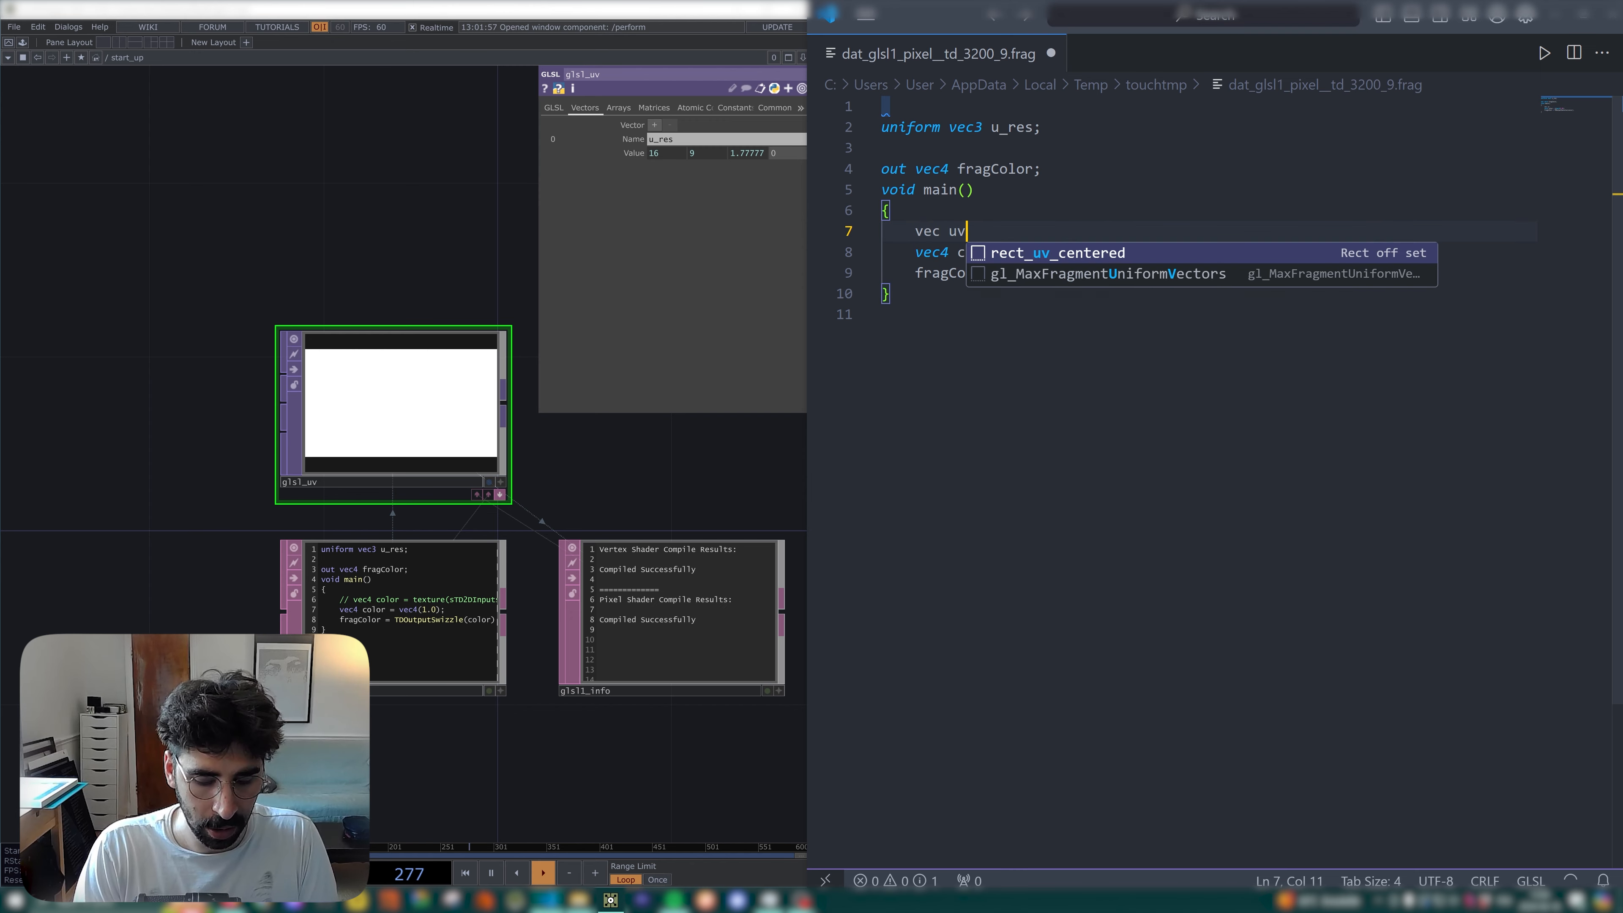
key("ctrl+Left")
key("ctrl+Left")
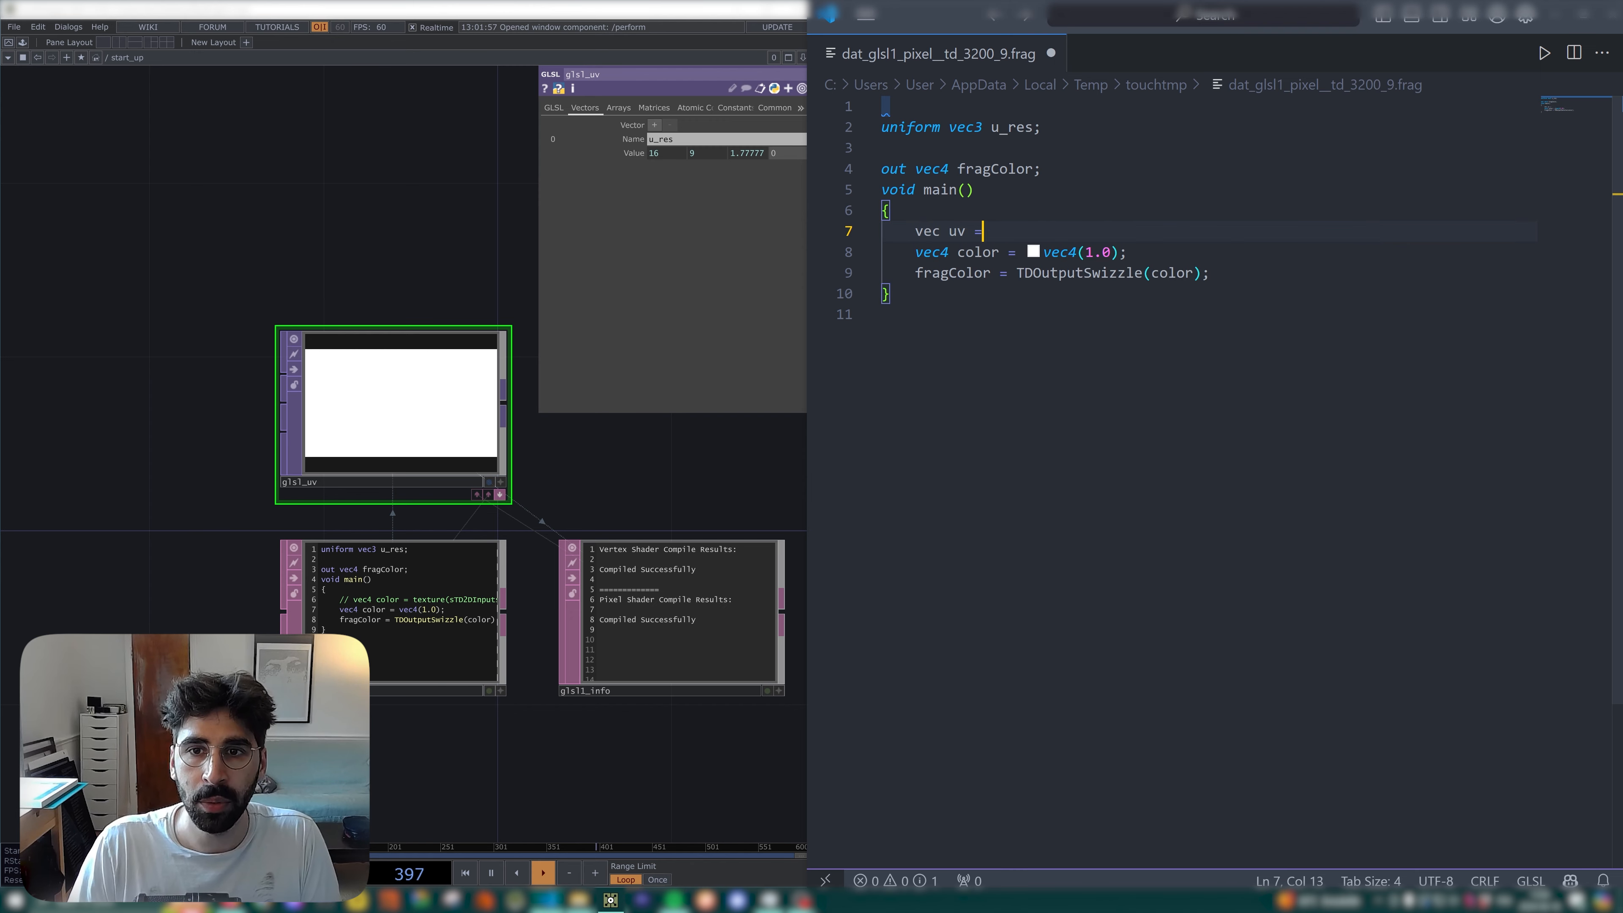
key("Left")
type("2")
key("End")
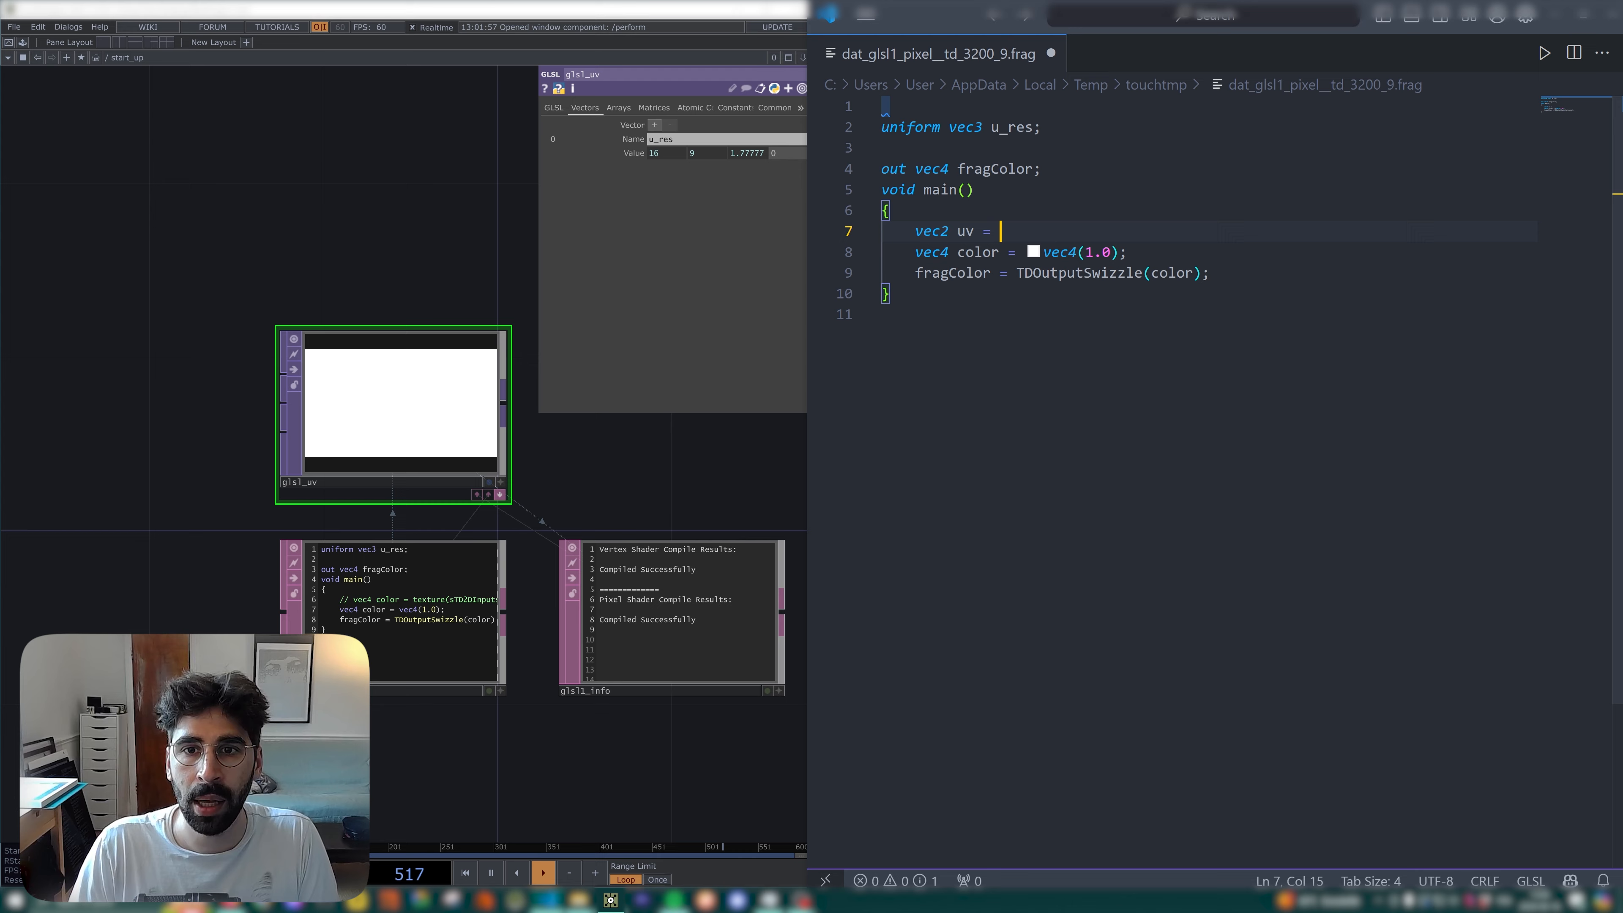
type("v")
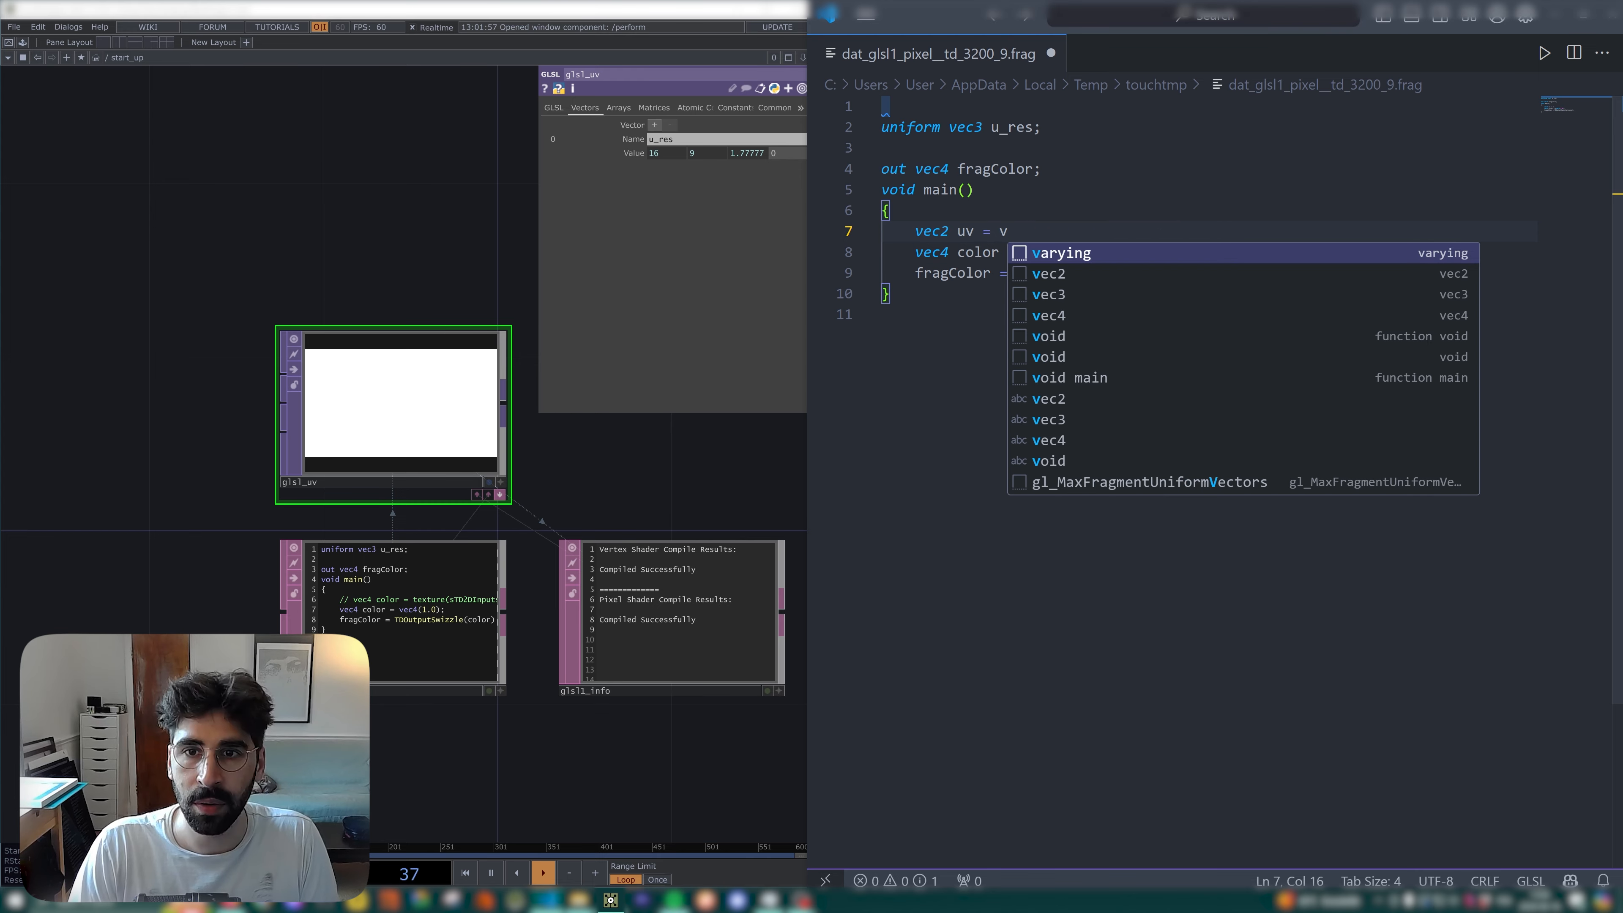
type("UV.stl")
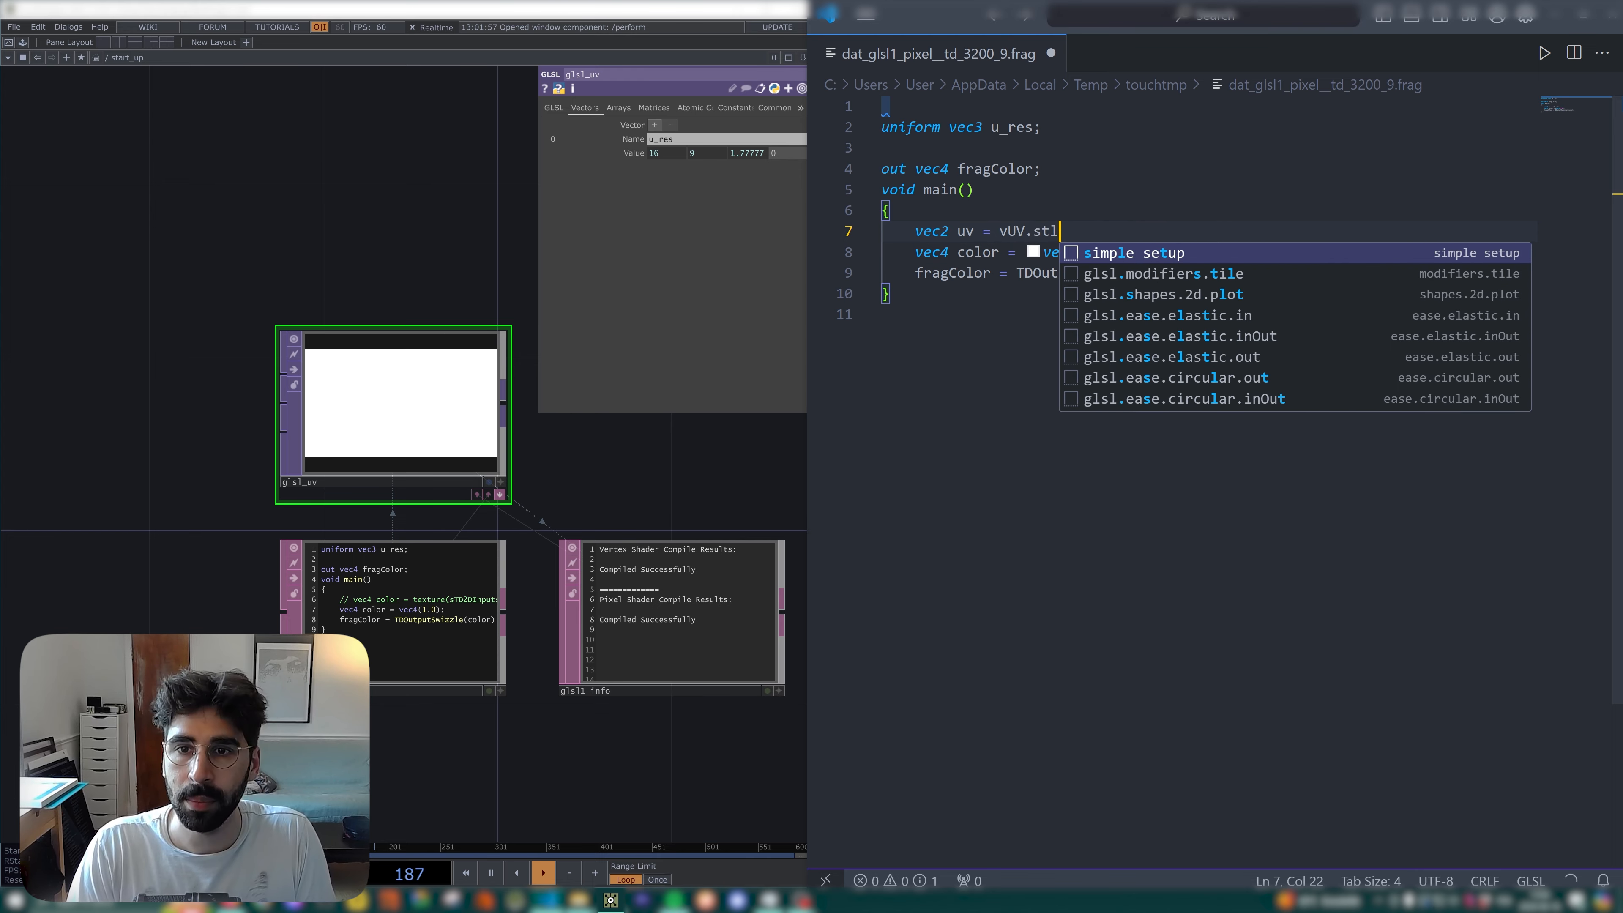
key("BackSpace")
type(";")
key("ctrl+s")
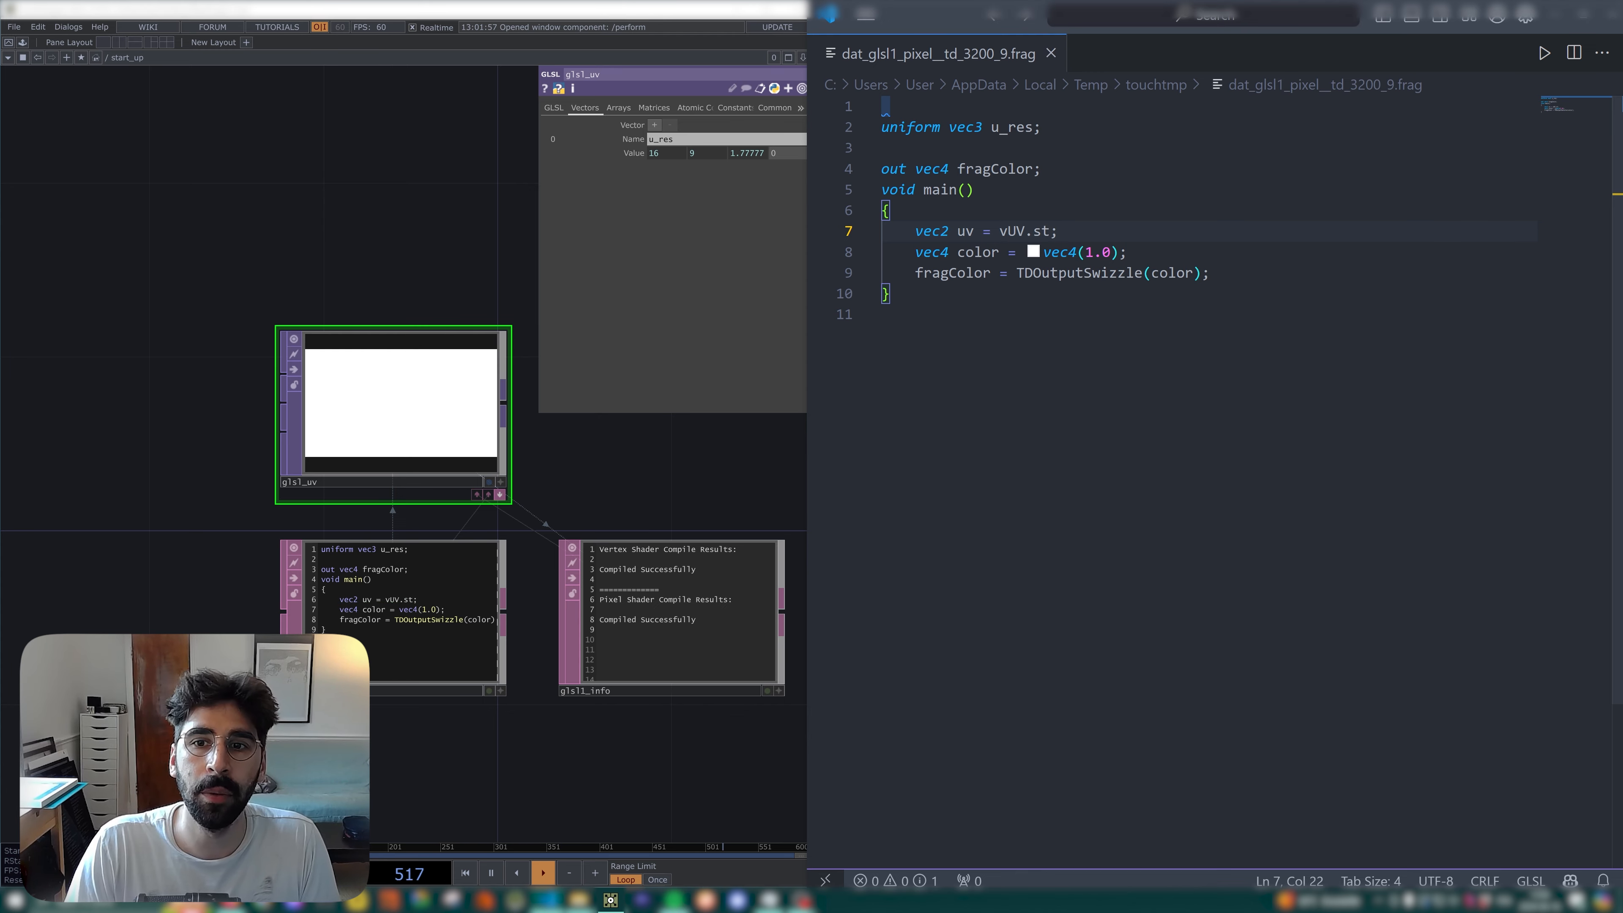
Change the color value to vec4(uv, 0., 1.0), separated from the uv line by a blank line, and save the shader.
key("Return")
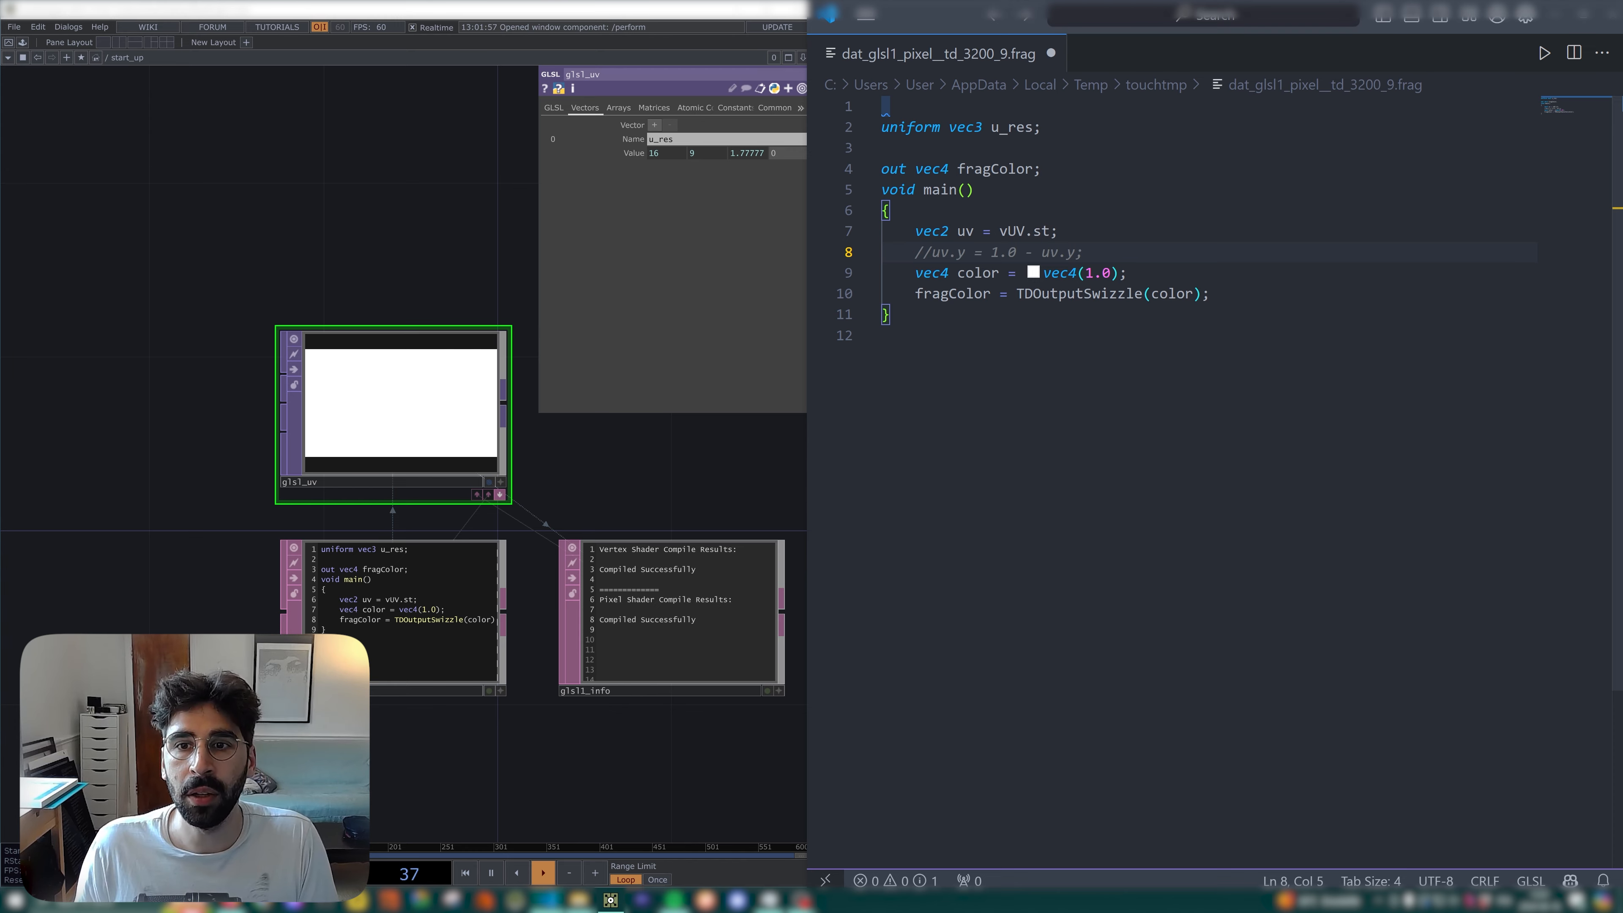
left_click(1084, 273)
type("uv, 0.,")
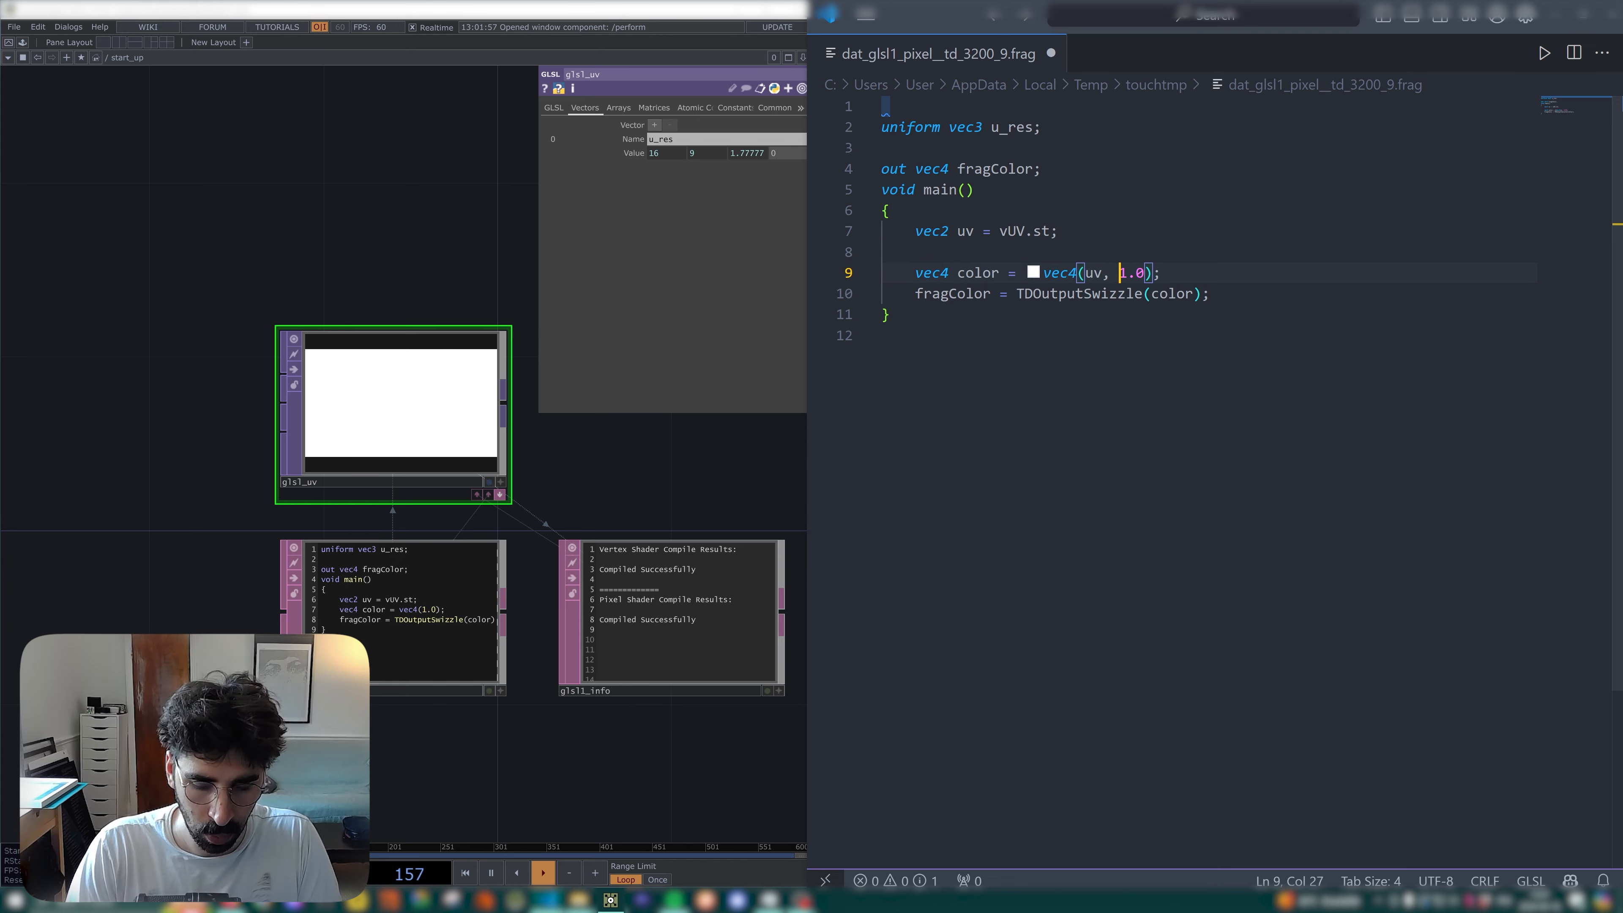
key("ctrl+s")
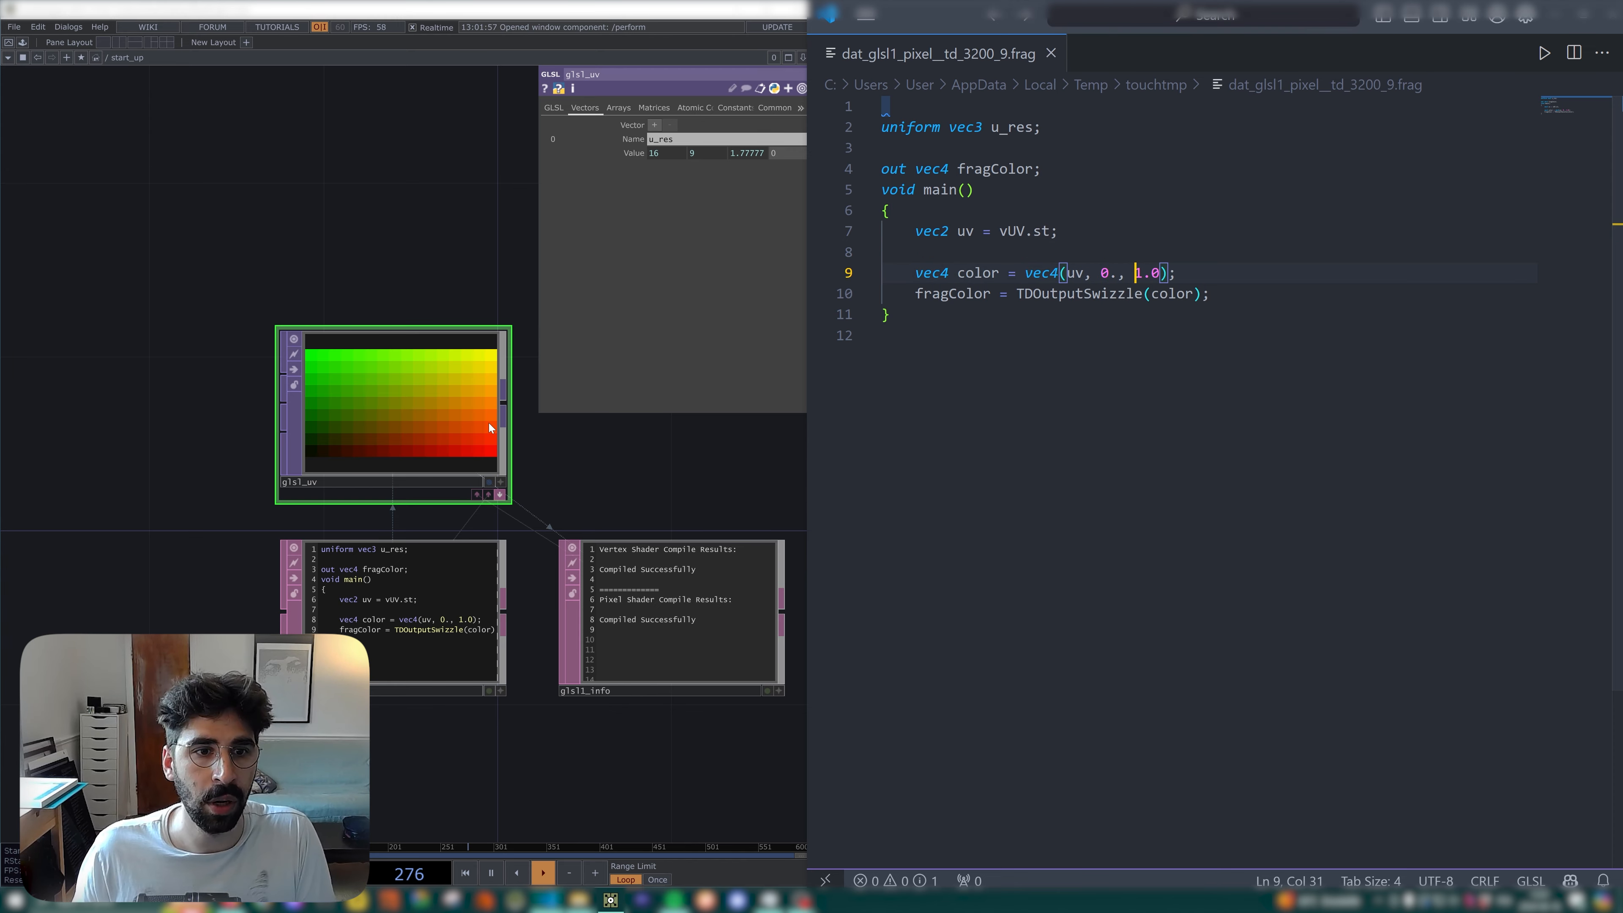
left_click_drag(464, 254, 418, 244)
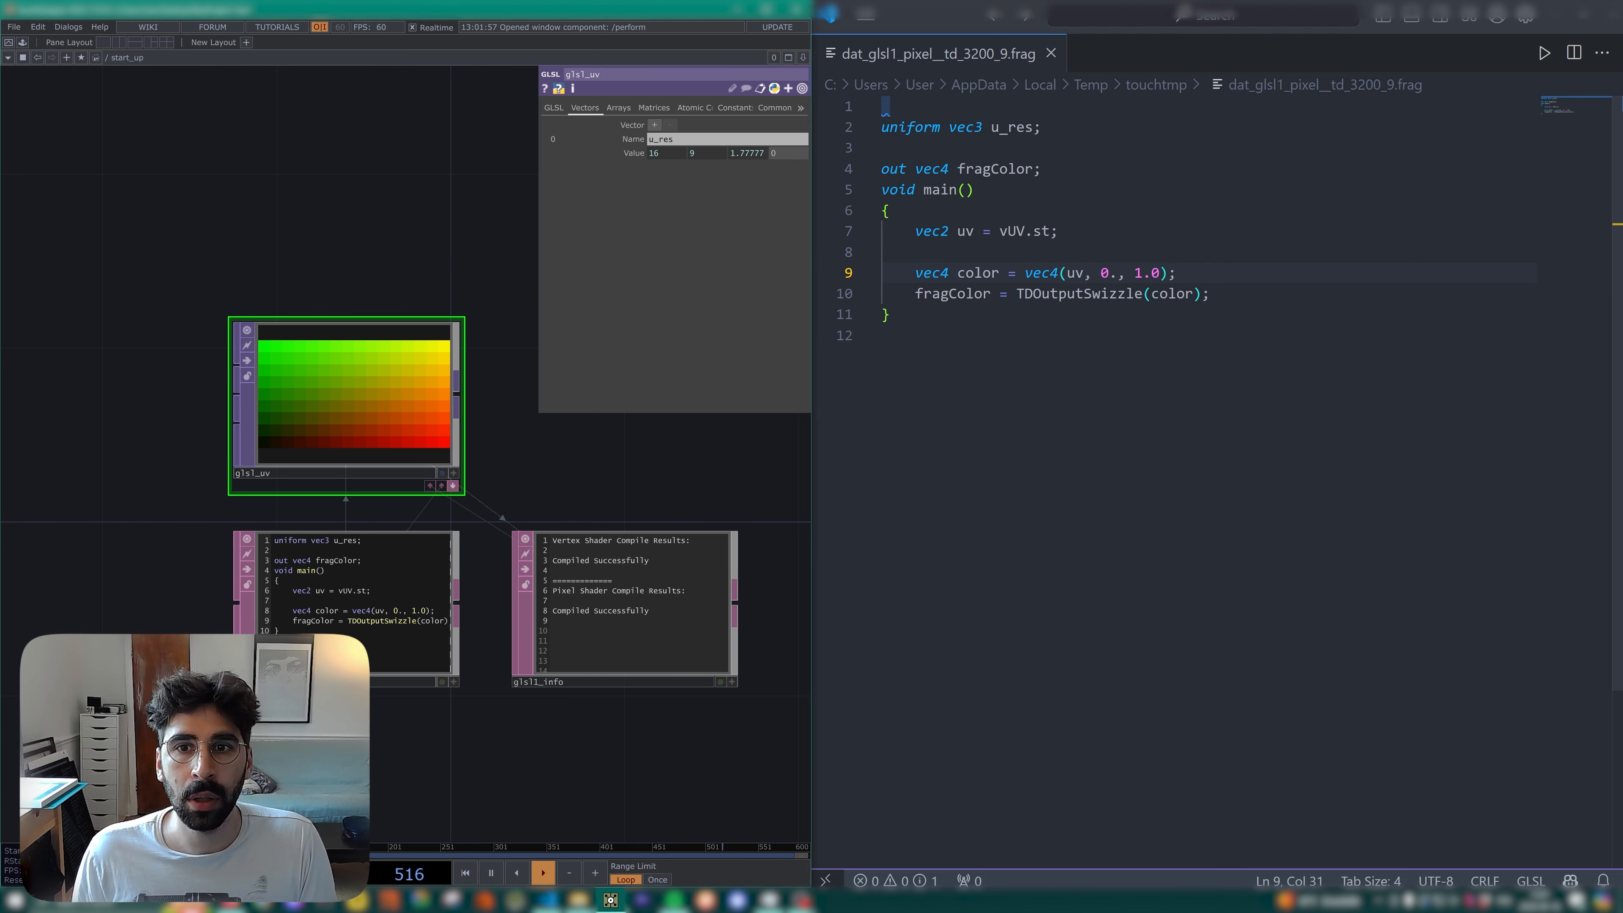
Insert a new line below the uv declaration and set the glsl_uv viewer in TouchDesigner to display as points.
left_click(1060, 231)
key("Return")
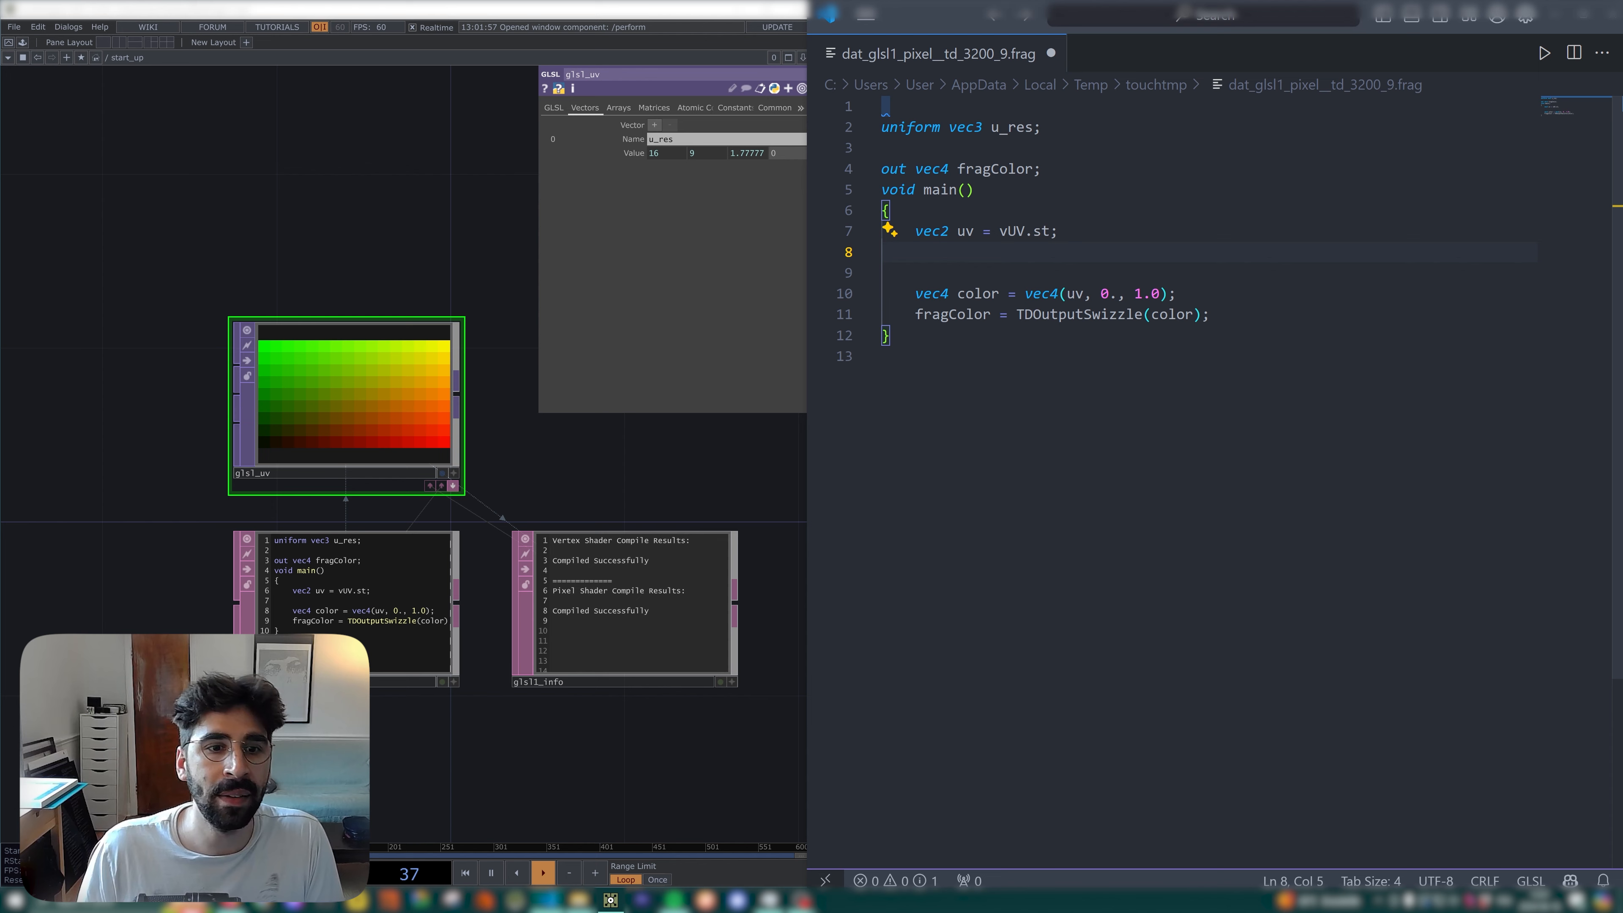
left_click(456, 476)
right_click(385, 364)
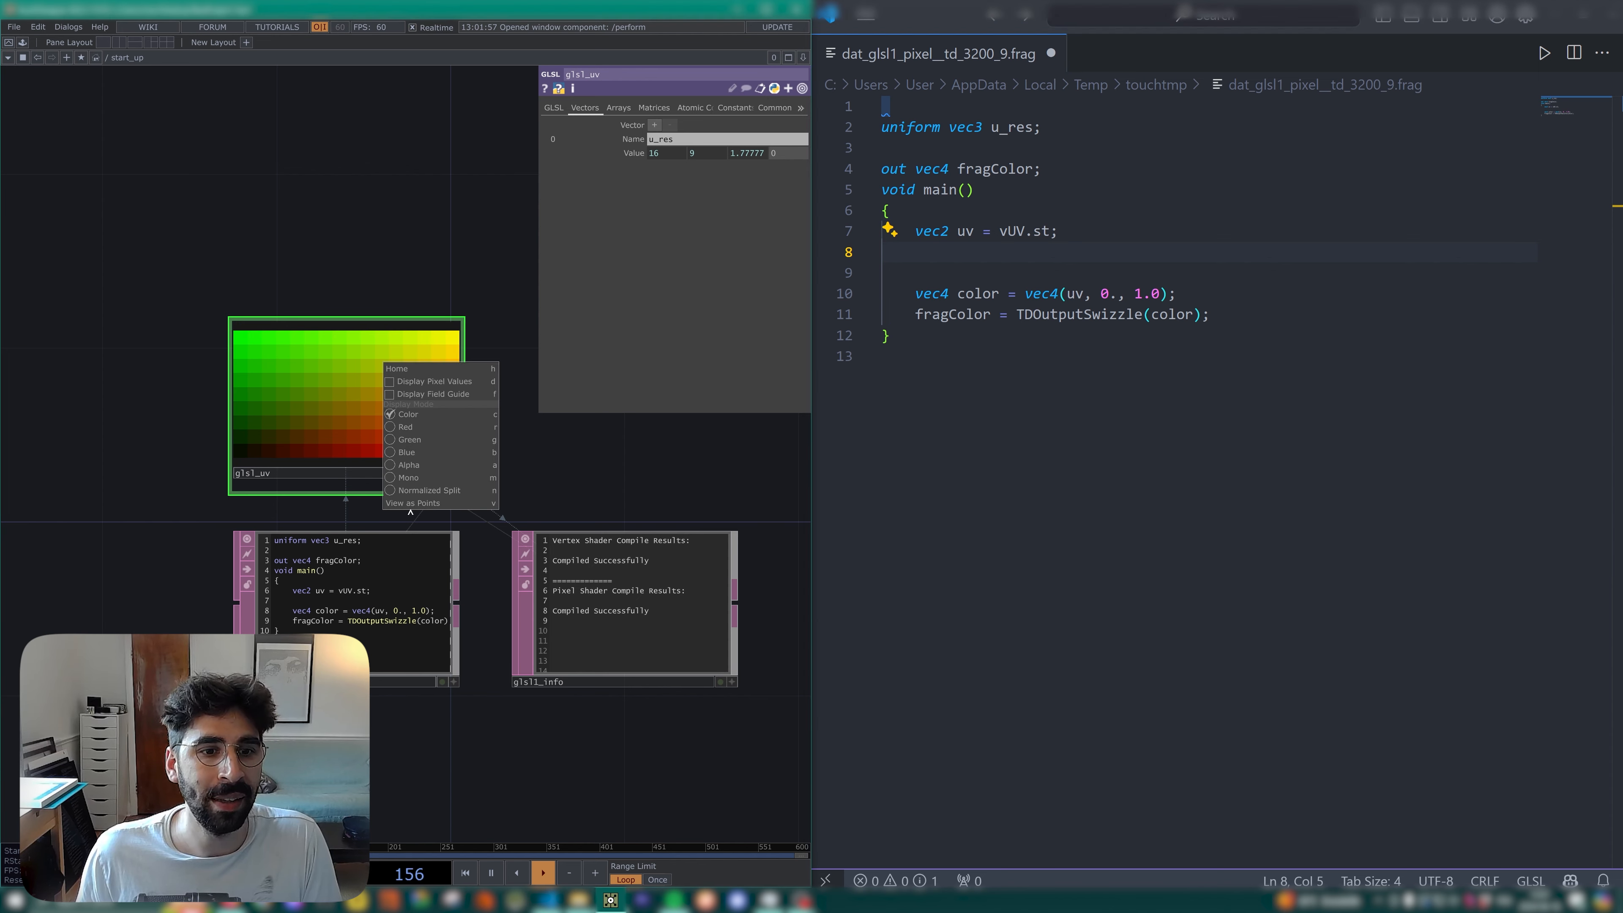
left_click(410, 504)
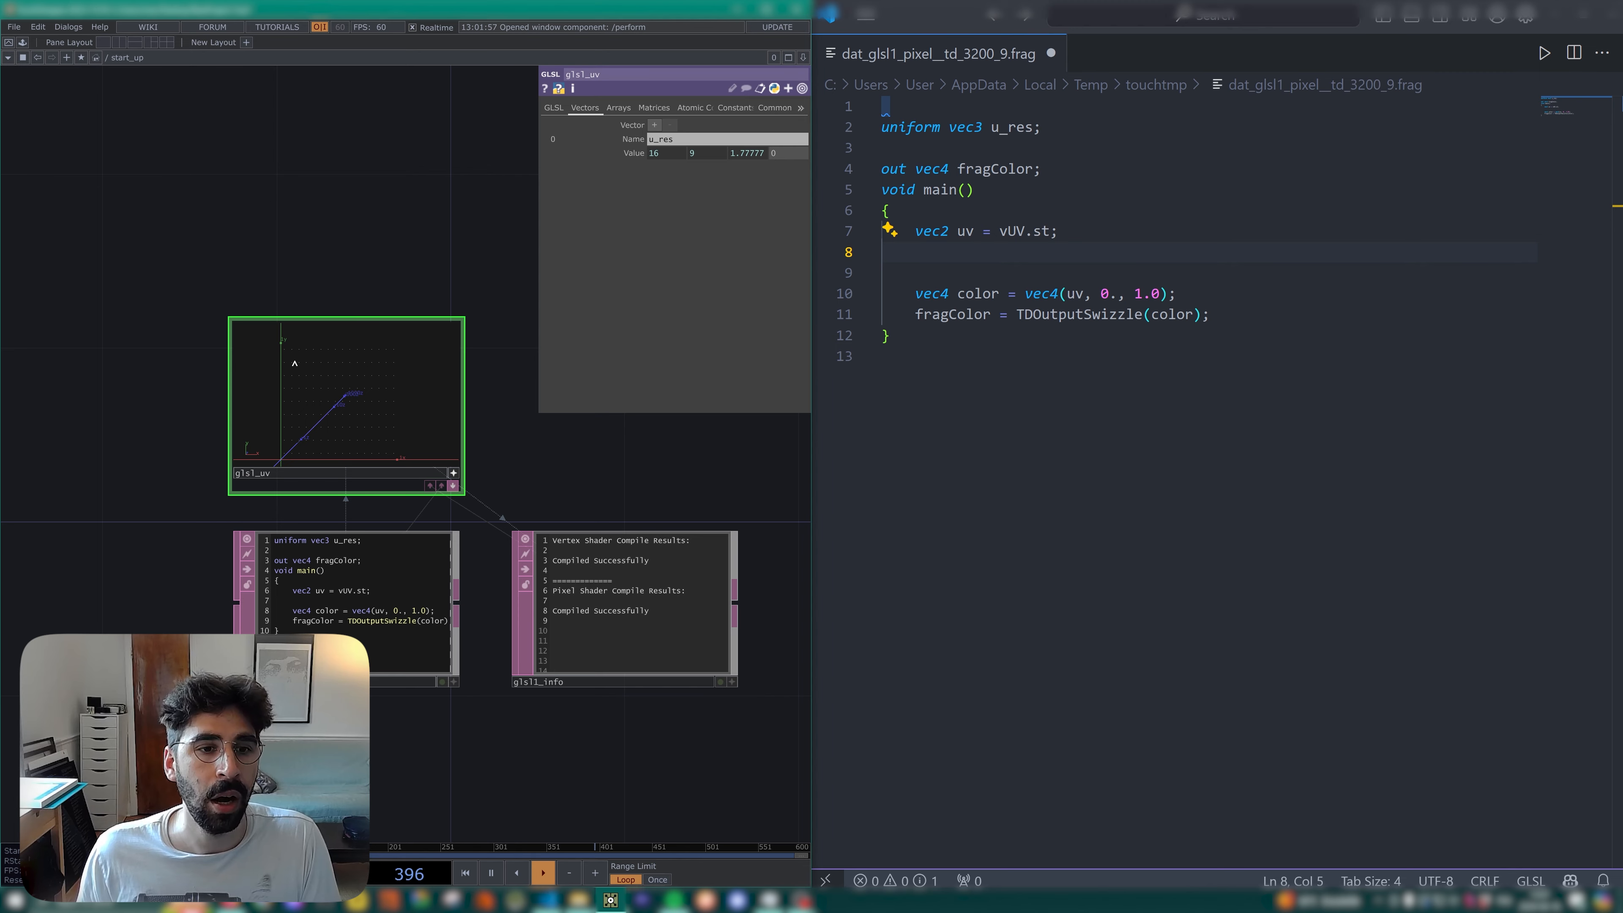
Back in the code editor, add uv.x *= u_res.z; below the uv declaration, save, and inspect the glsl_uv point view.
key("alt+Tab")
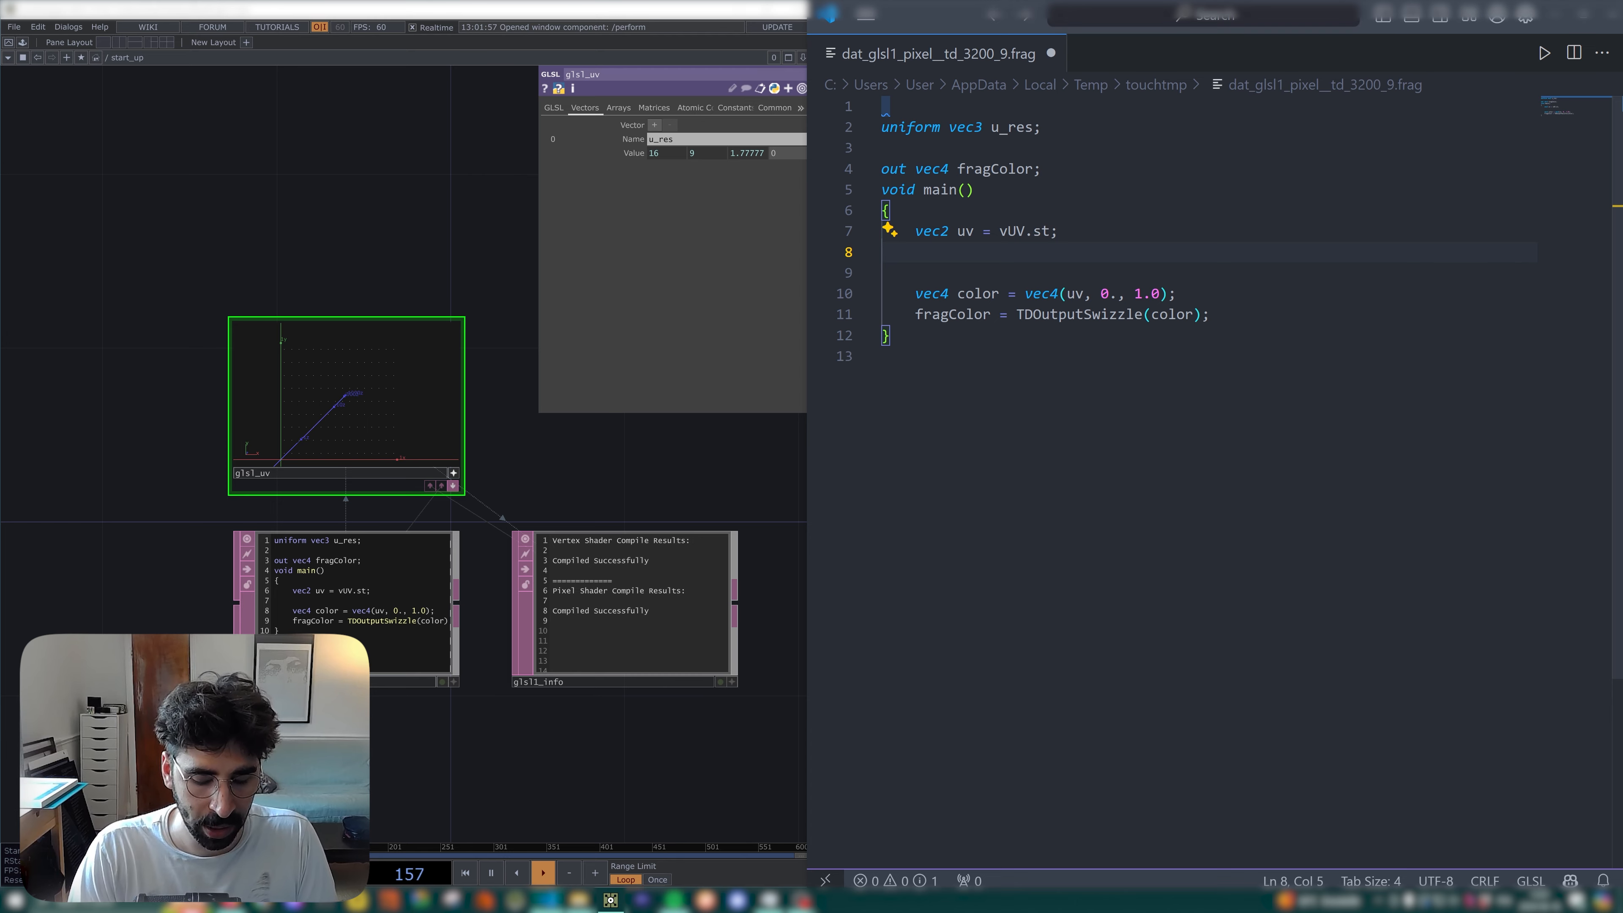
type("uv.")
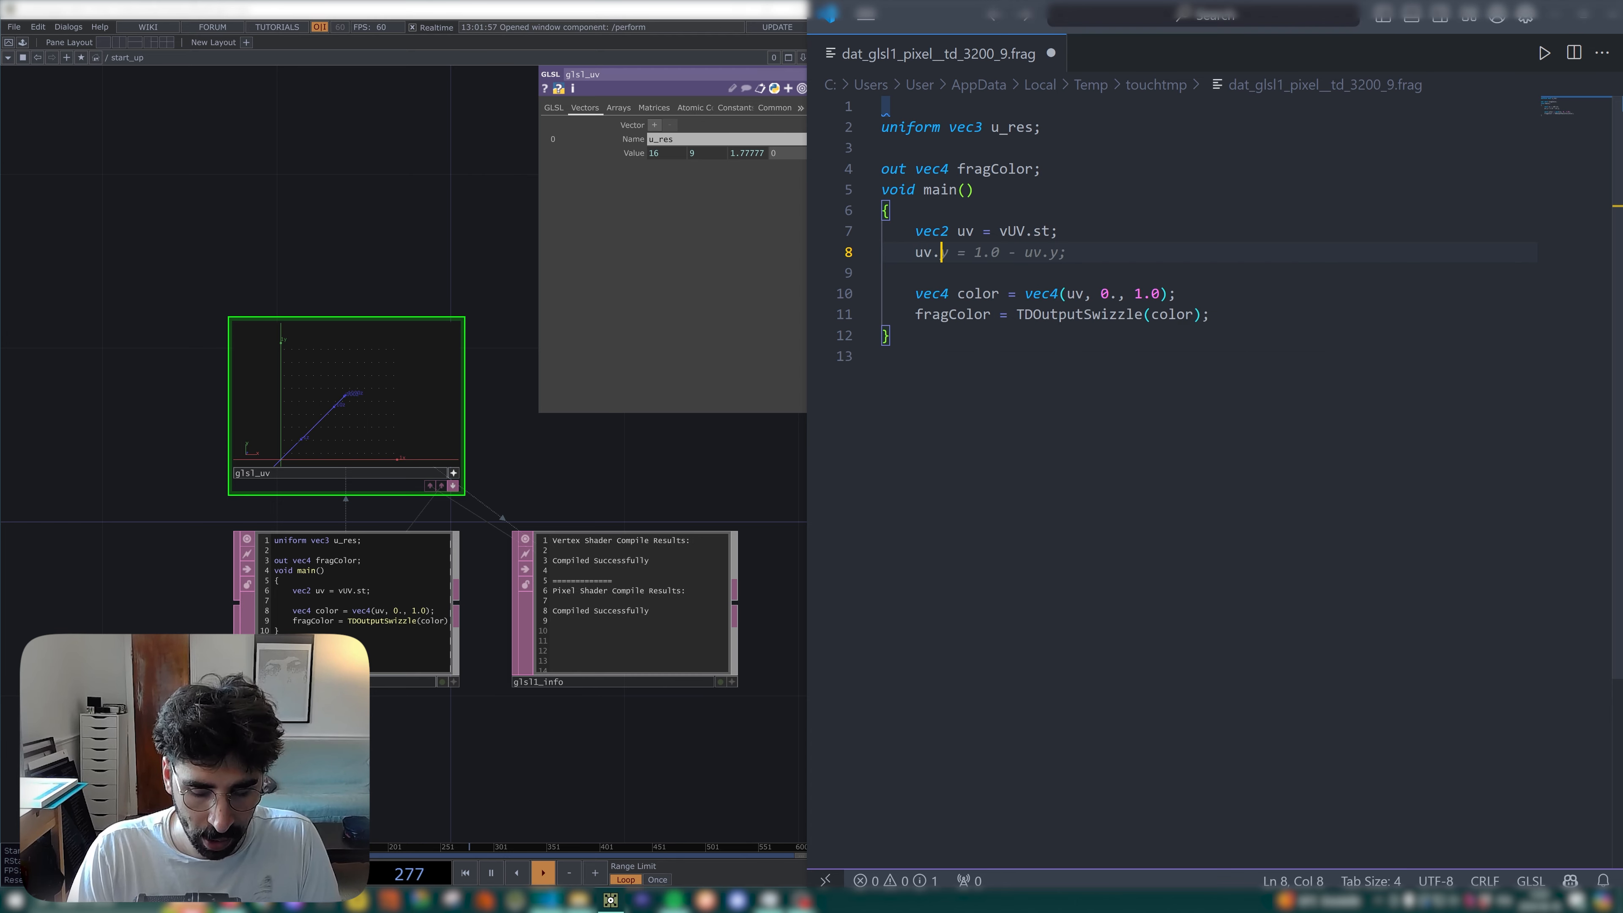
type("x *= ")
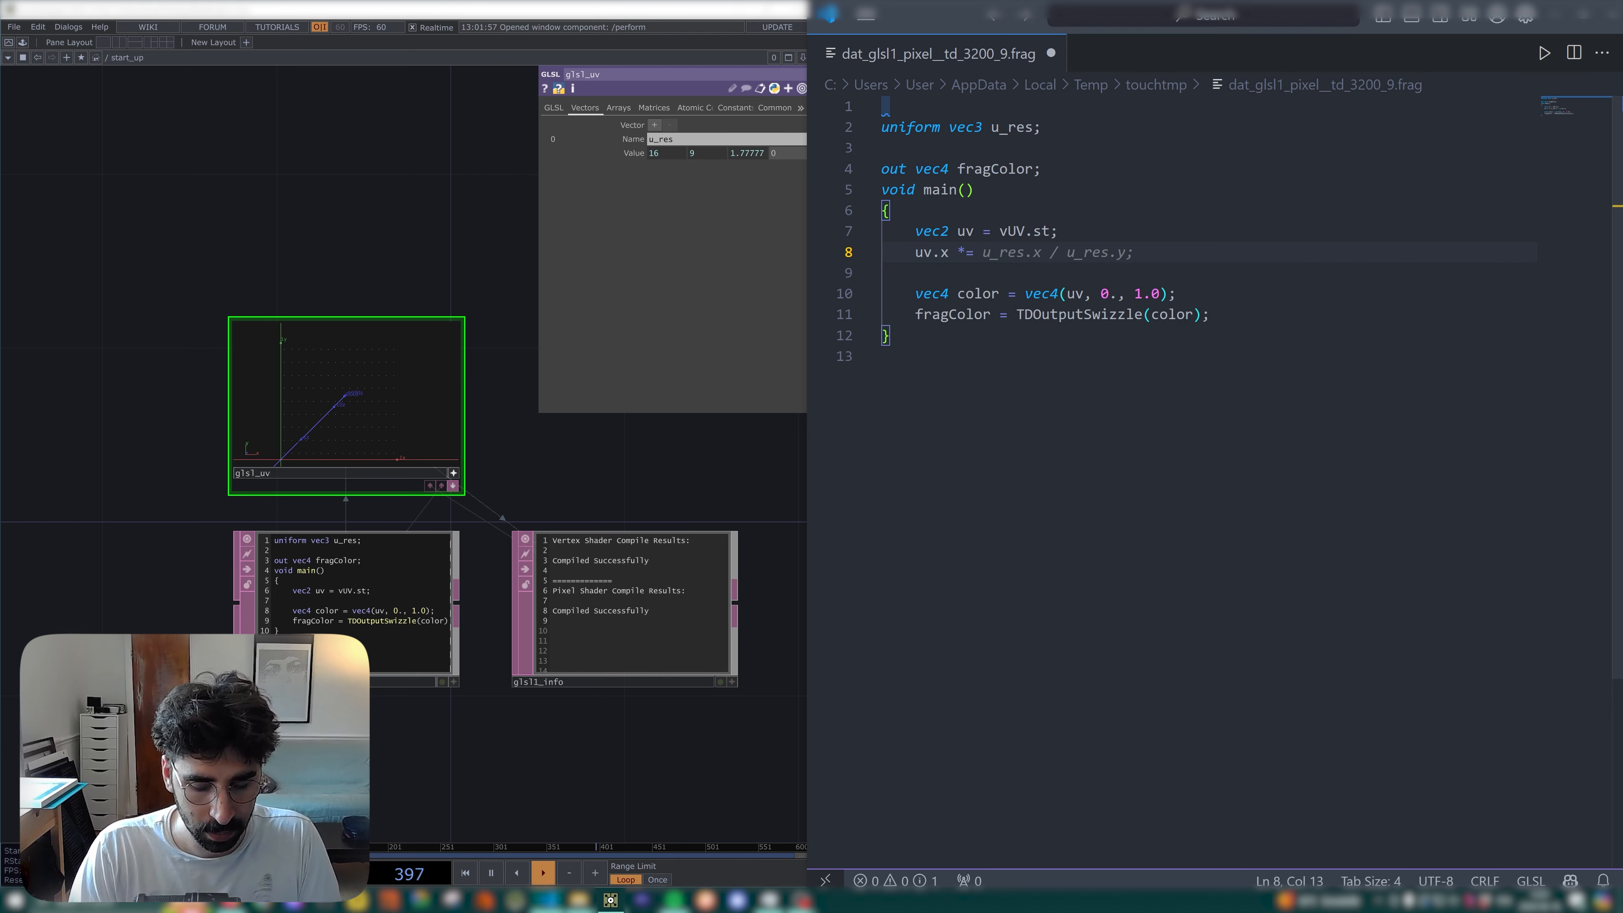
type("u_res.")
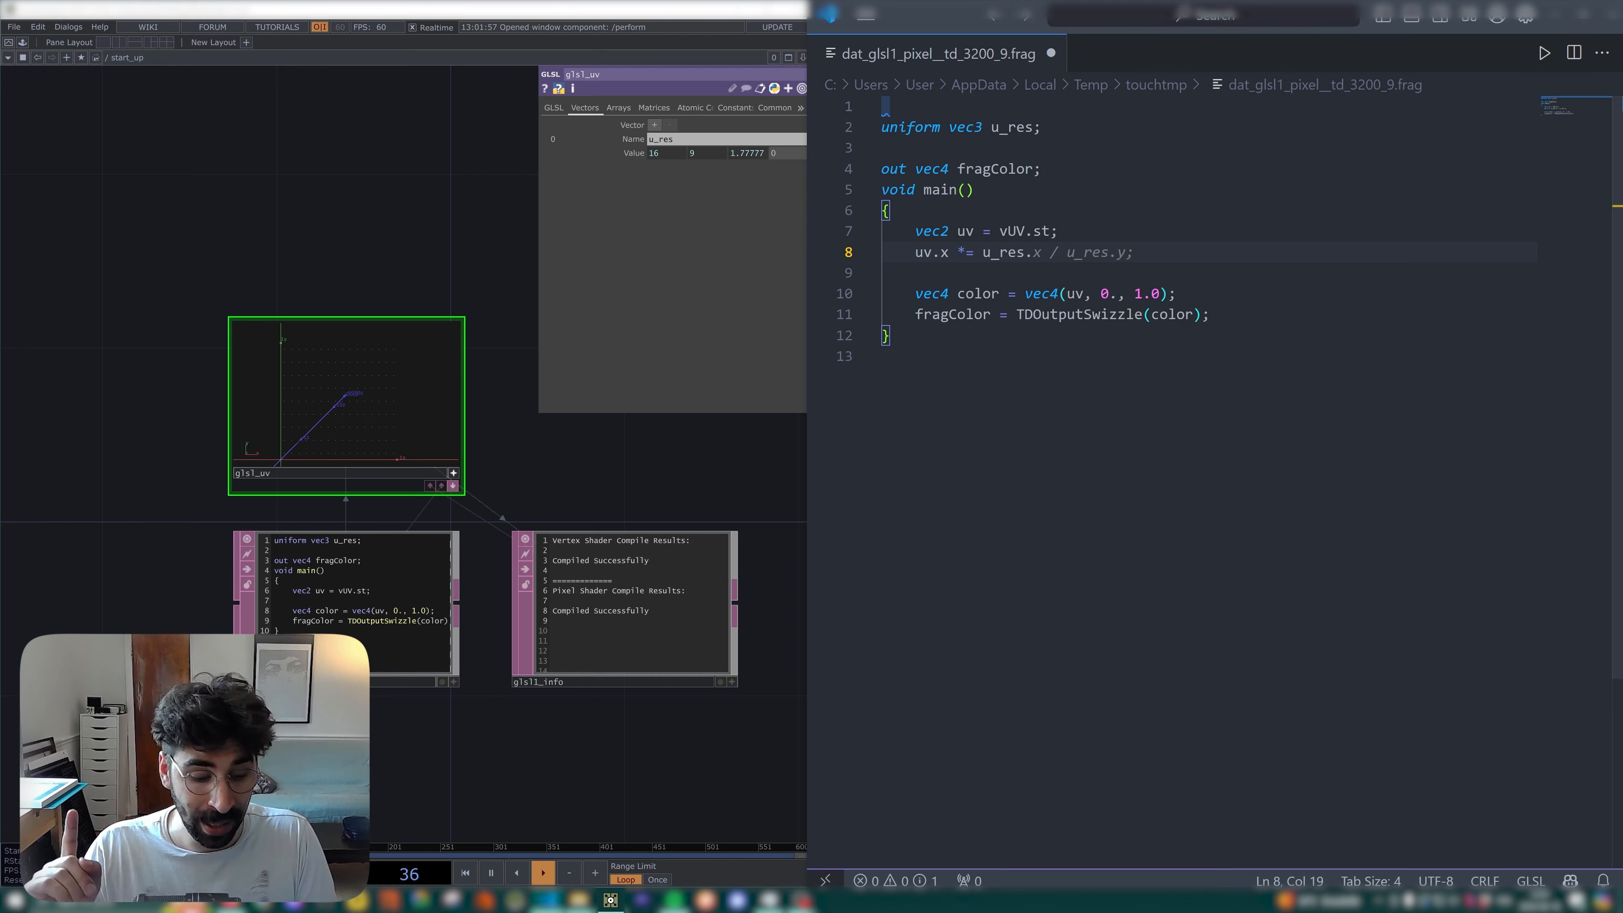
type("z")
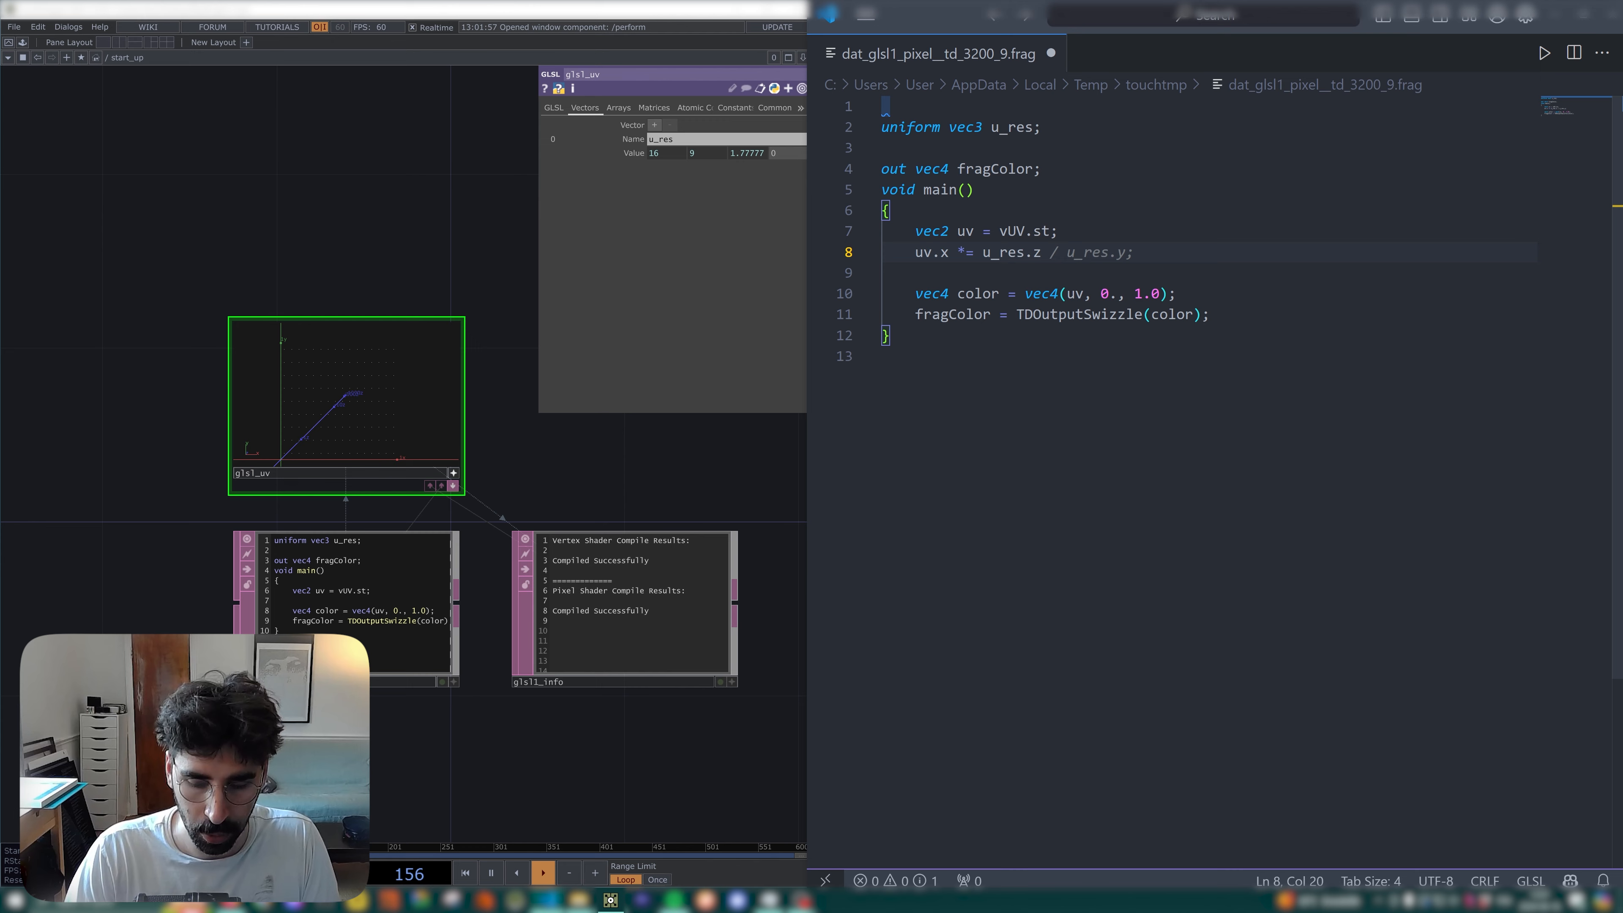
type(";")
key("ctrl+s")
left_click(312, 397)
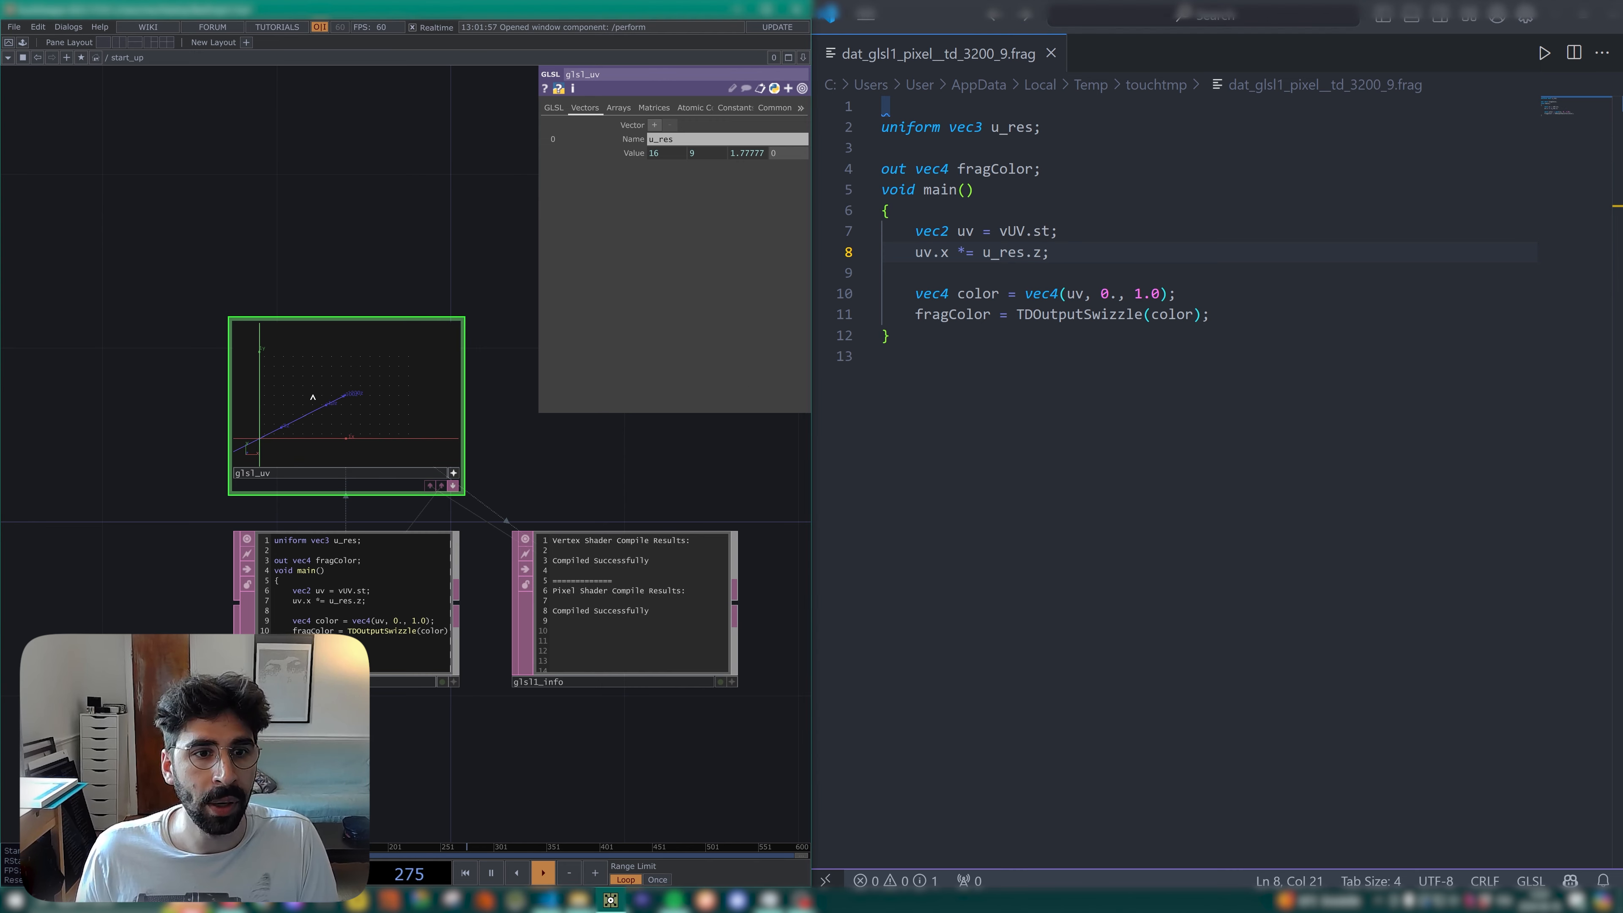
left_click_drag(312, 397, 310, 369)
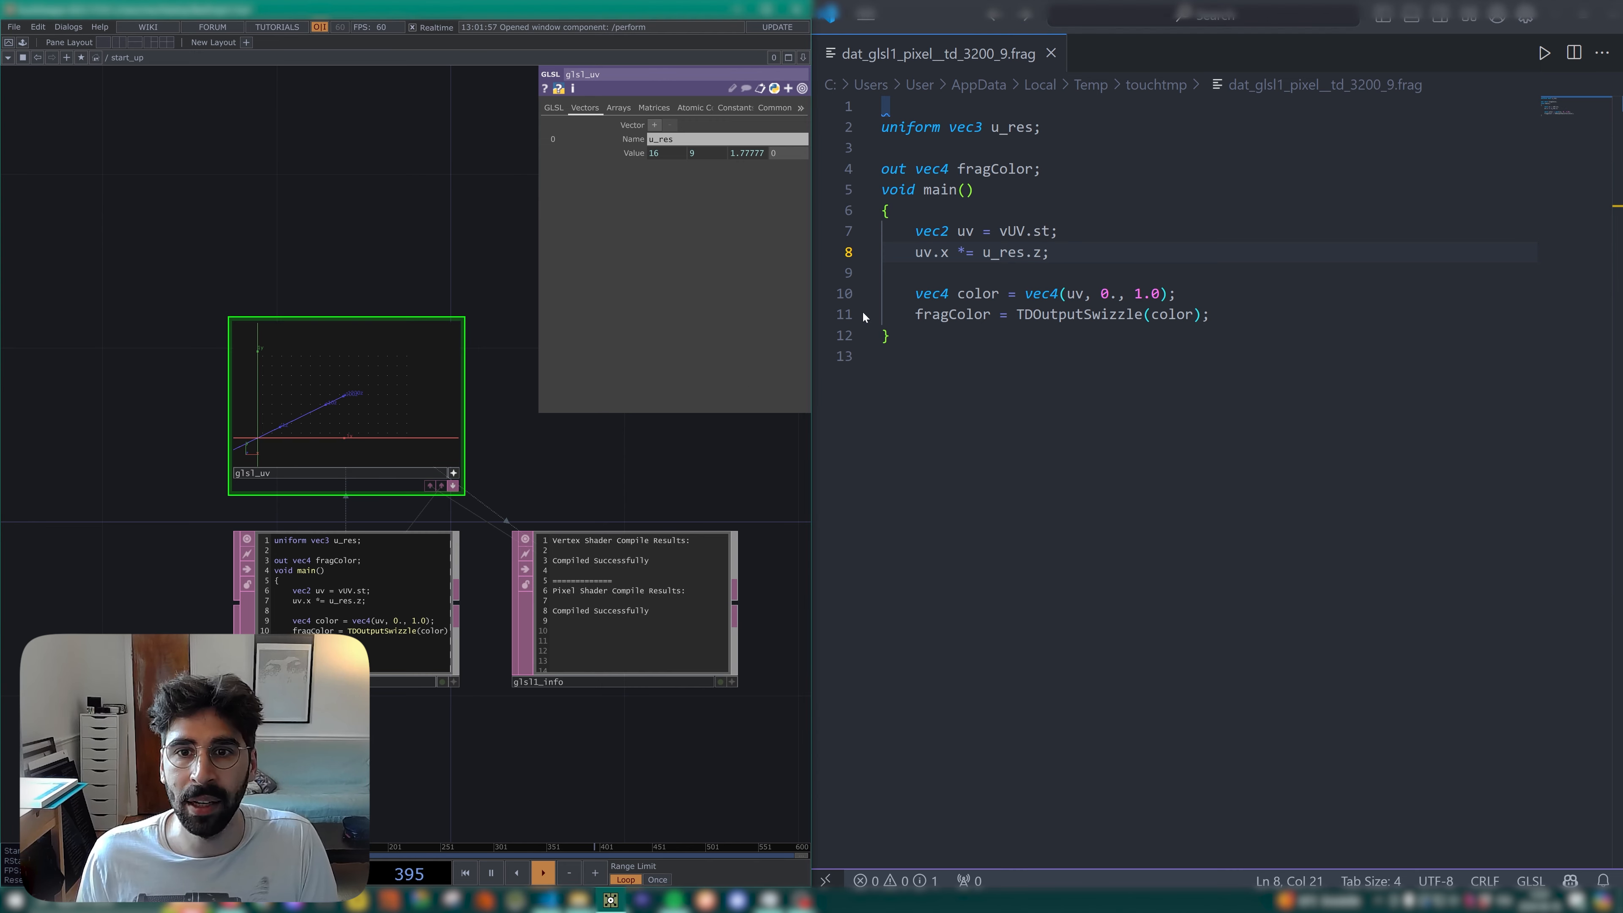
Return to the code editor, declare float pscale = 1. / res.y; below the uv.x line and save the shader.
key("alt+Tab")
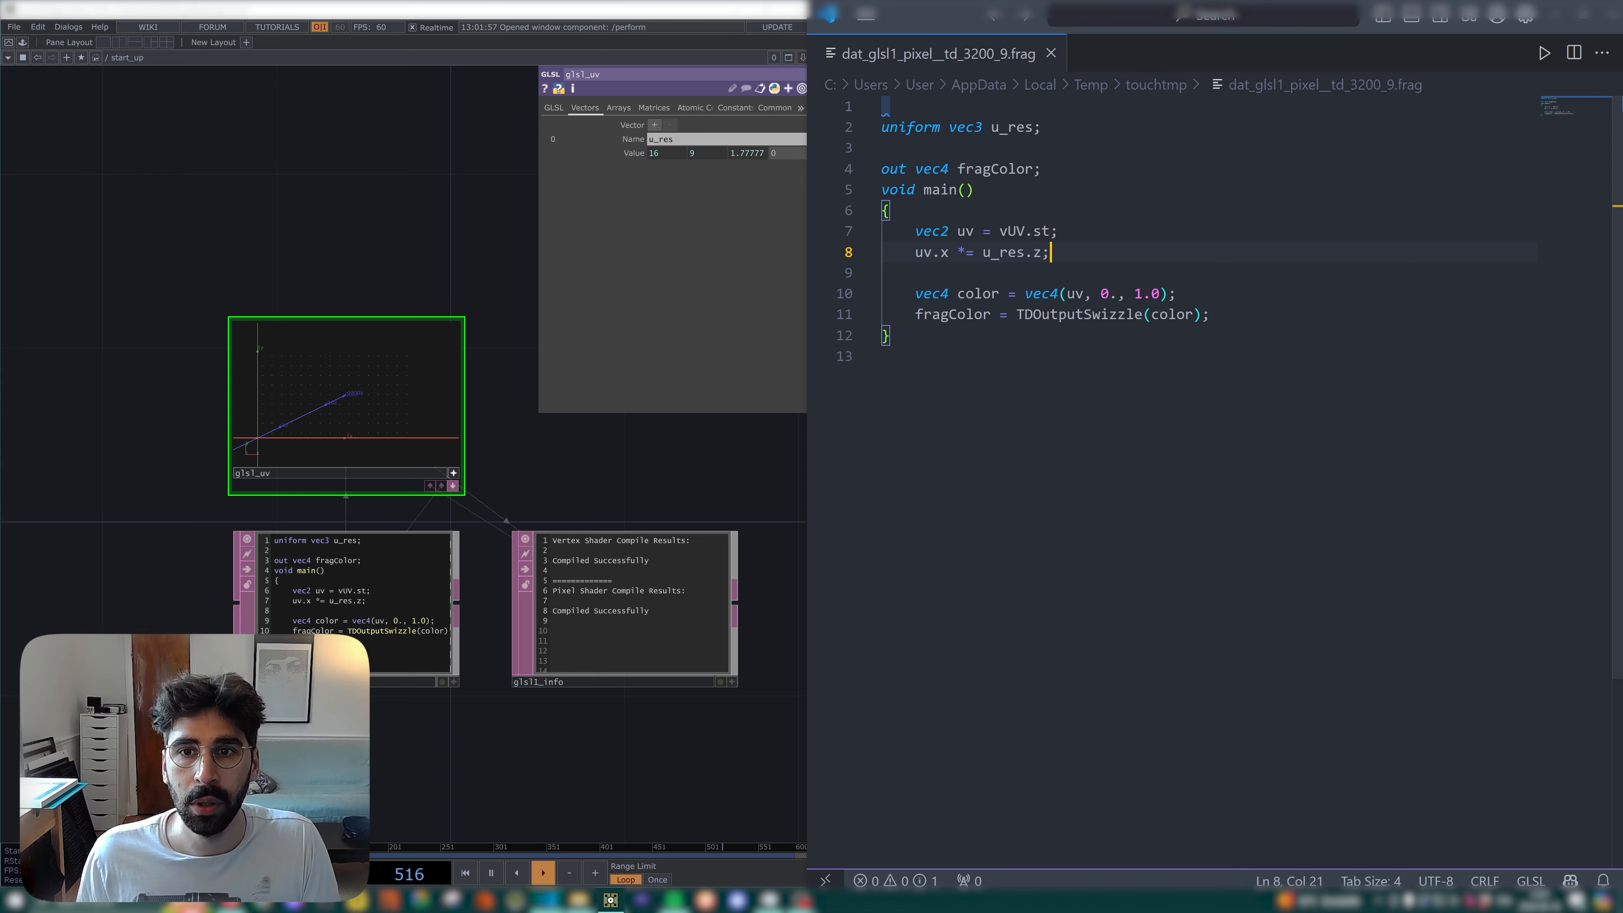
key("Return")
key("Return")
type("floa")
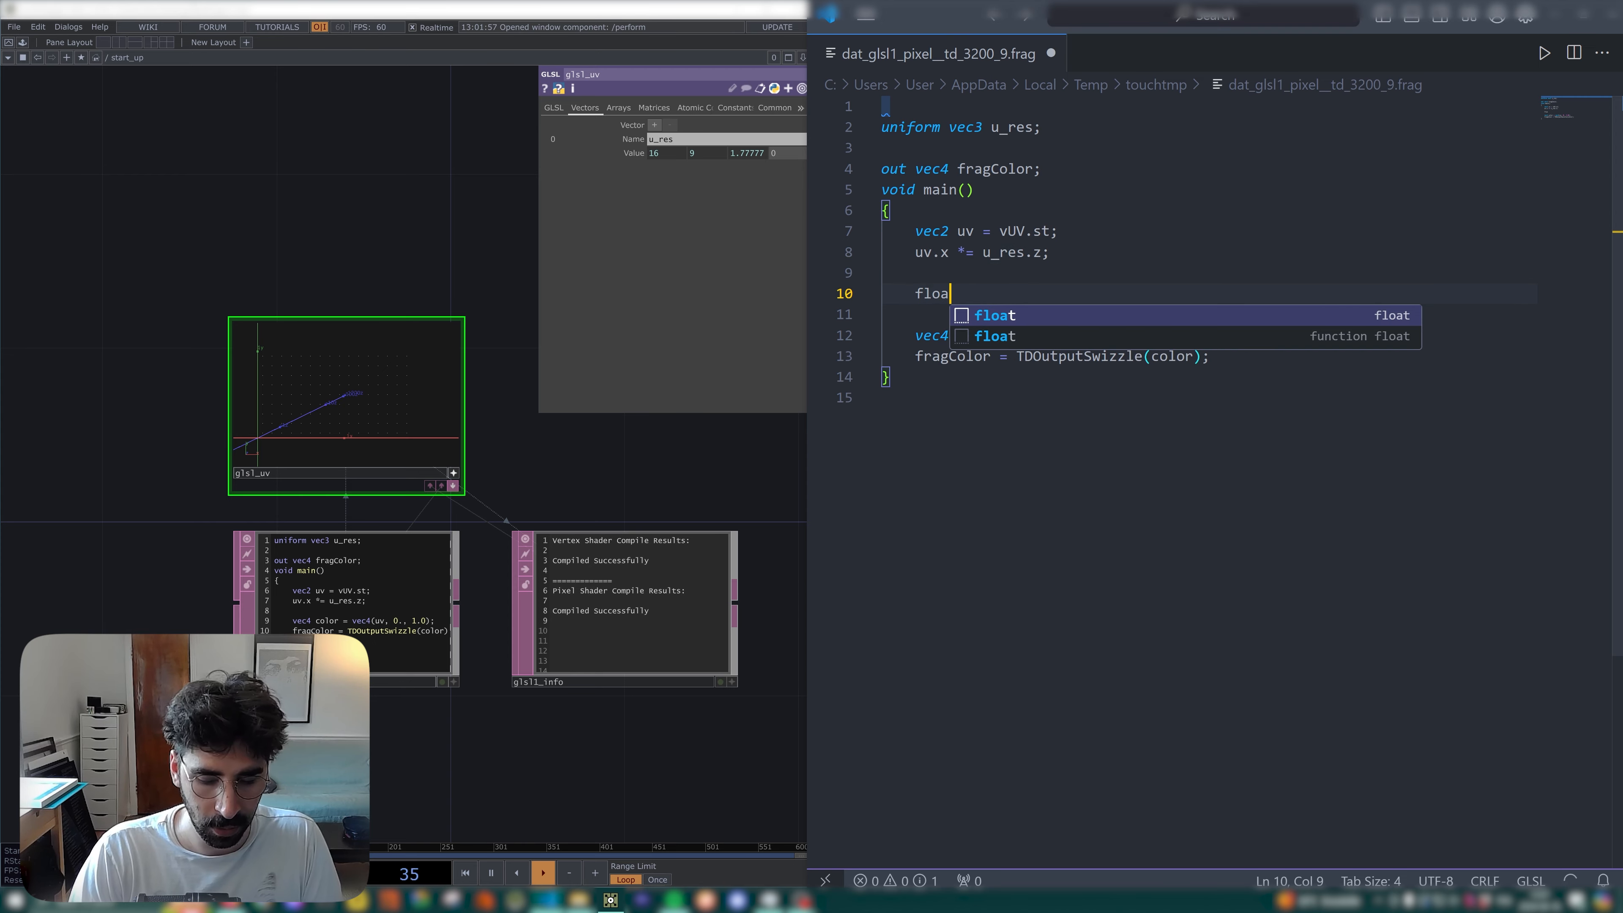
type("t psca")
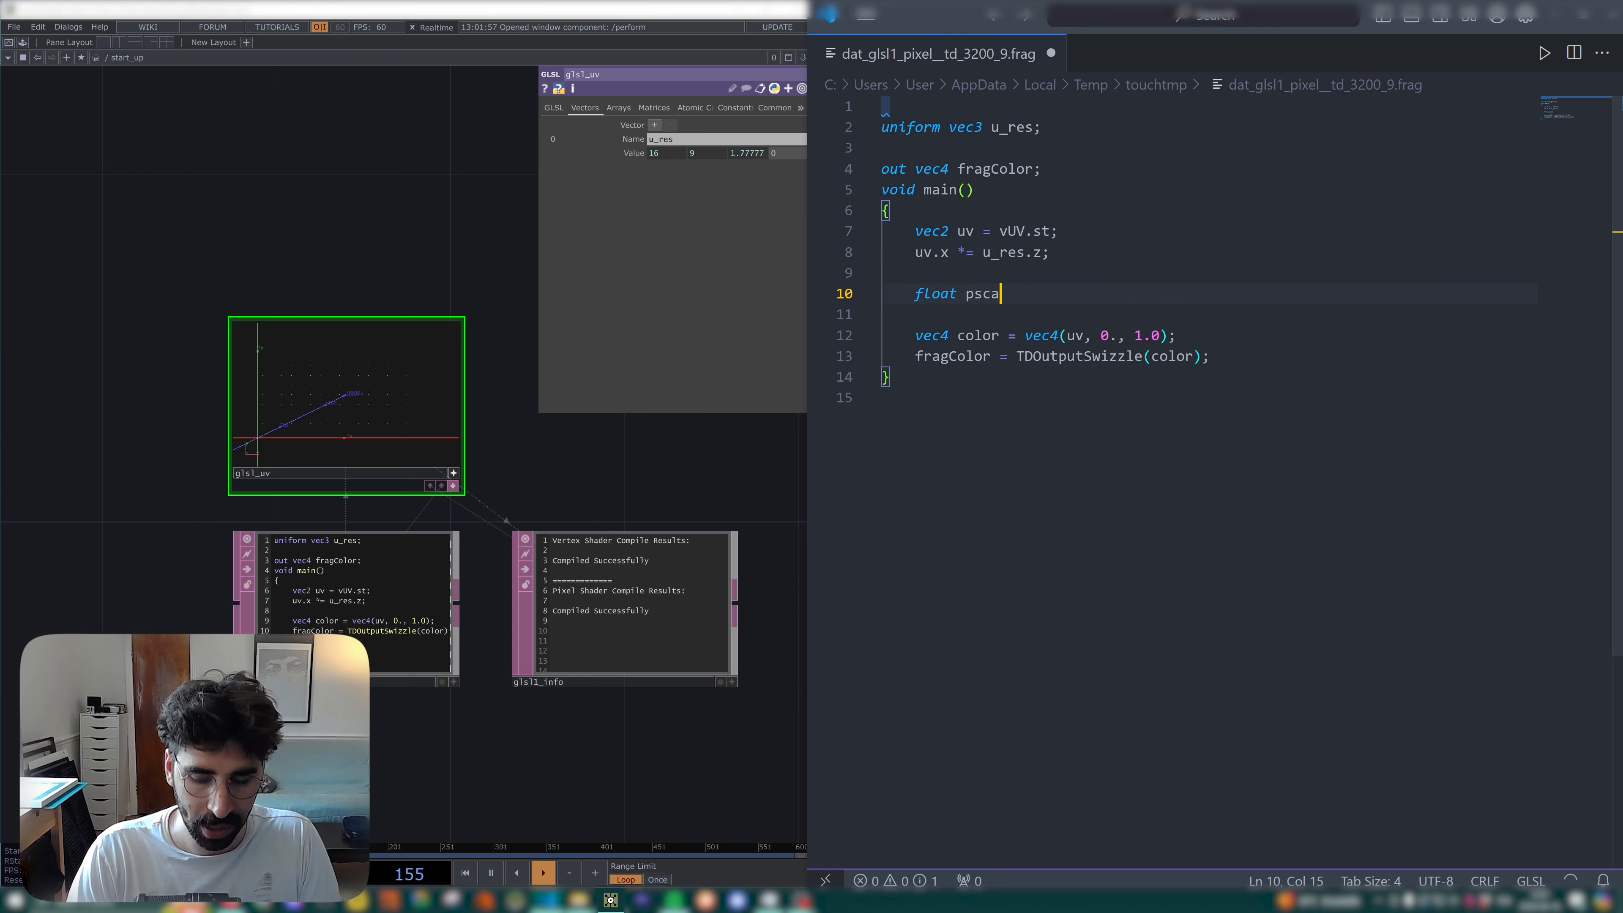
type("le = 1/")
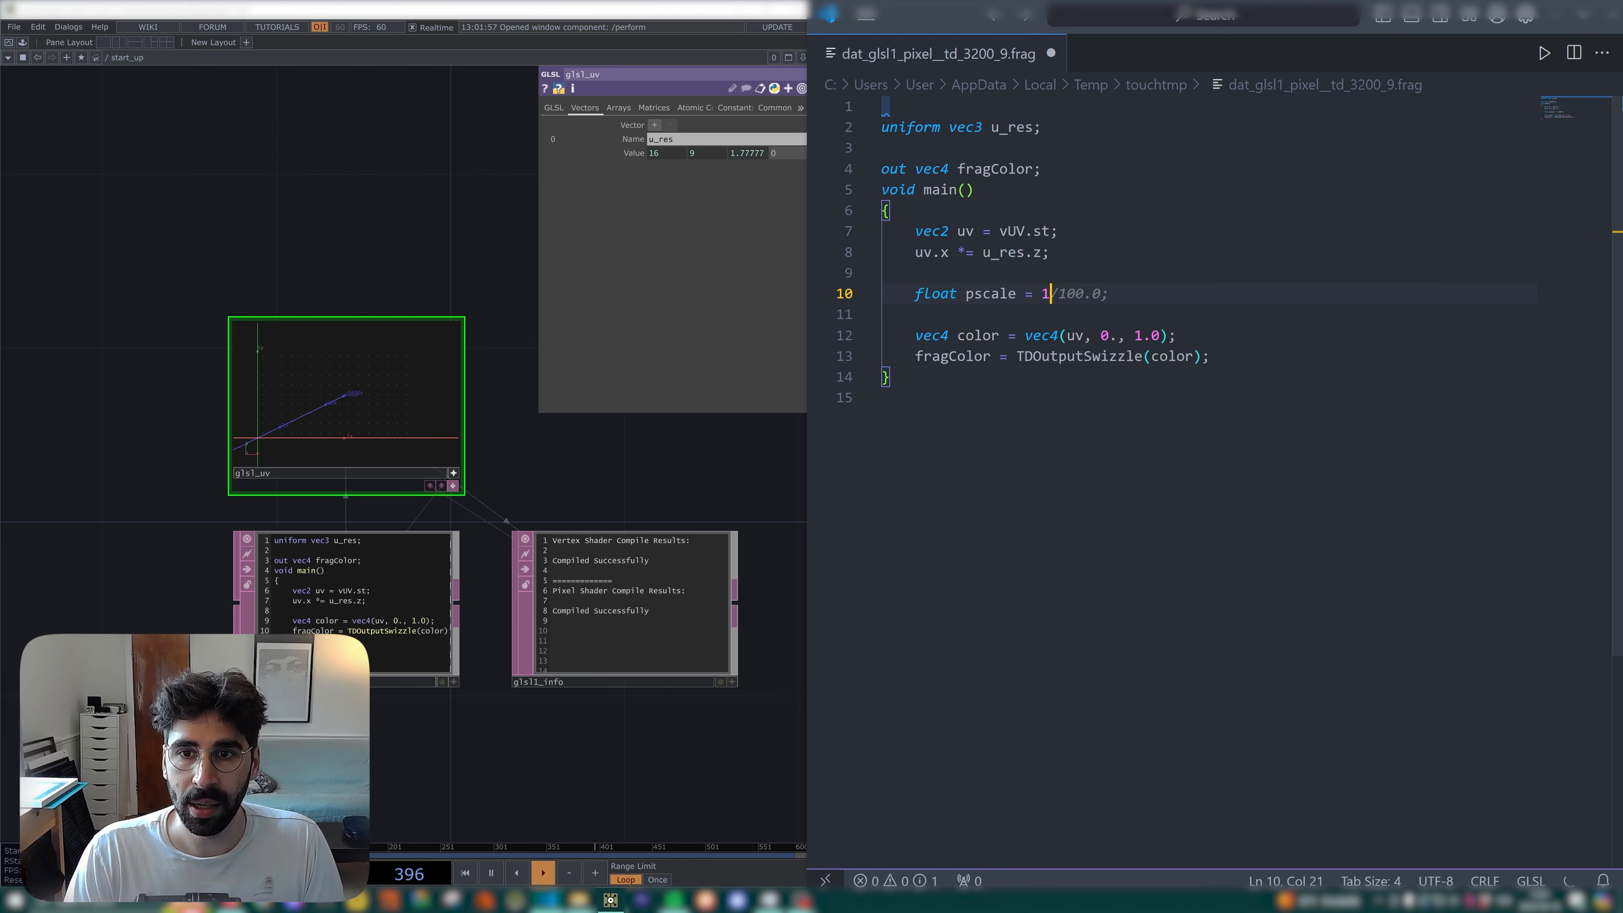
key("BackSpace")
type(". / ")
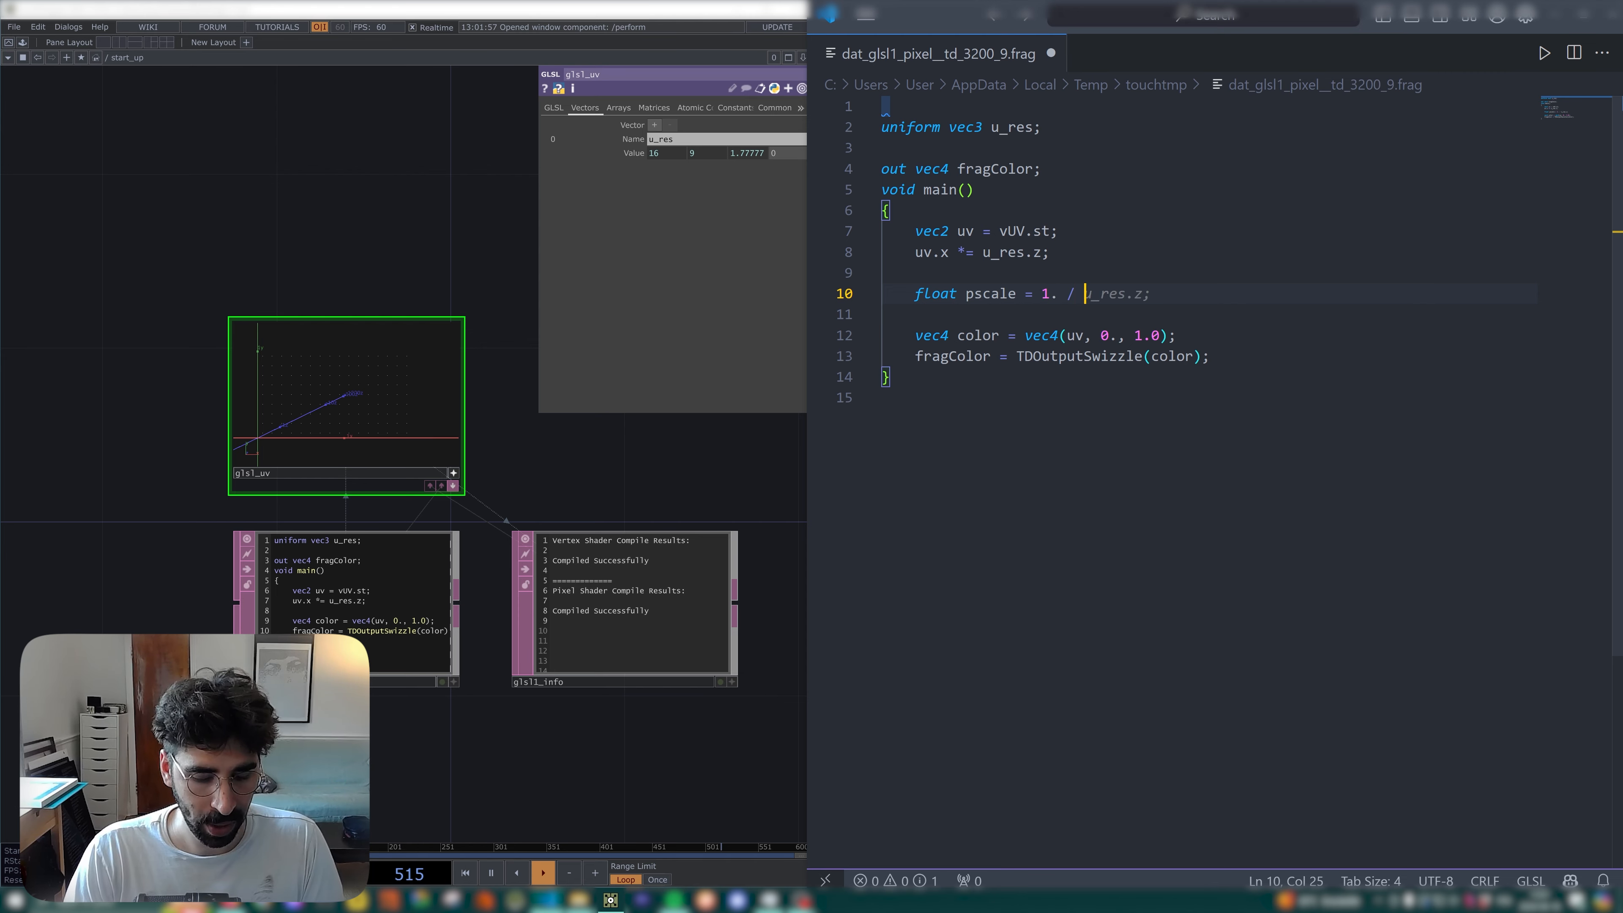
type("res.y;")
key("ctrl+s")
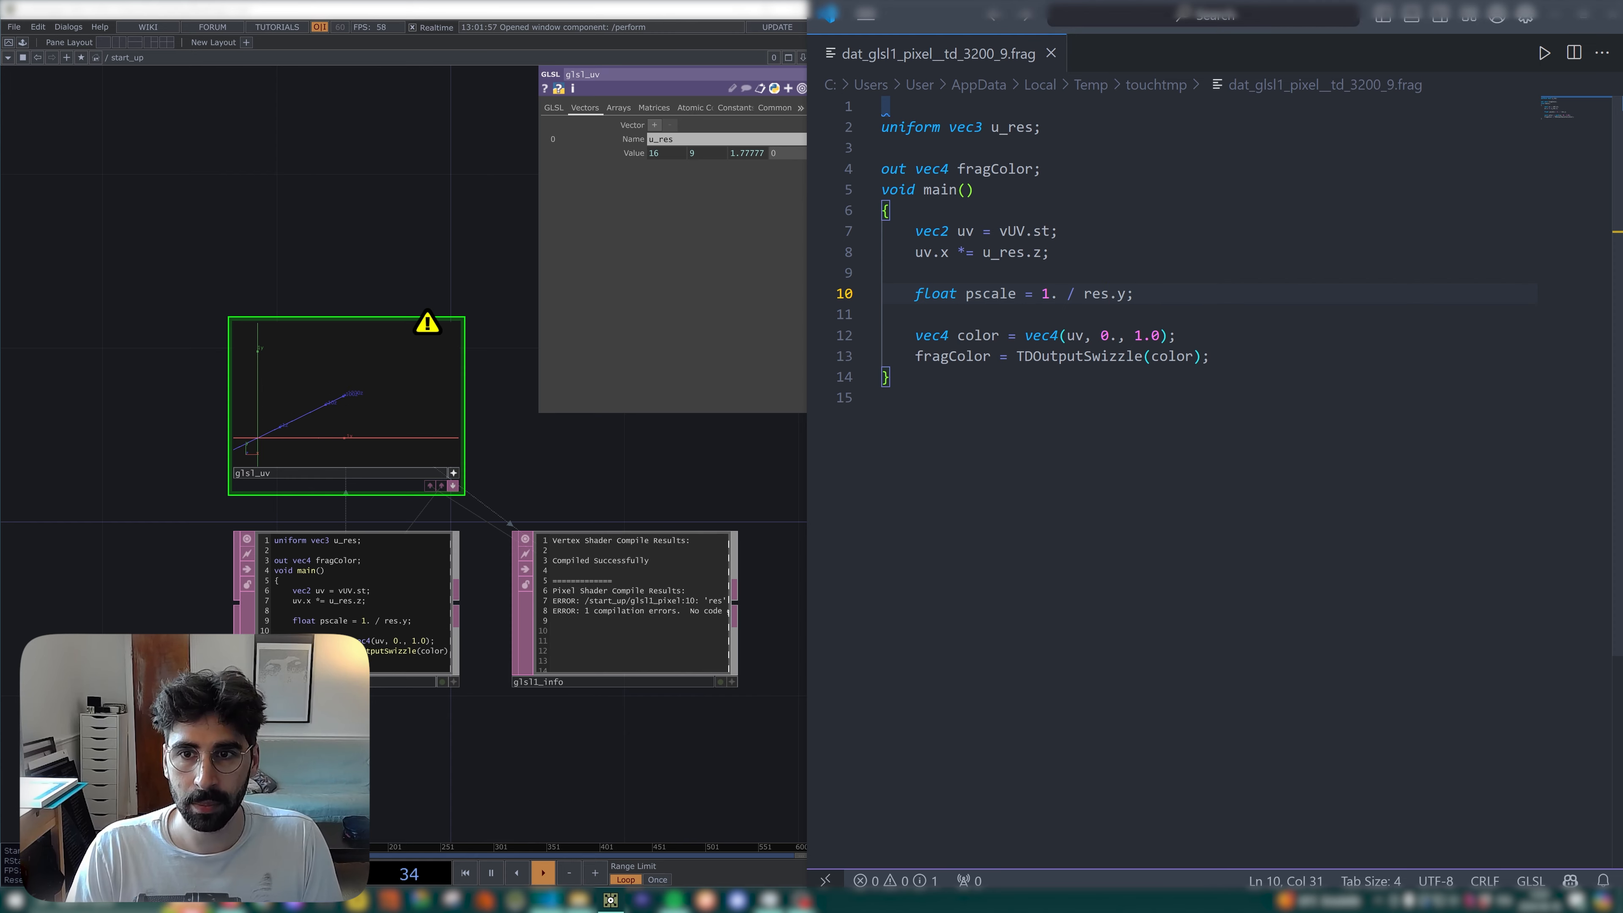
Correct the divisor in the pscale declaration to u_res.y and save the shader.
key("Left")
key("Left")
key("Left")
key("Left")
key("Left")
key("Left")
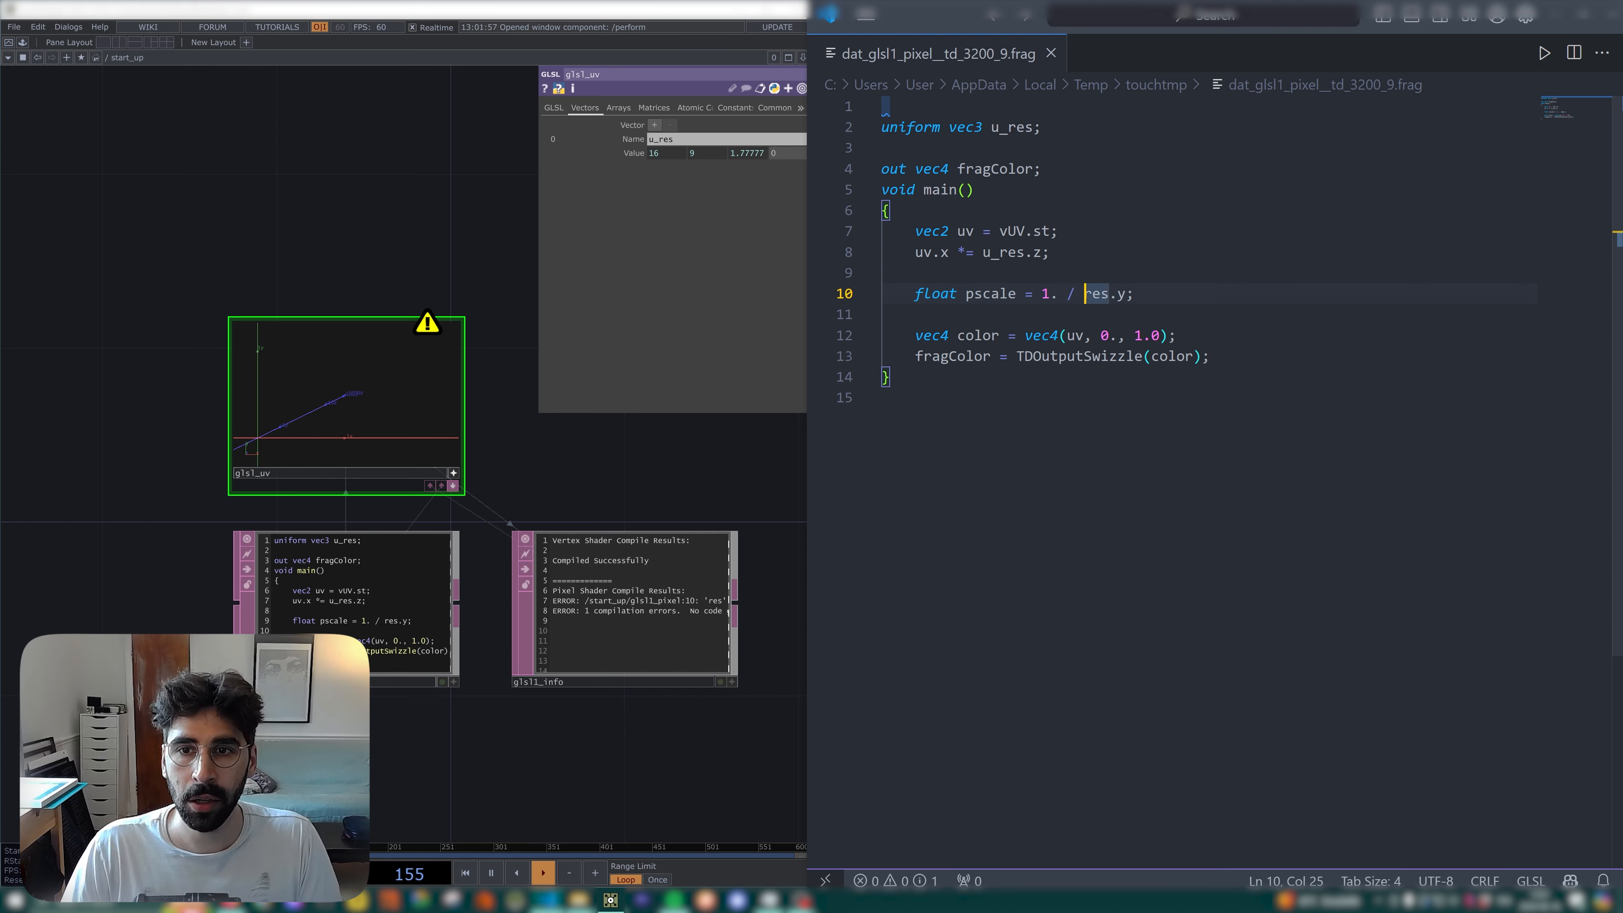
type("u_")
key("ctrl+s")
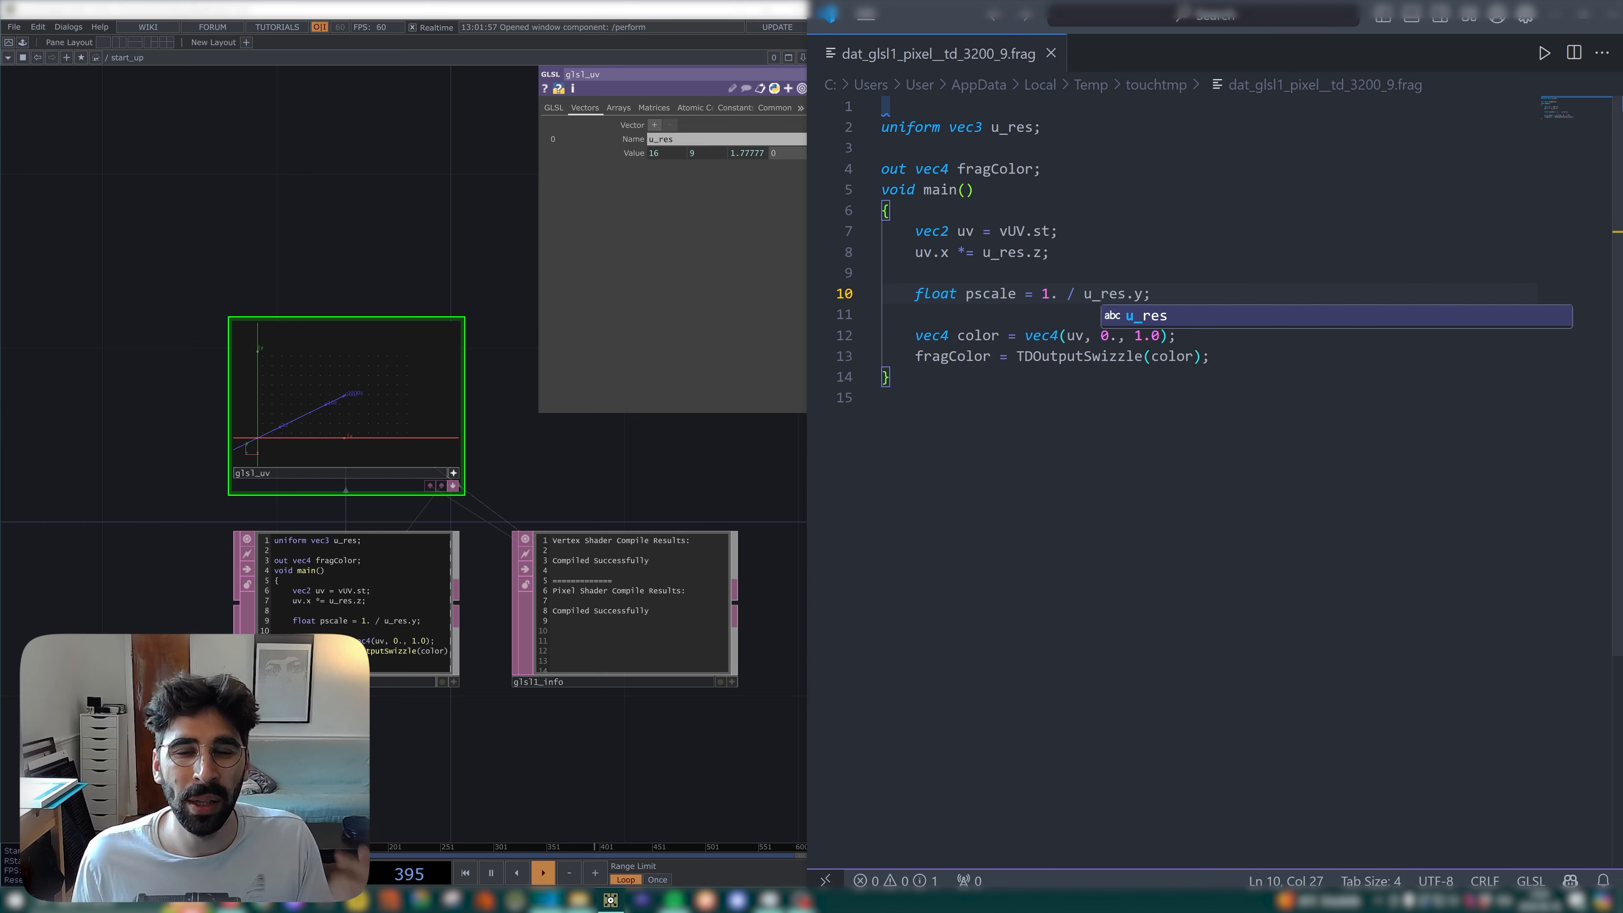
Replace the third component of the color vec4 with pscale and save the shader.
key("Down")
key("Down")
key("Right")
key("Right")
key("shift+Left")
key("shift+Left")
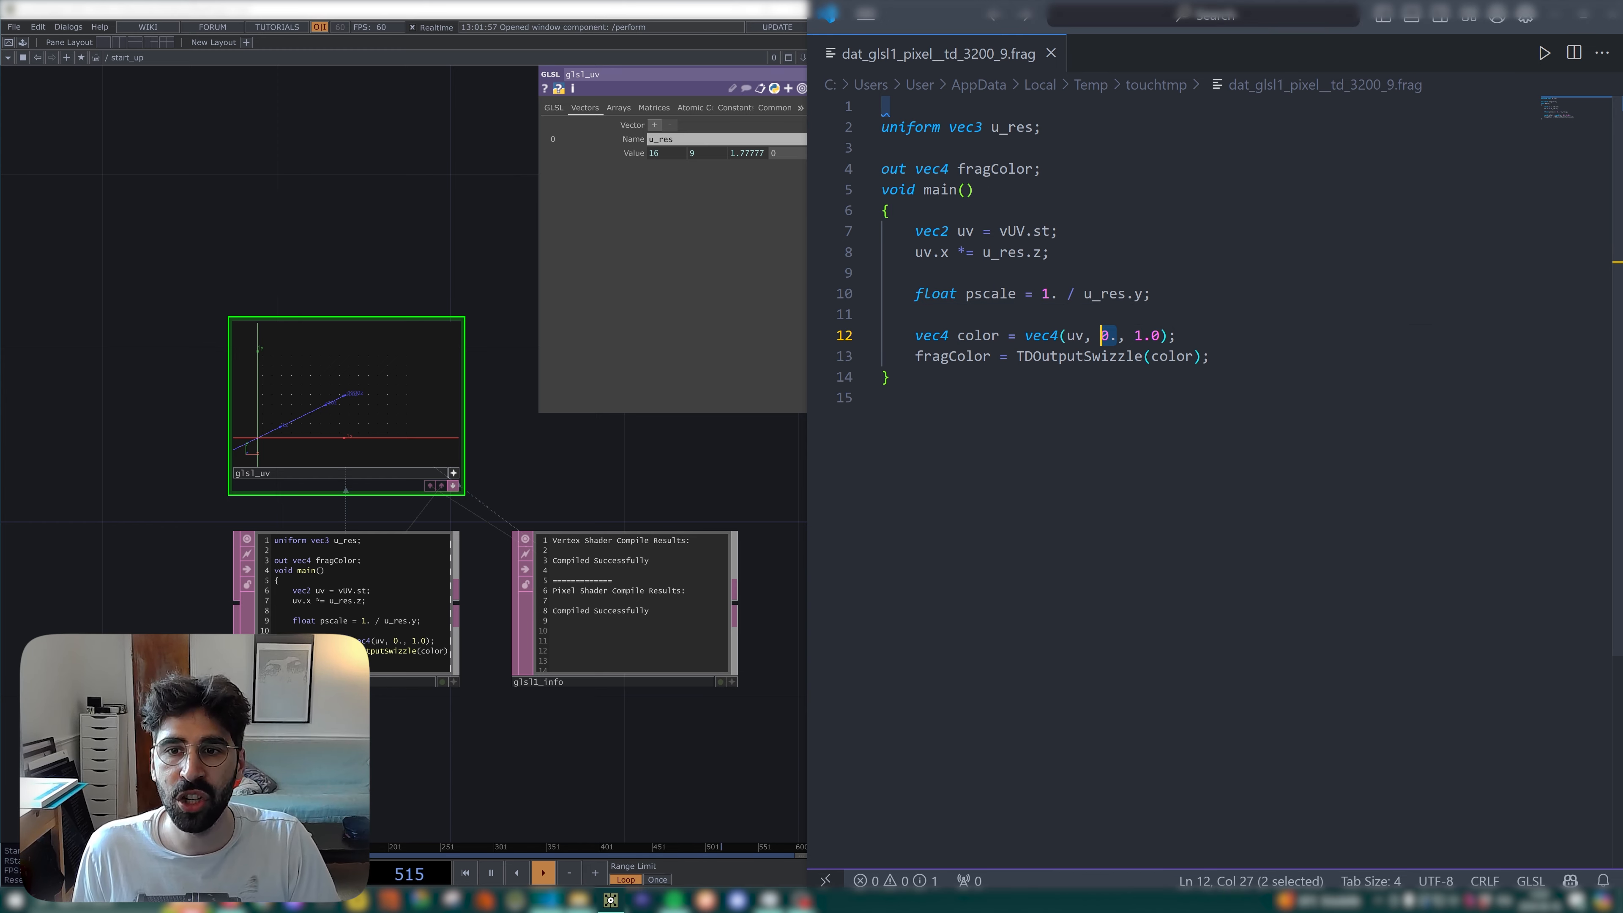
type("psac")
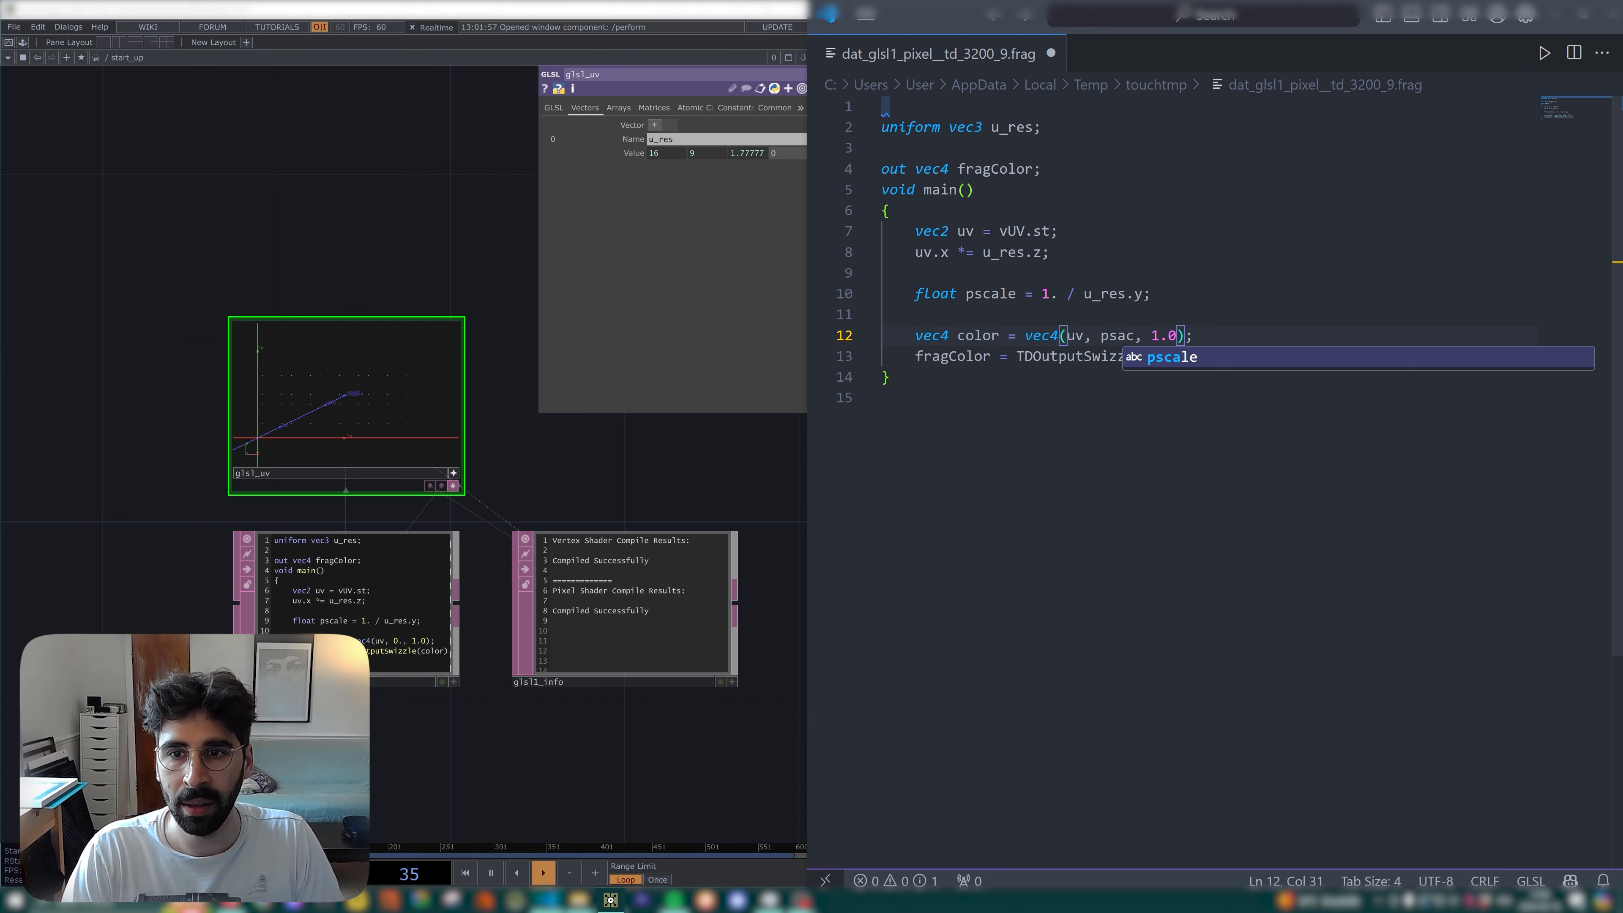
key("BackSpace")
key("BackSpace")
type("cale")
key("ctrl+s")
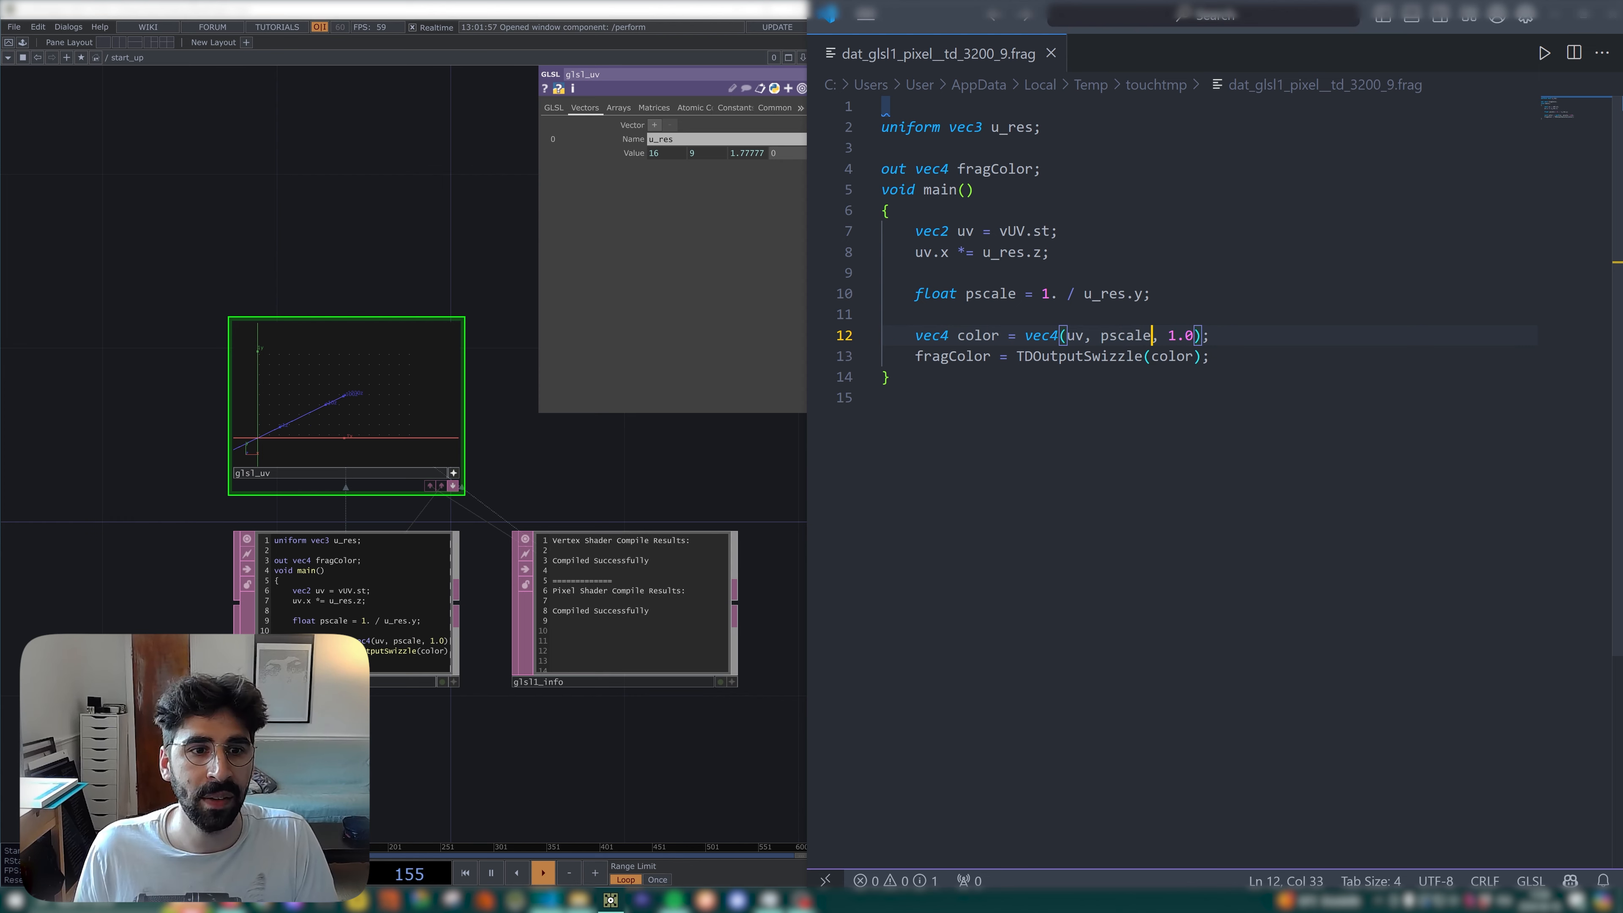
Switch the glsl_uv viewer in TouchDesigner from points back to the image display.
double_click(1119, 335)
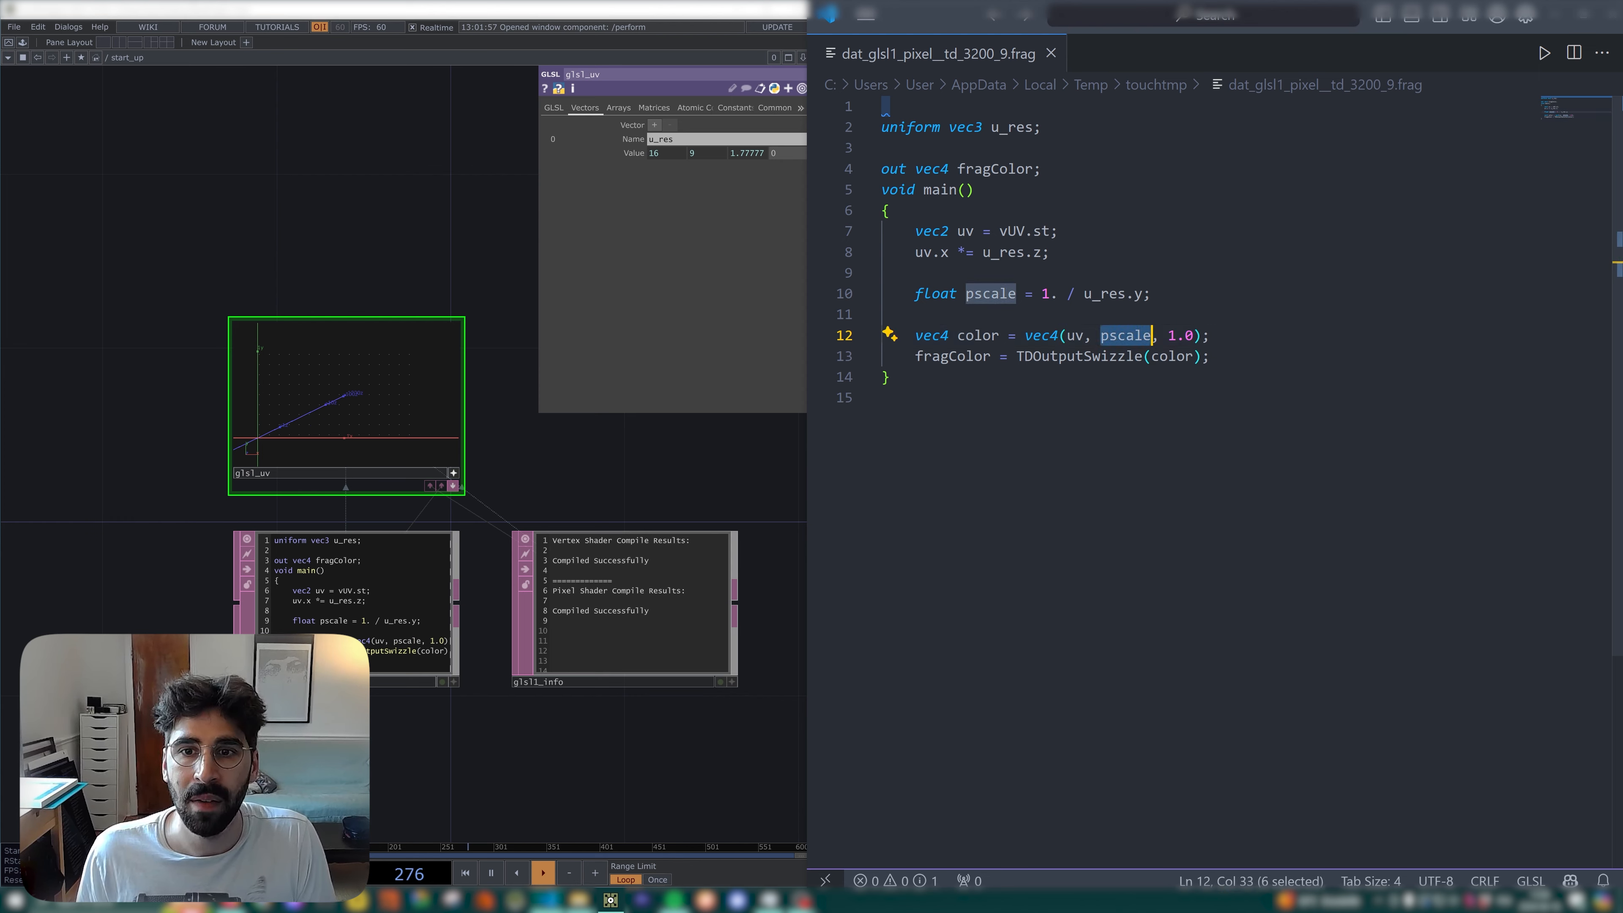
left_click(992, 336)
left_click(975, 335)
left_click(528, 453)
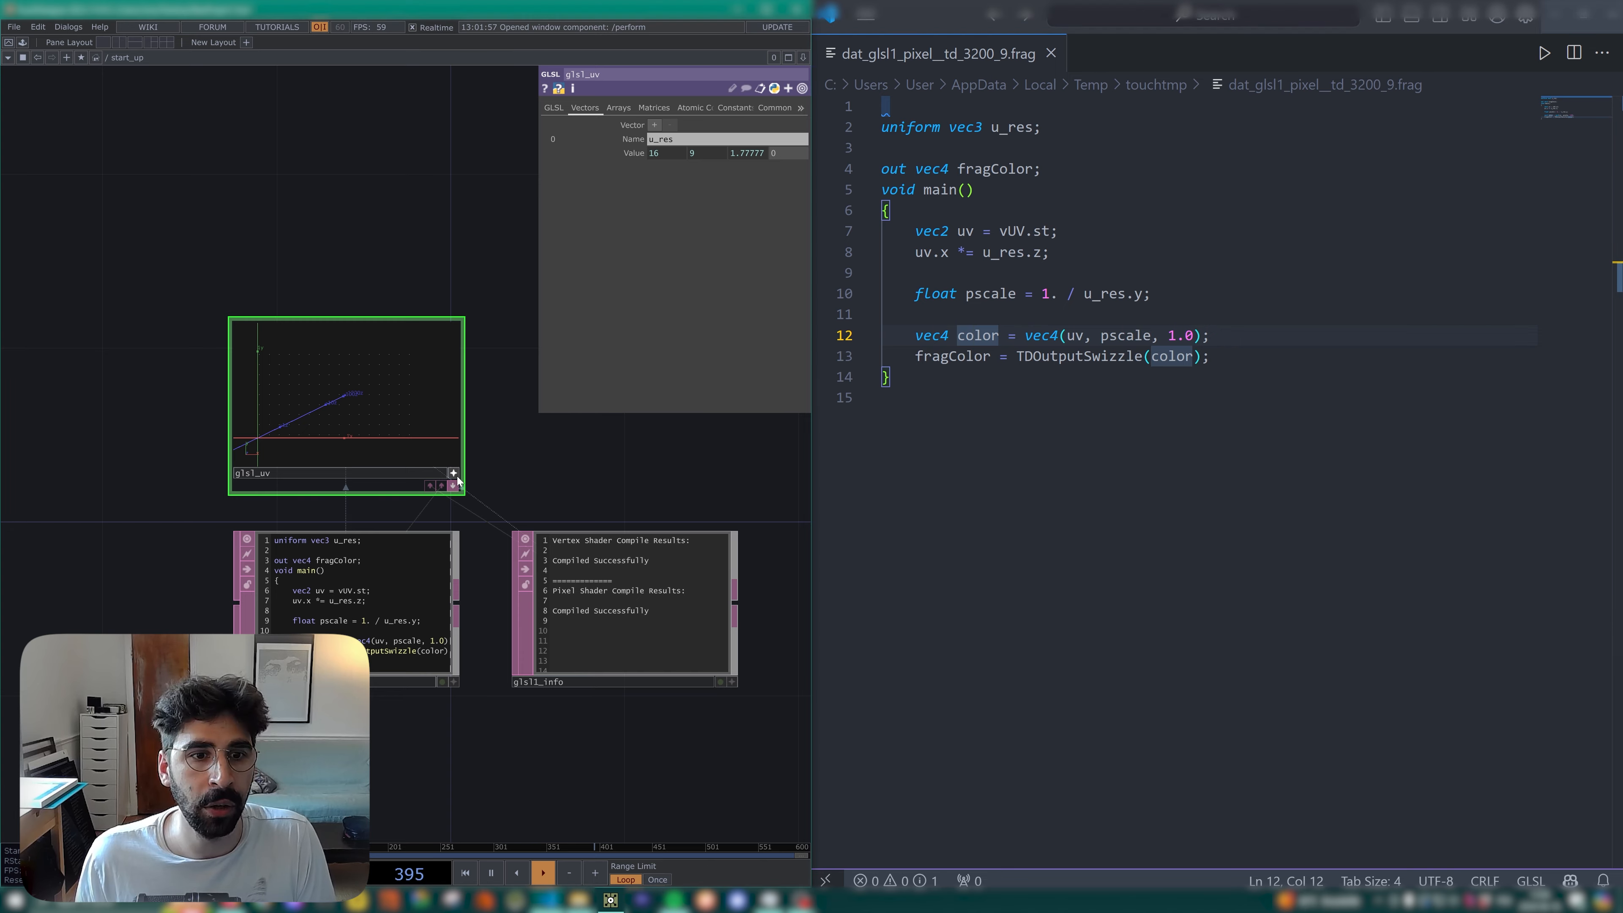
key("p")
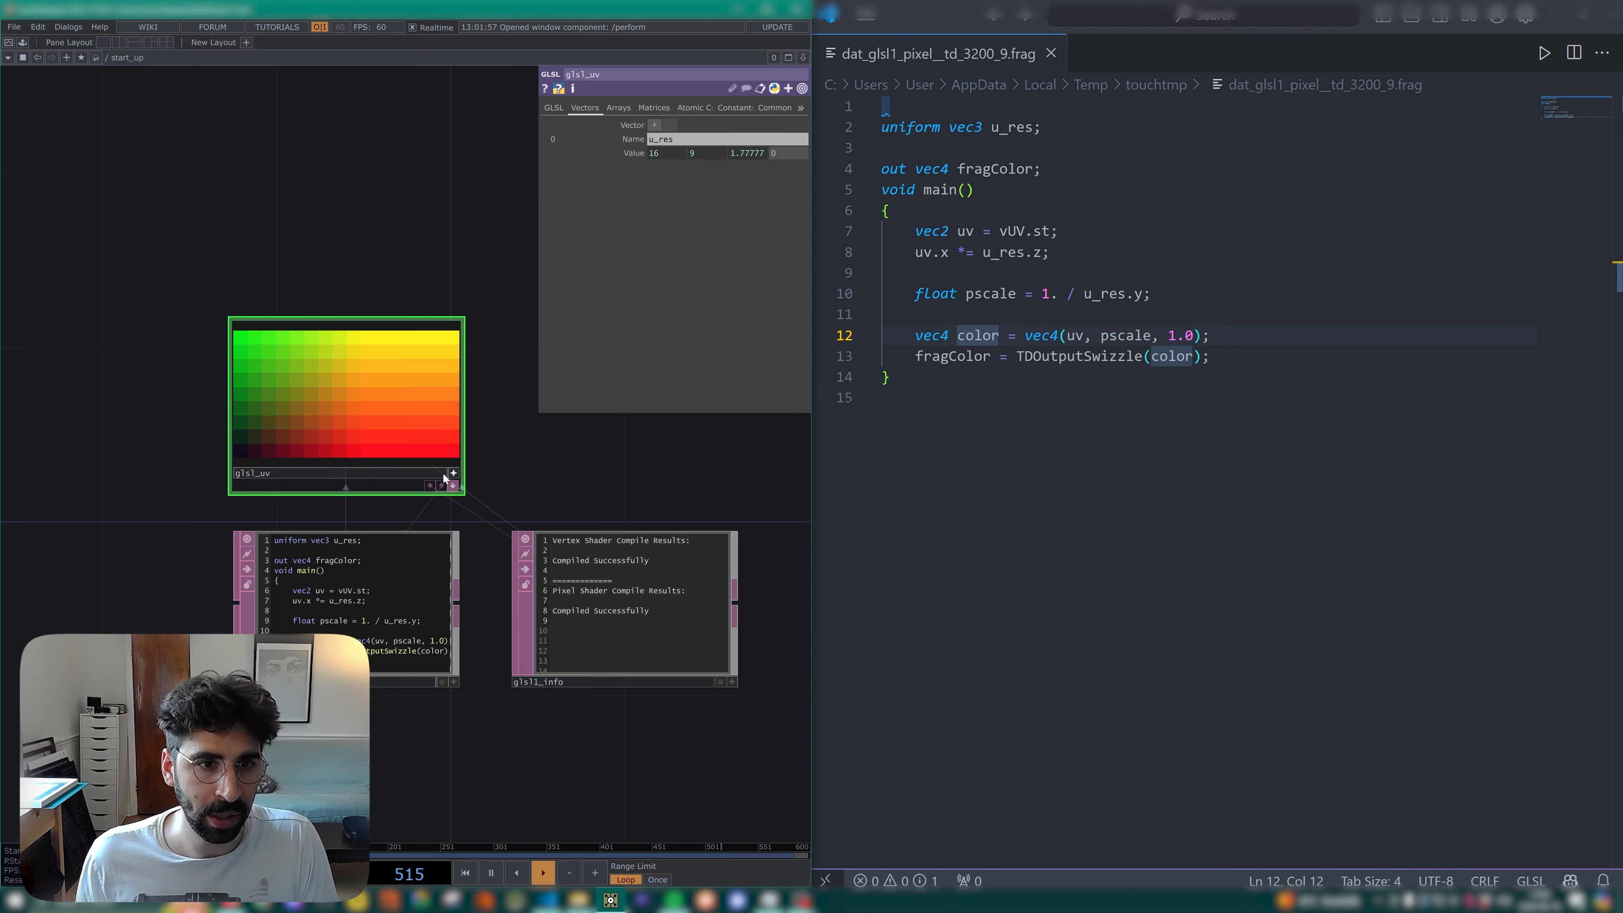
Deactivate the glsl_uv node's viewer and maximize the TouchDesigner window over the code editor.
left_click(453, 473)
scroll(550, 452, "down", 3)
left_click_drag(602, 425, 448, 470)
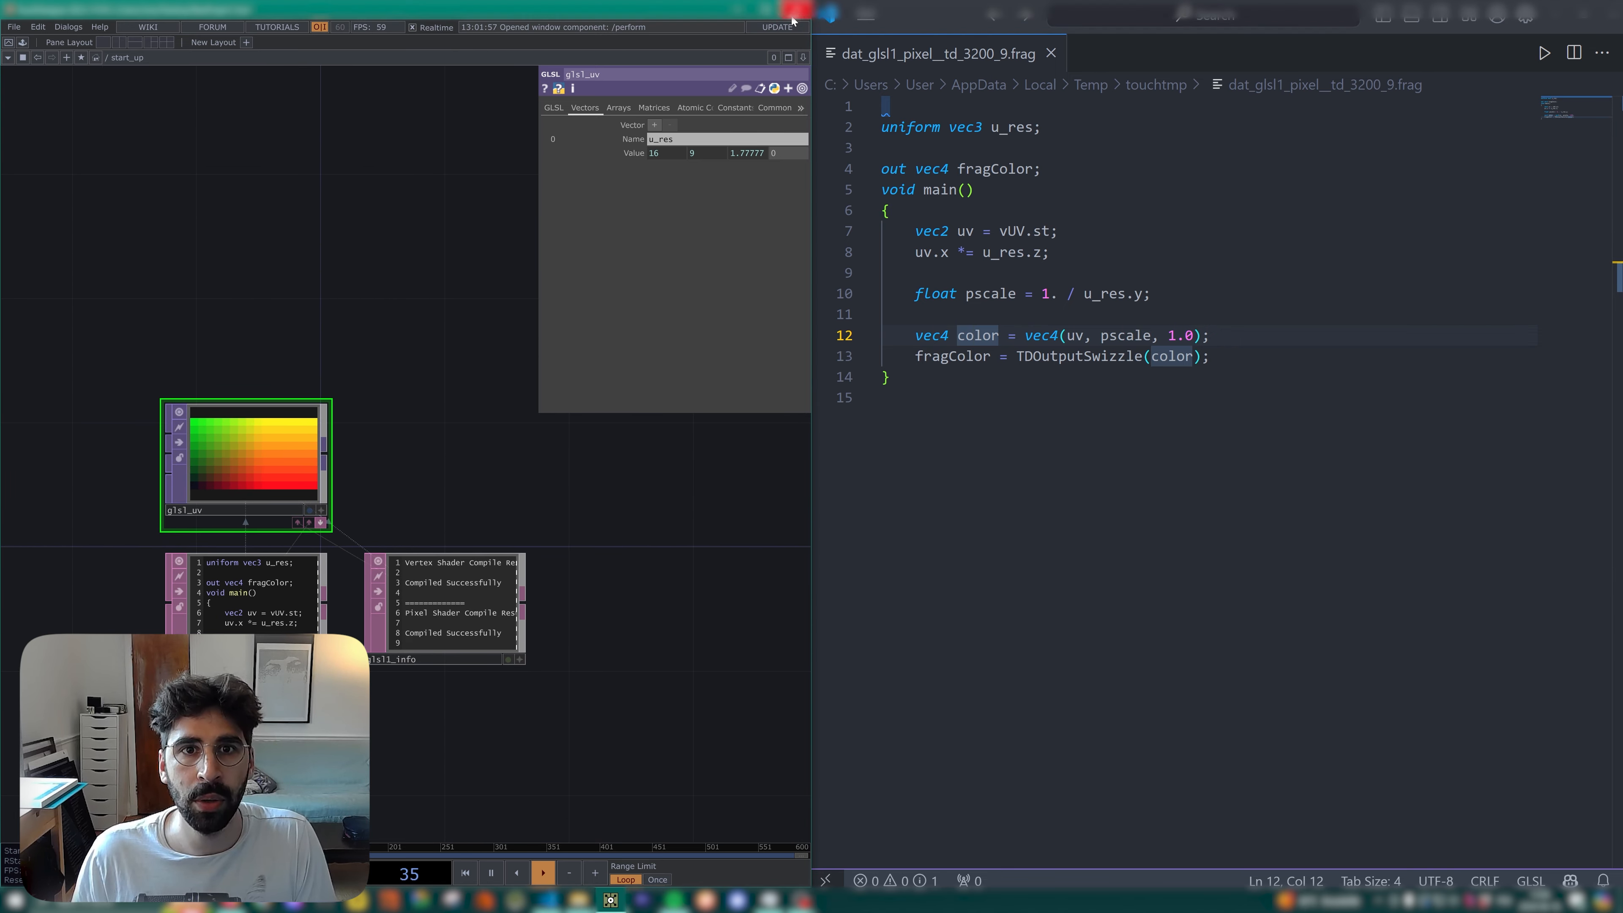
left_click(767, 10)
scroll(713, 456, "down", 3)
left_click_drag(714, 456, 789, 471)
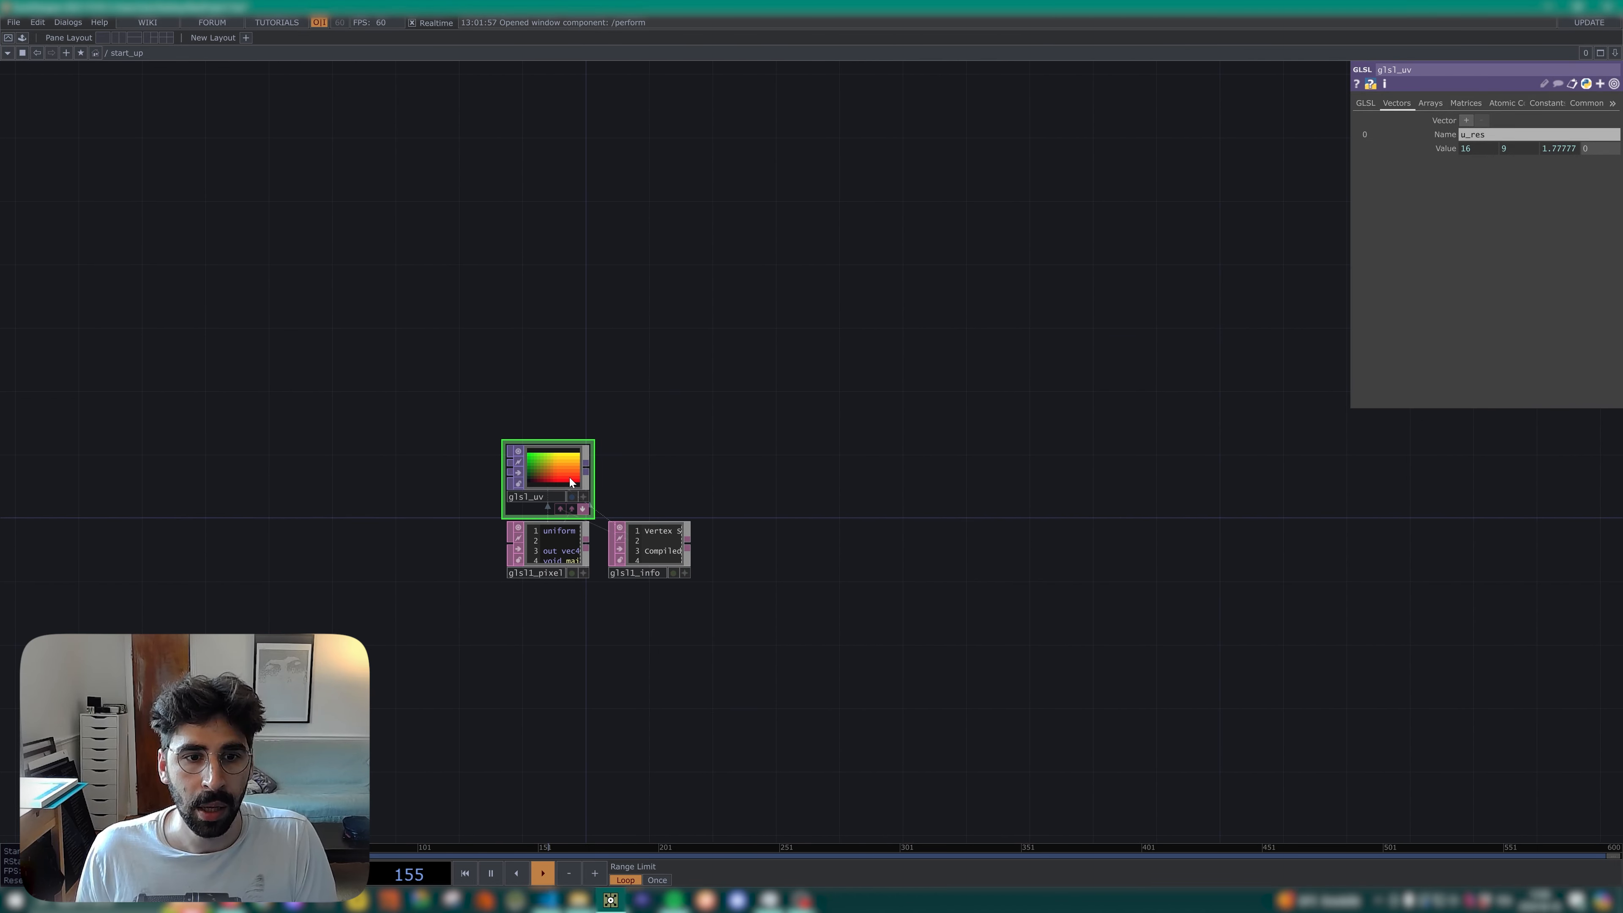
Append a Null TOP to the output of glsl_uv and rename it null_pos.
key("alt+n")
left_click_drag(685, 470, 683, 480)
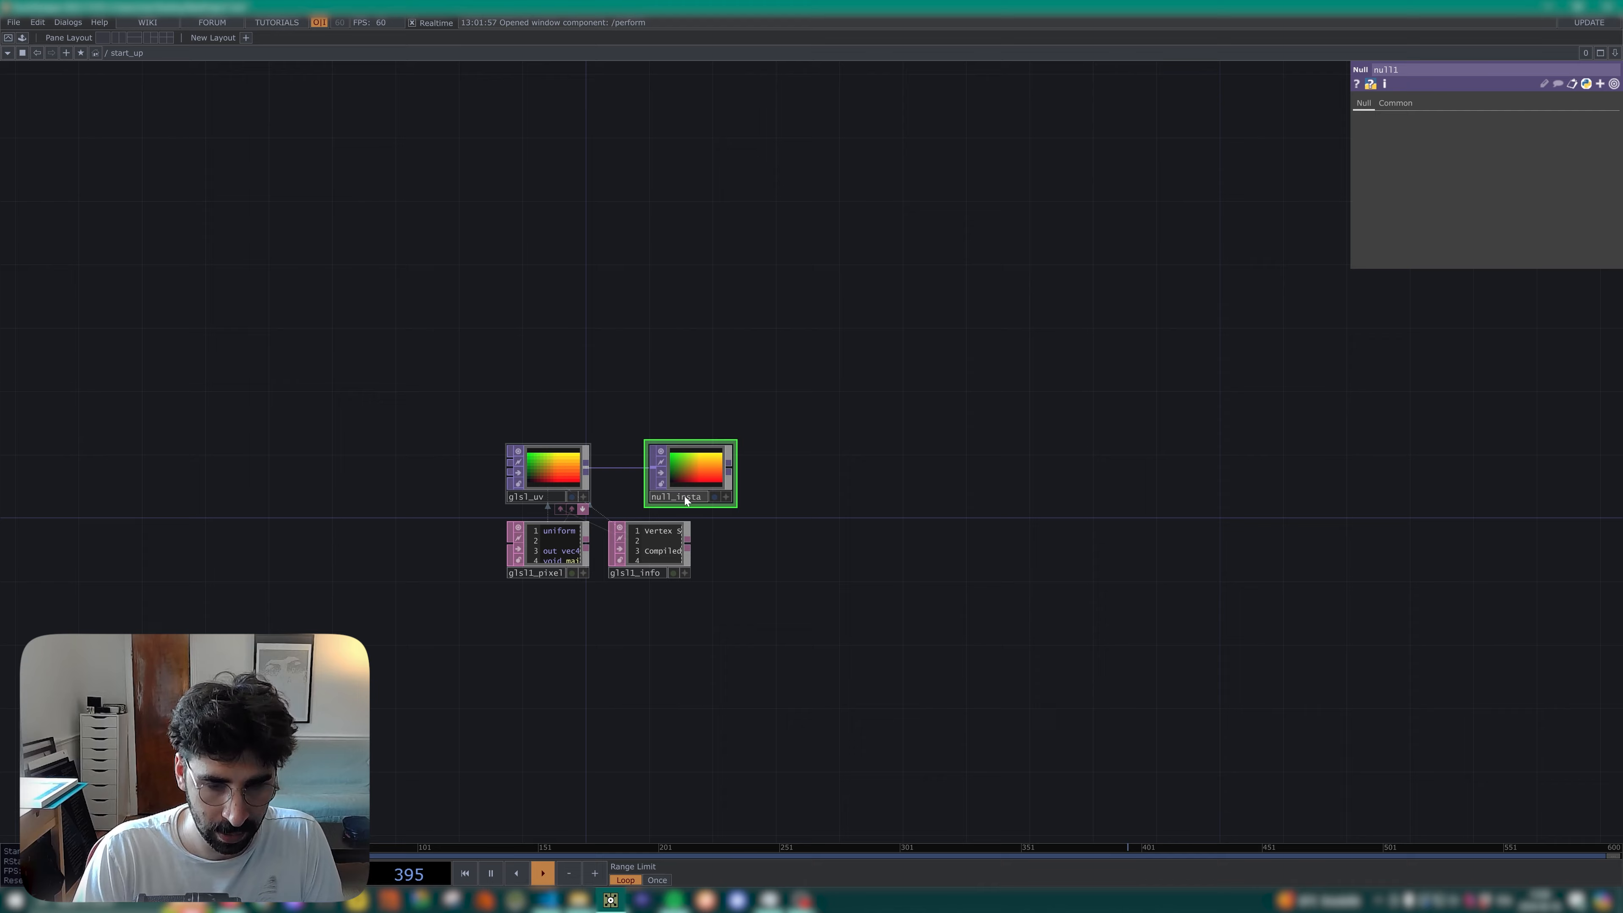
type("pos")
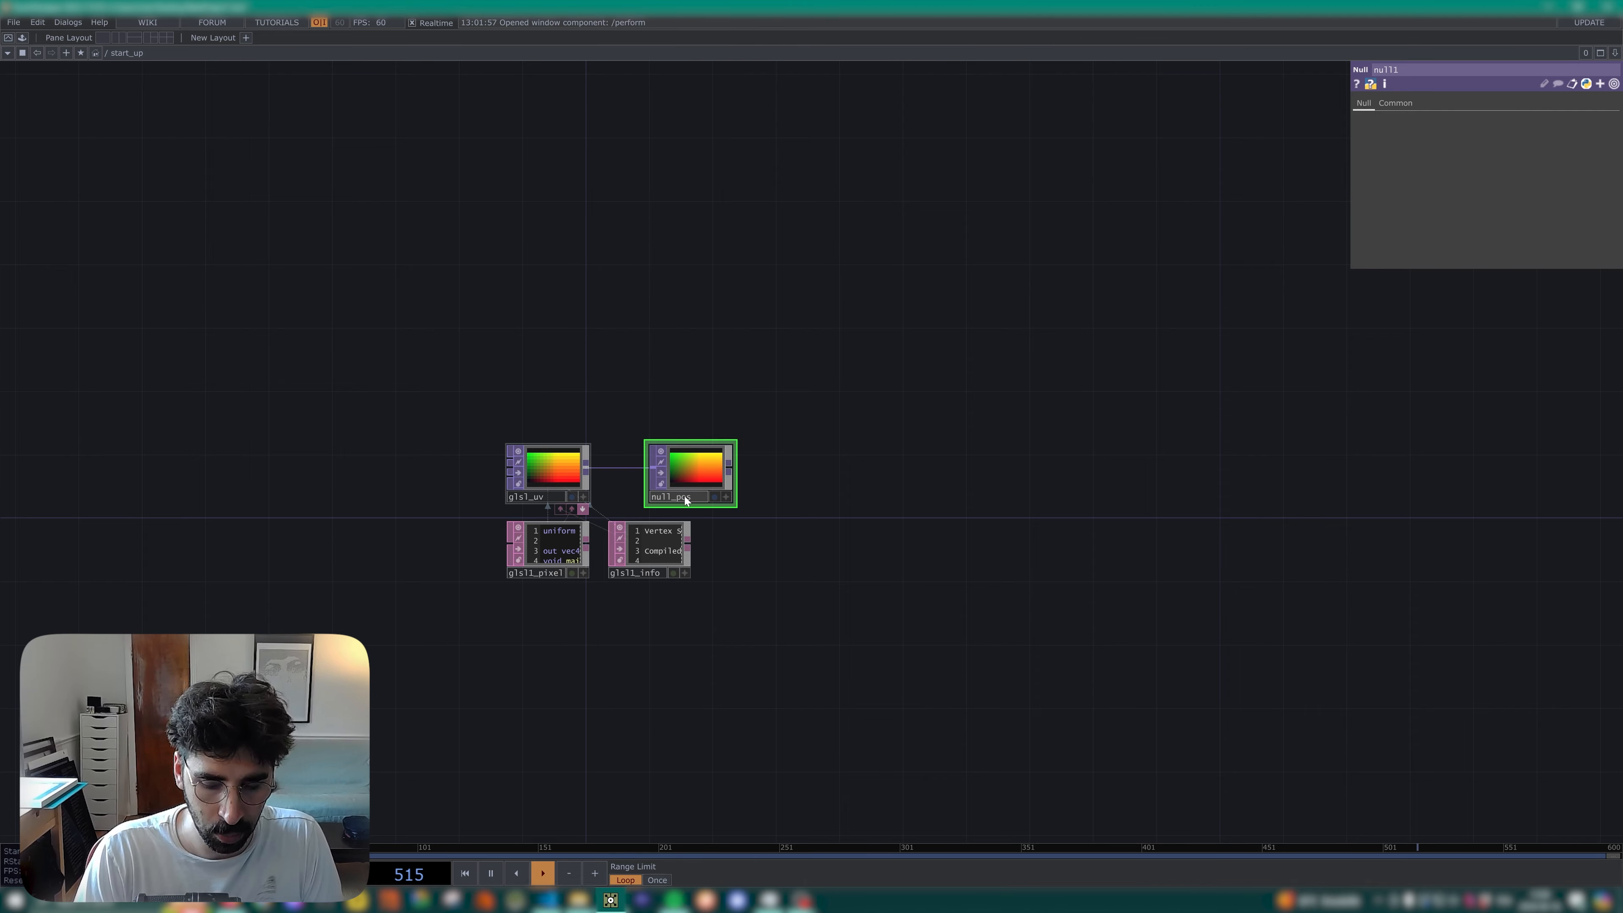
key("Return")
Add a Circle SOP to the network above glsl_uv.
key("Tab")
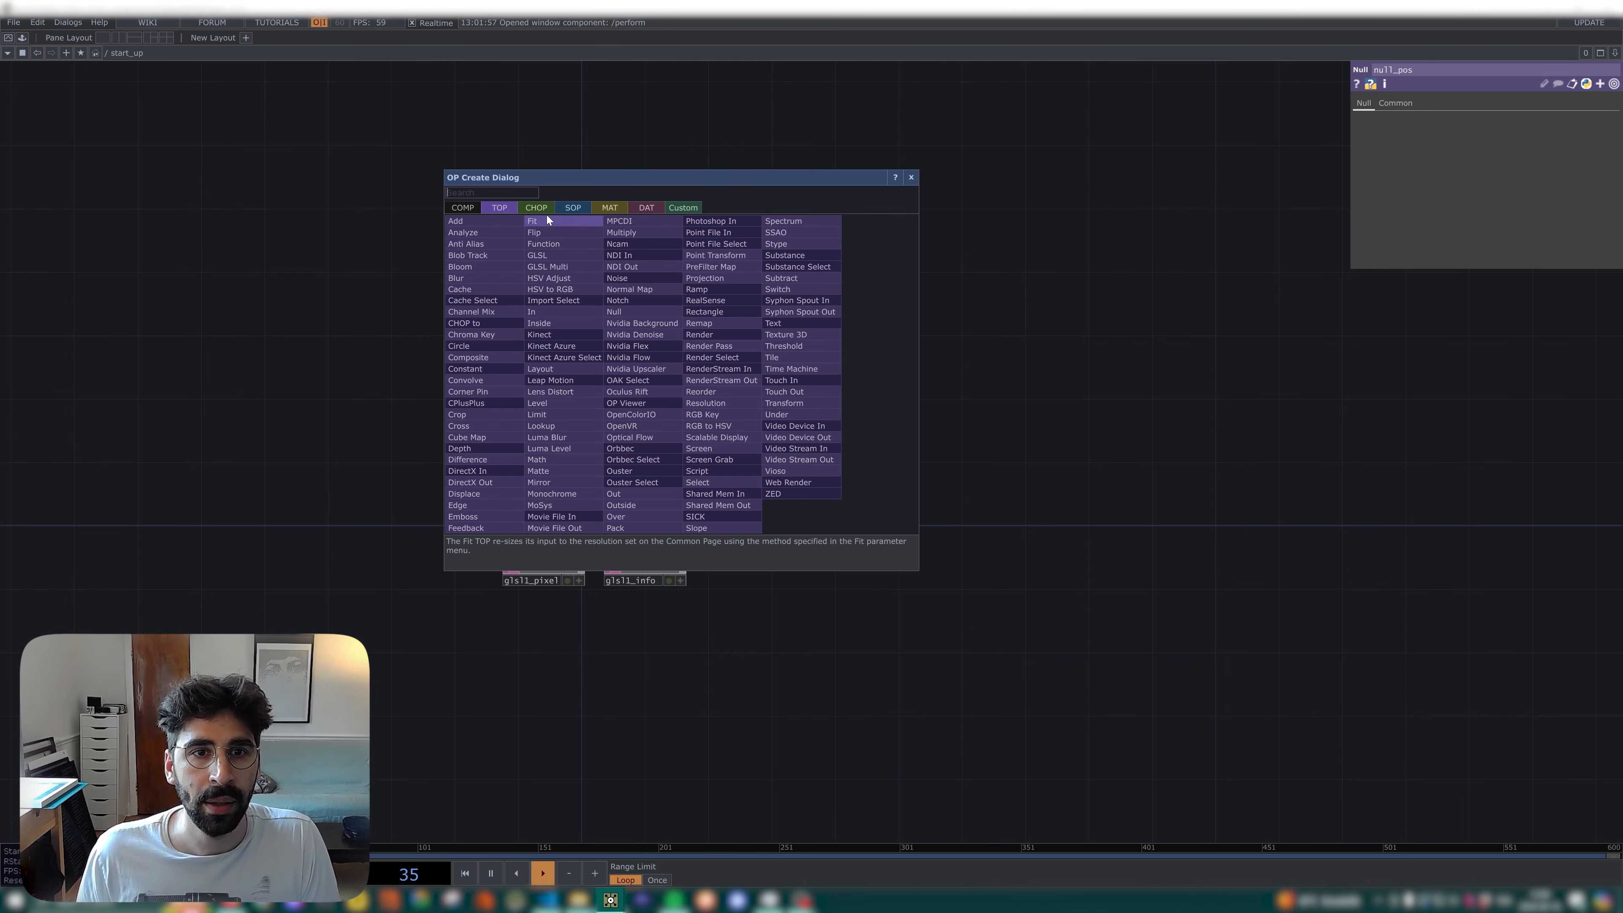
left_click(566, 209)
type("circl")
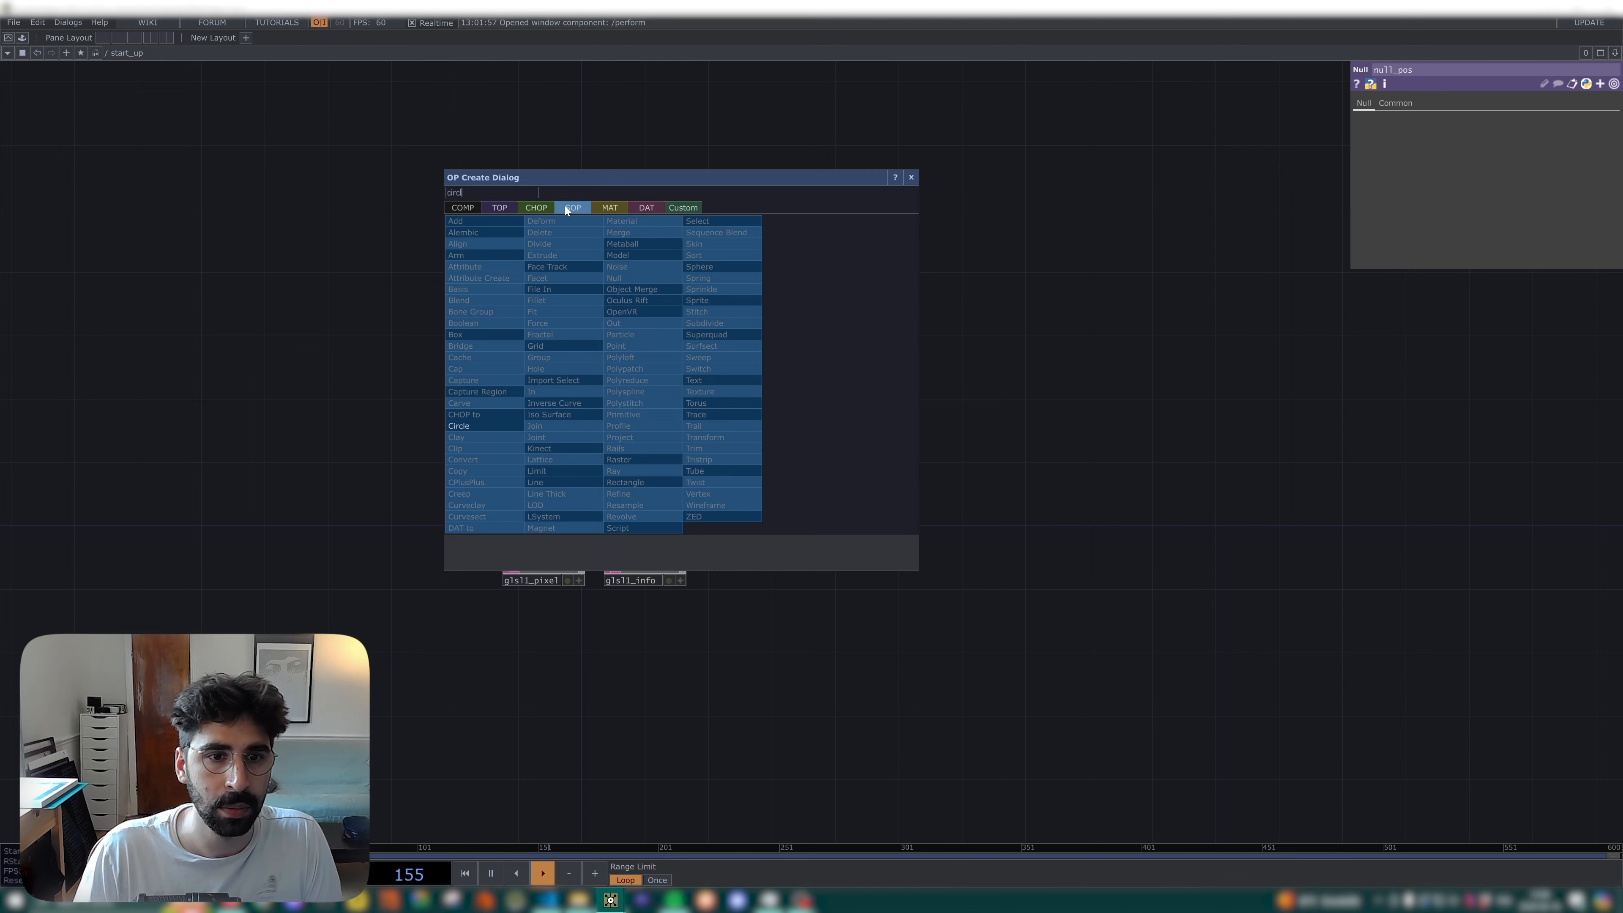
left_click(479, 421)
left_click(598, 349)
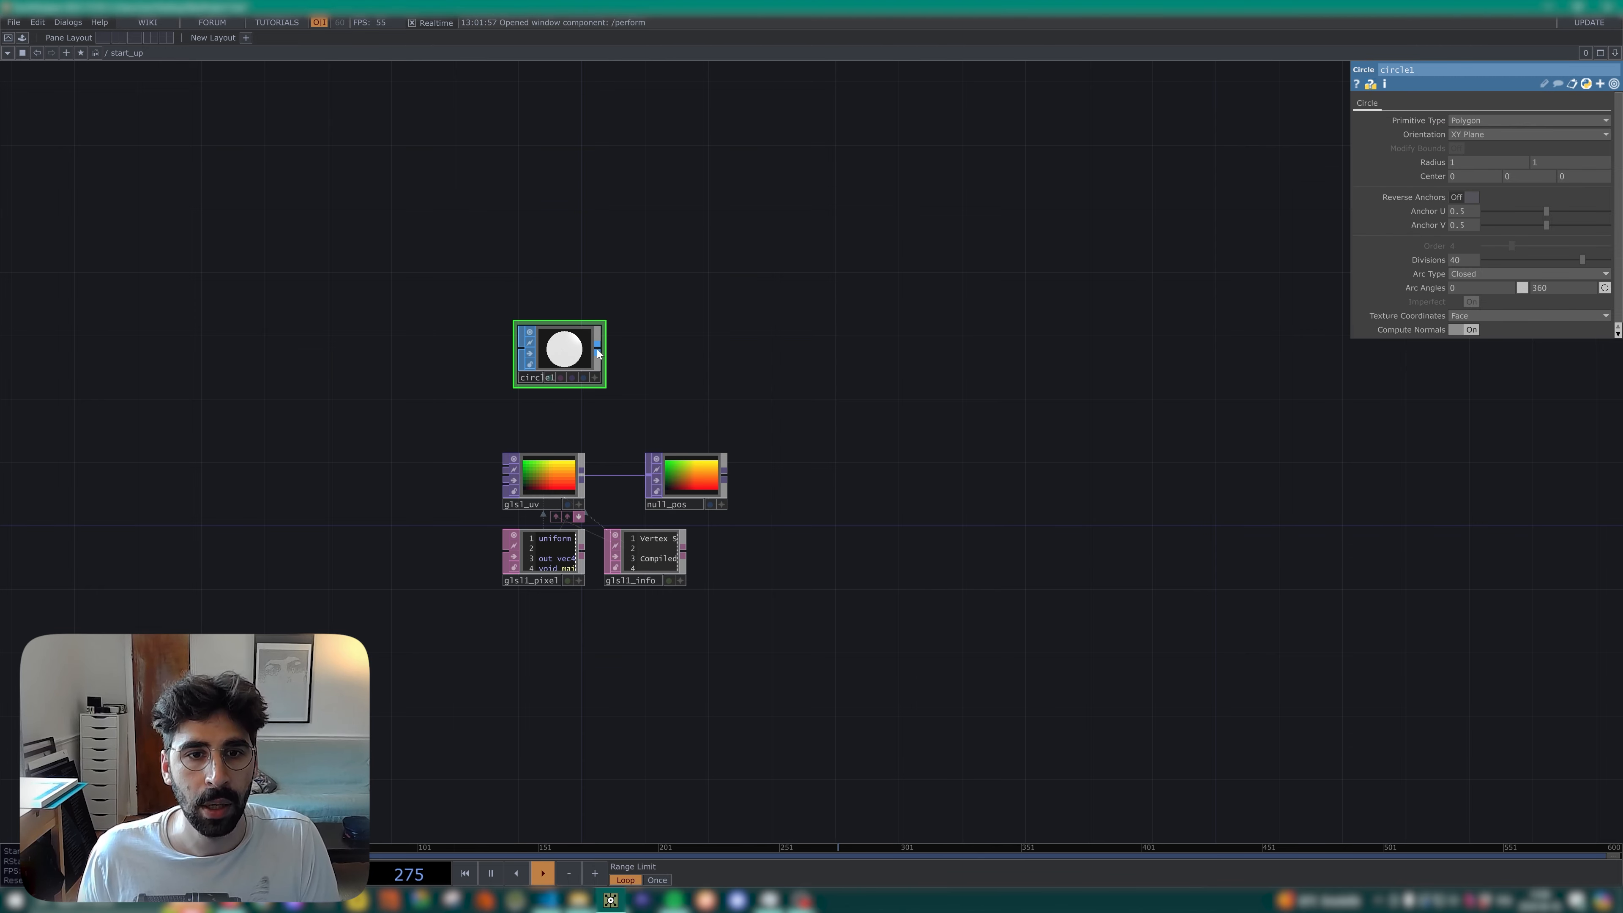
Append a Transform SOP to the output of circle1.
key("Tab")
type("tr")
left_click(638, 415)
left_click(672, 354)
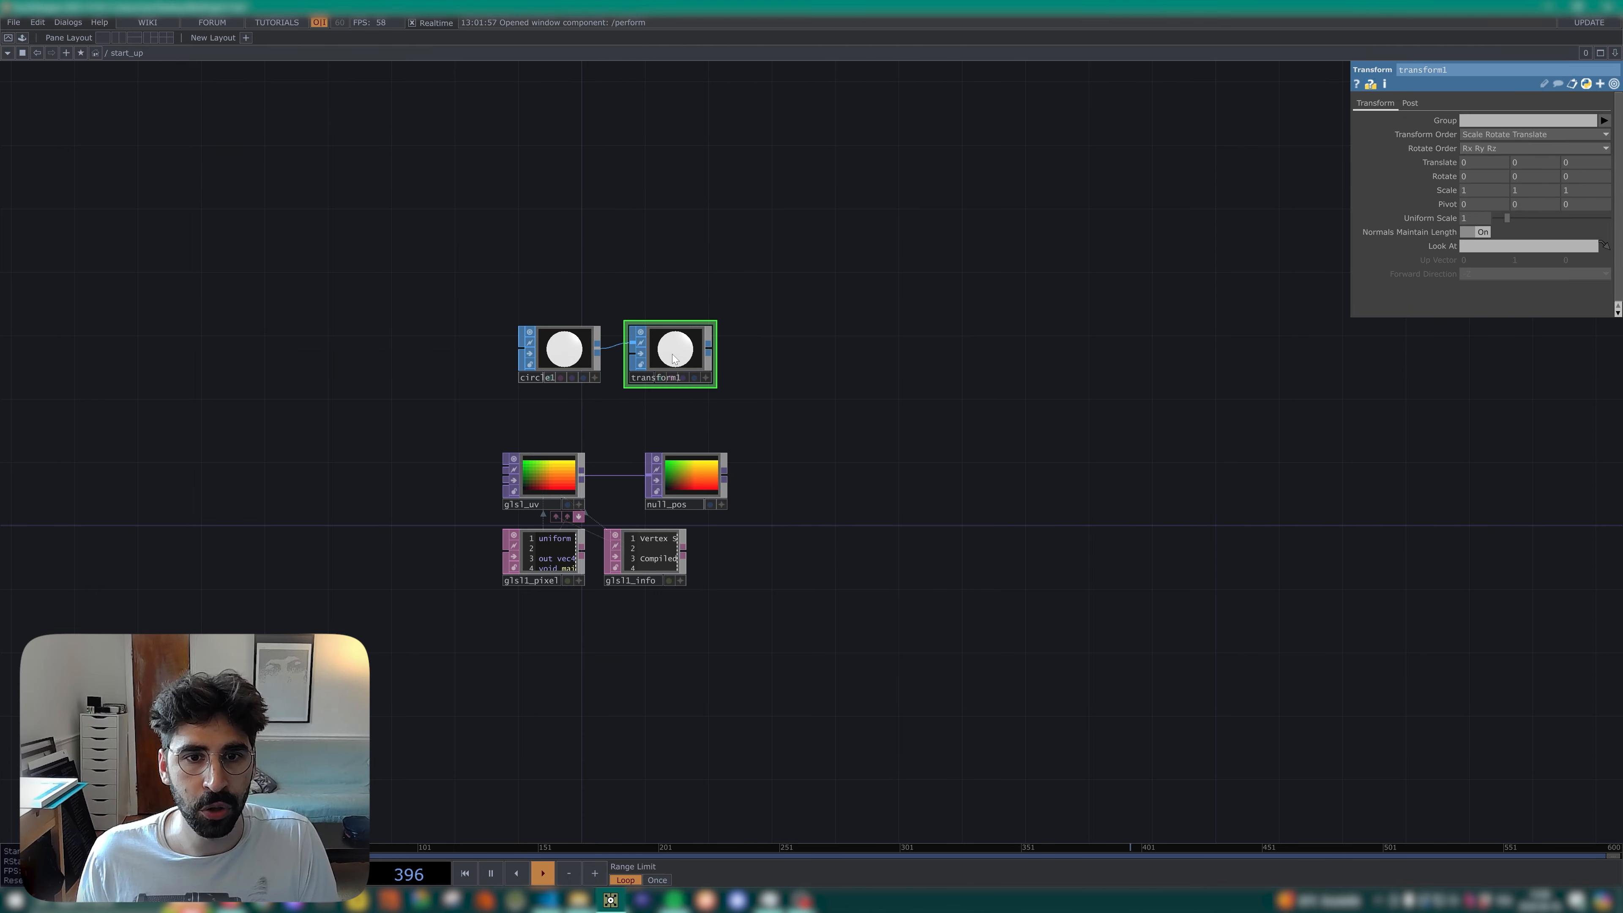
Add a Geometry COMP fed by transform1 and rename it geo_circle.
key("Tab")
left_click(482, 185)
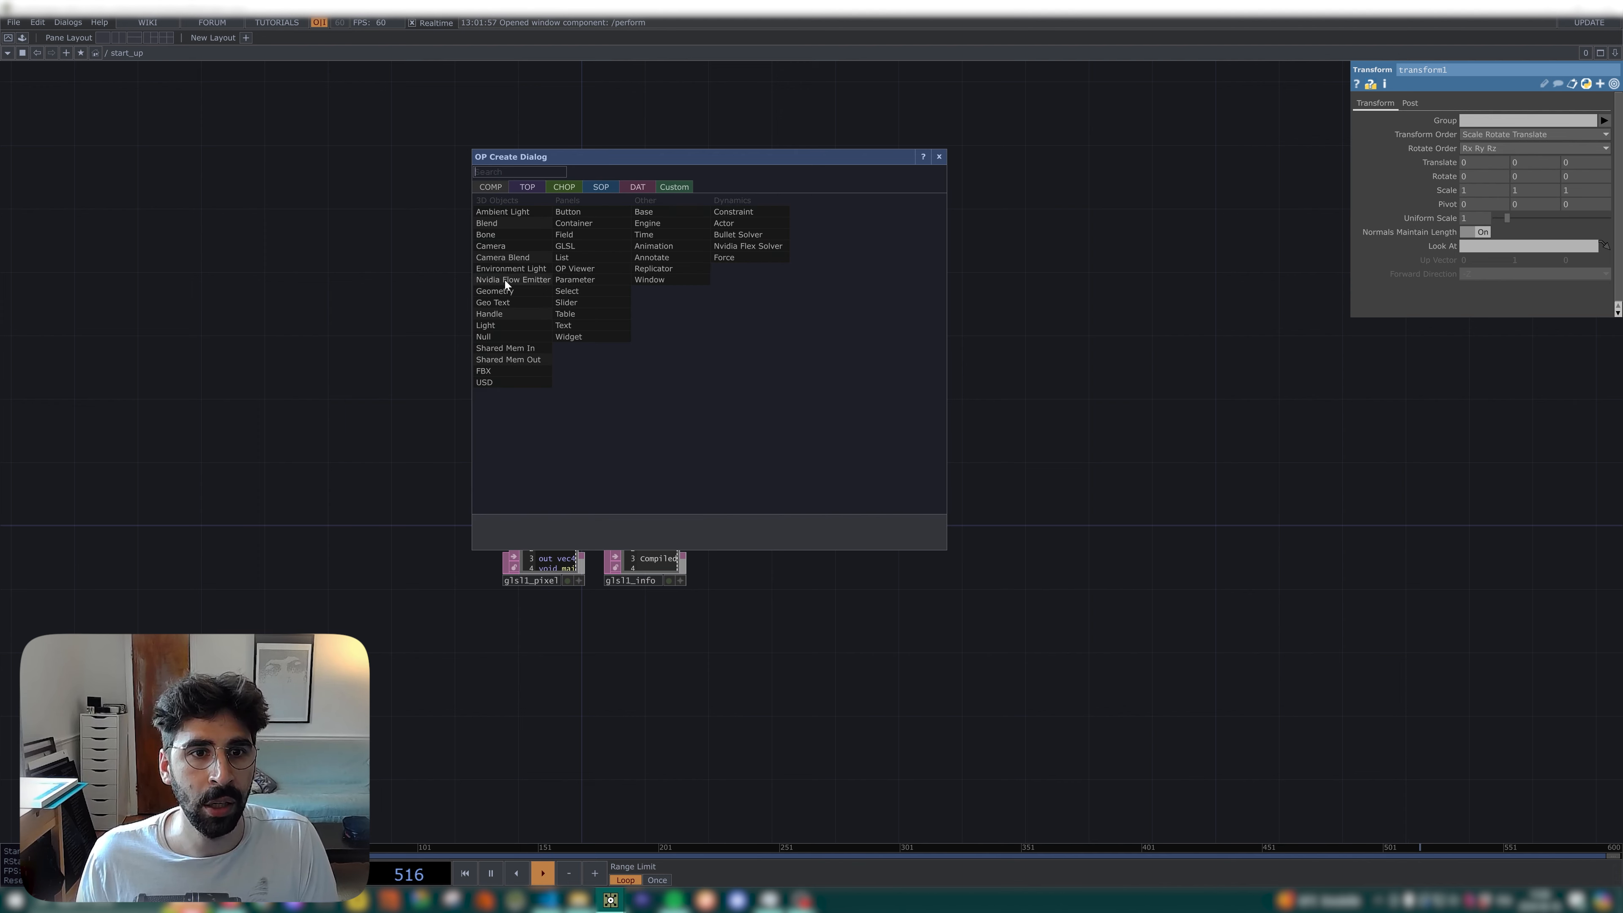
left_click(503, 301)
left_click(789, 343)
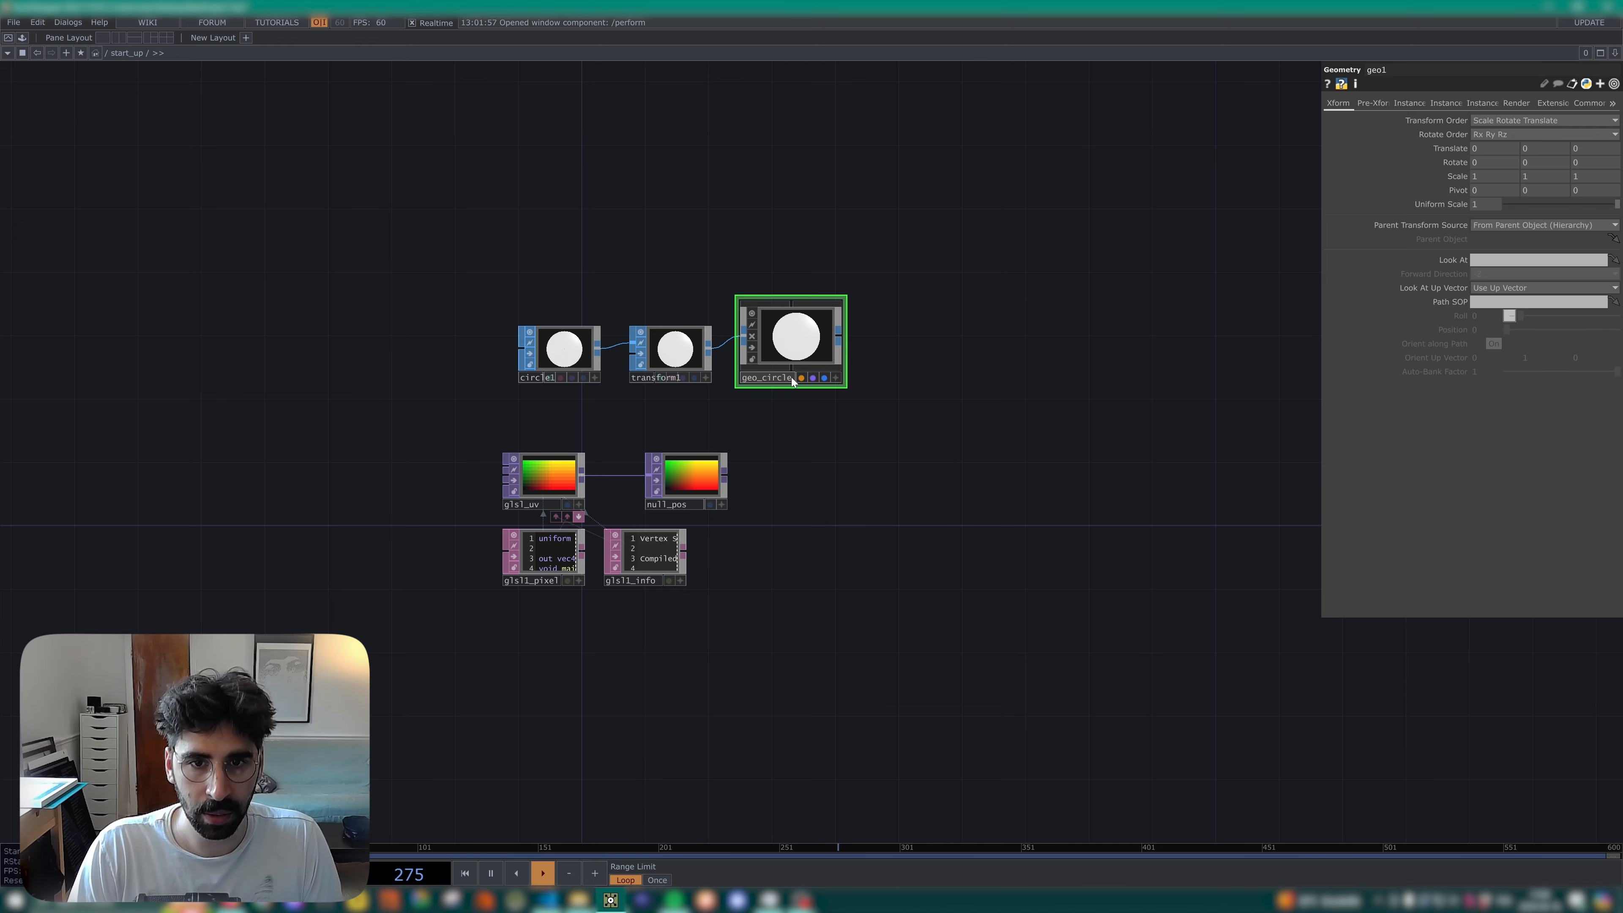
key("Return")
Add a Constant MAT above geo_circle, assign it as the geometry's material and rename it constant_mat.
key("Tab")
left_click(795, 349)
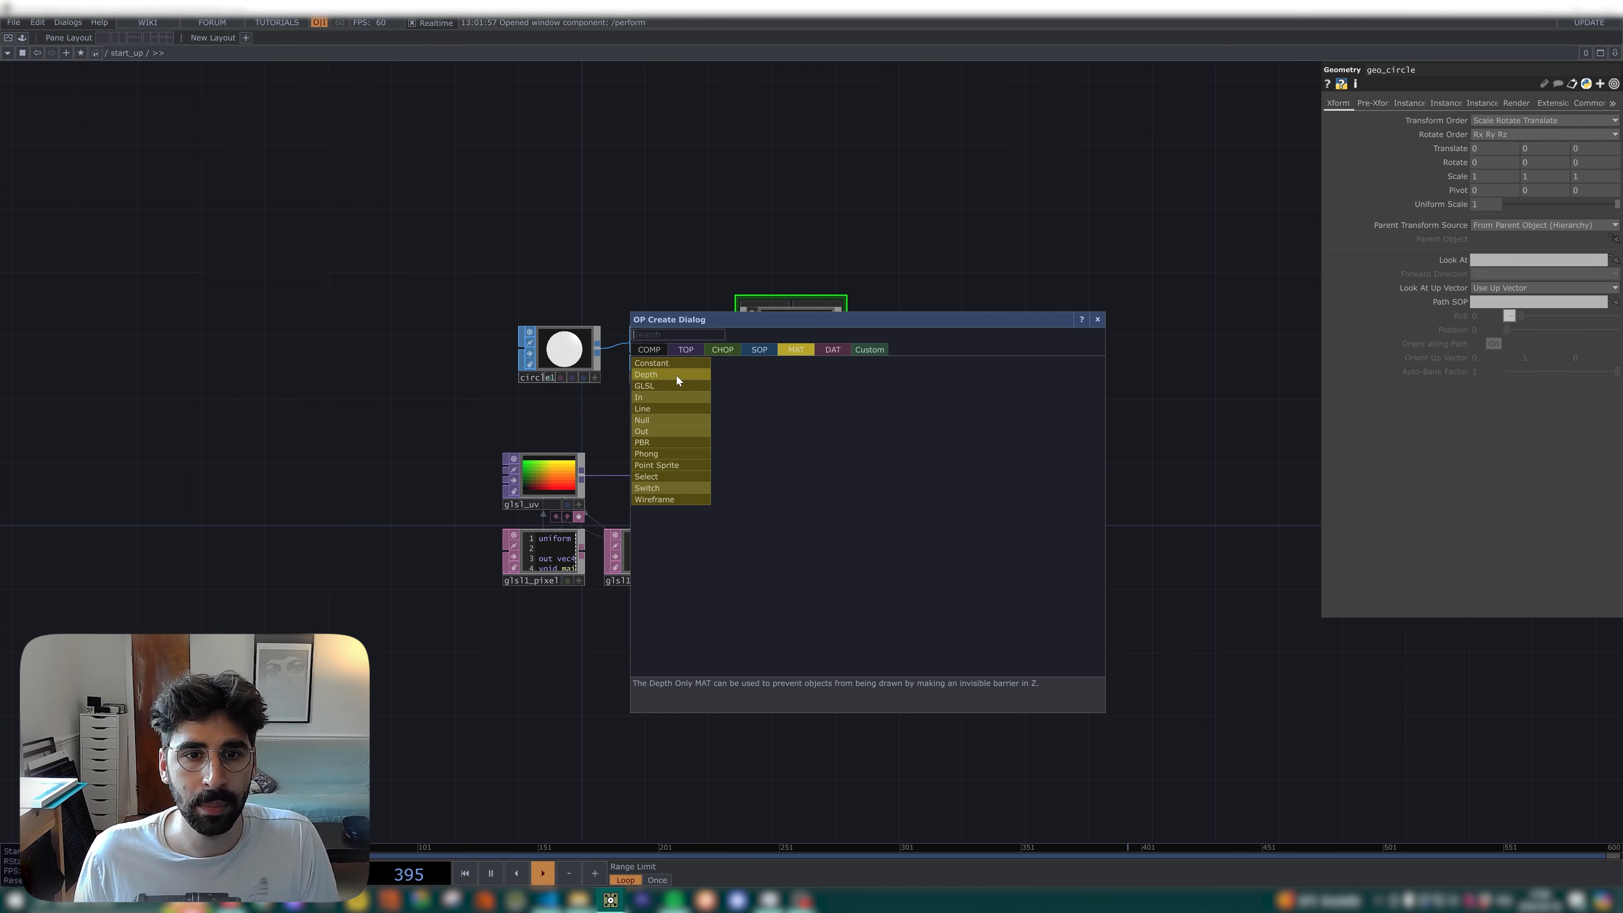
left_click(686, 362)
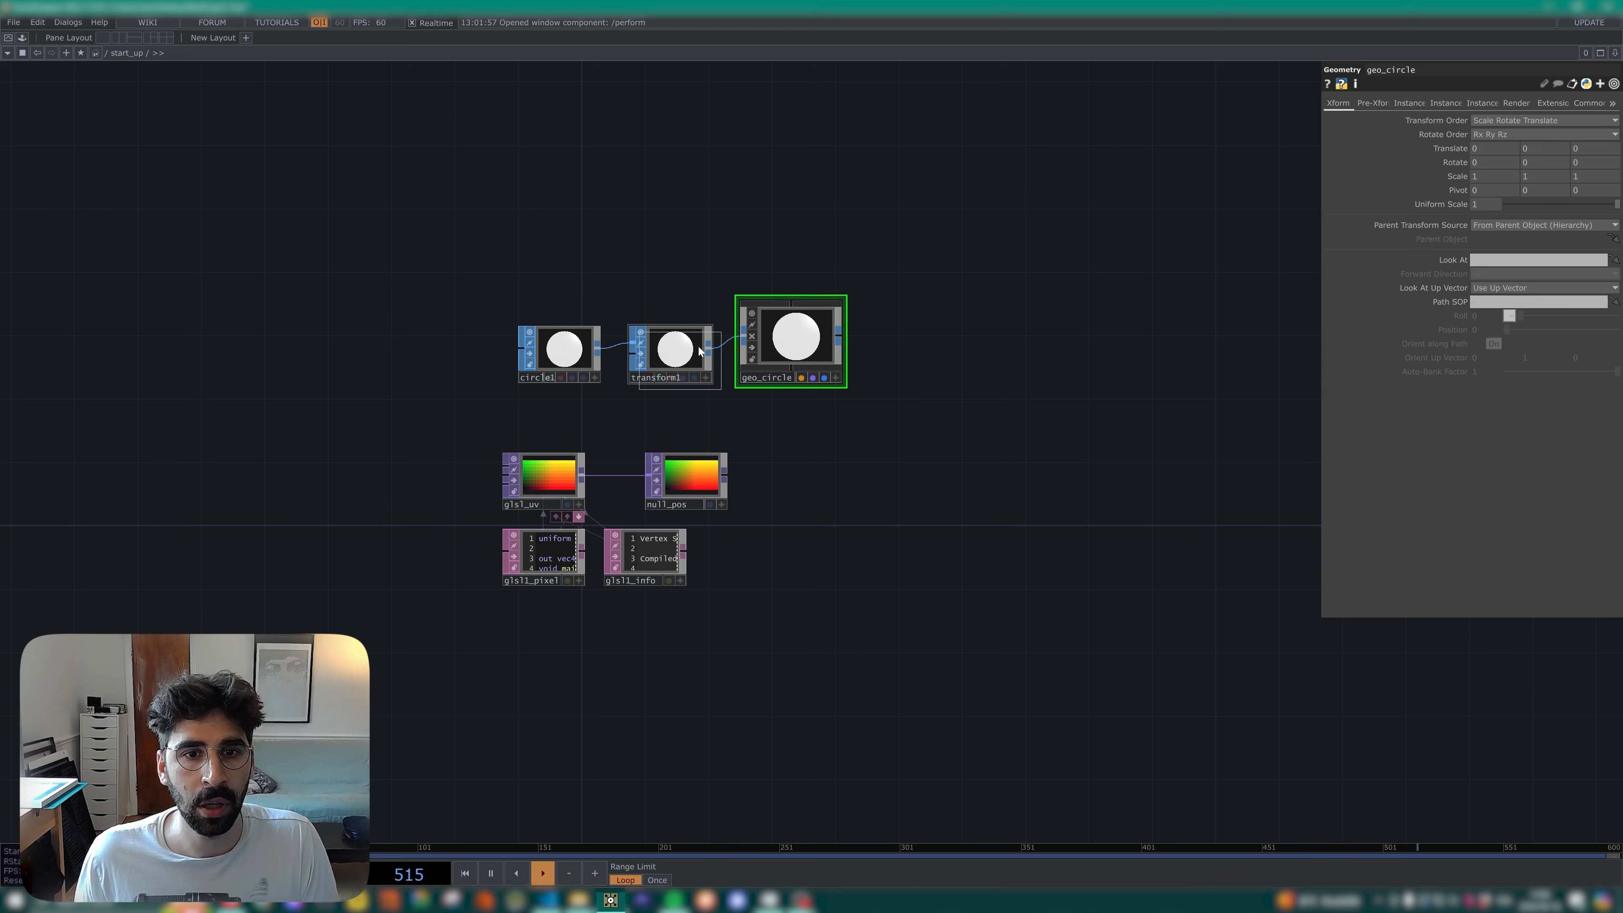
left_click(770, 233)
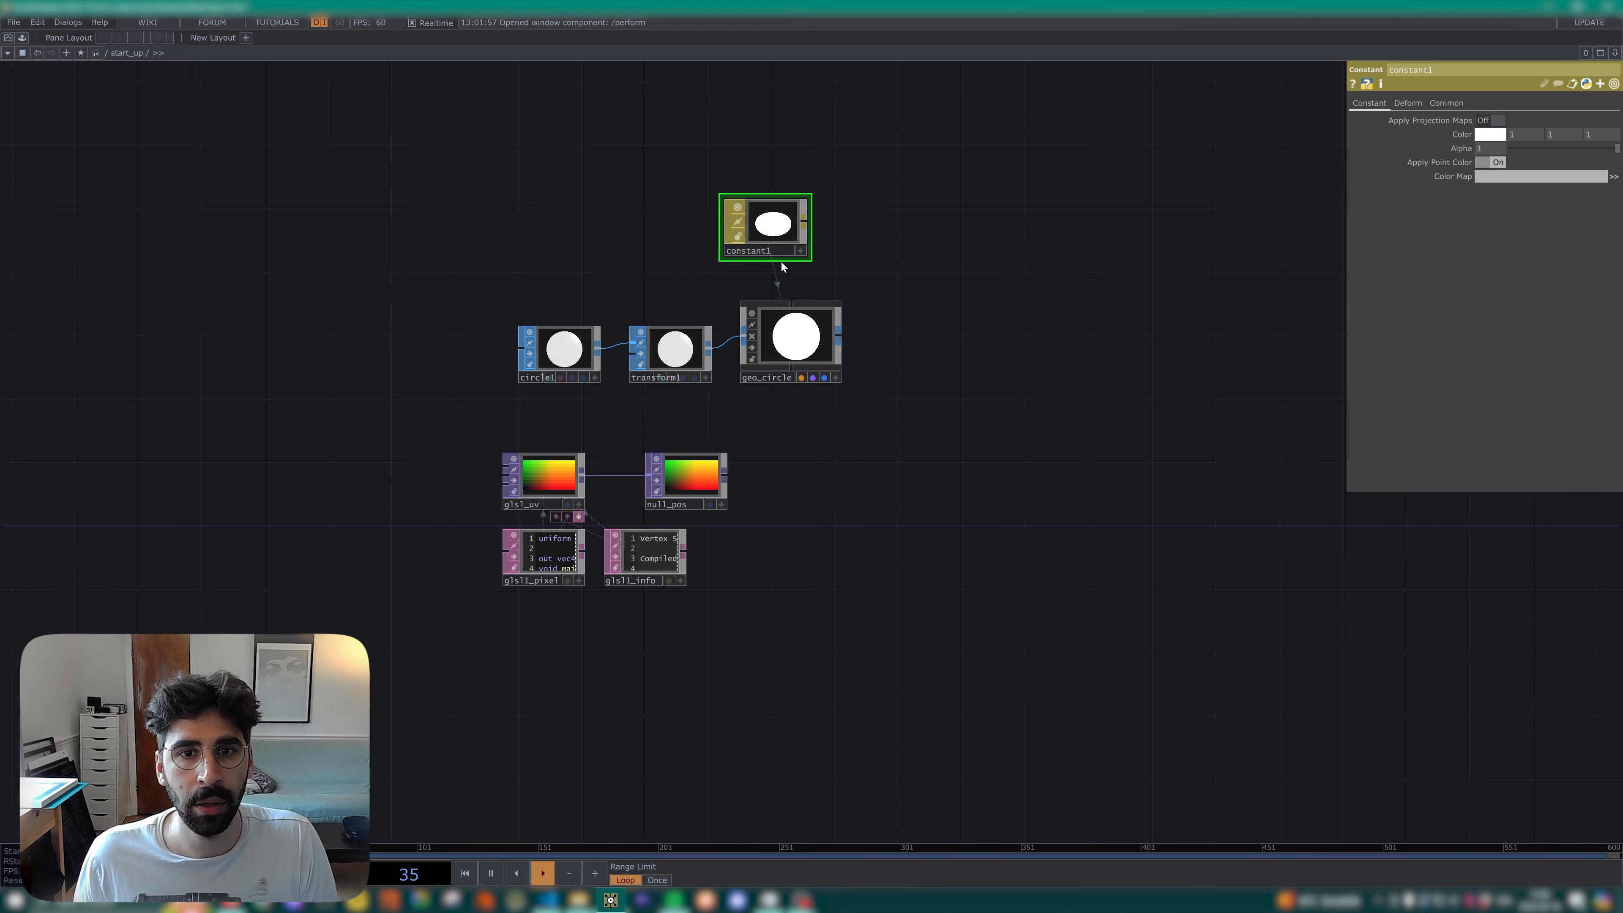
key("Return")
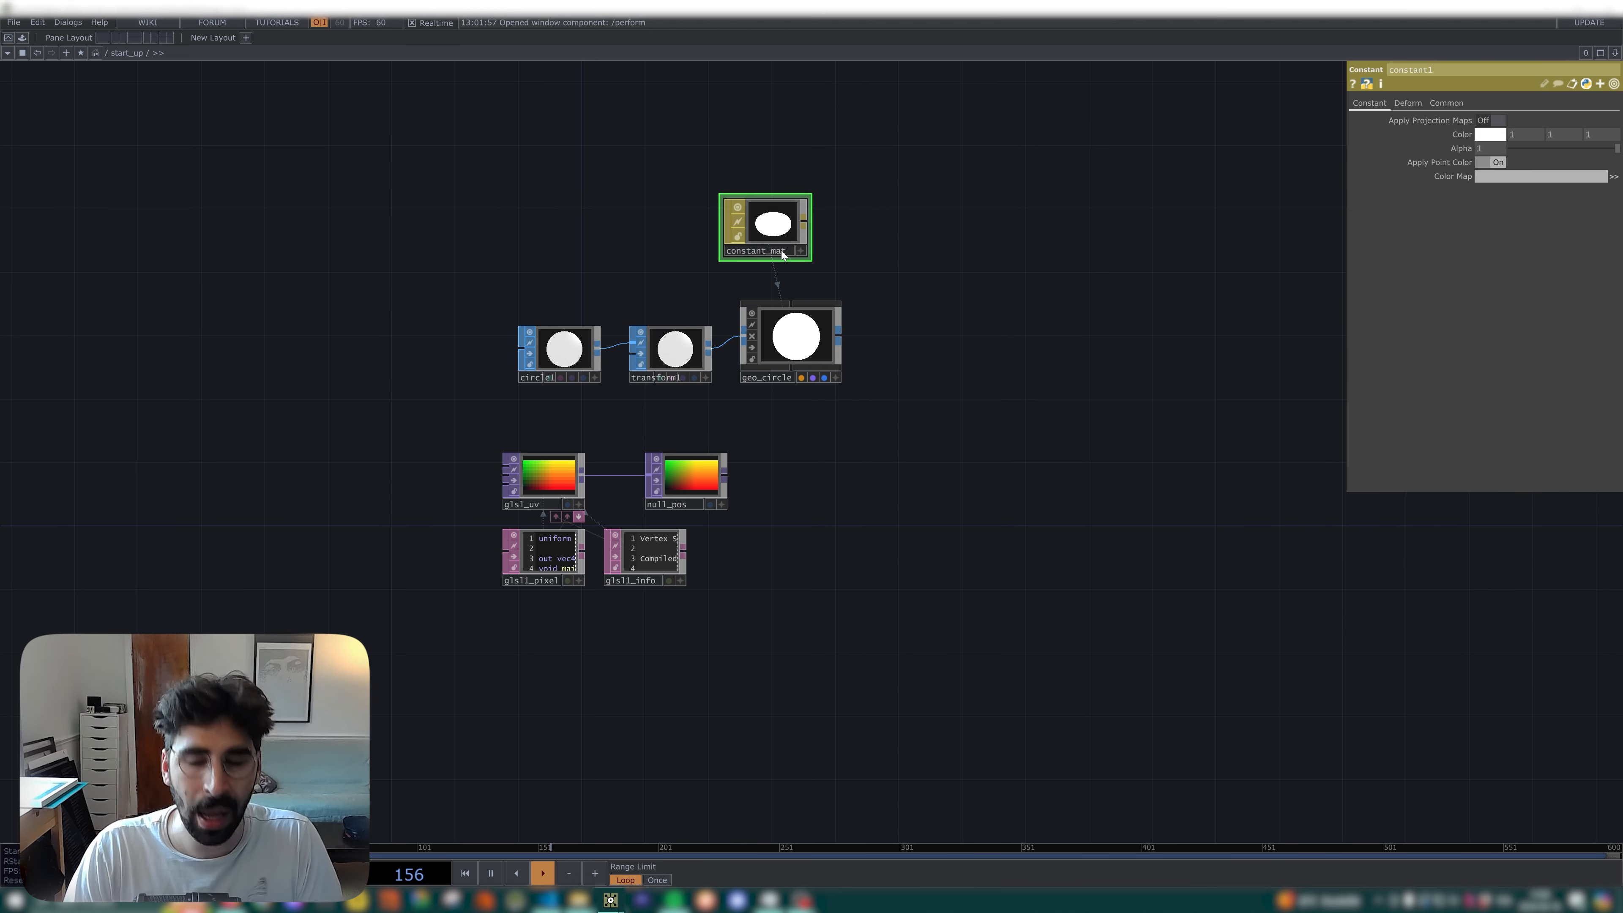
Move constant_mat below geo_circle and dock it to the geo_circle component.
left_click(765, 280)
left_click_drag(765, 252, 829, 473)
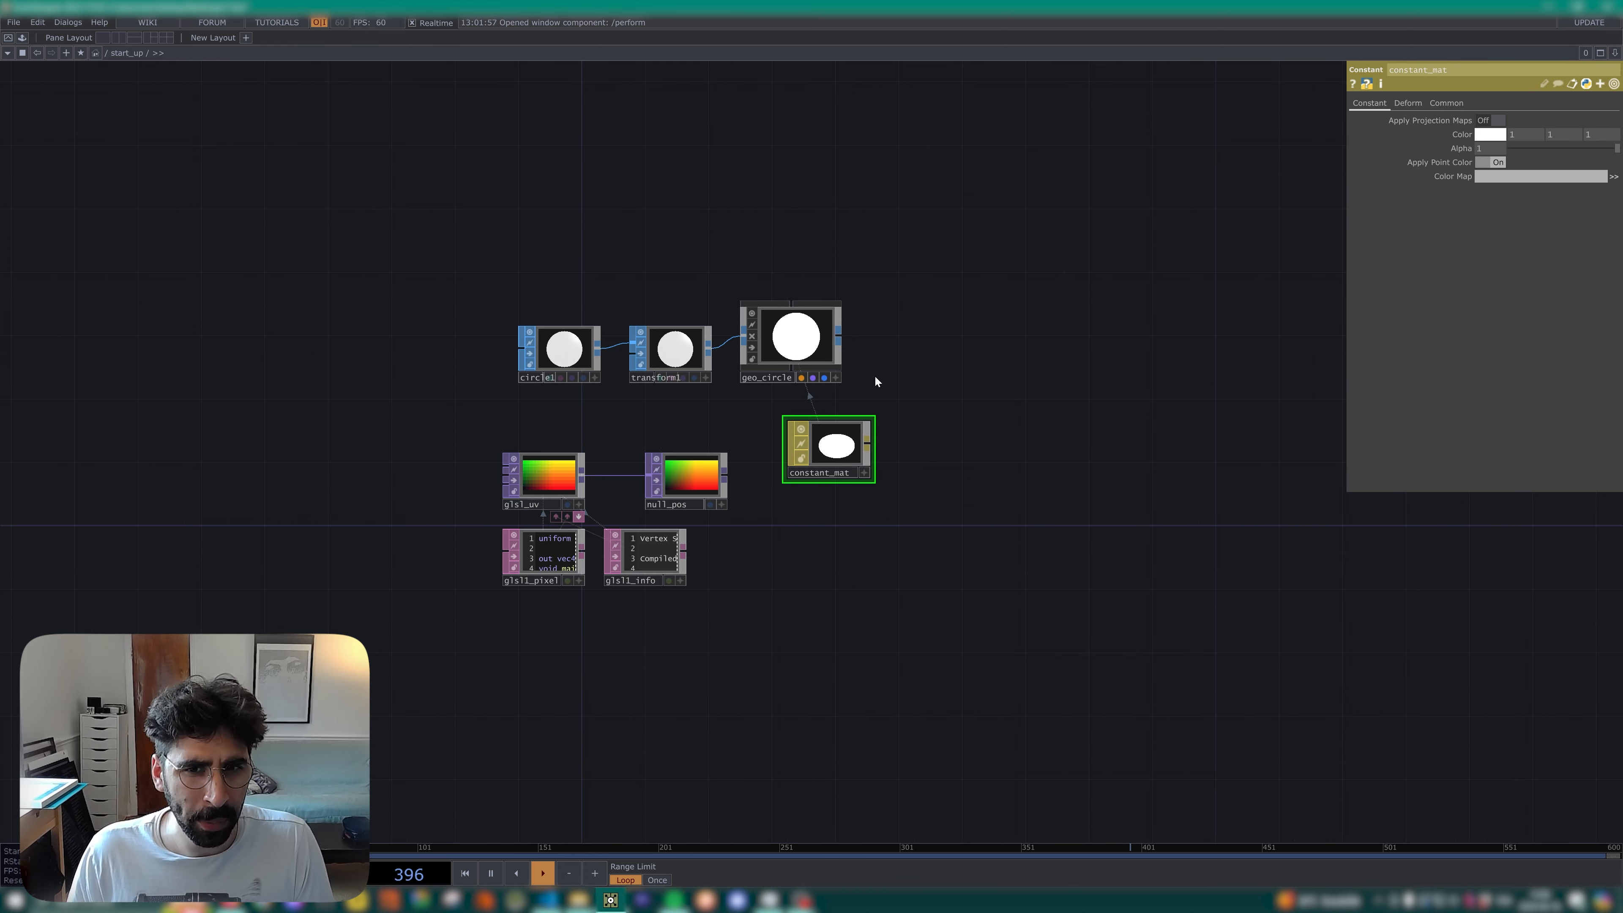
right_click(856, 447)
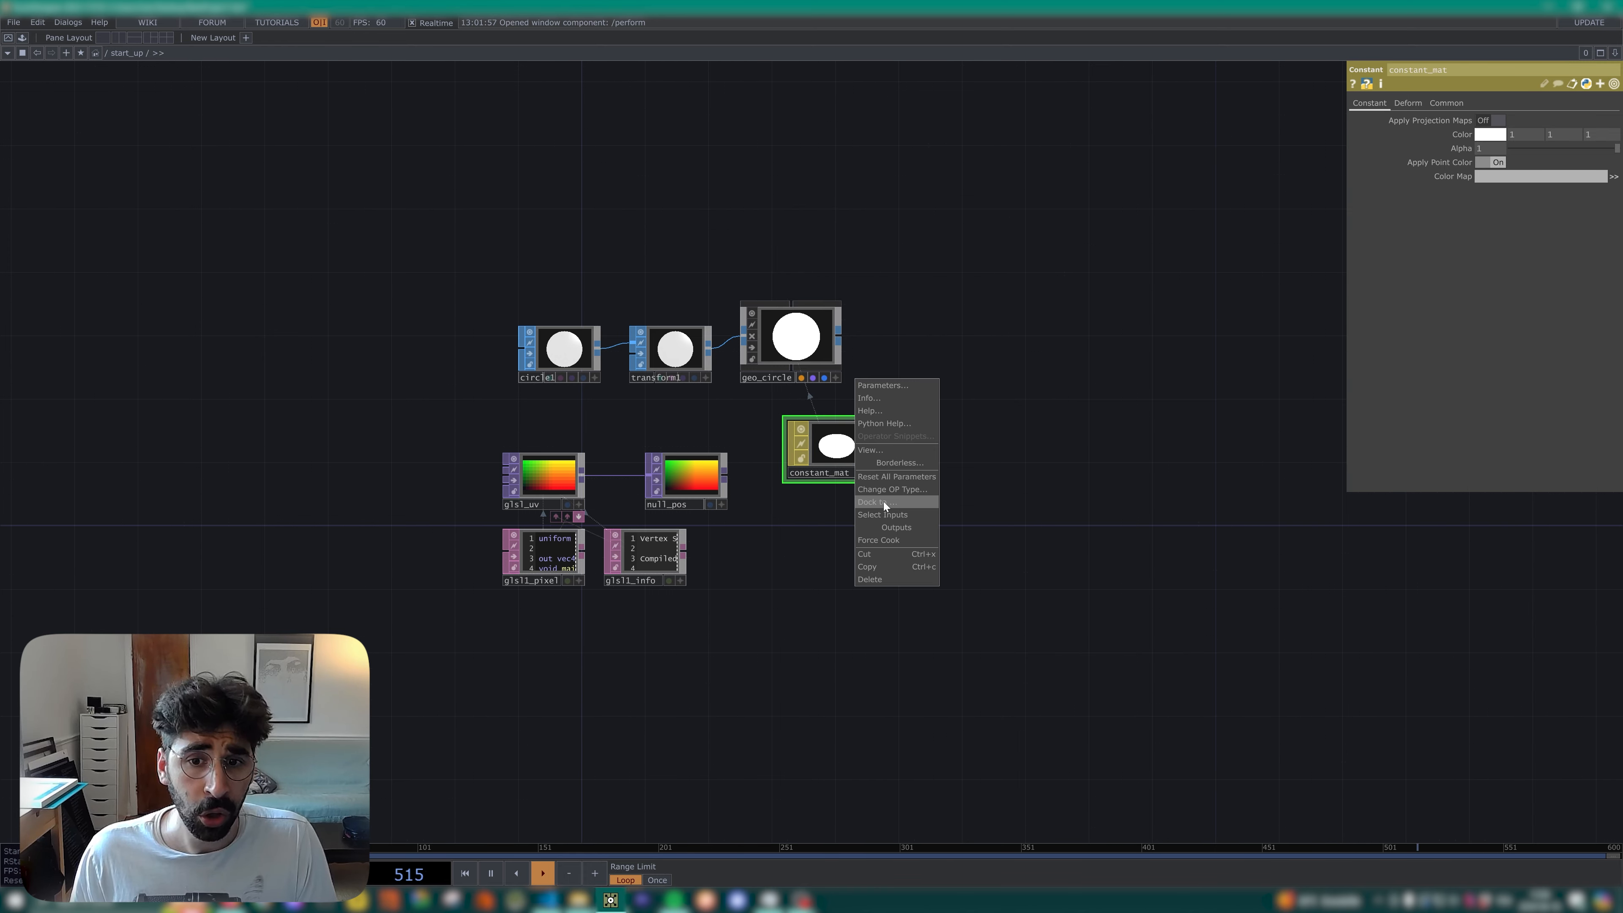
left_click(884, 502)
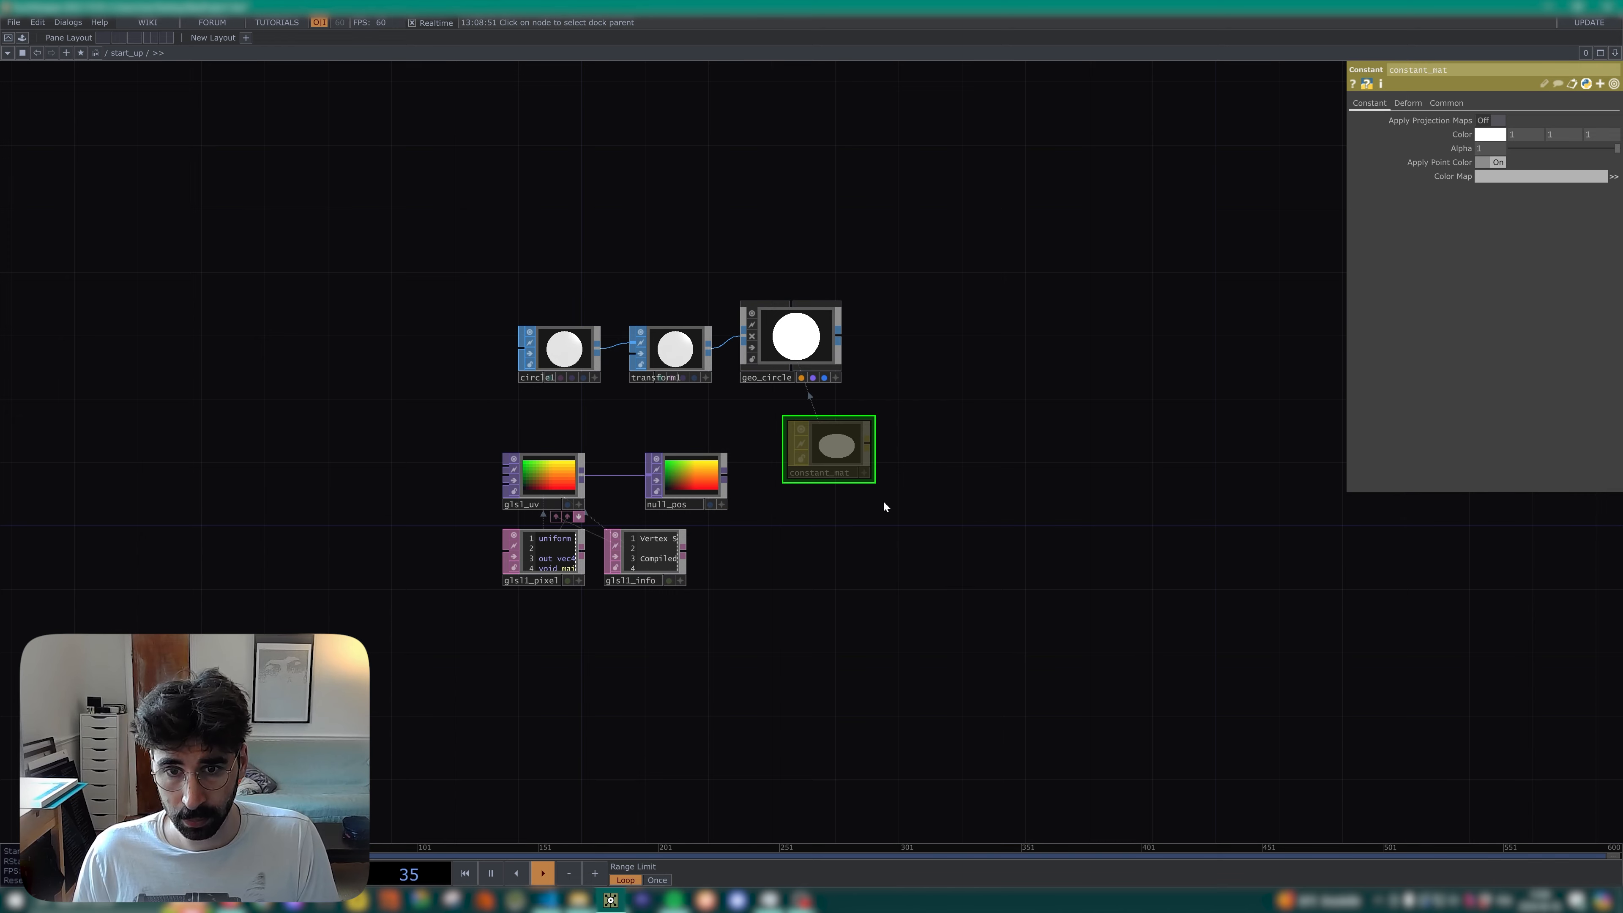
left_click(824, 374)
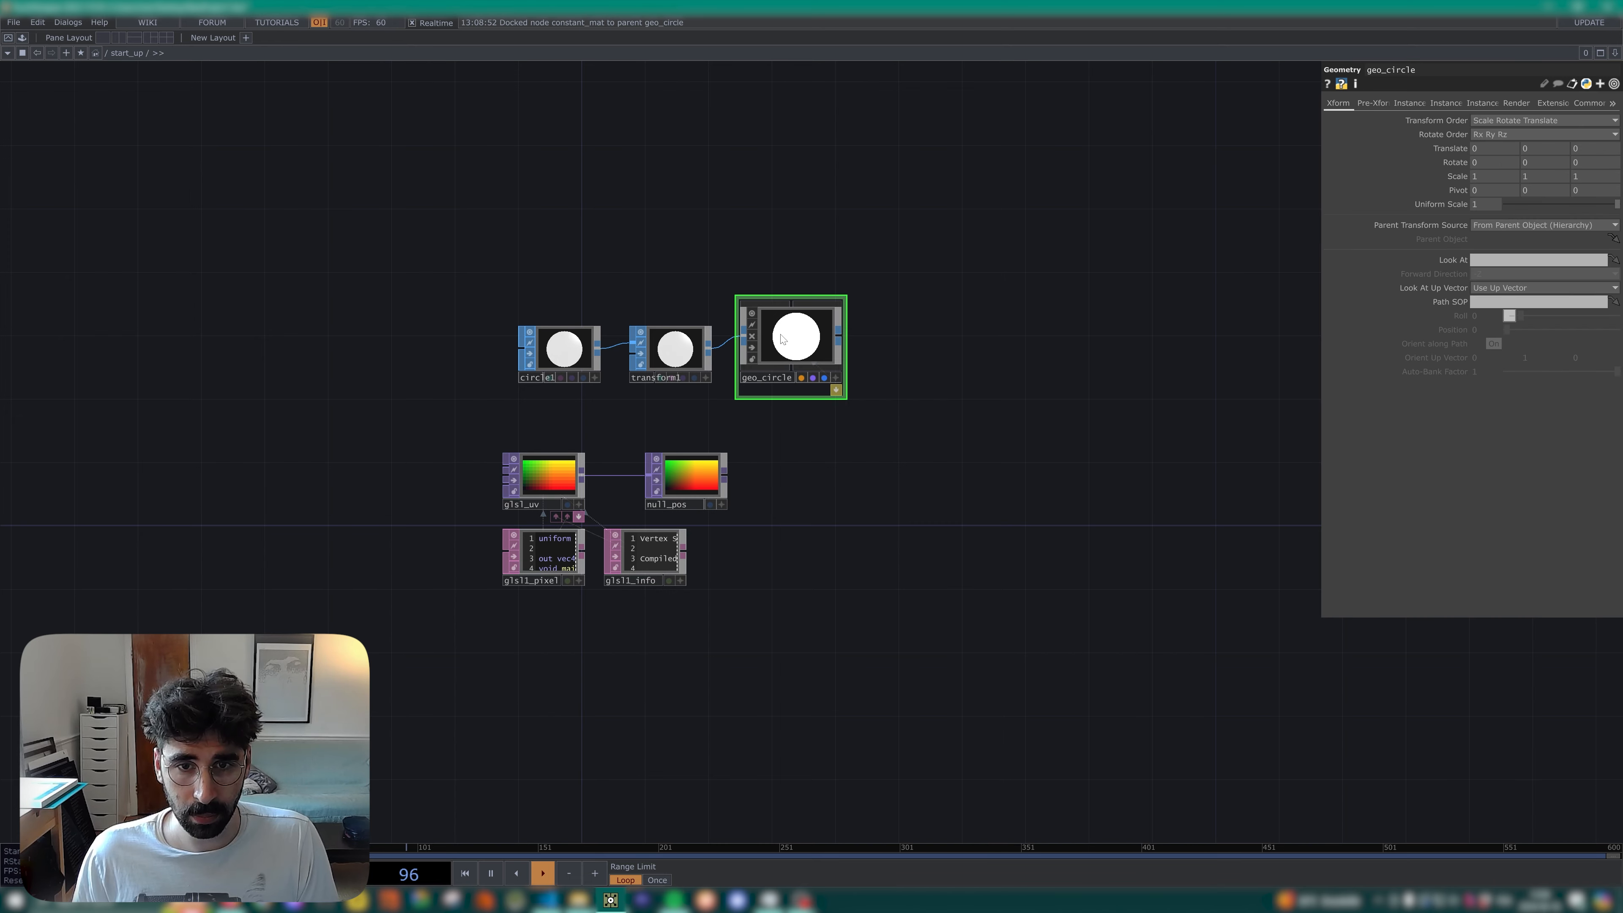
Toggle the docked material's display, leave it collapsed, reposition geo_circle and enlarge its node for a bigger preview.
left_click(839, 393)
left_click(837, 391)
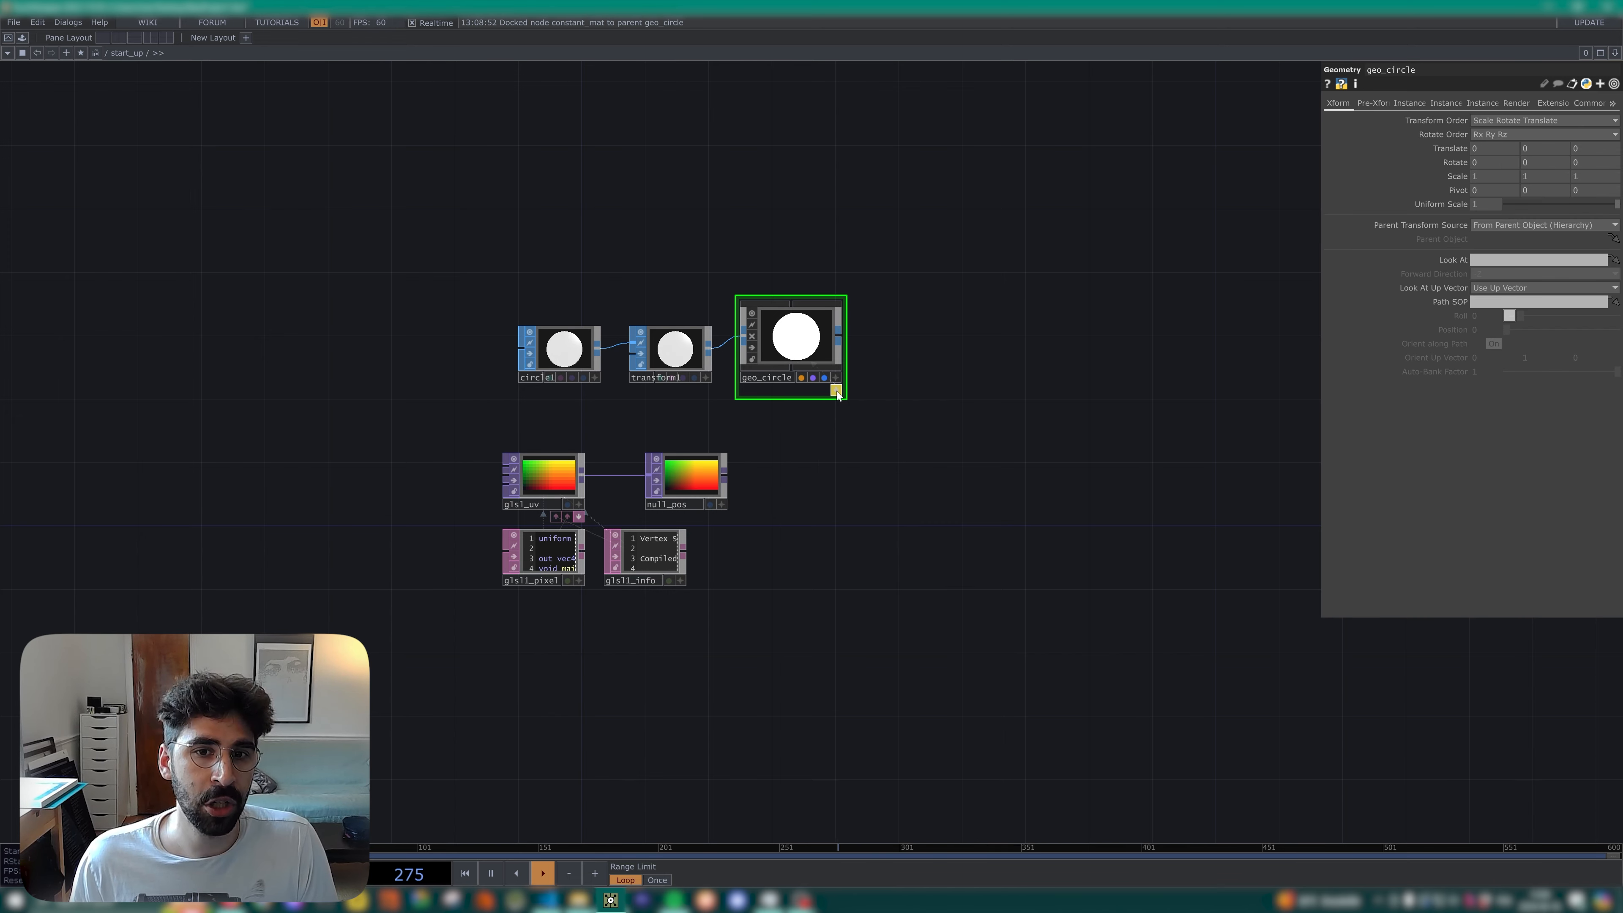
left_click(834, 390)
left_click_drag(806, 344, 812, 403)
left_click(852, 405)
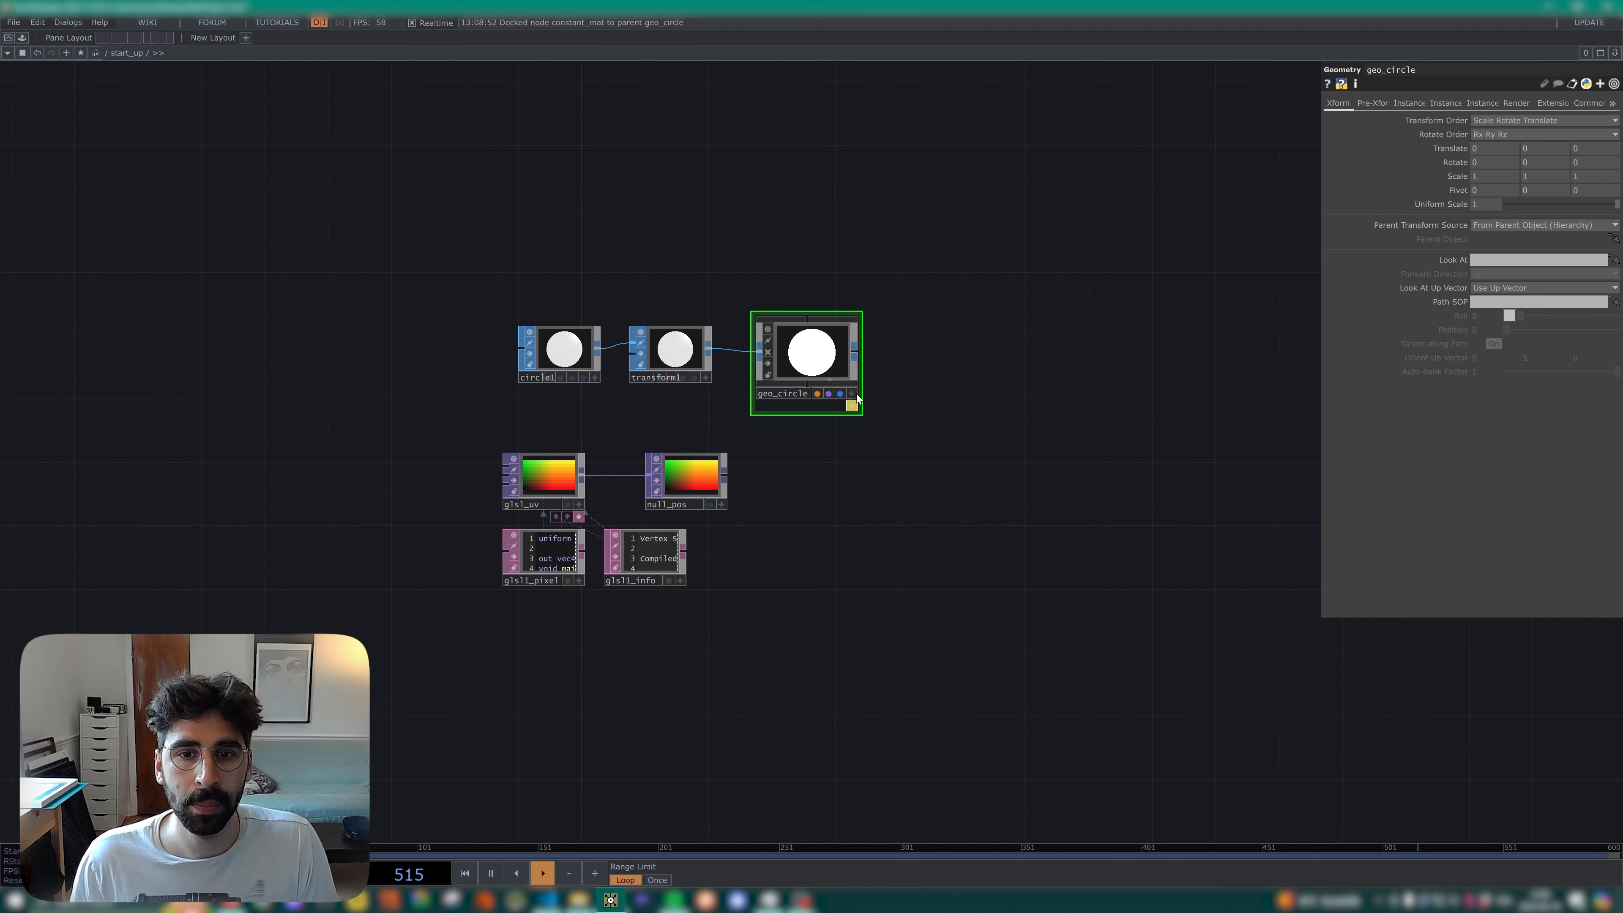
left_click_drag(864, 317, 1201, 137)
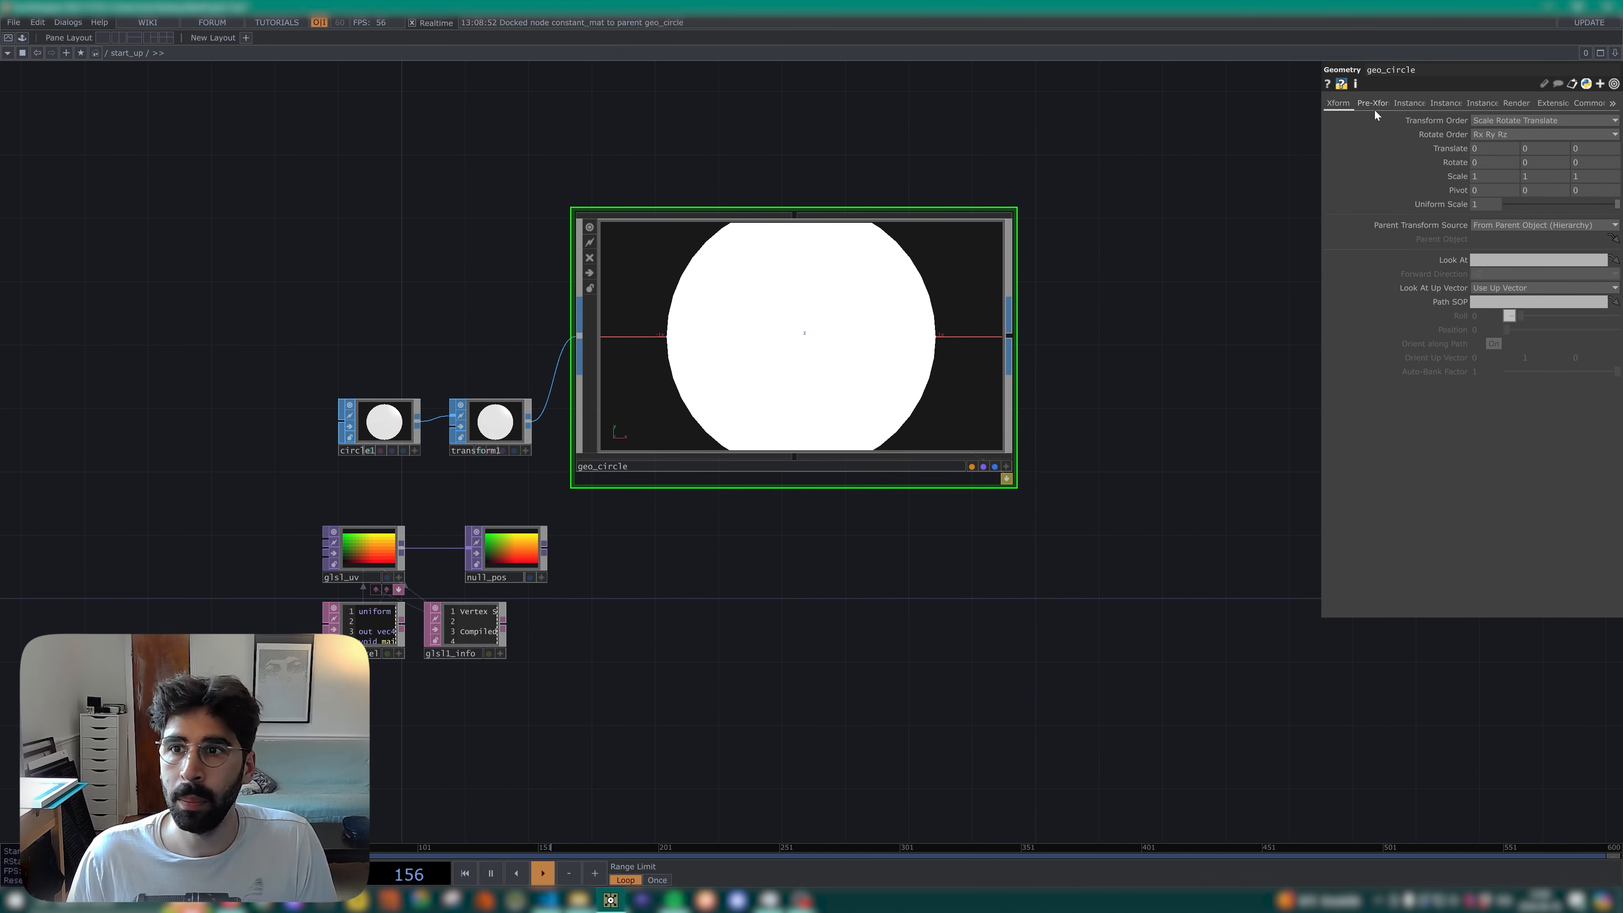
Turn on instancing for geo_circle and assign null_pos as its Default Instance OP.
left_click(1405, 105)
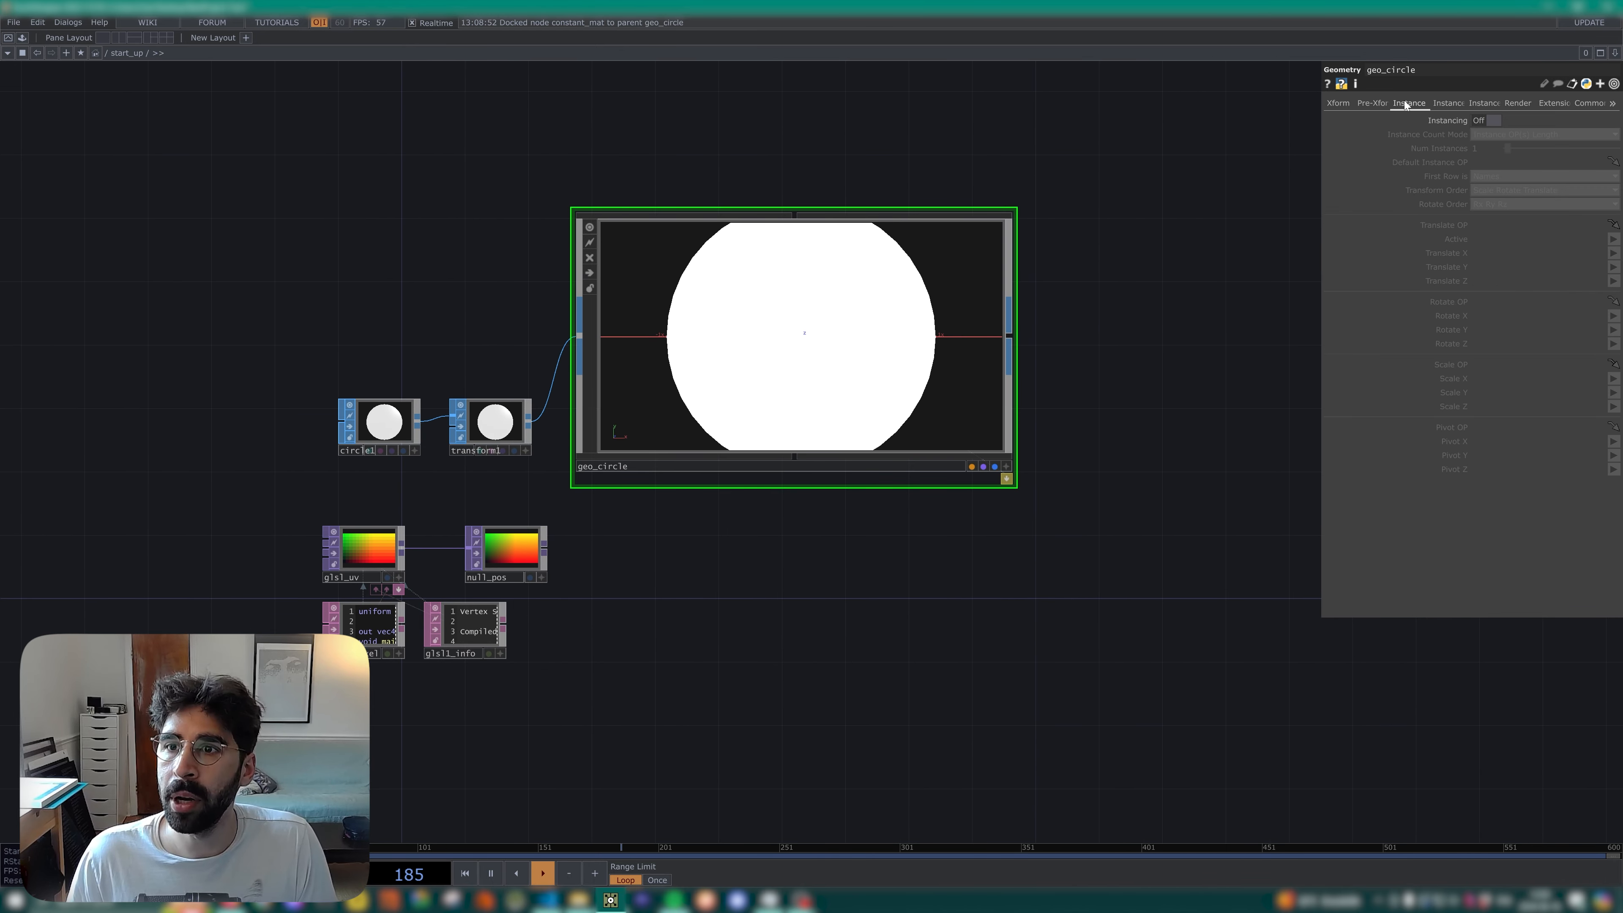
left_click(1496, 120)
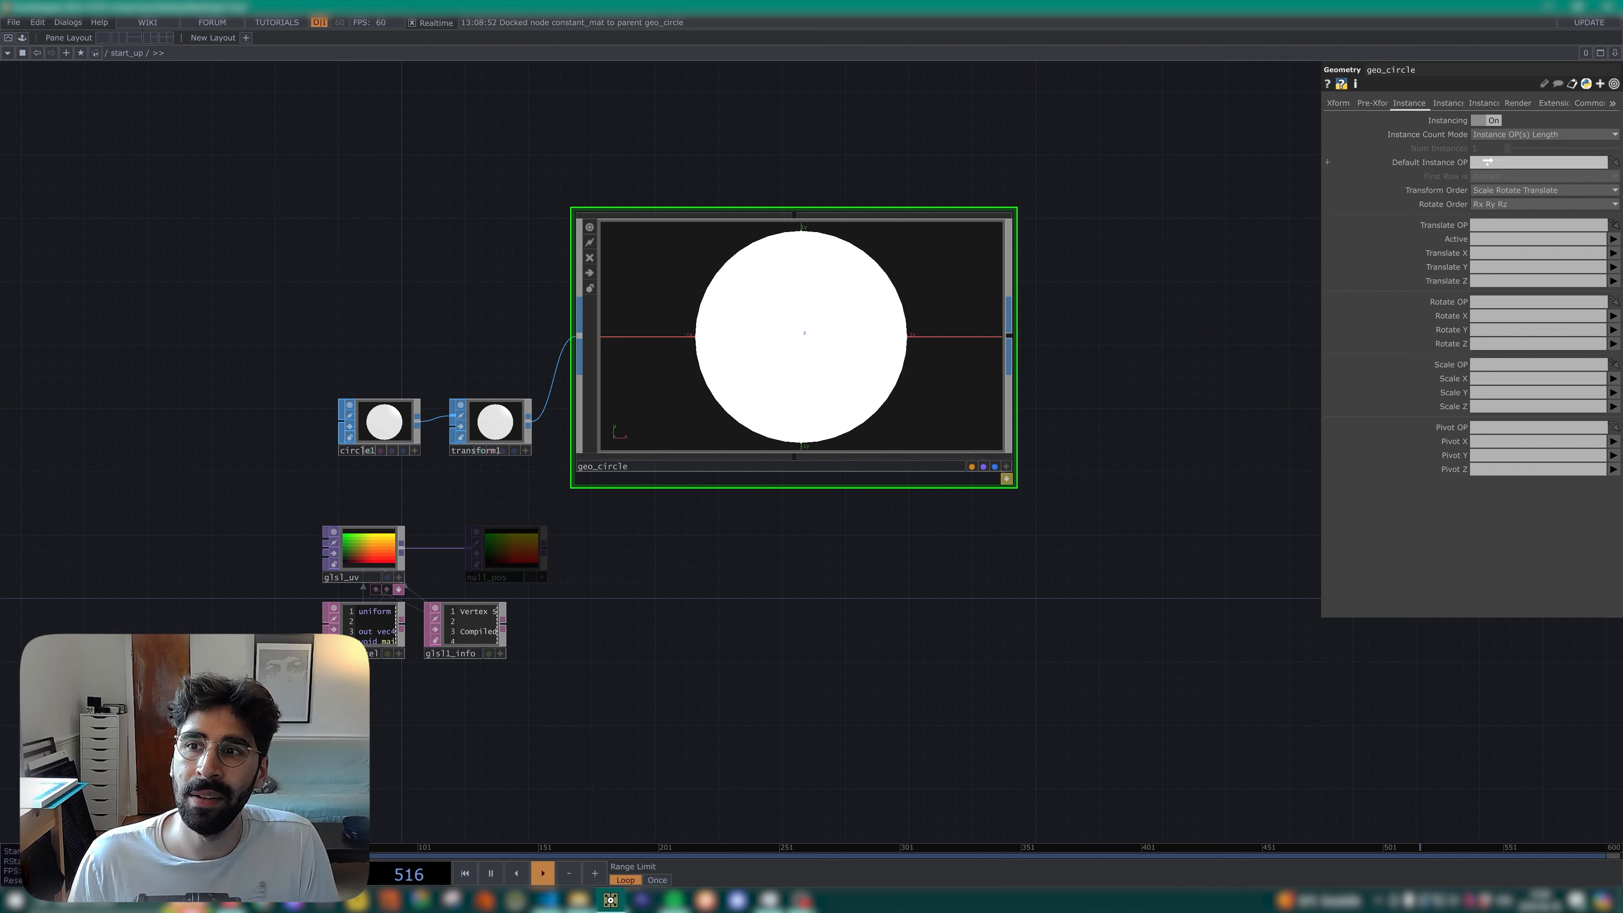
left_click_drag(1487, 161, 1489, 162)
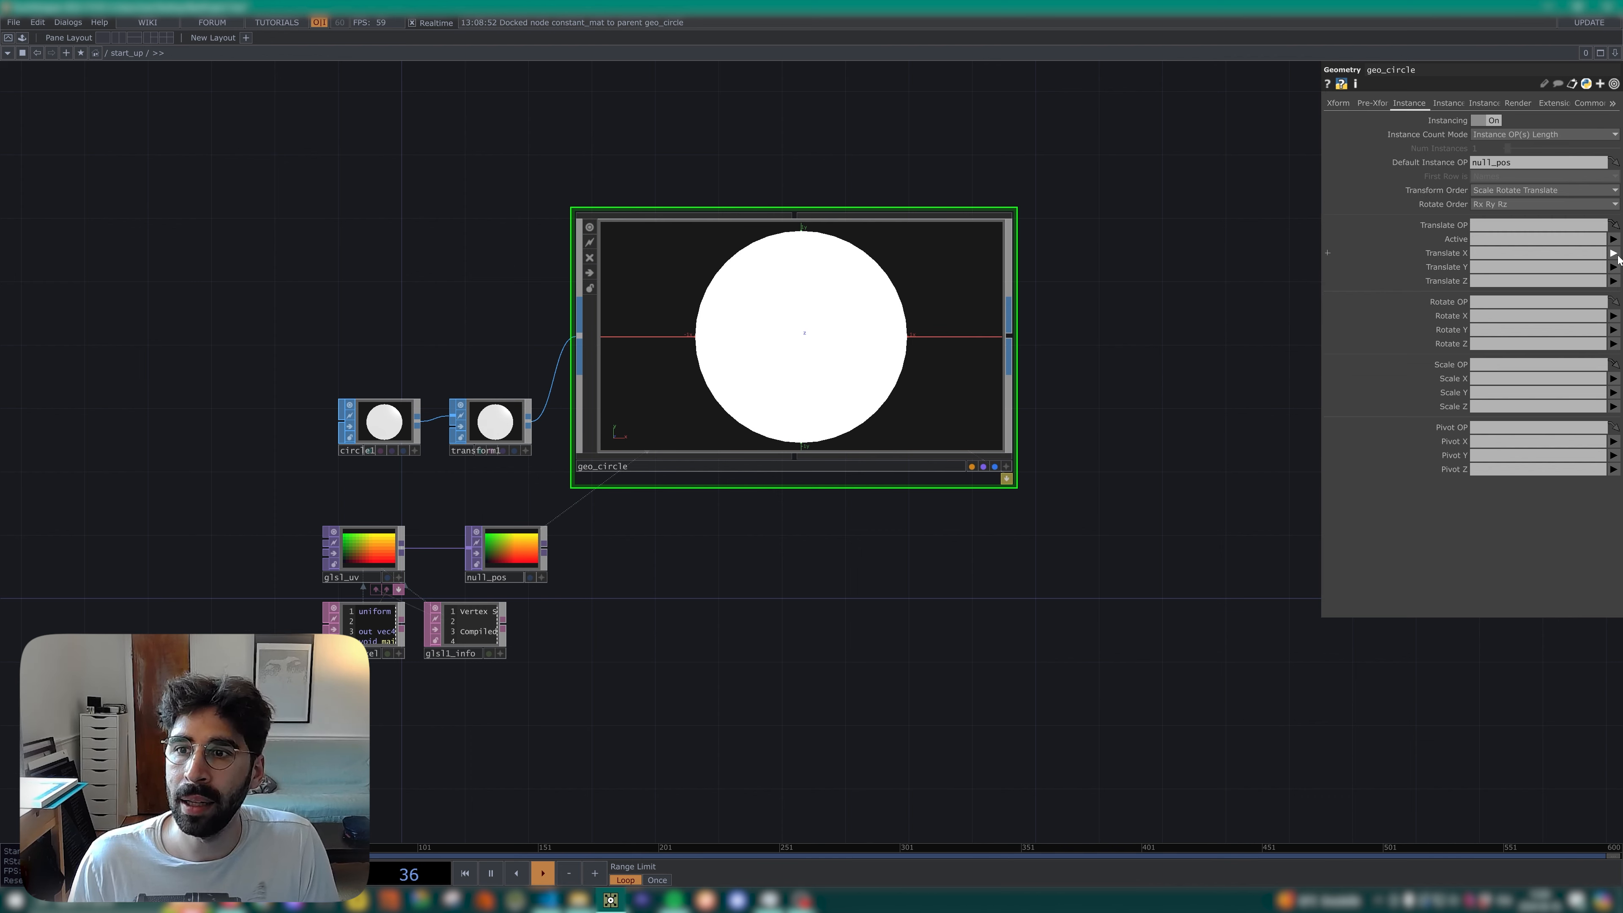
Map the instances' Translate X to channel r and Translate Y to channel g.
left_click(1612, 252)
left_click(1612, 267)
left_click(1613, 267)
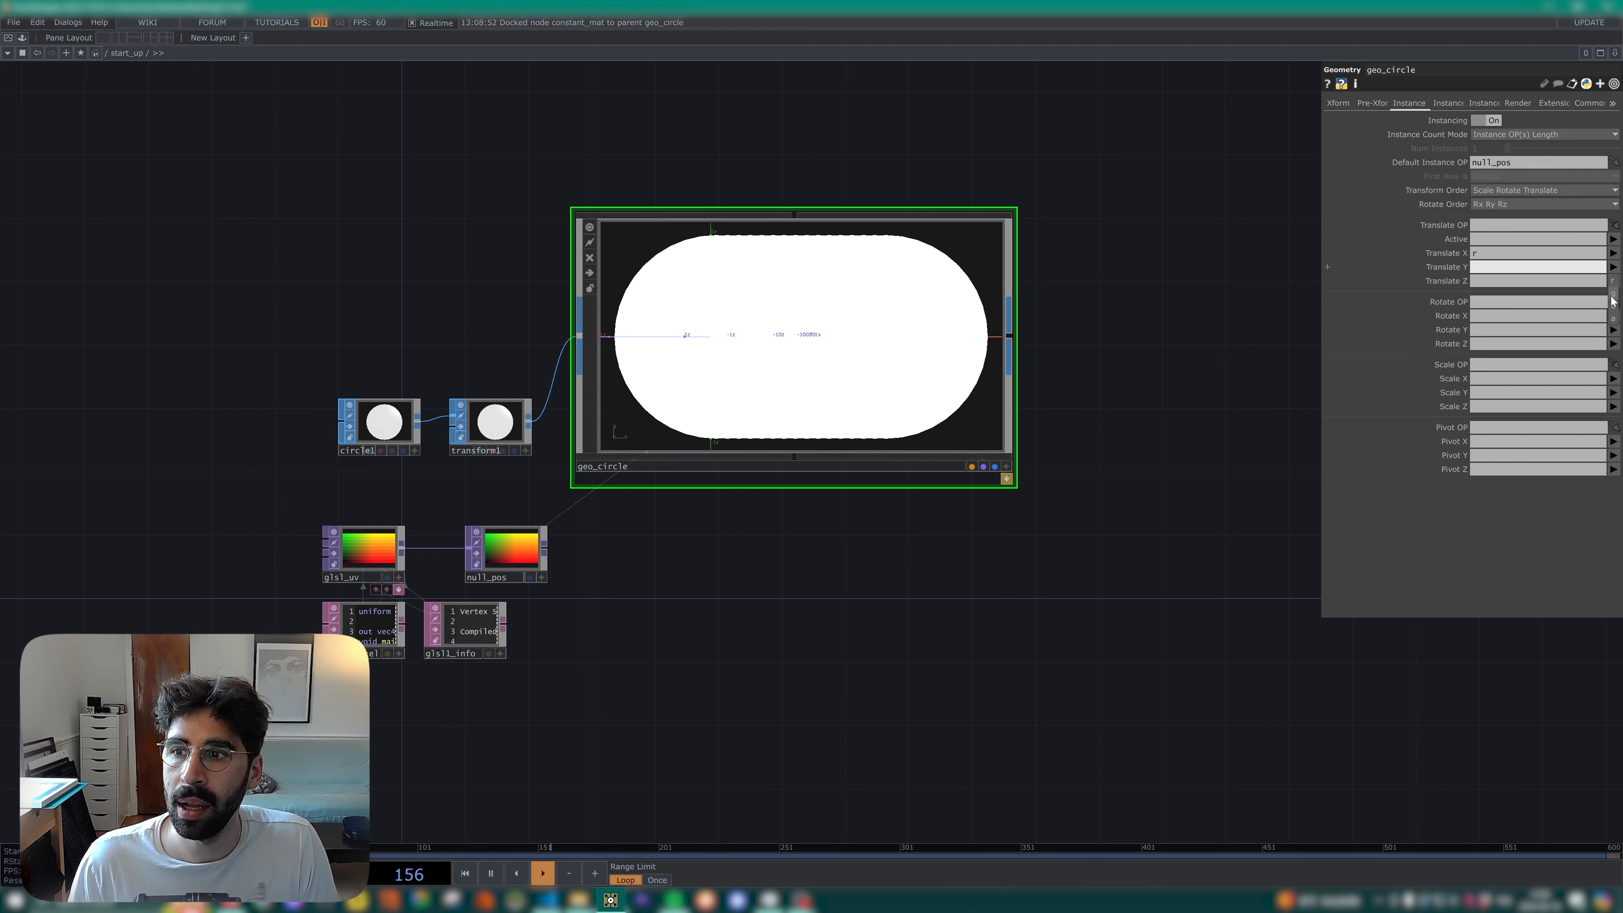
left_click(1612, 295)
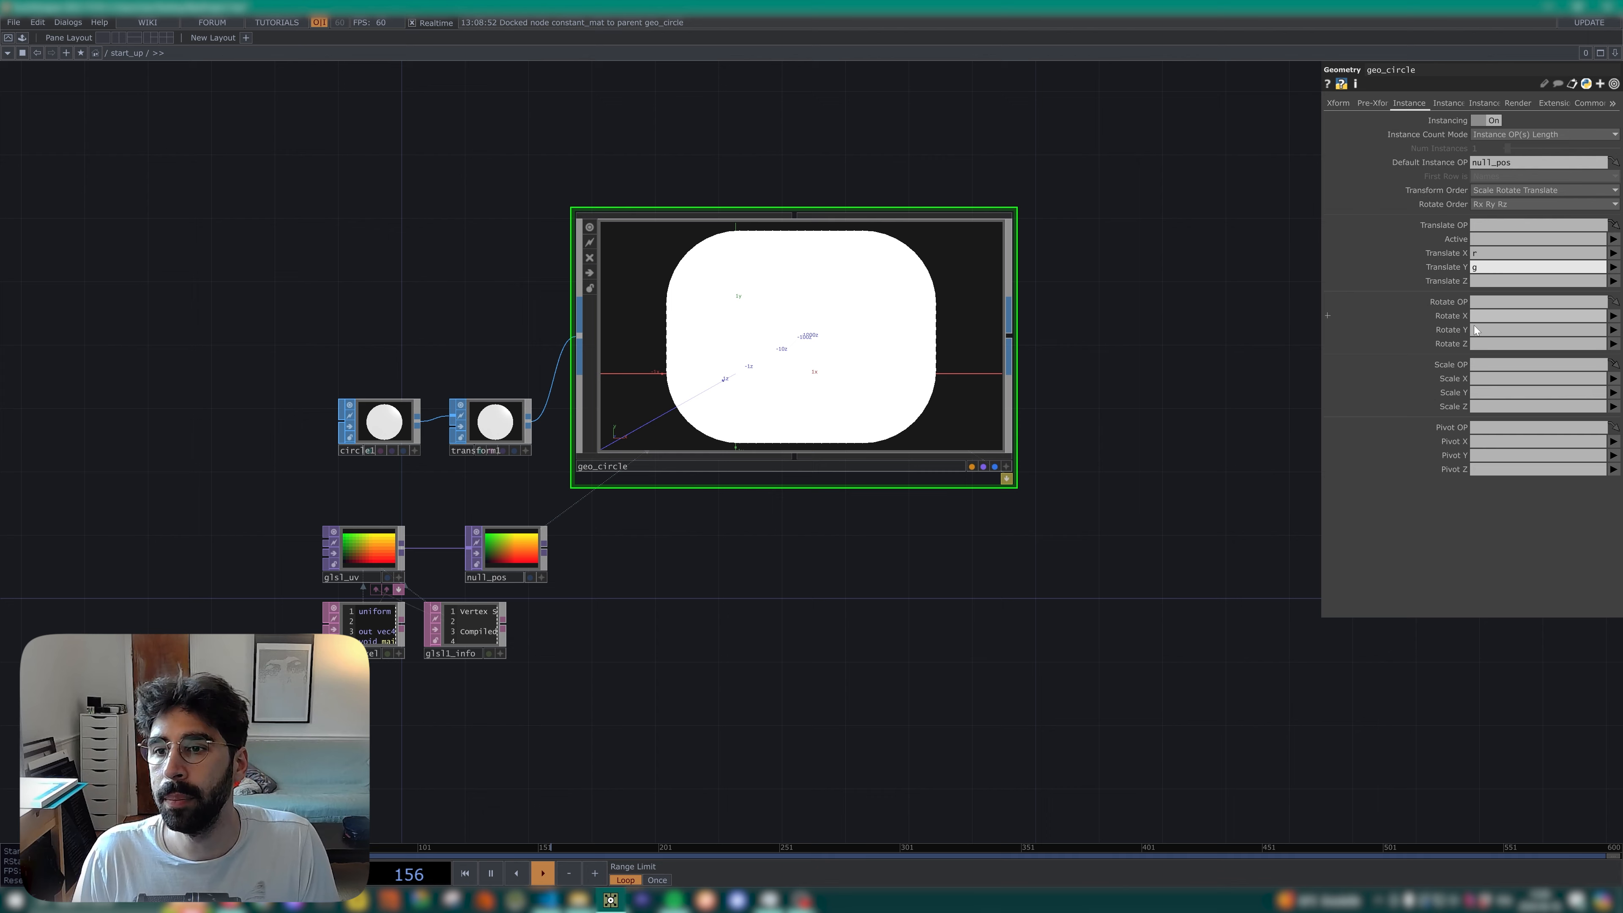
Map the instances' Scale X, Scale Y and Scale Z all to channel b.
left_click(1484, 377)
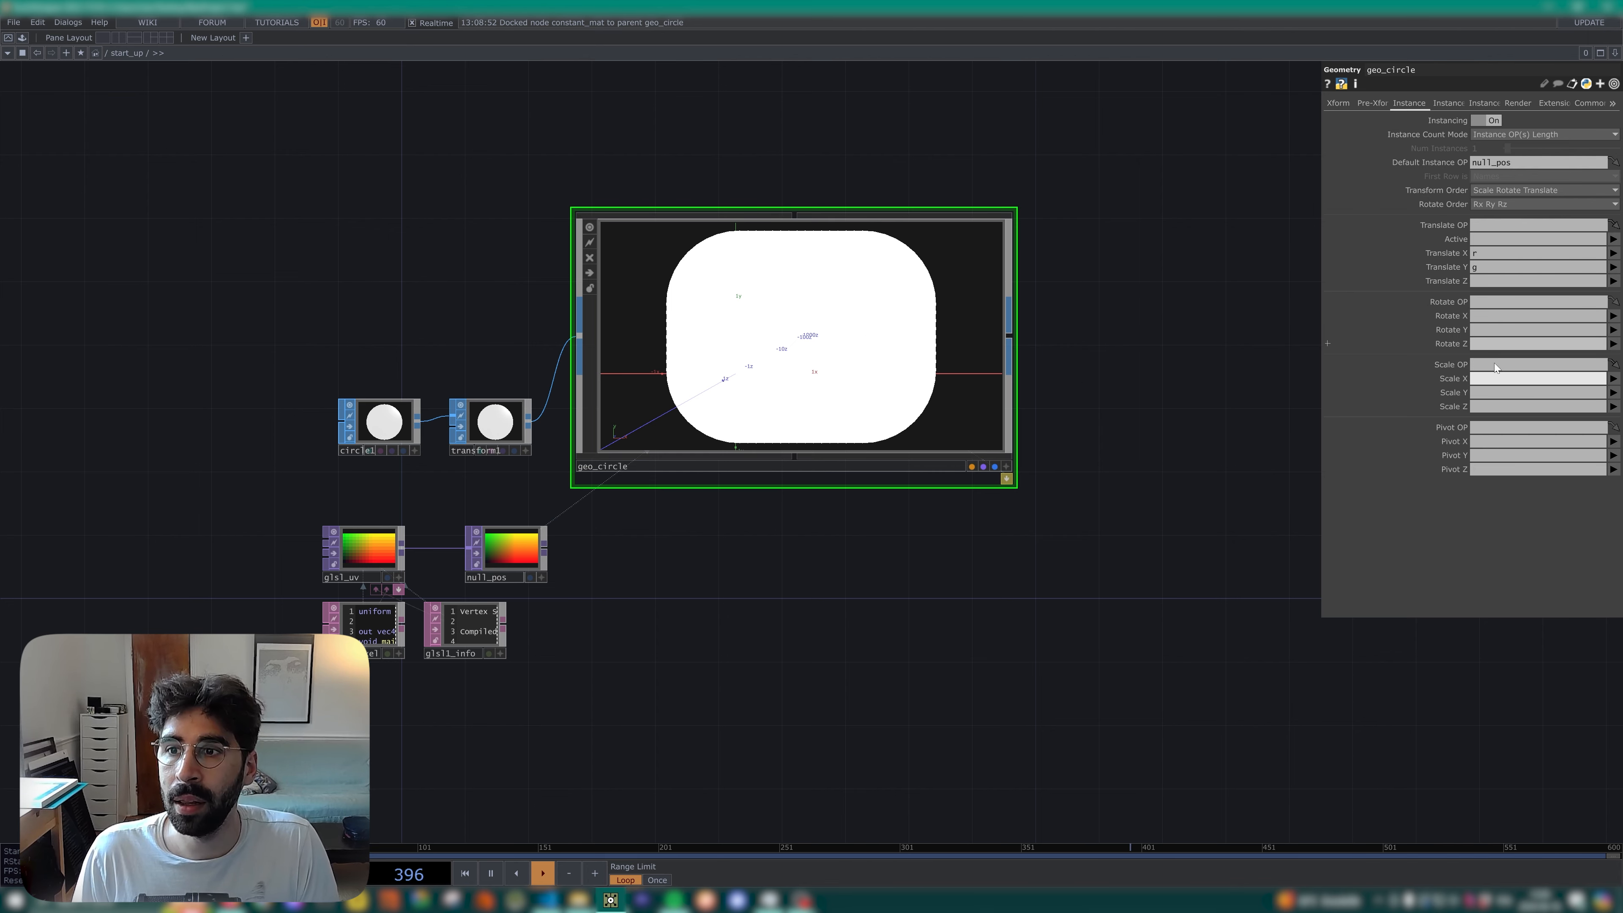
type("b")
key("Tab")
type("b")
key("Tab")
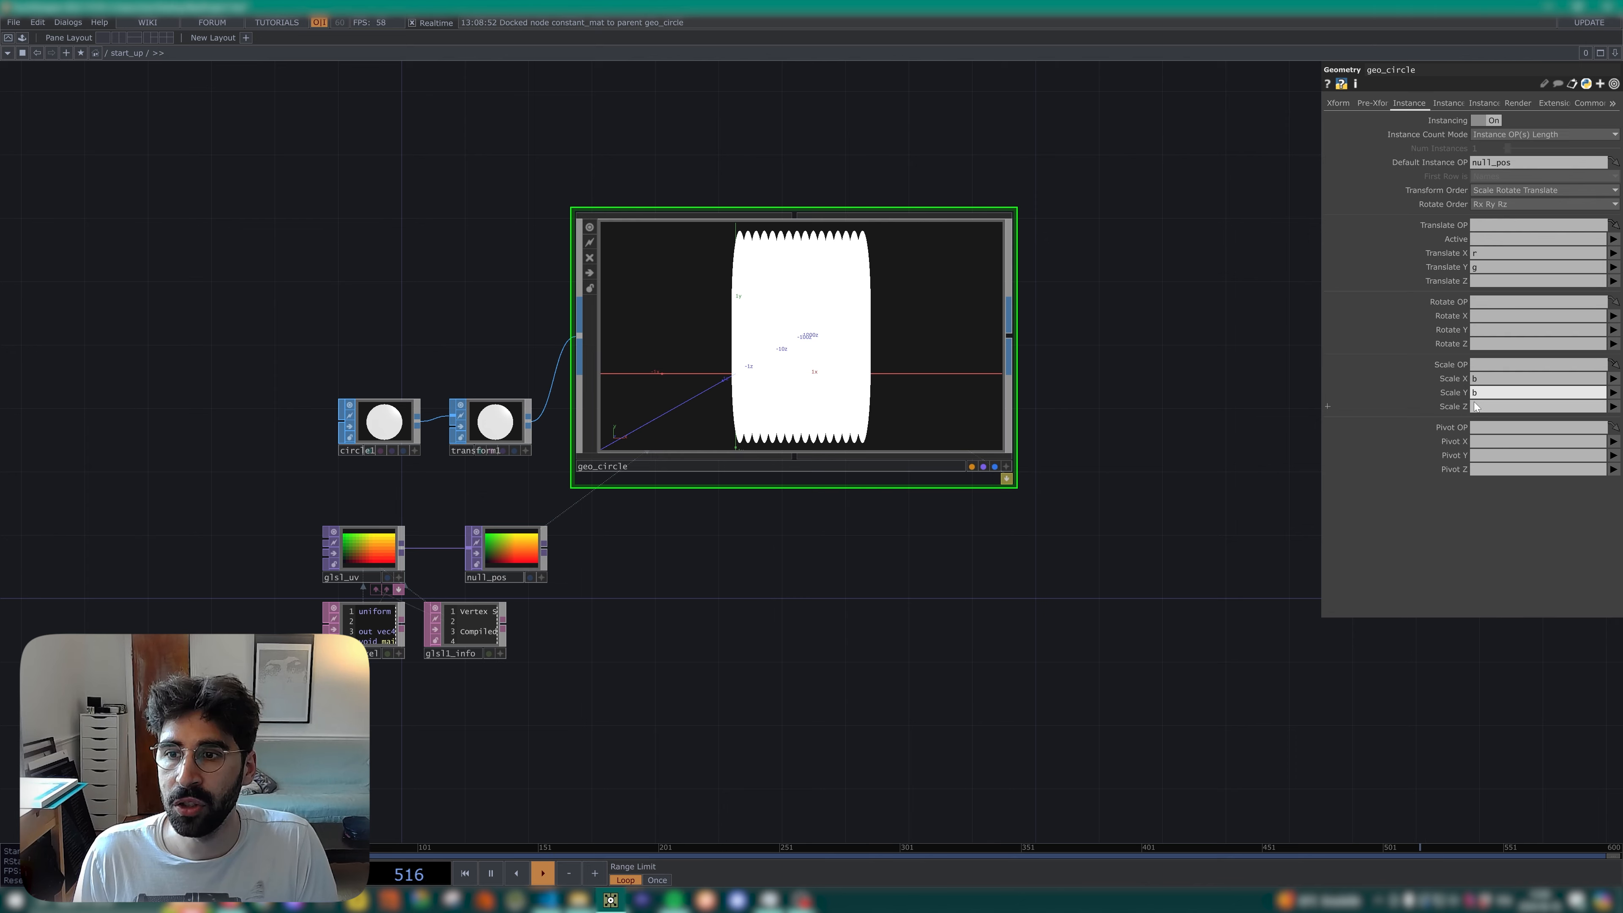
type("b")
key("Return")
Set transform1's uniform scale to .5 and check the circle grid in geo_circle up close.
left_click(526, 444)
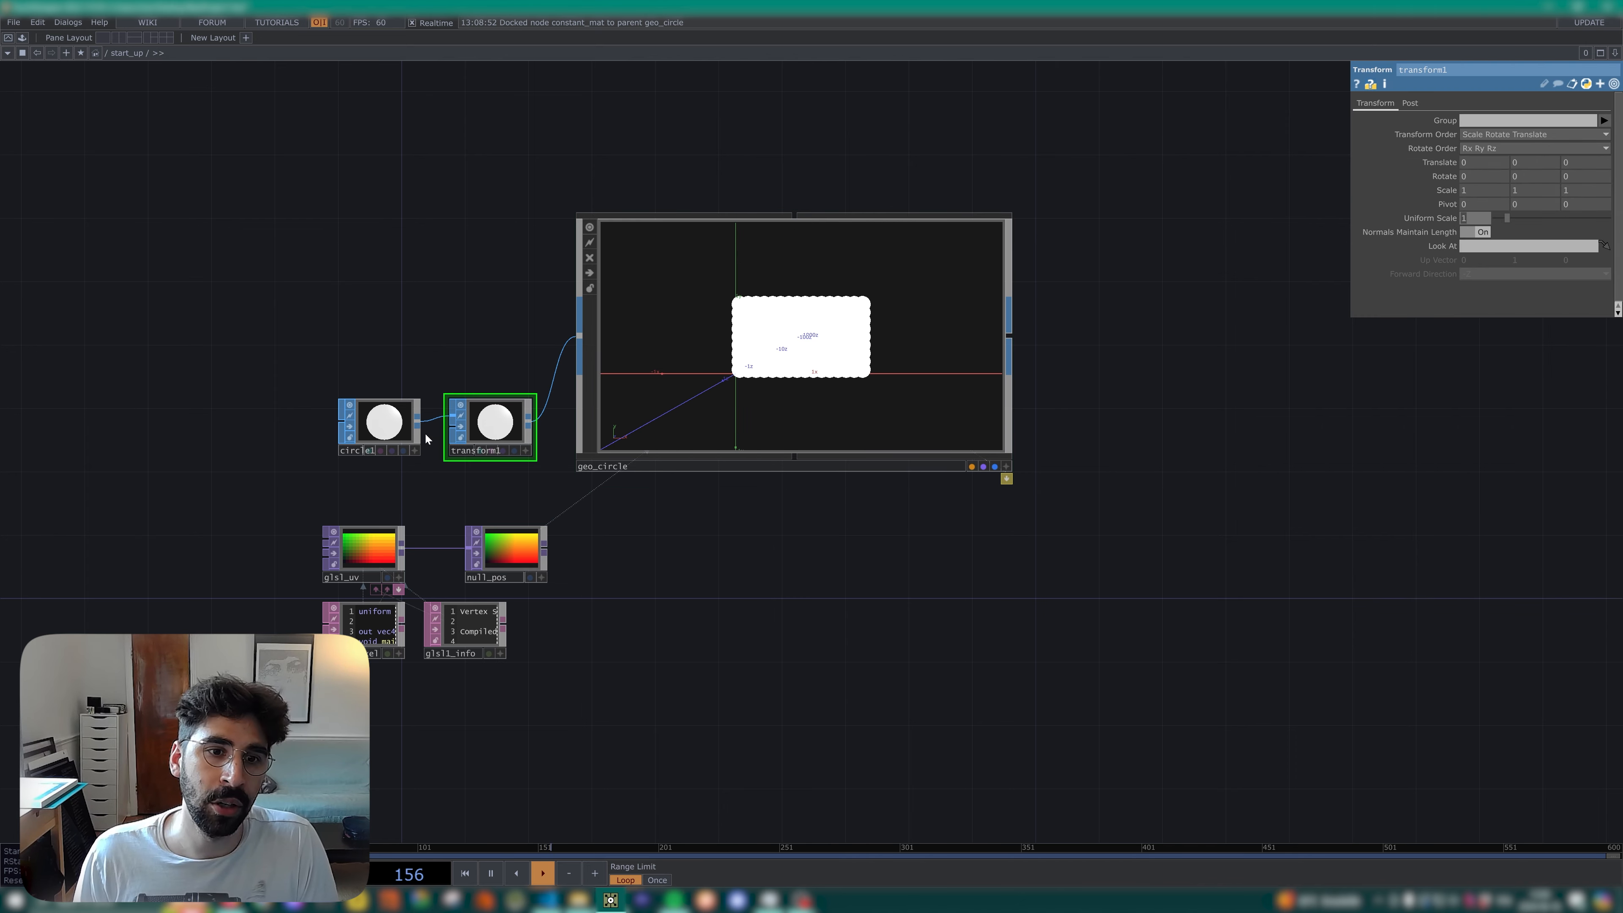
type(".5")
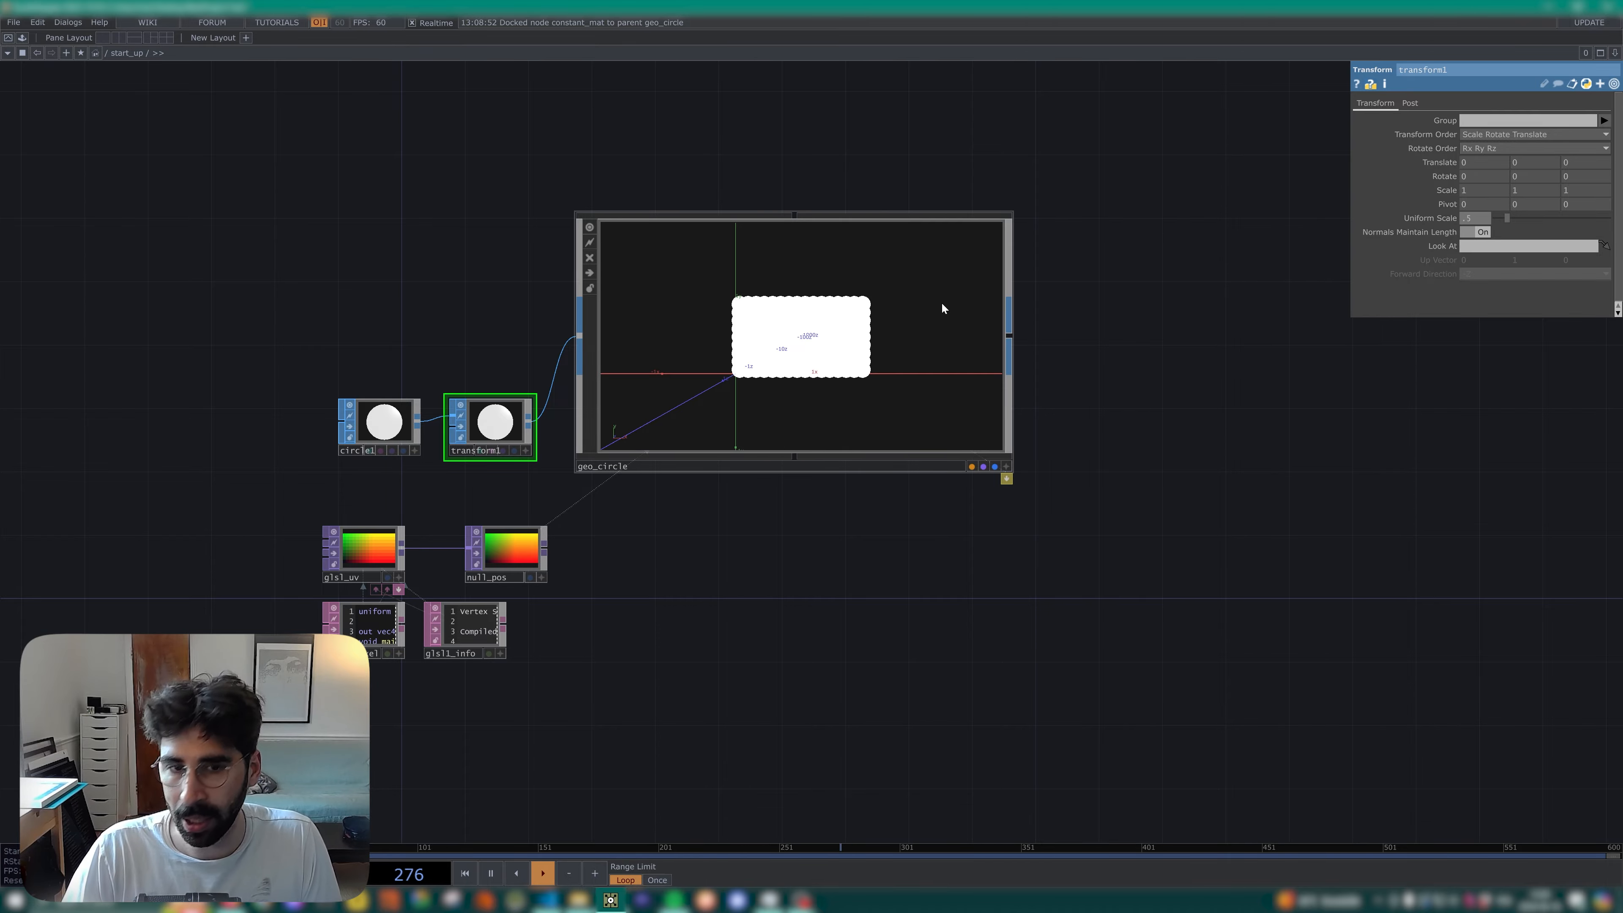
key("Return")
scroll(778, 343, "up", 6)
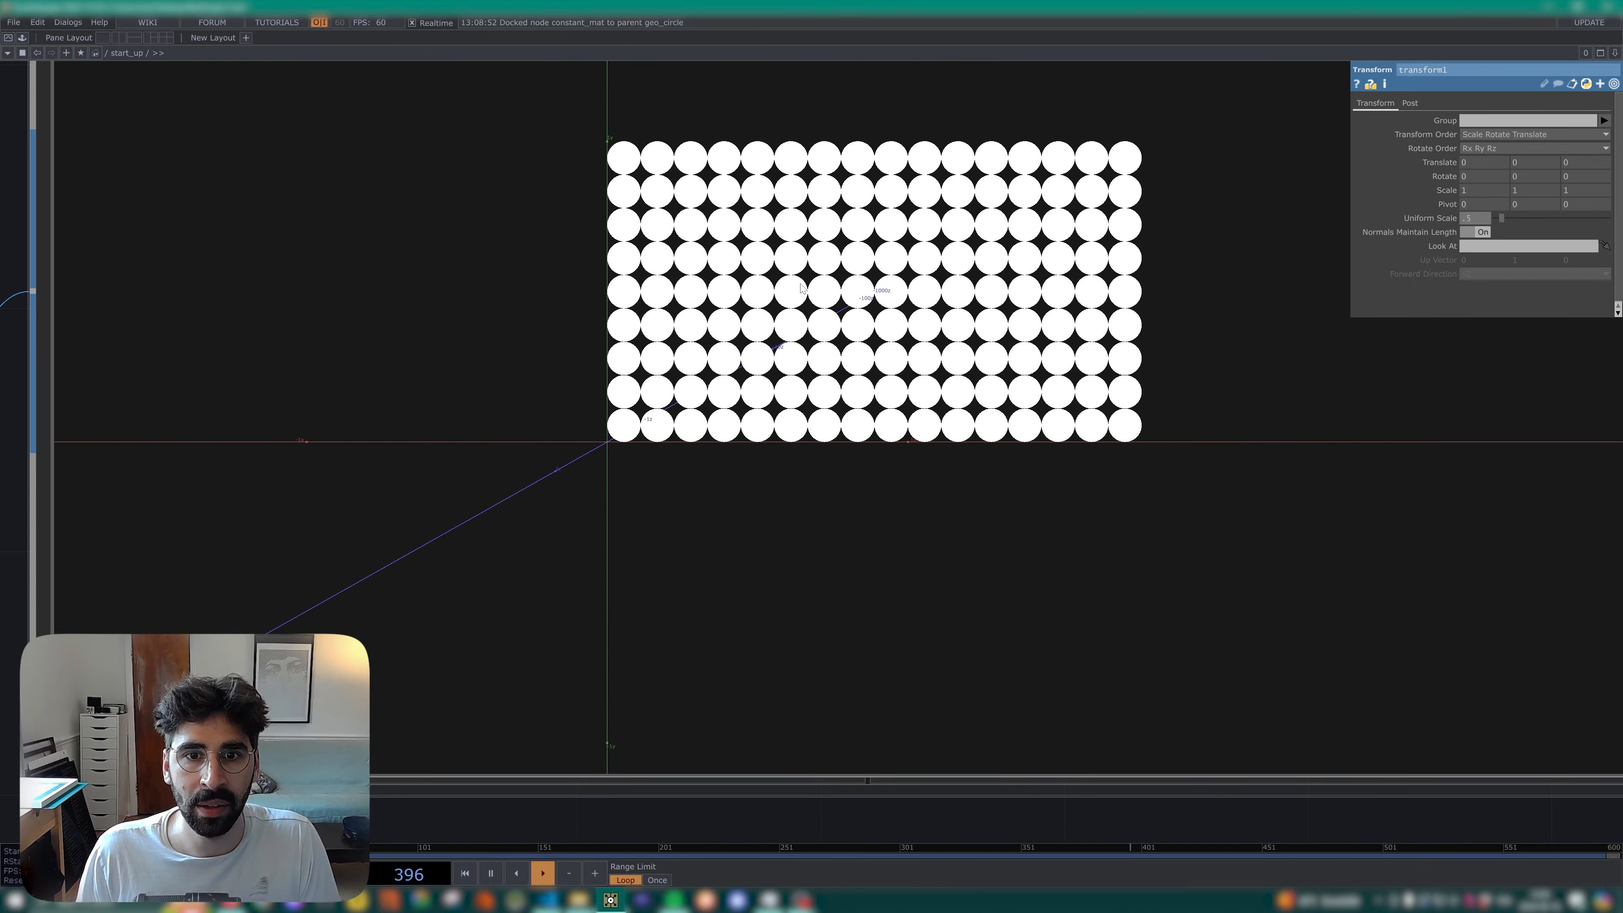
scroll(953, 275, "up", 10)
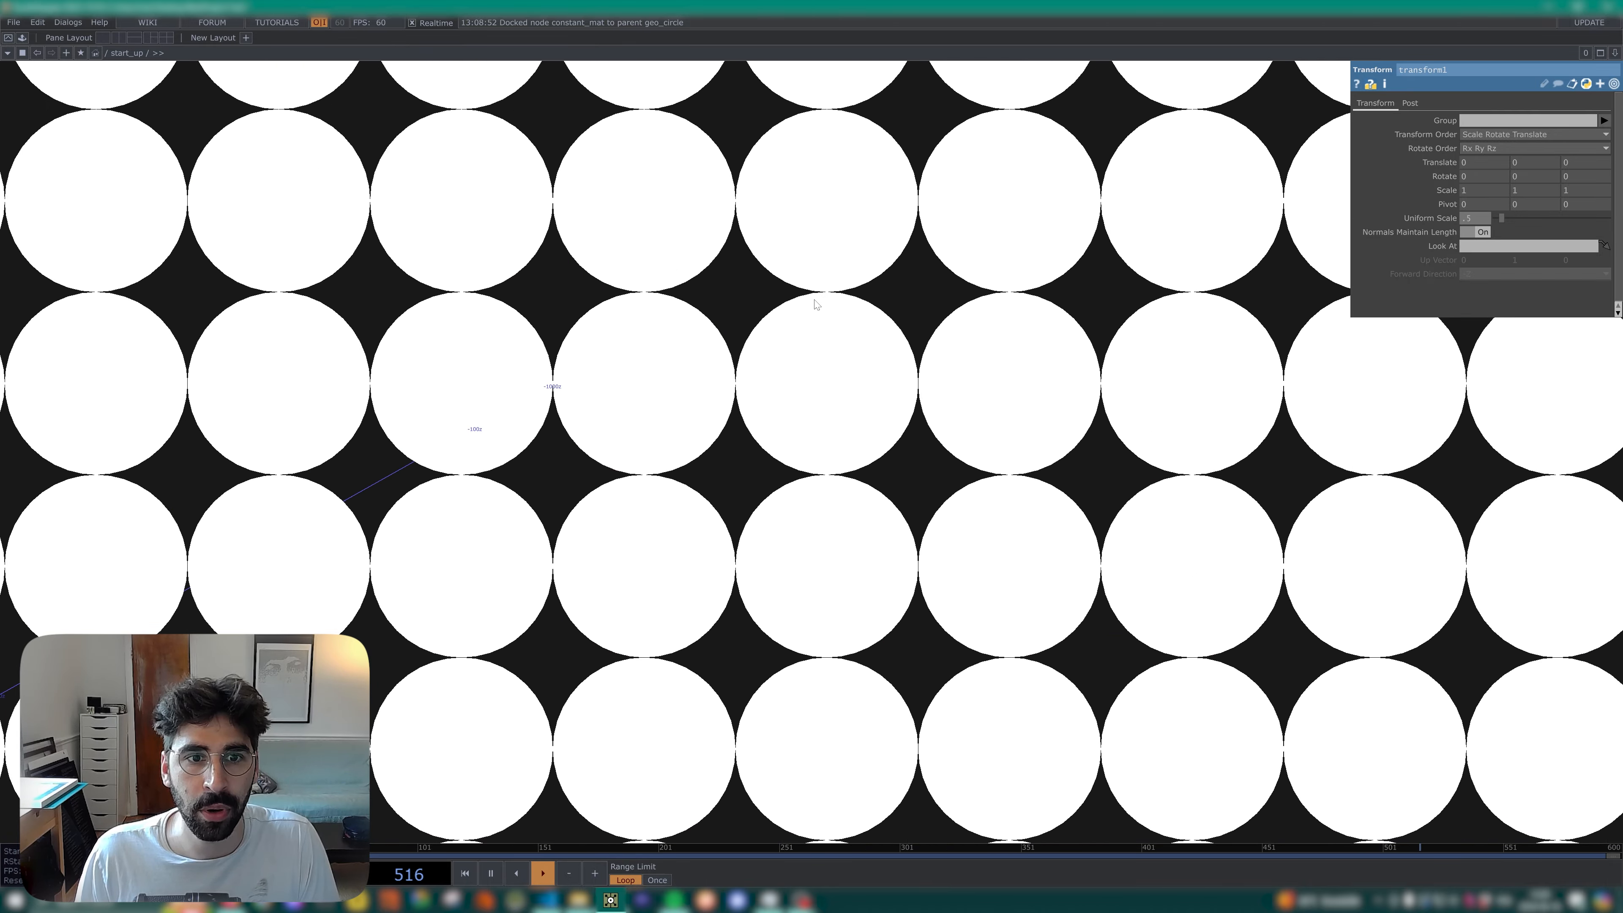
scroll(823, 296, "down", 15)
scroll(817, 302, "up", 2)
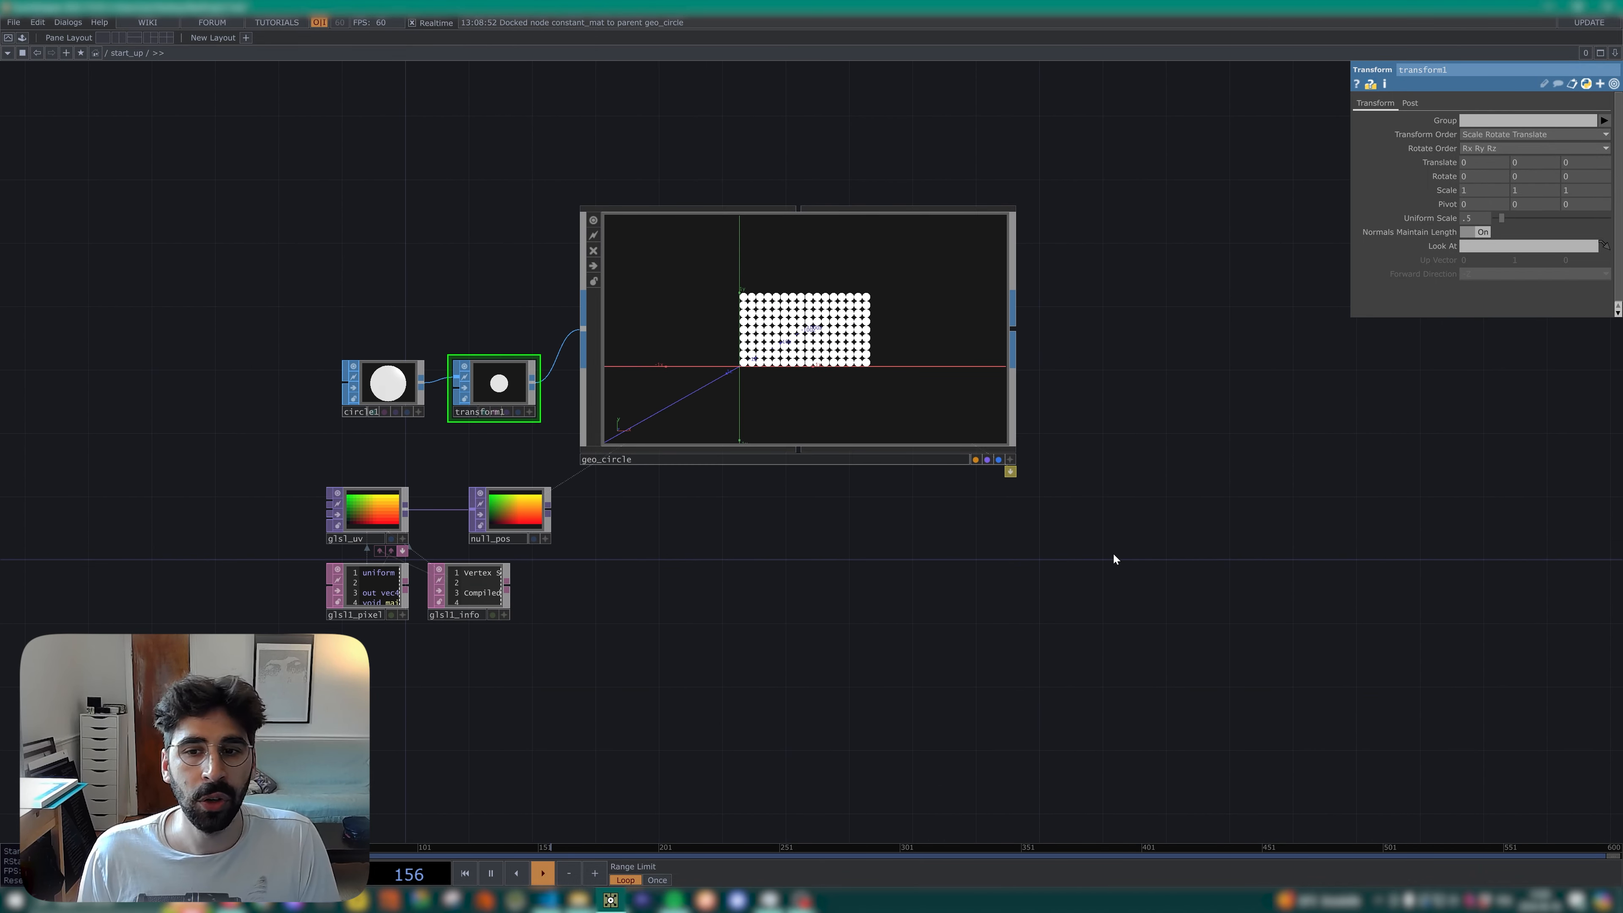
Select all operators in the network, reset their node sizes, and line geo_circle up beside transform1.
left_click_drag(1114, 554, 1023, 580)
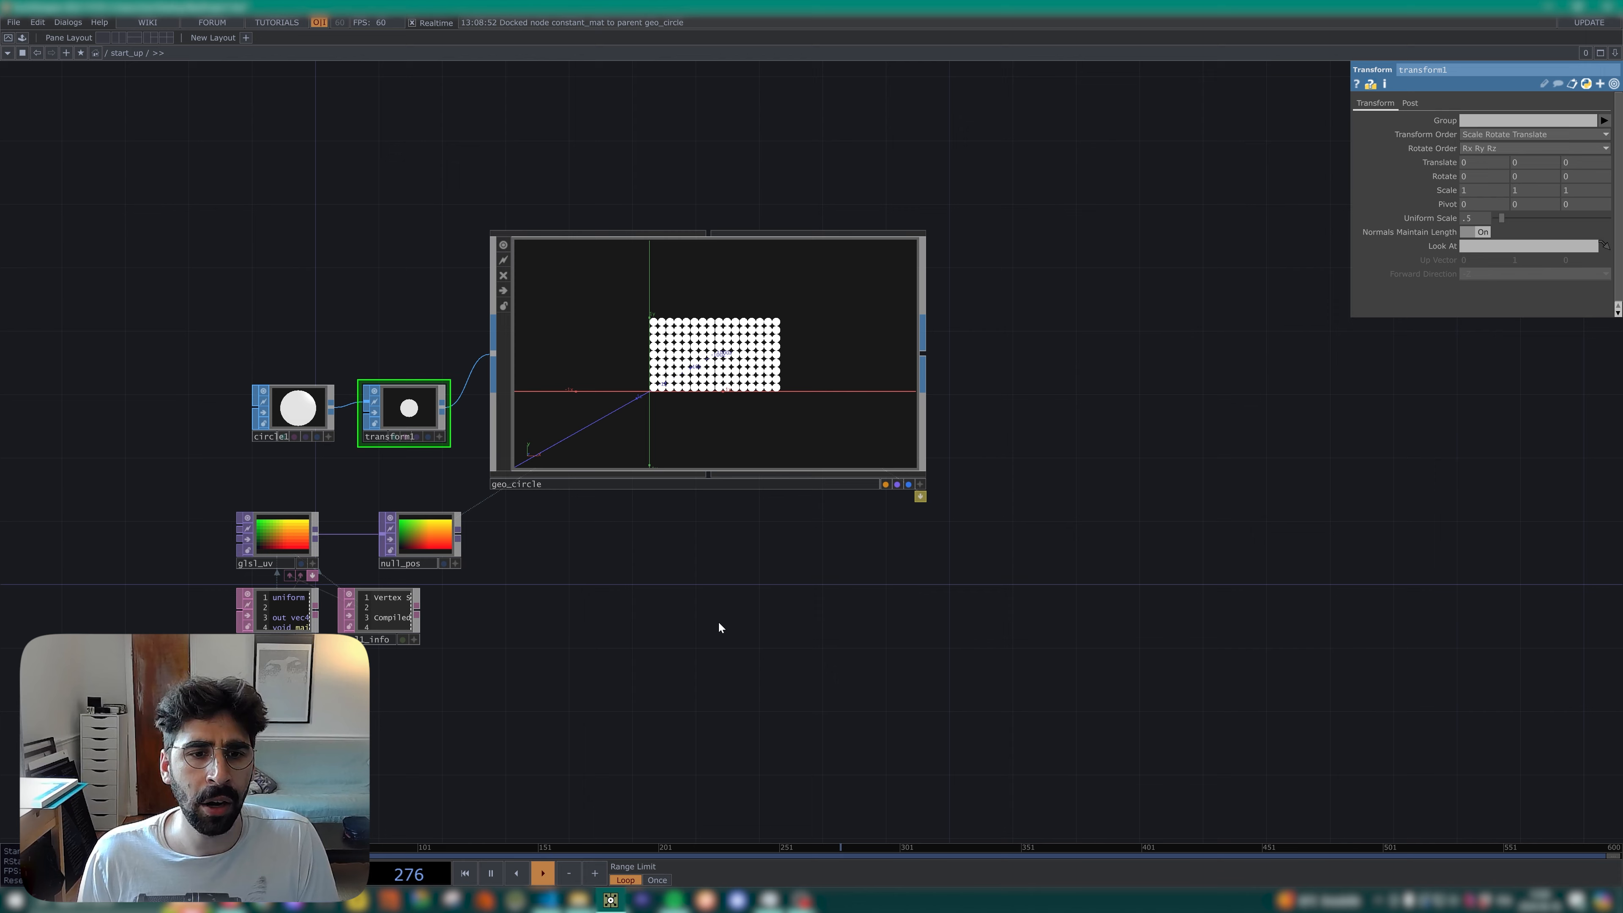
right_click_drag(997, 677, 200, 345)
right_click(729, 565)
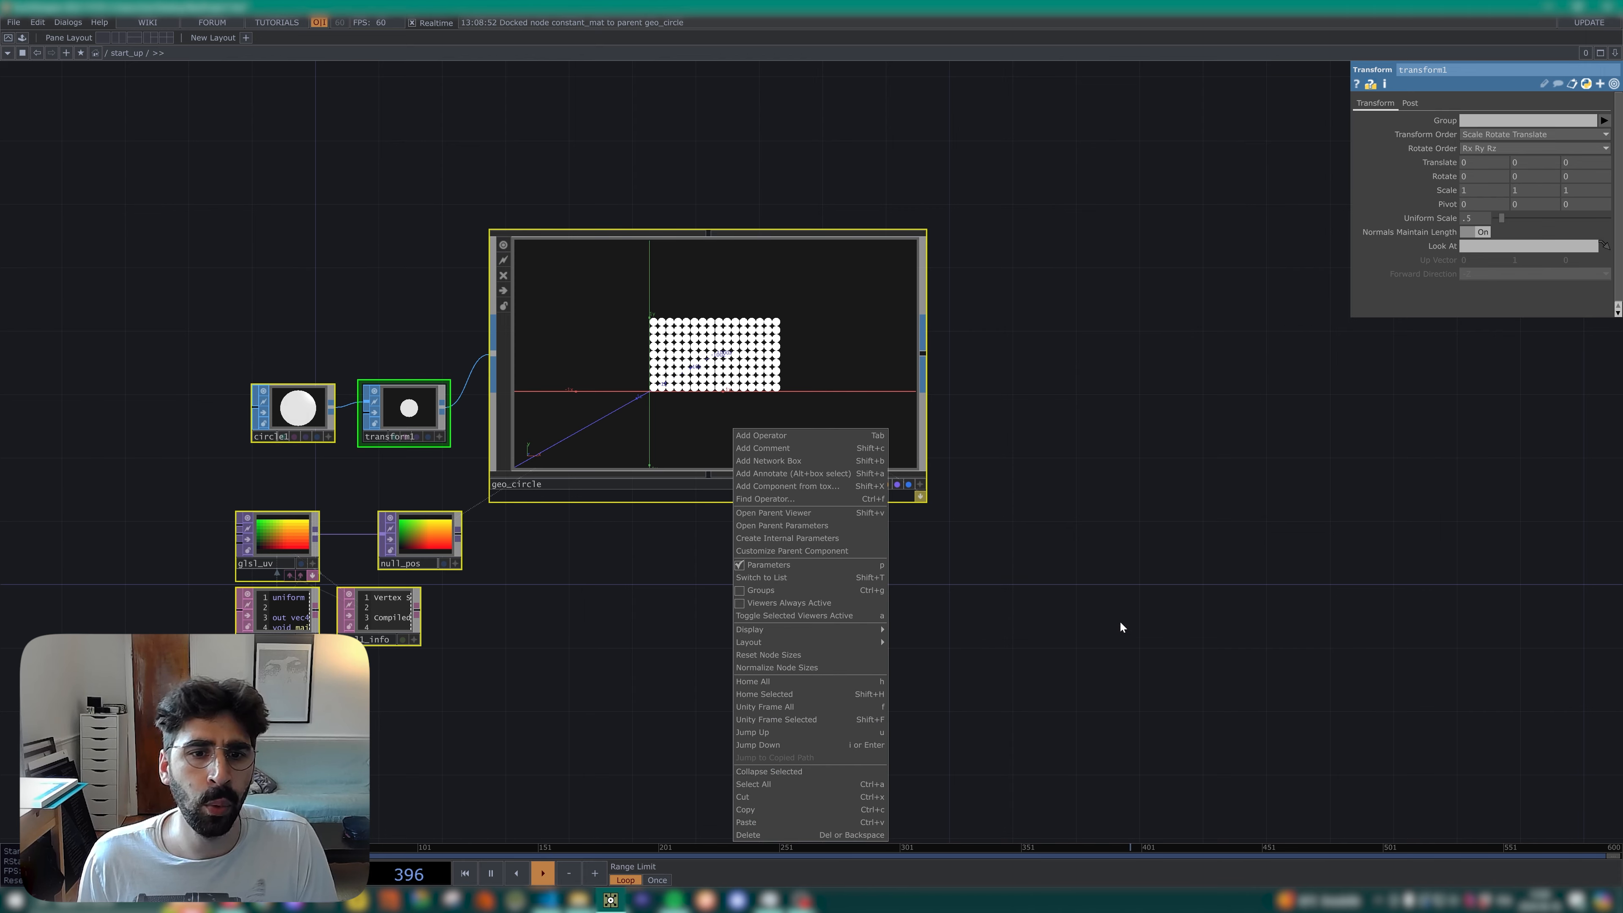
left_click(1077, 648)
right_click(775, 576)
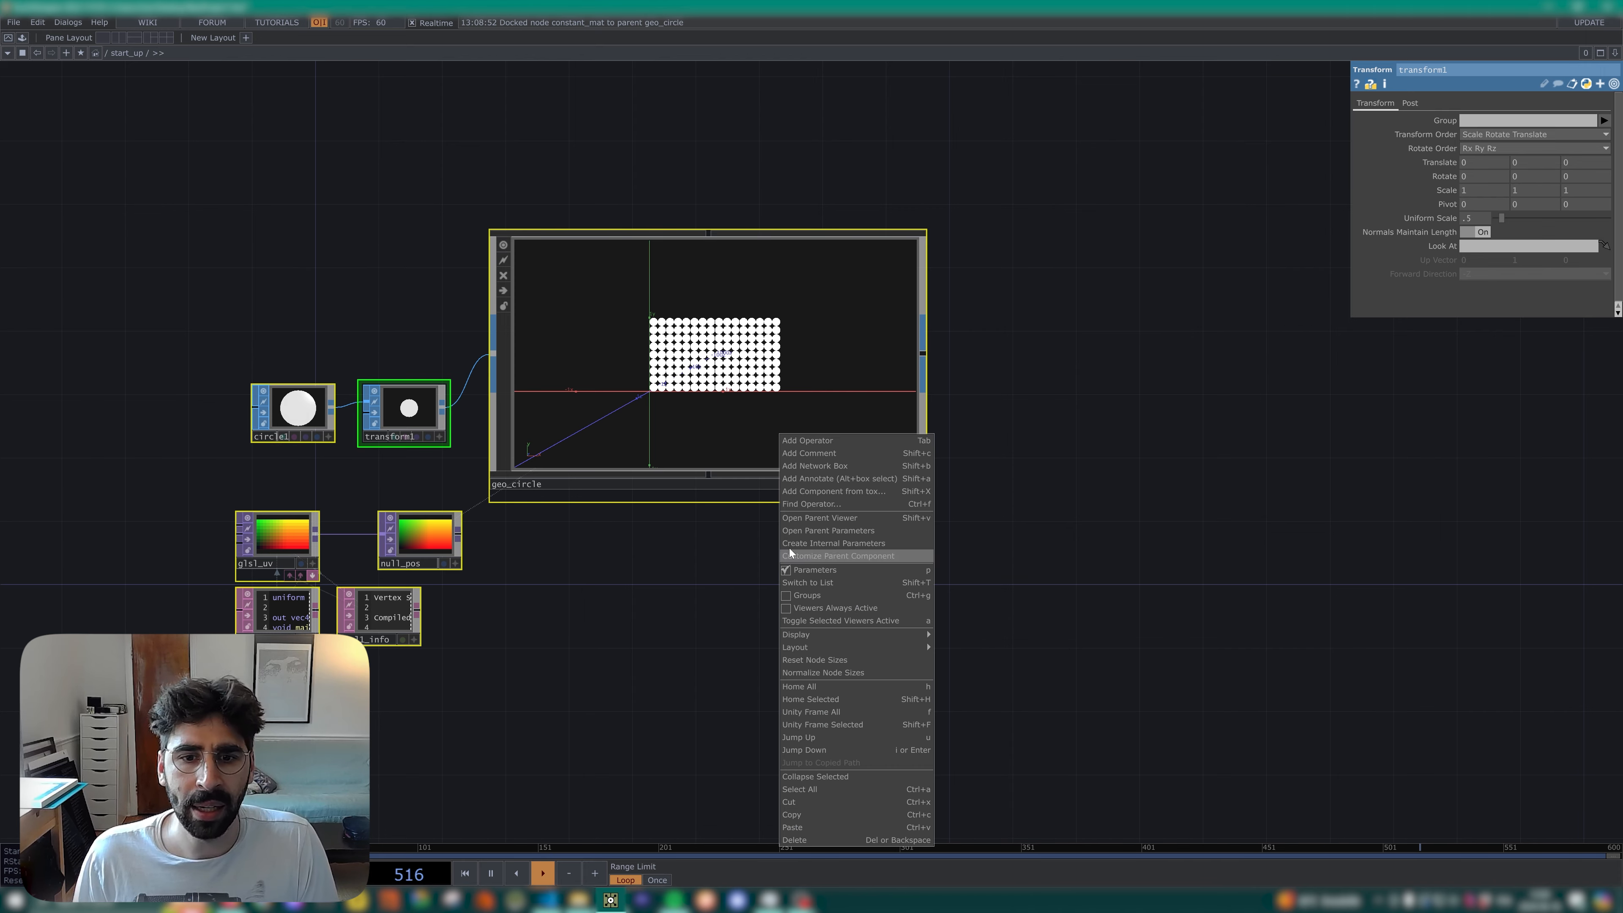
left_click(838, 662)
left_click(545, 455)
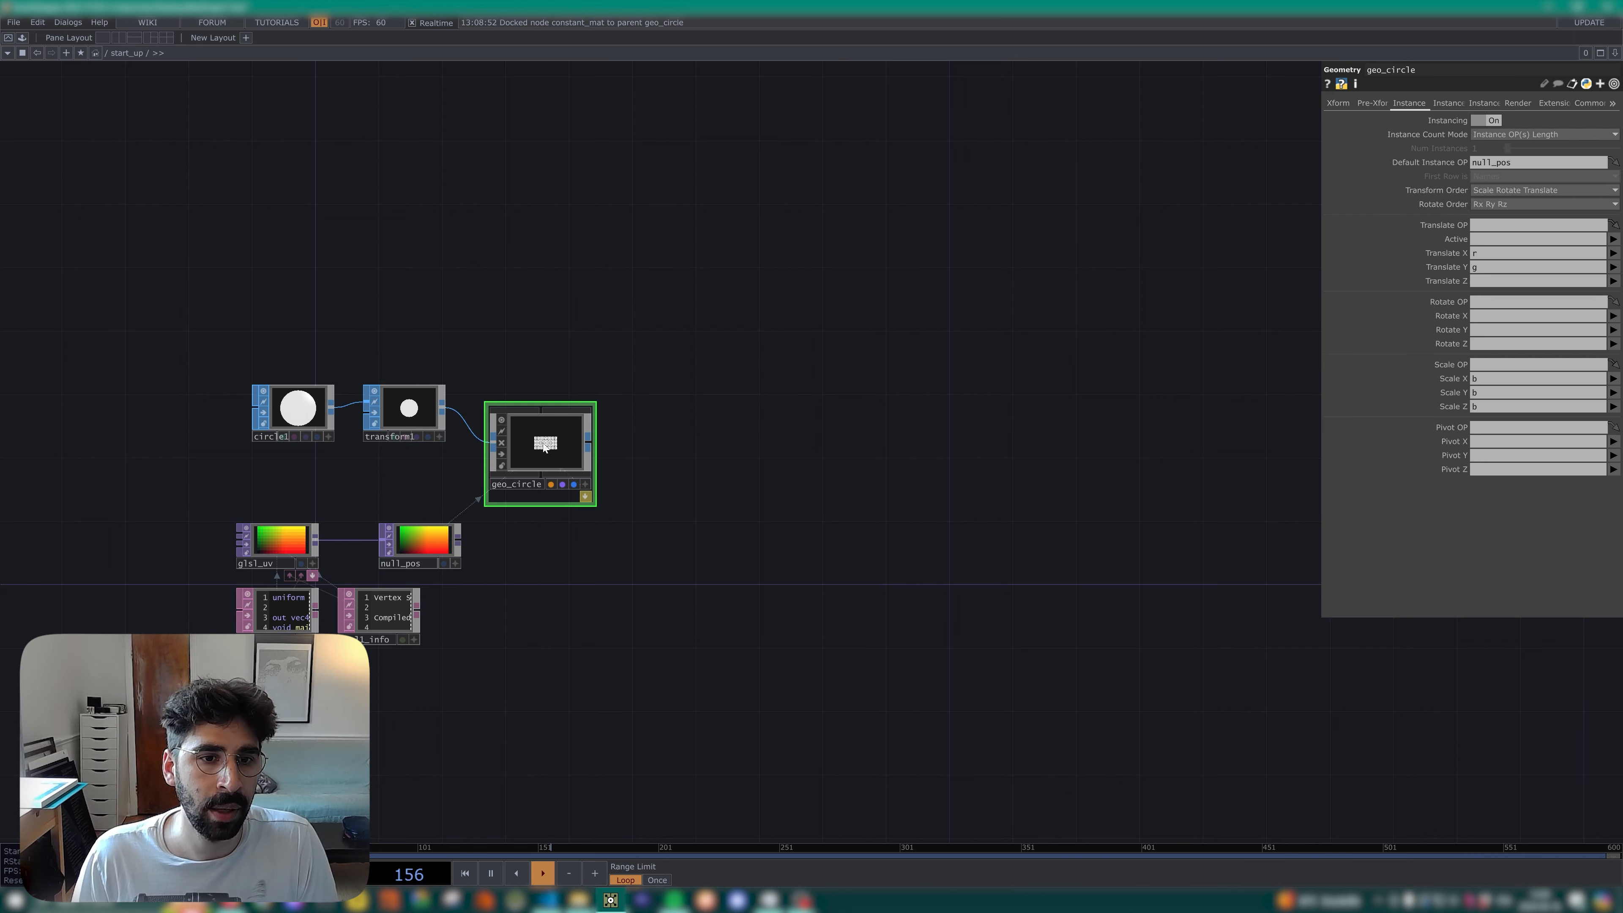
left_click_drag(396, 464, 367, 495)
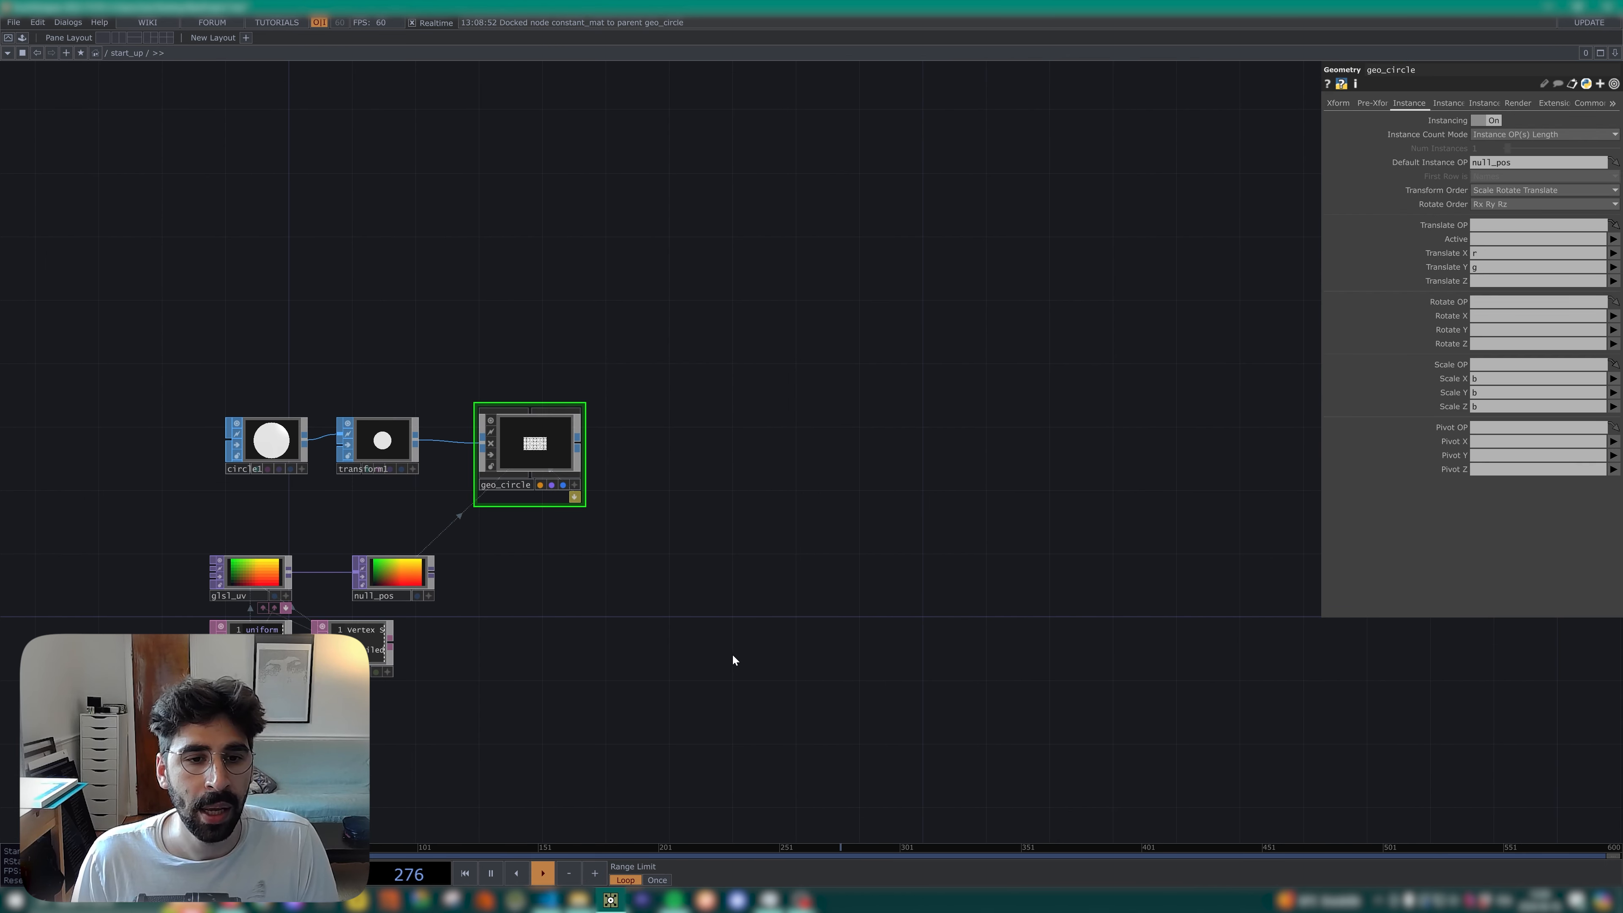
Add a Render TOP beyond geo_circle in the start_up network.
left_click_drag(567, 601, 646, 609)
key("Tab")
left_click(591, 408)
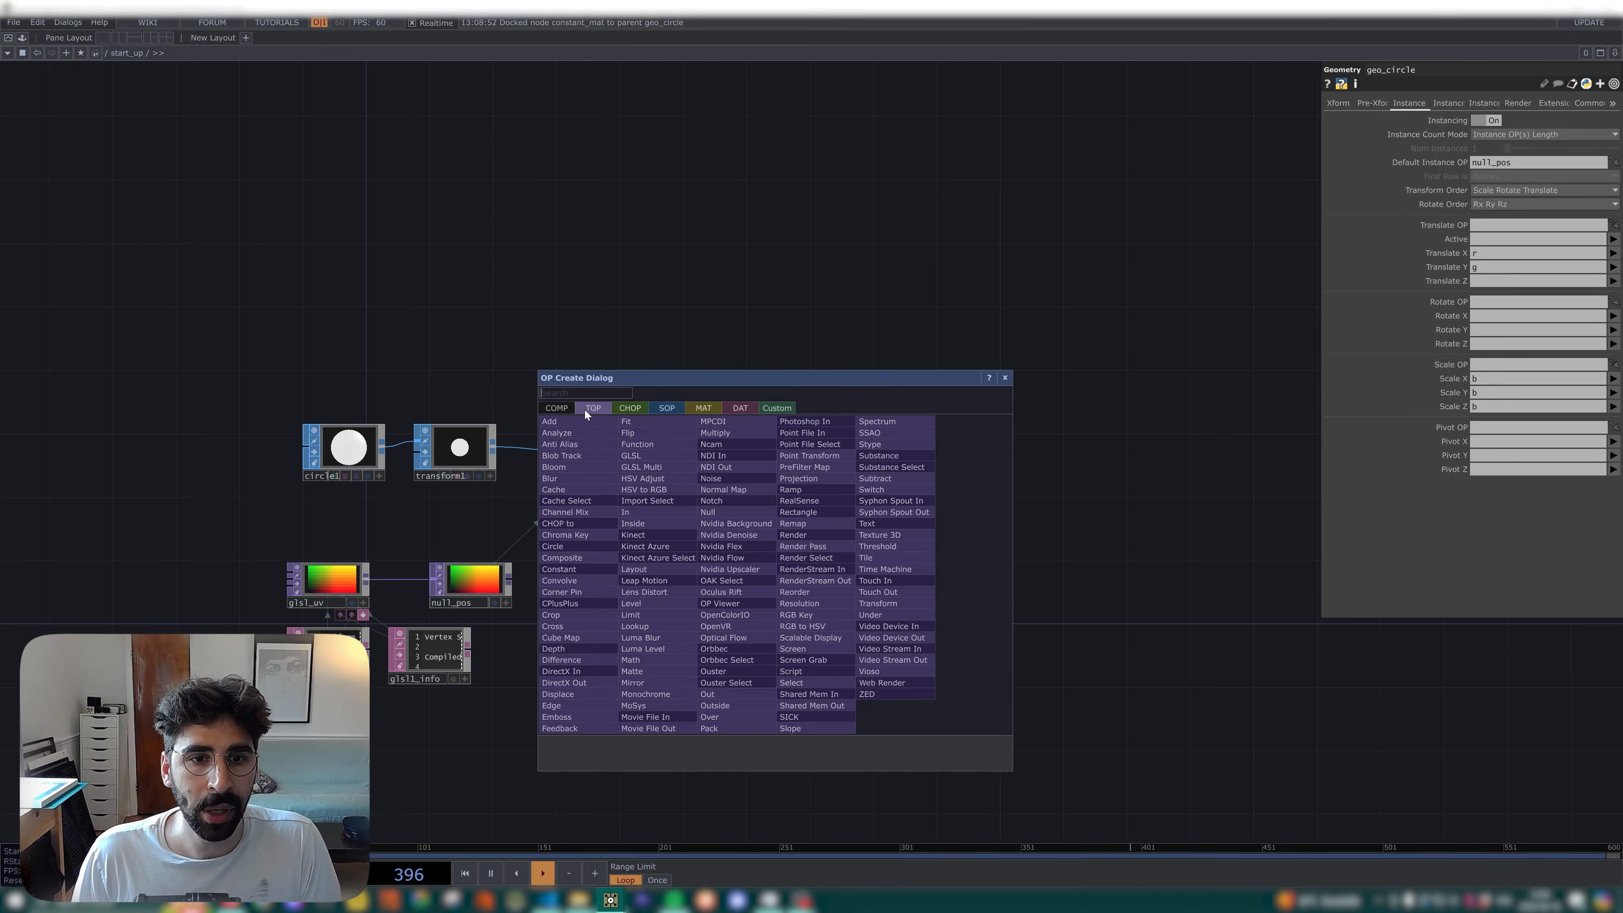
type("re")
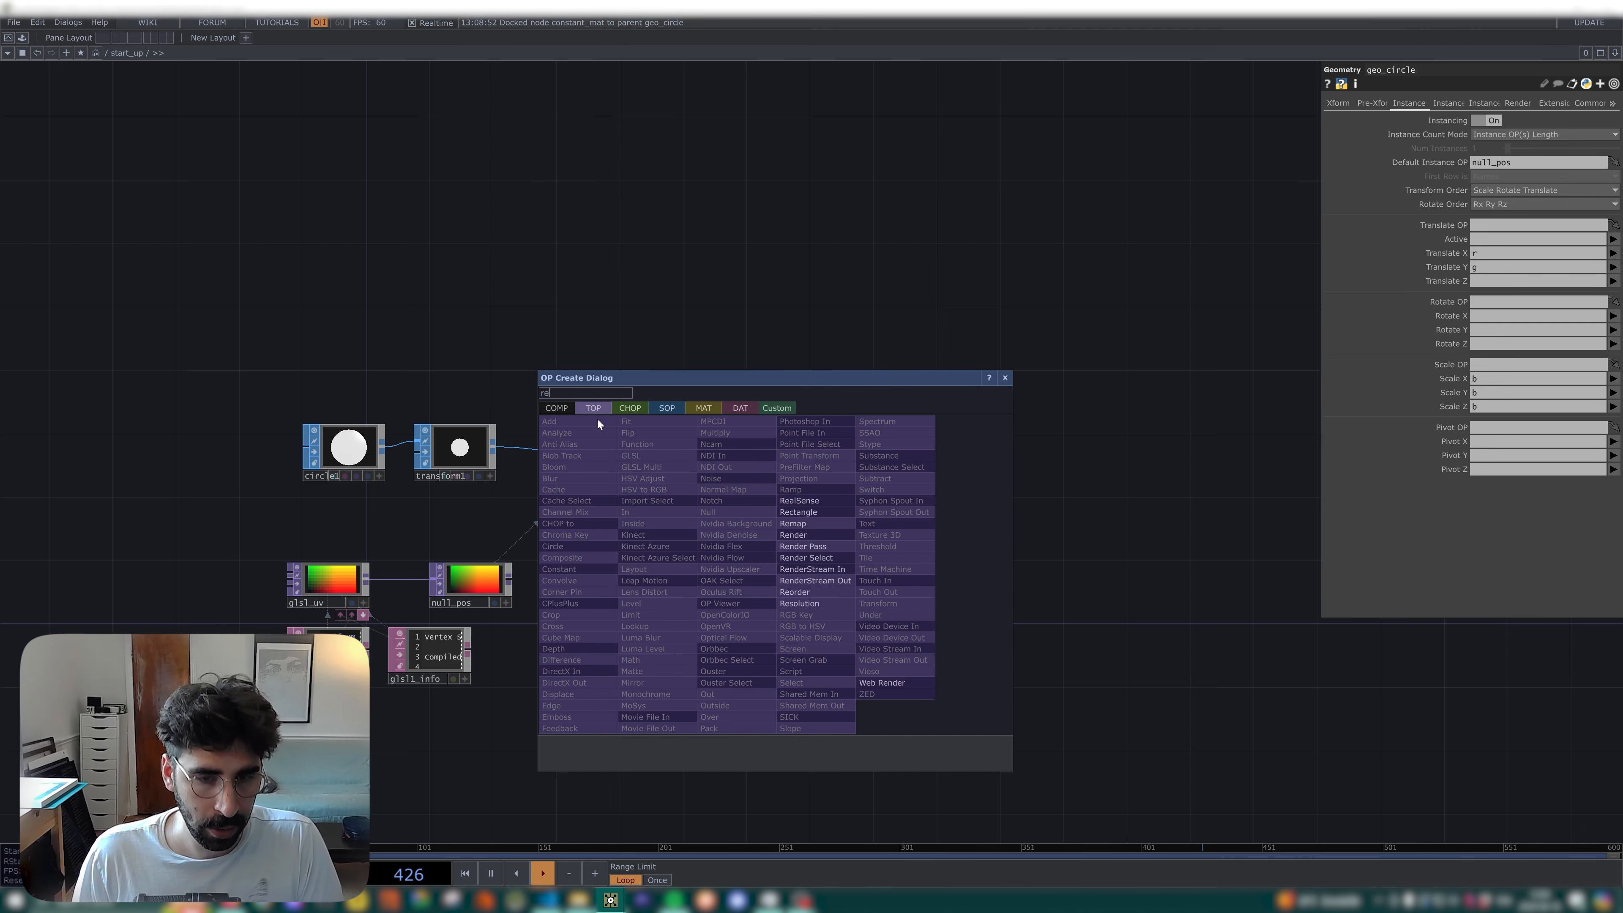
left_click(806, 535)
left_click(808, 533)
Open start_up's parameters in a floating window and link render1's resolution to its Render values of 1280 by 720.
right_click(127, 53)
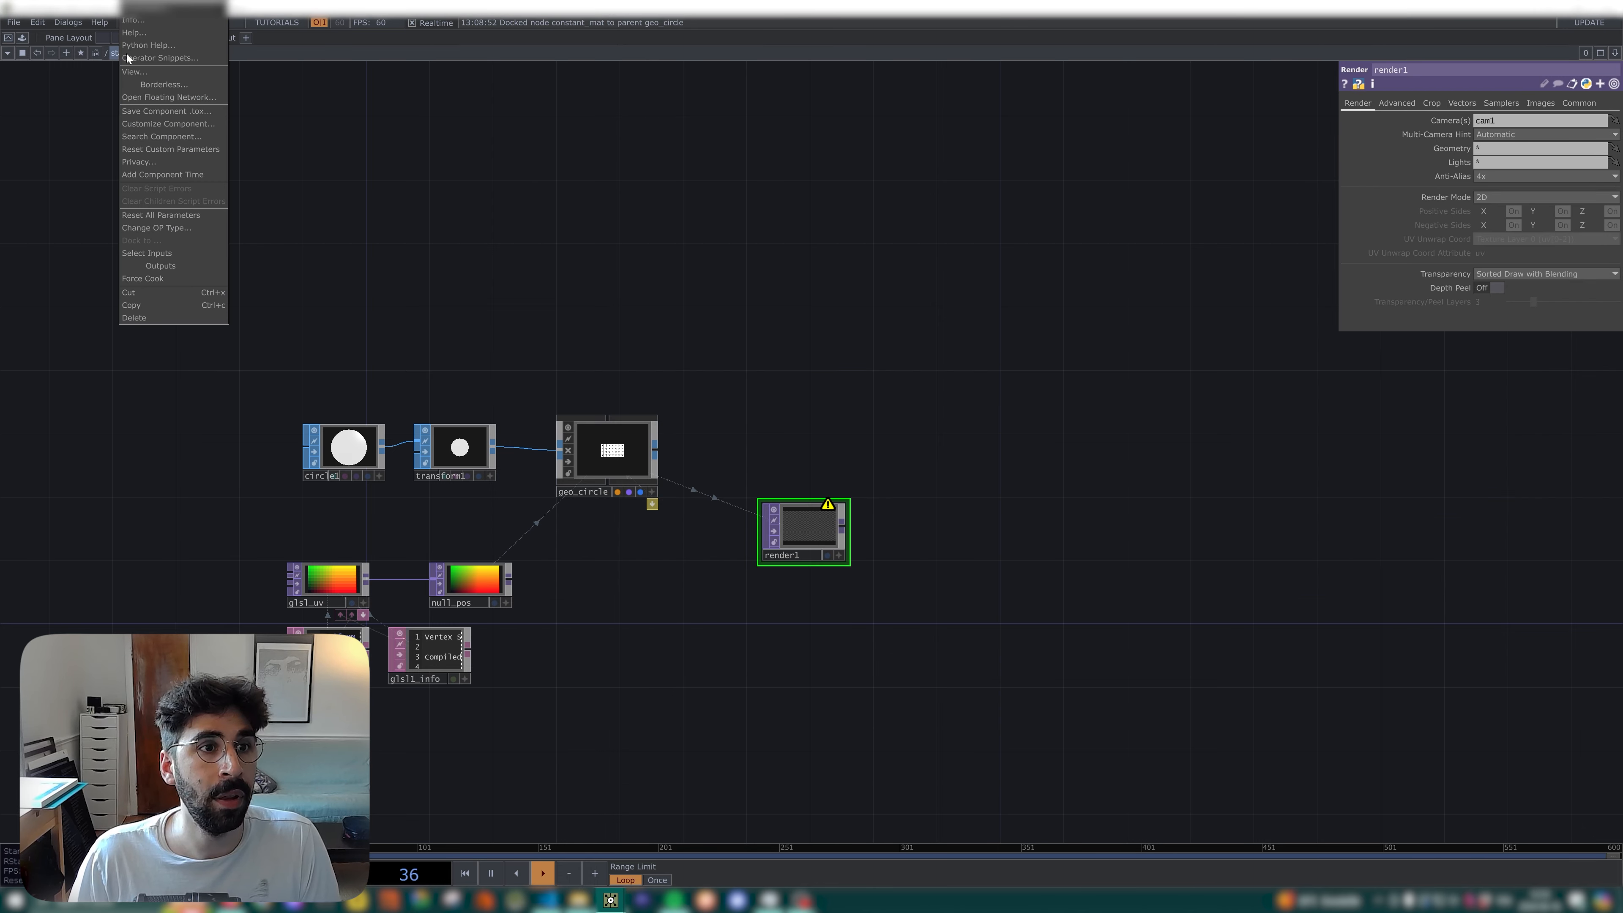
left_click(173, 12)
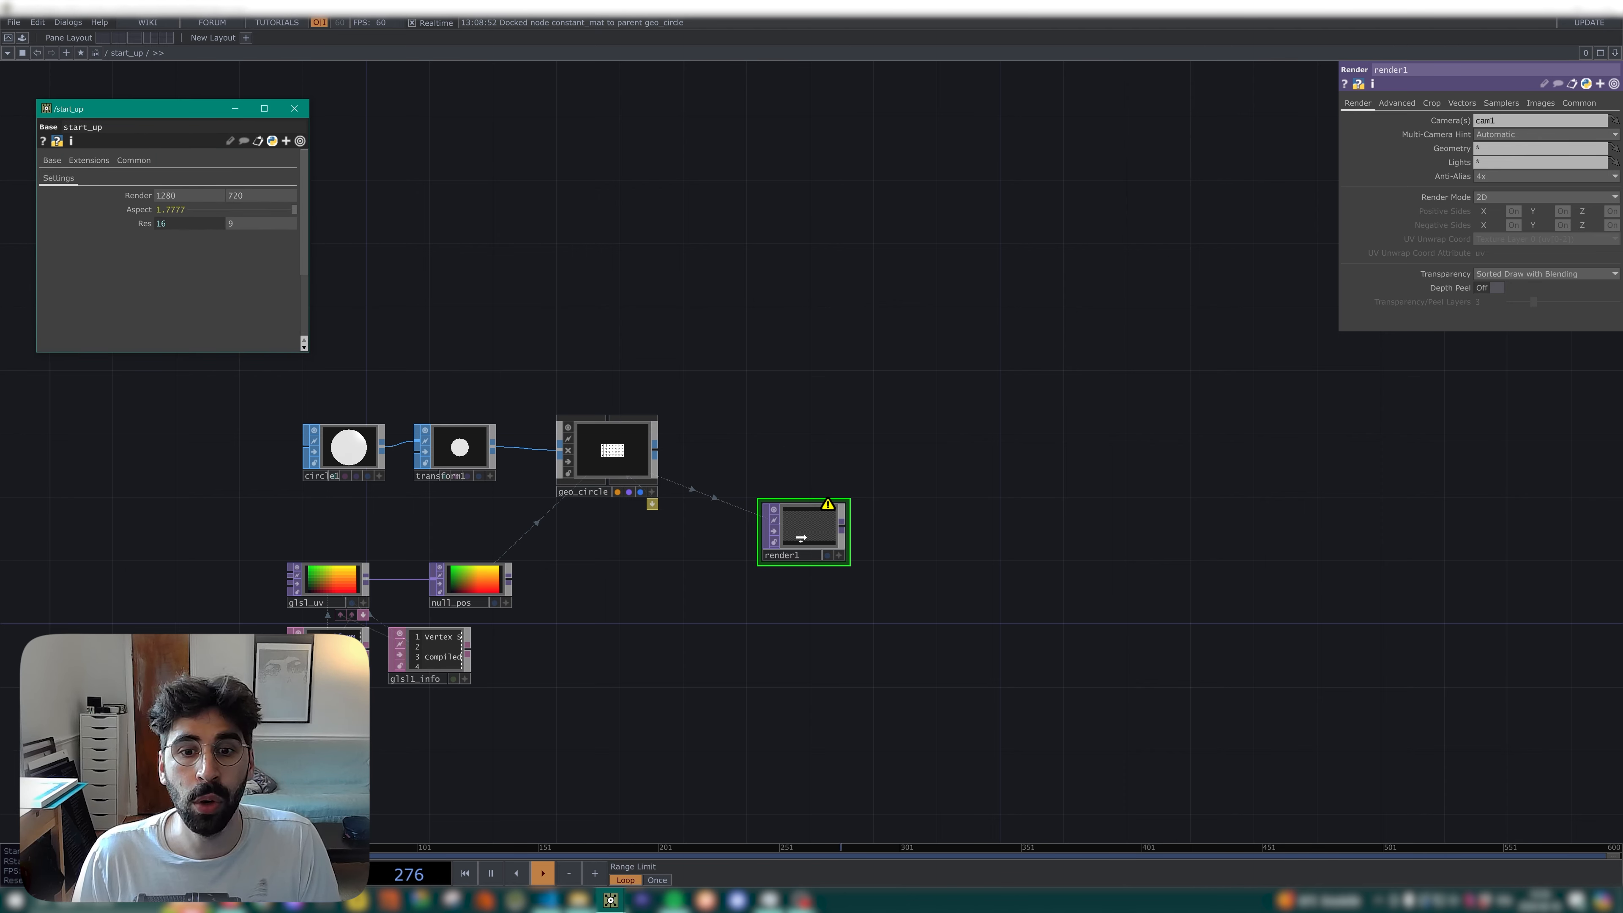
left_click(1579, 103)
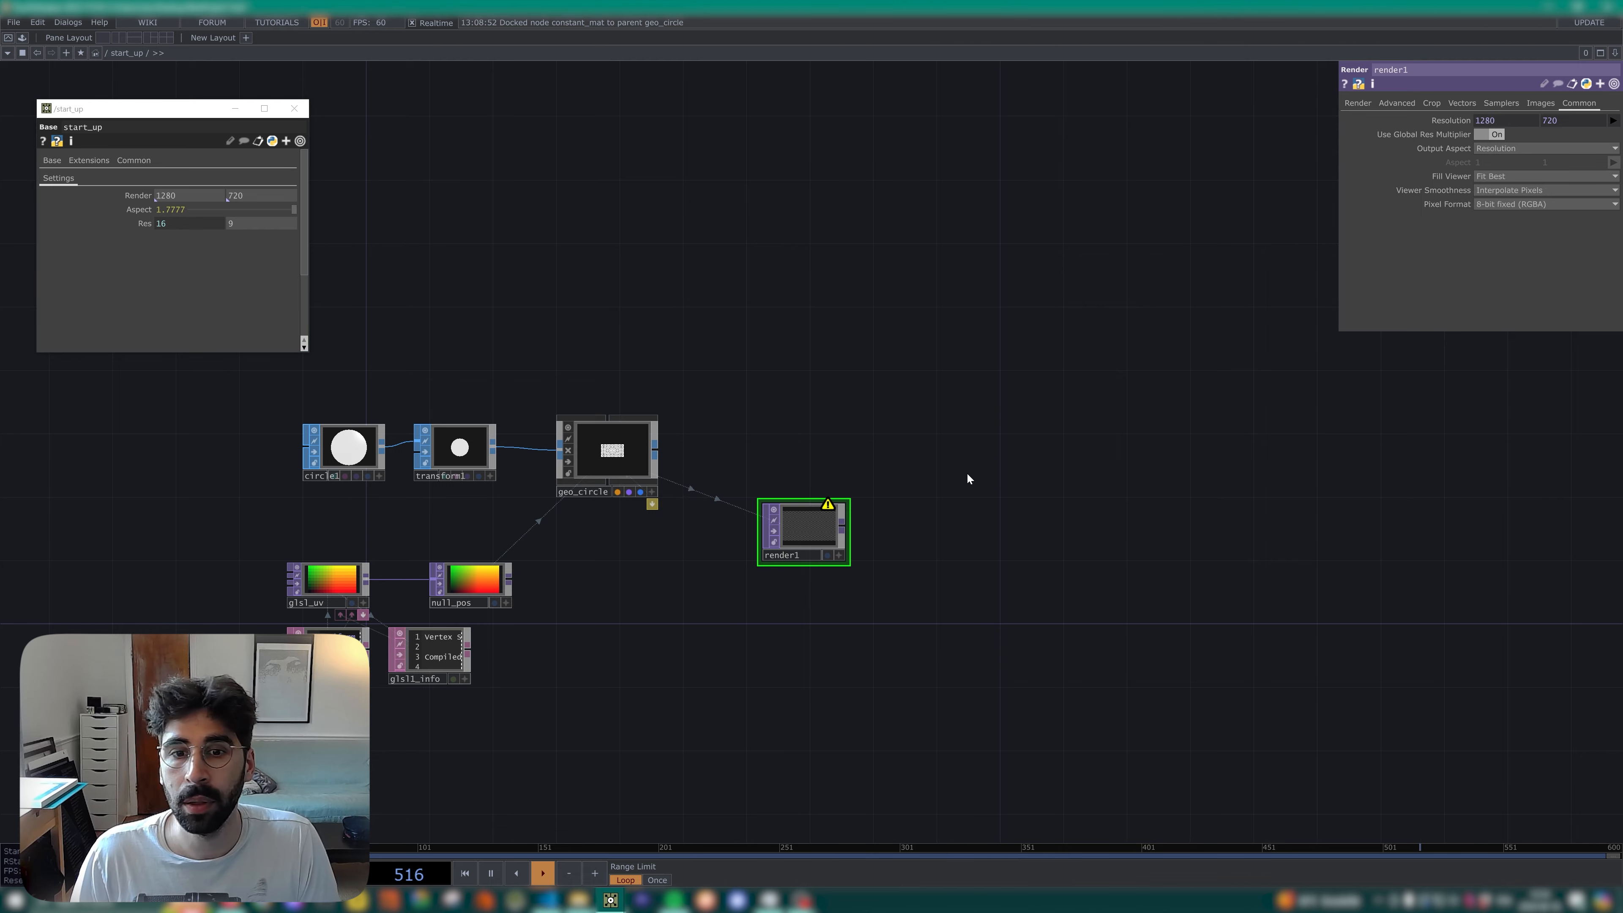
Move render1 in line with geo_circle and rename it render_main.
left_click_drag(788, 540, 742, 462)
scroll(757, 481, "up", 3)
left_click_drag(739, 535, 873, 572)
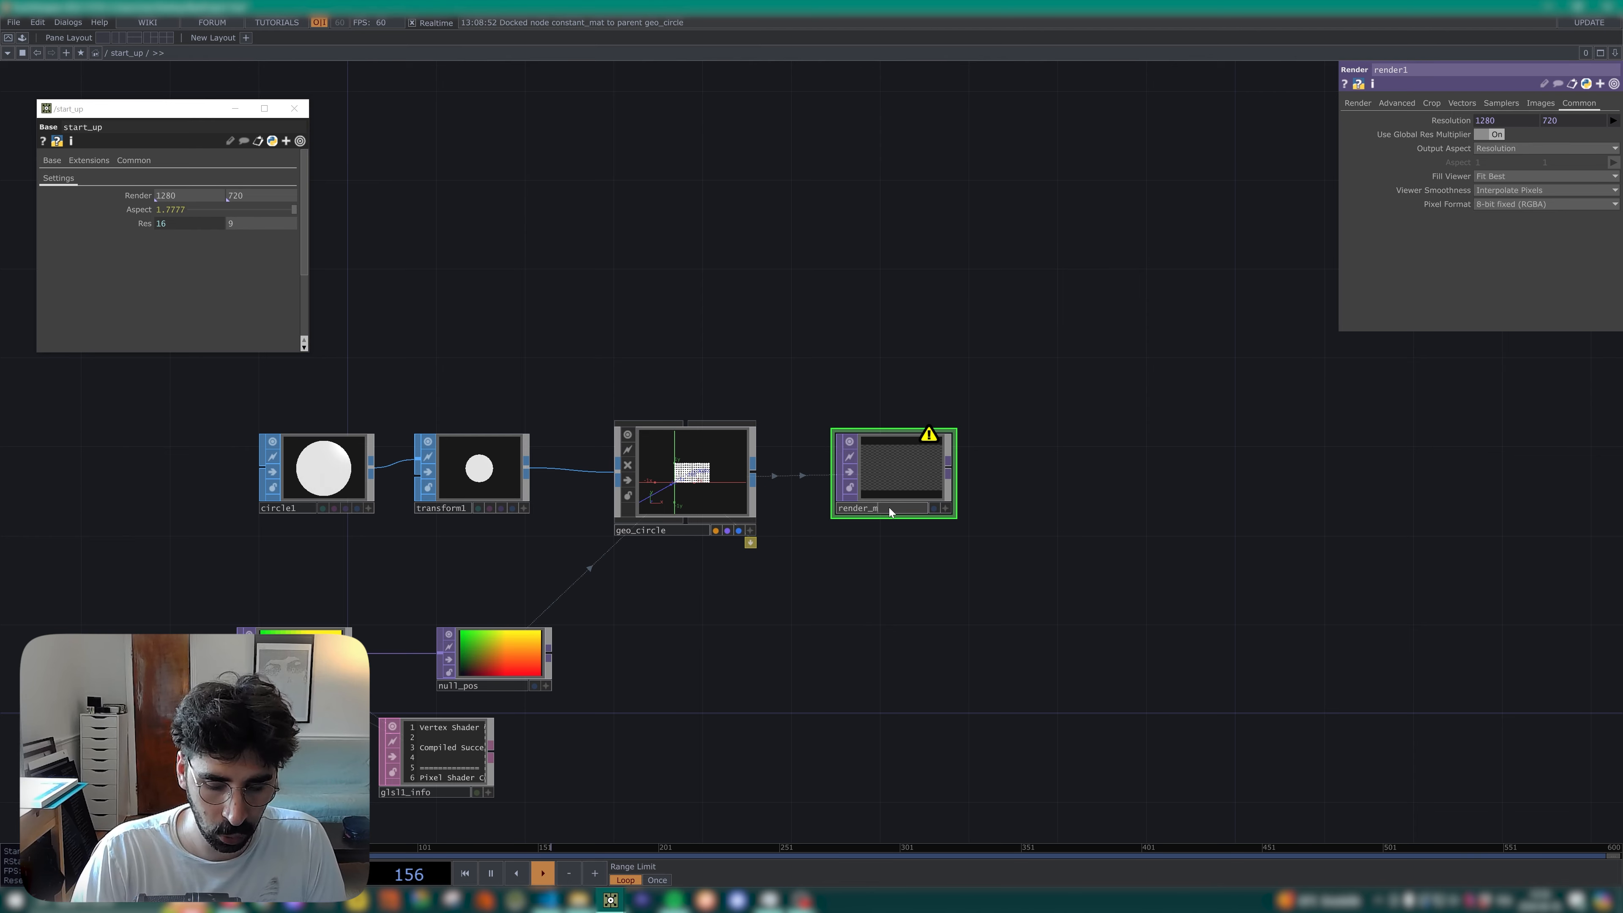
key("Return")
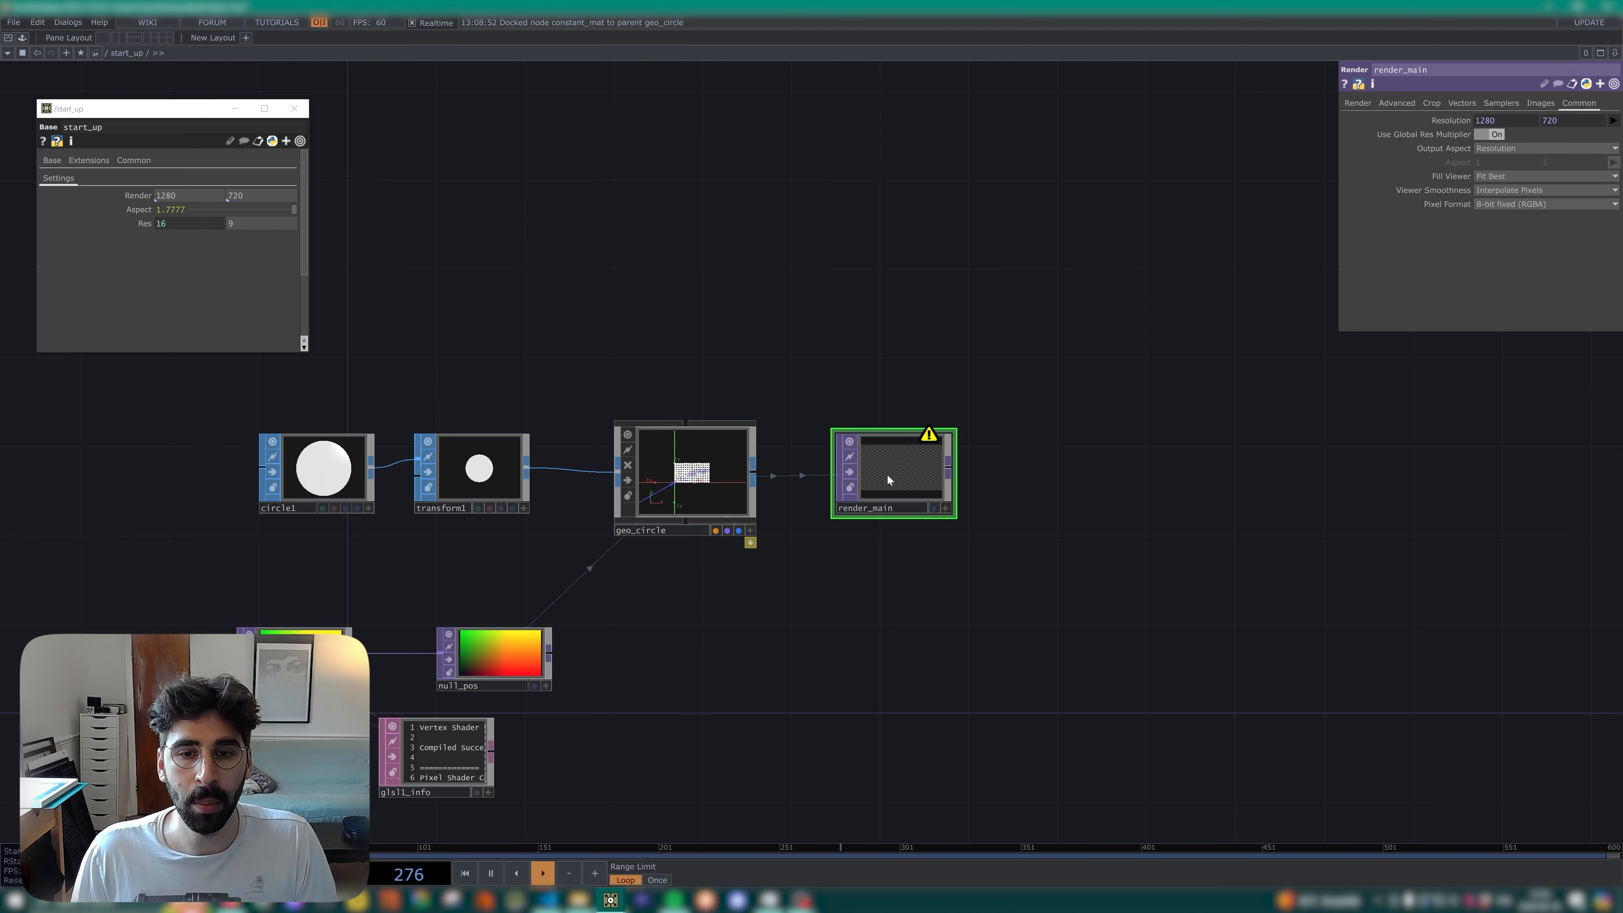
Append a Null TOP to render_main and name it bg.
key("alt+n")
left_click(1065, 476)
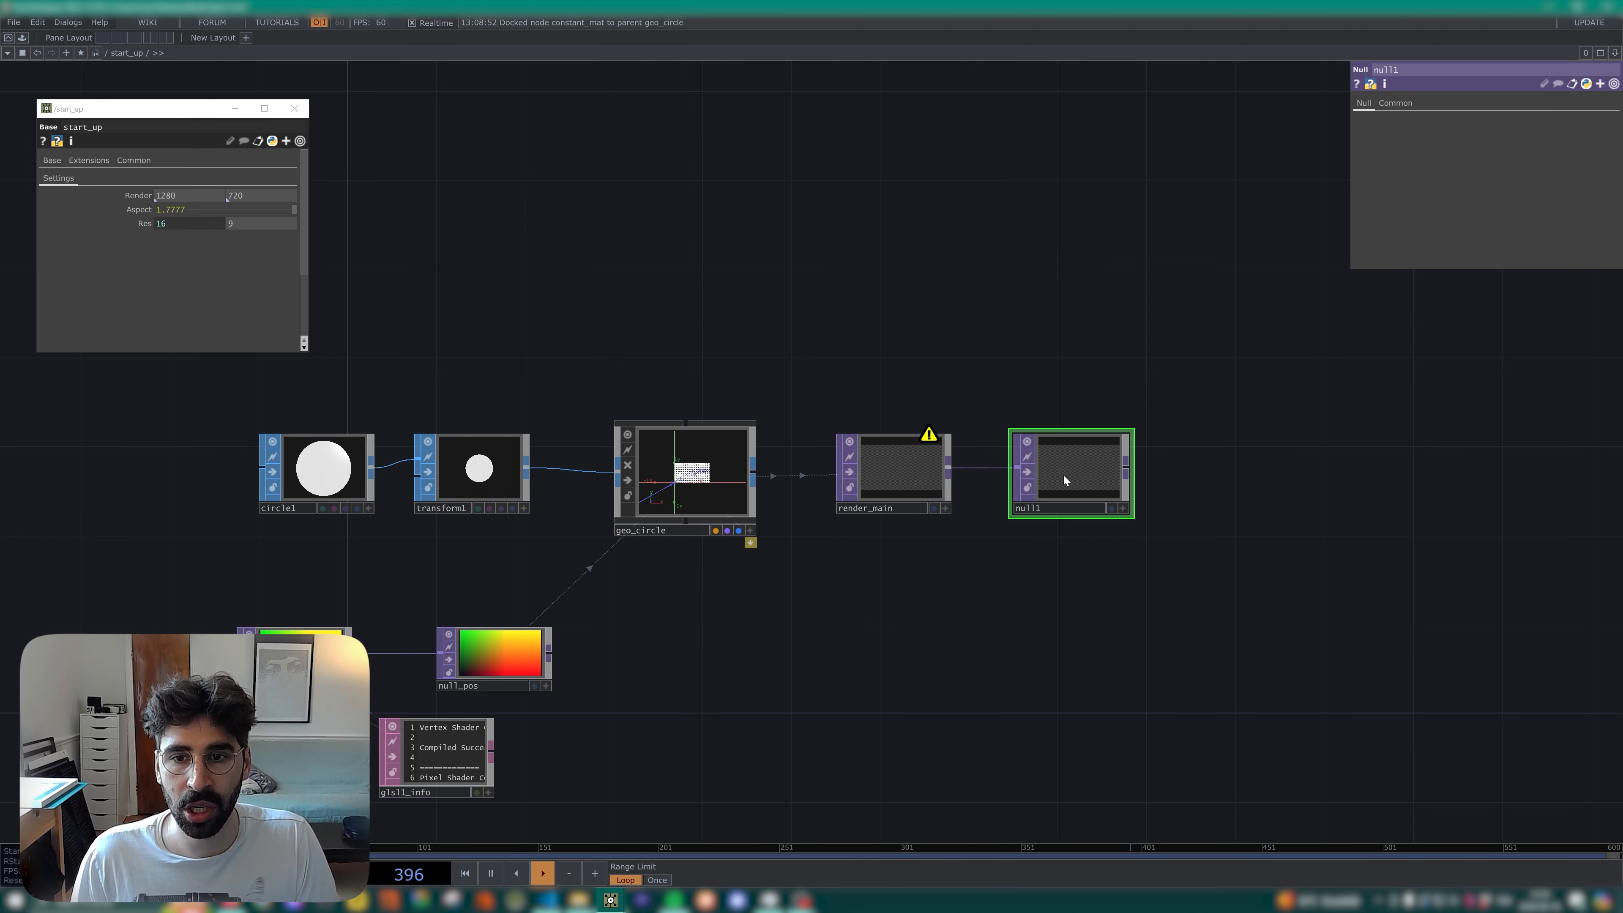
type("bg")
key("Return")
Add a Camera COMP and place it directly above render_main.
left_click_drag(686, 370, 776, 403)
key("Tab")
left_click(558, 241)
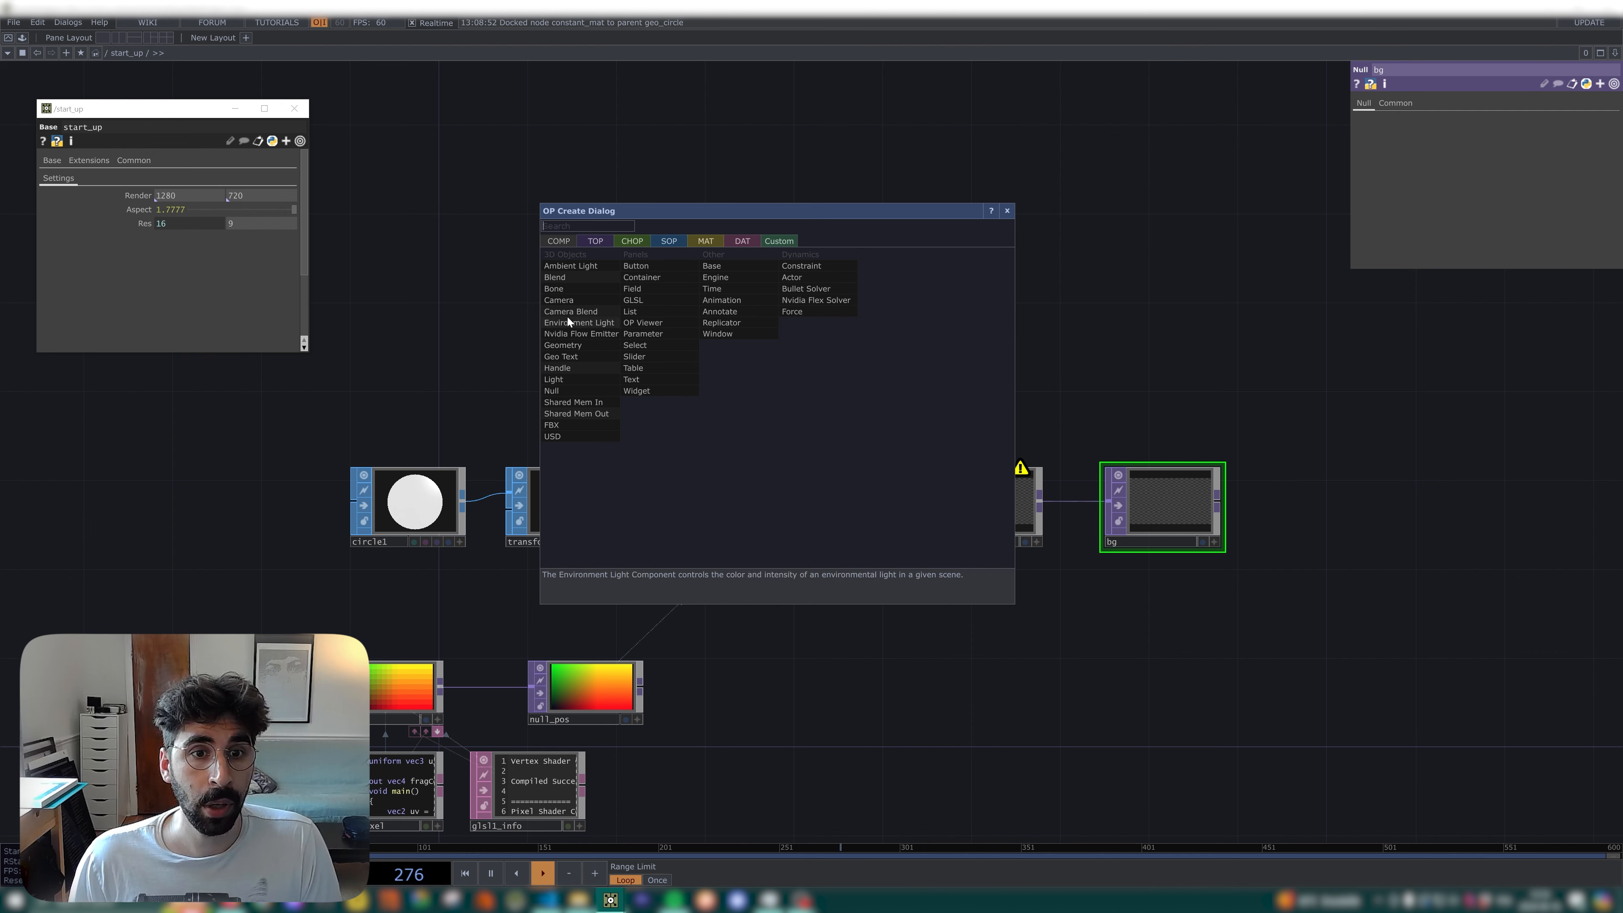
left_click(562, 299)
left_click(976, 378)
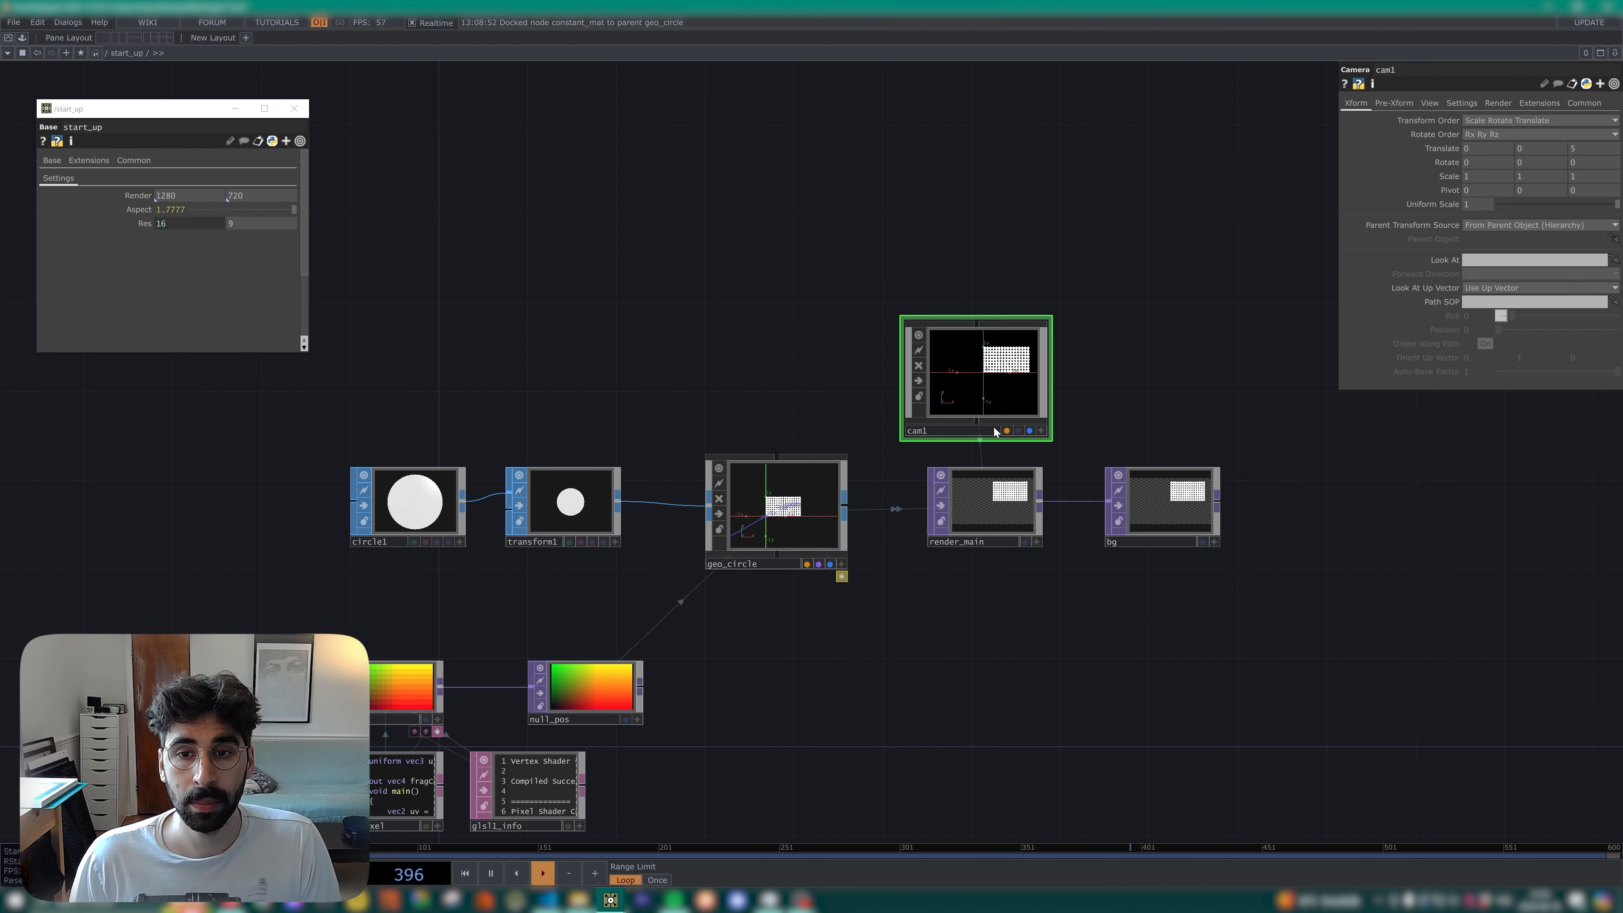
left_click_drag(950, 392, 971, 392)
Rename the camera as cam_main and update all references to it, including render_main's camera parameter.
left_click(964, 432)
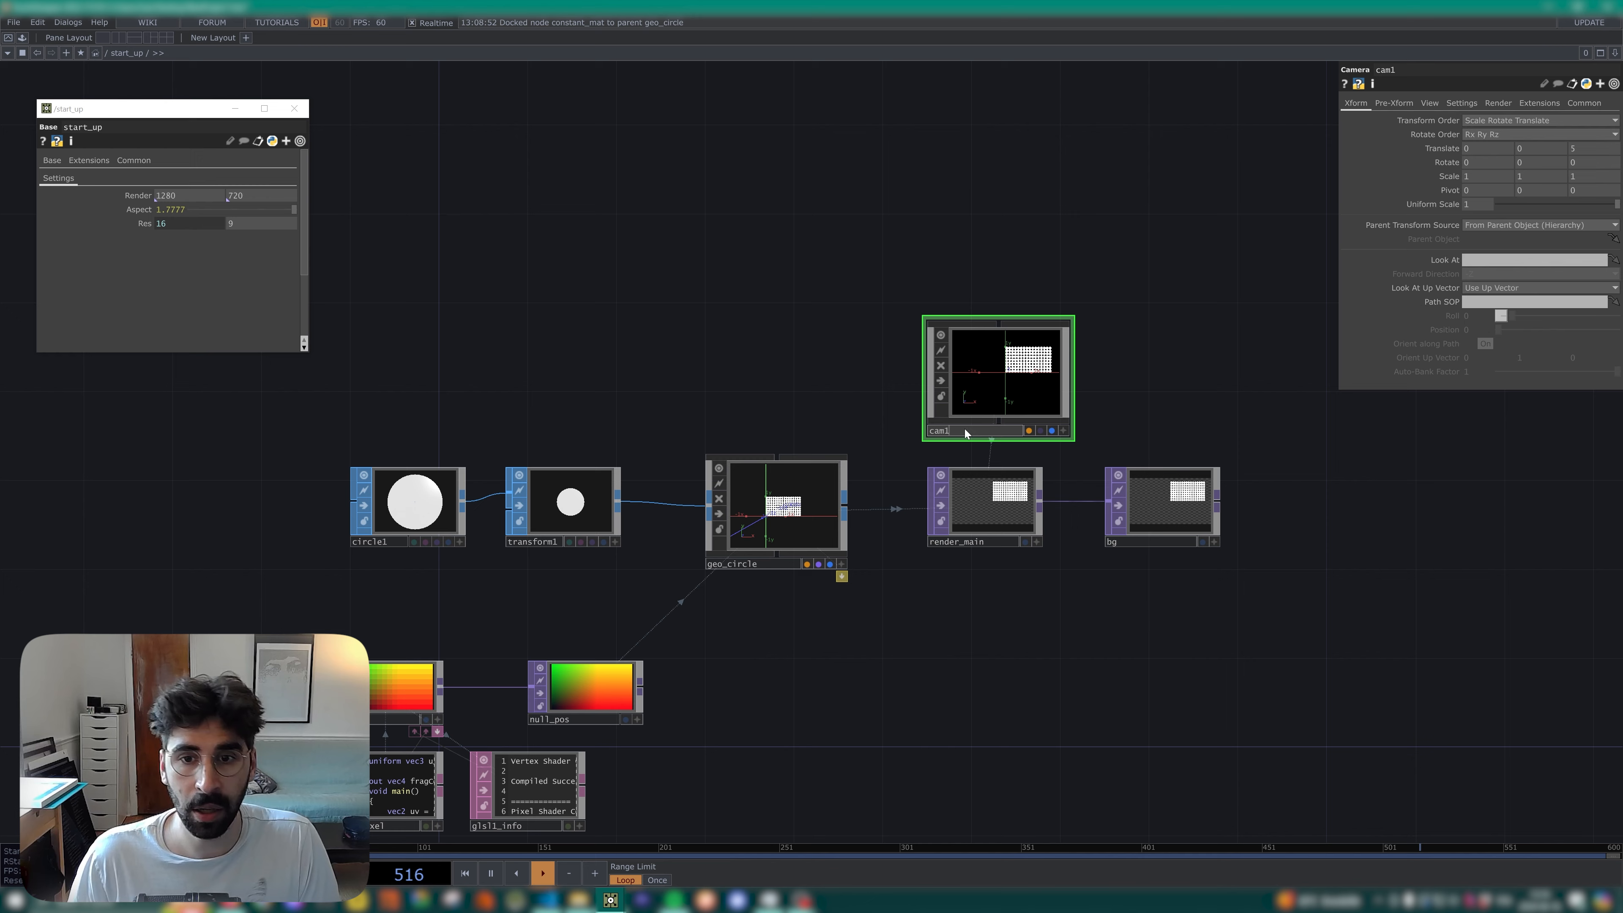
key("BackSpace")
type("_main")
key("Return")
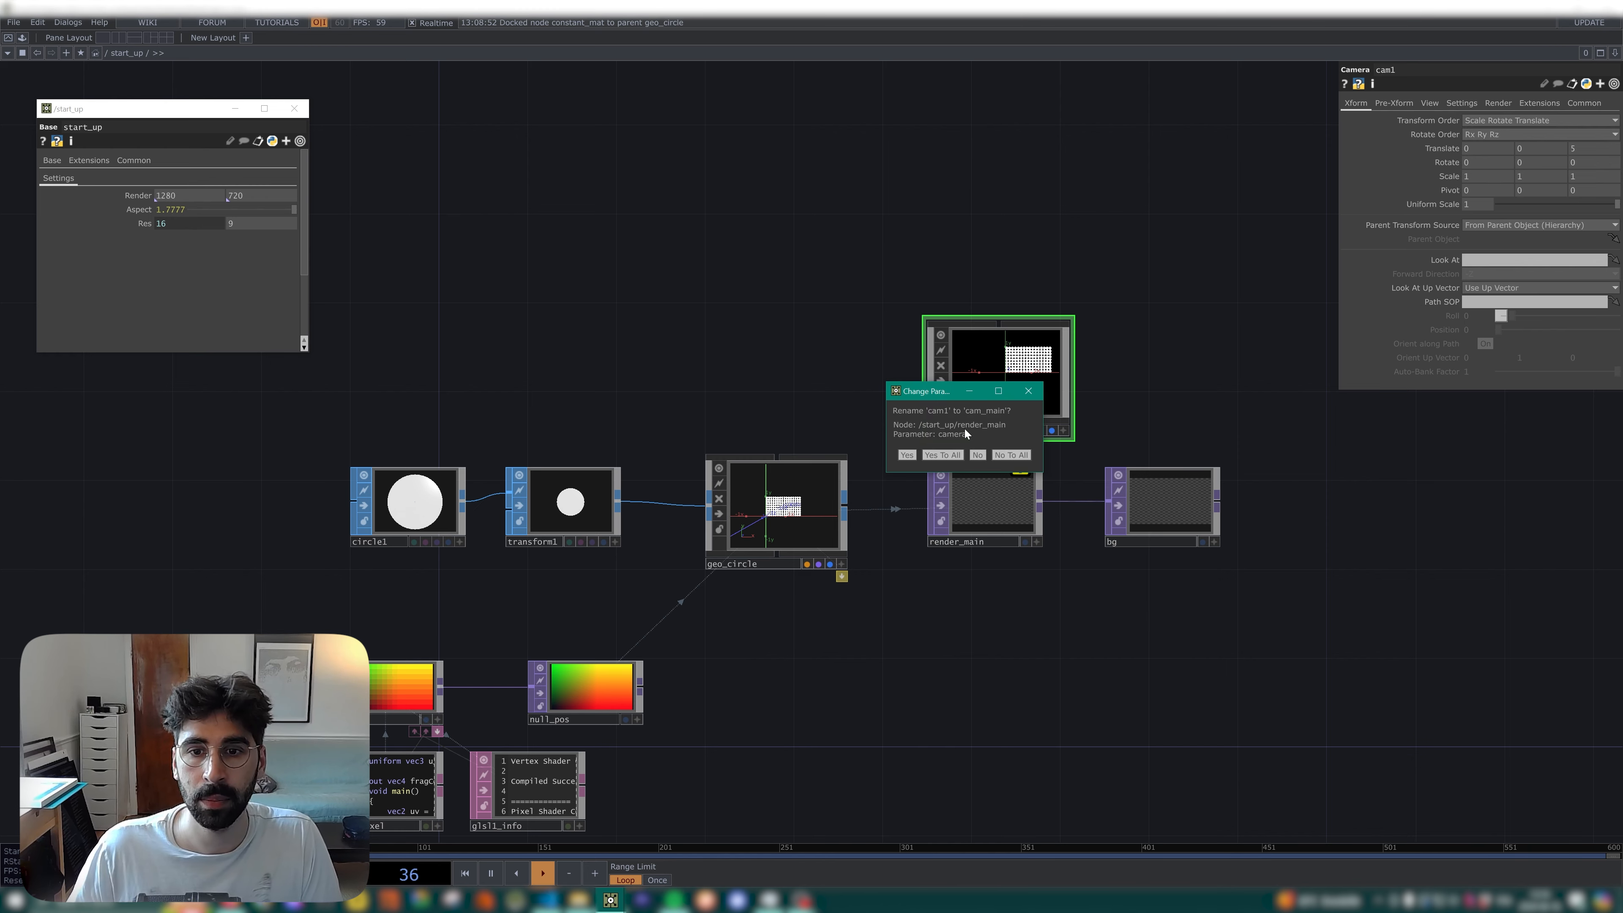
left_click(943, 455)
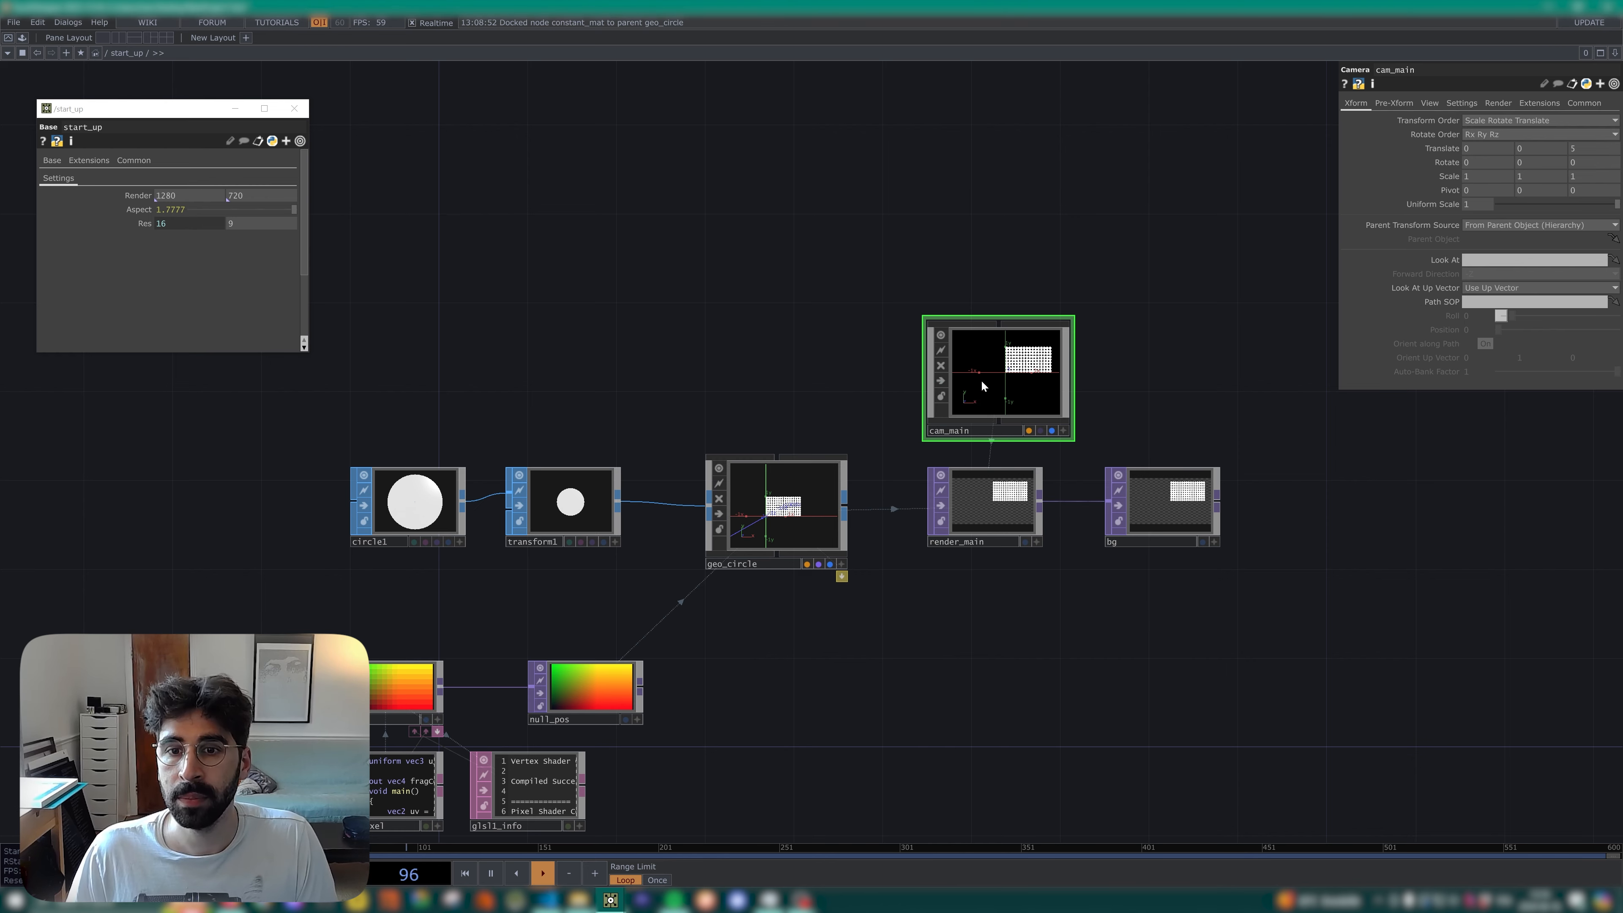
Set cam_main's projection to Orthographic.
left_click(1431, 106)
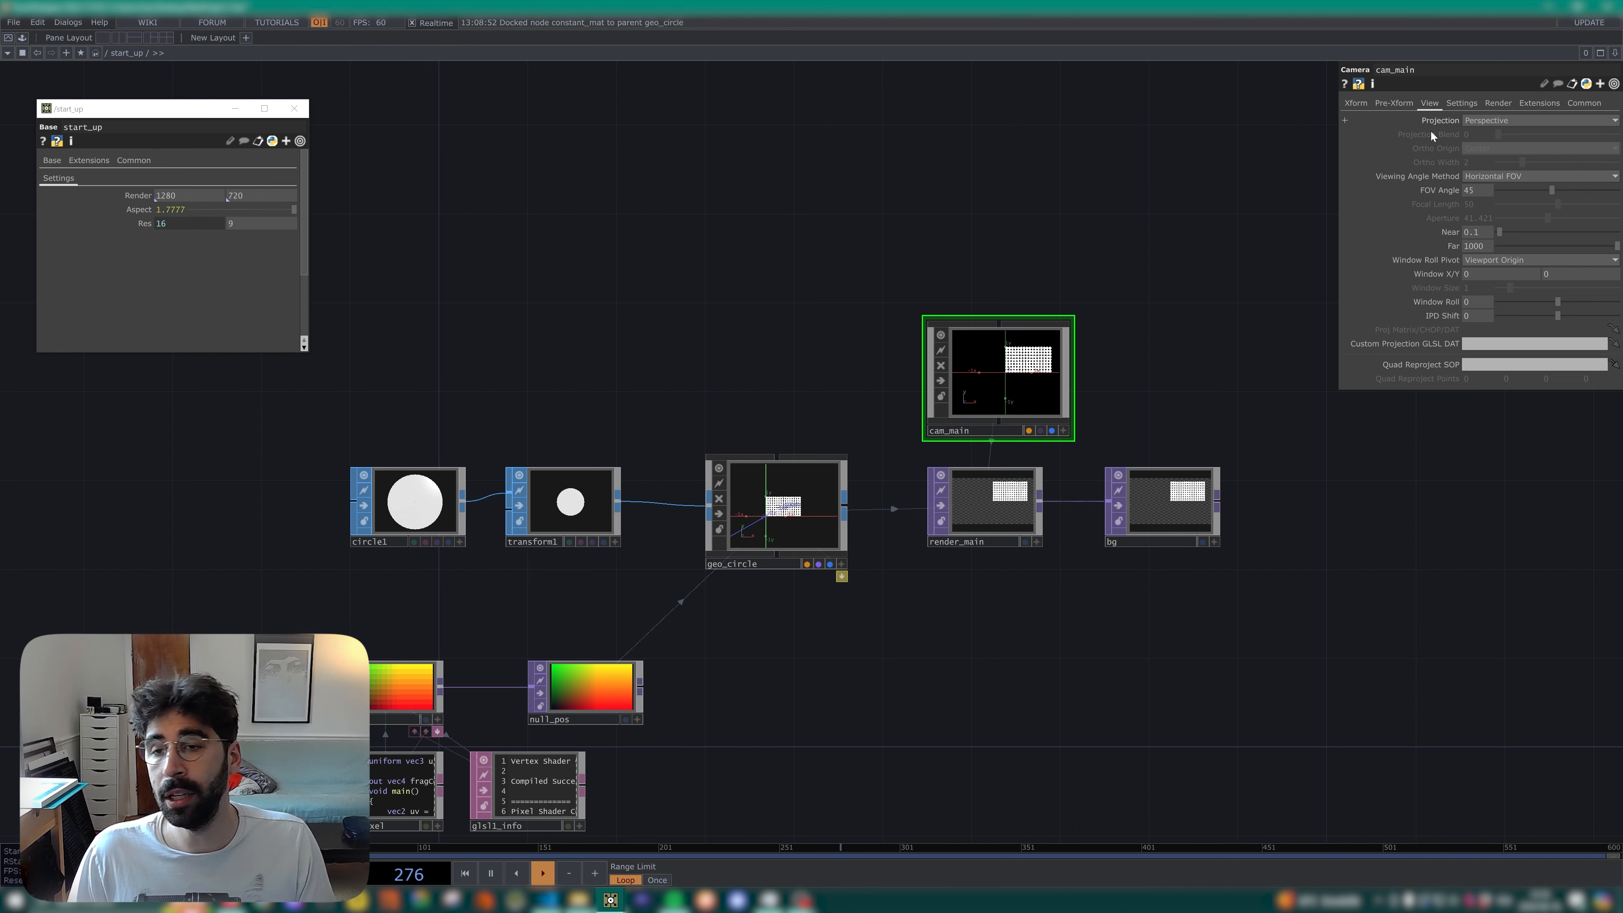
left_click(1472, 120)
left_click(1476, 146)
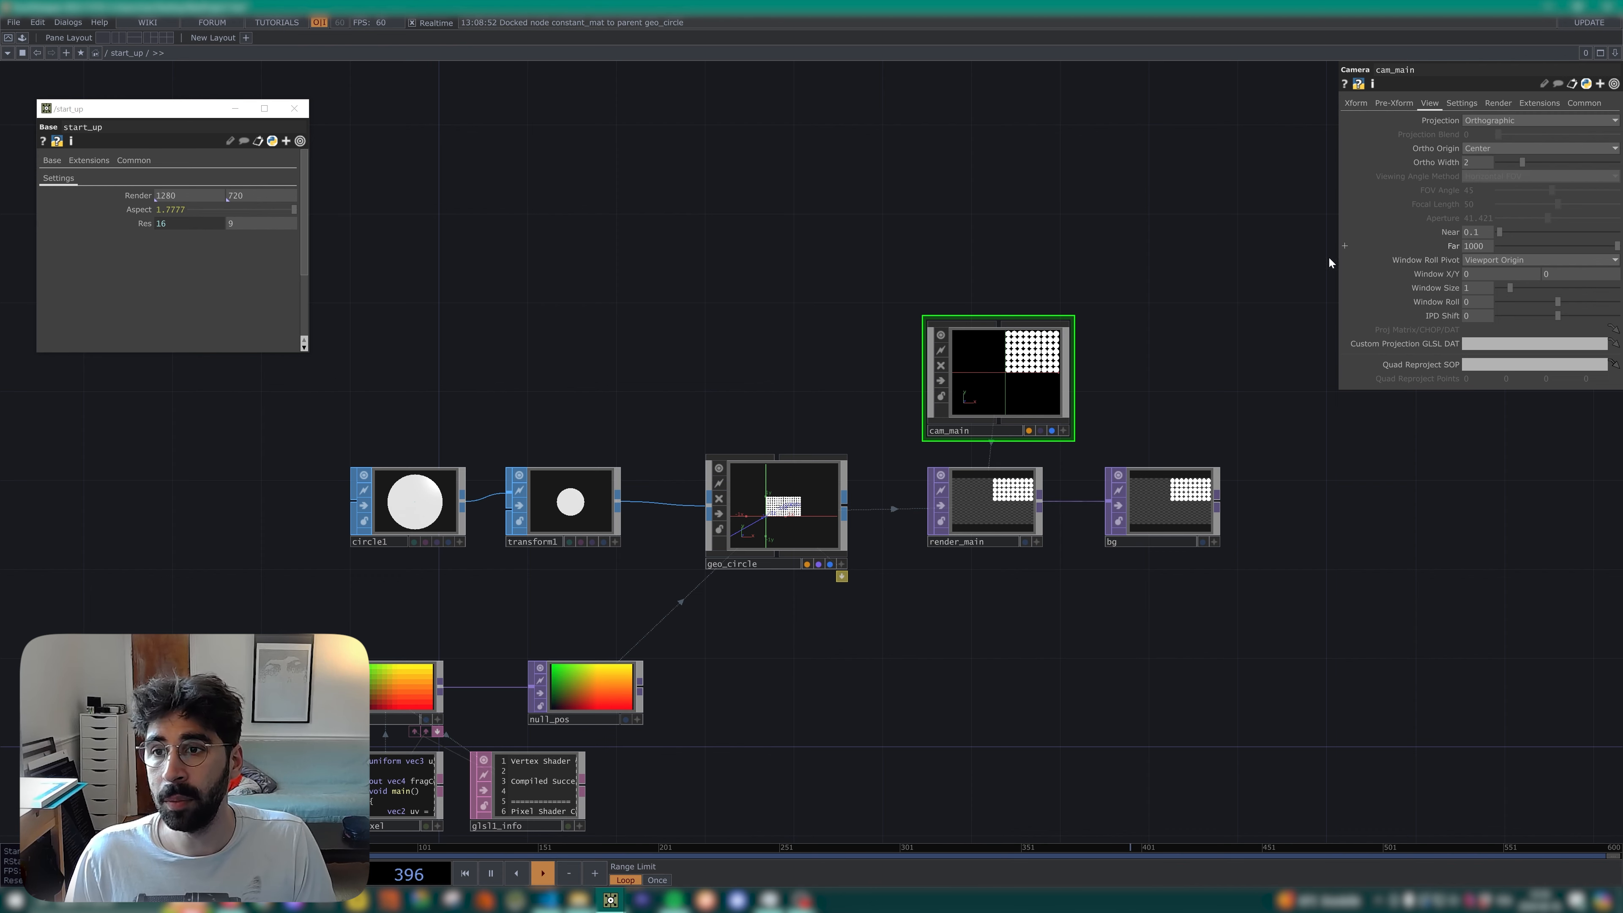
Link cam_main's Ortho Width to start_up's Aspect of 1.7777 and set its Ortho Origin to Bottom-Left.
scroll(1030, 495, "up", 5)
left_click(1482, 148)
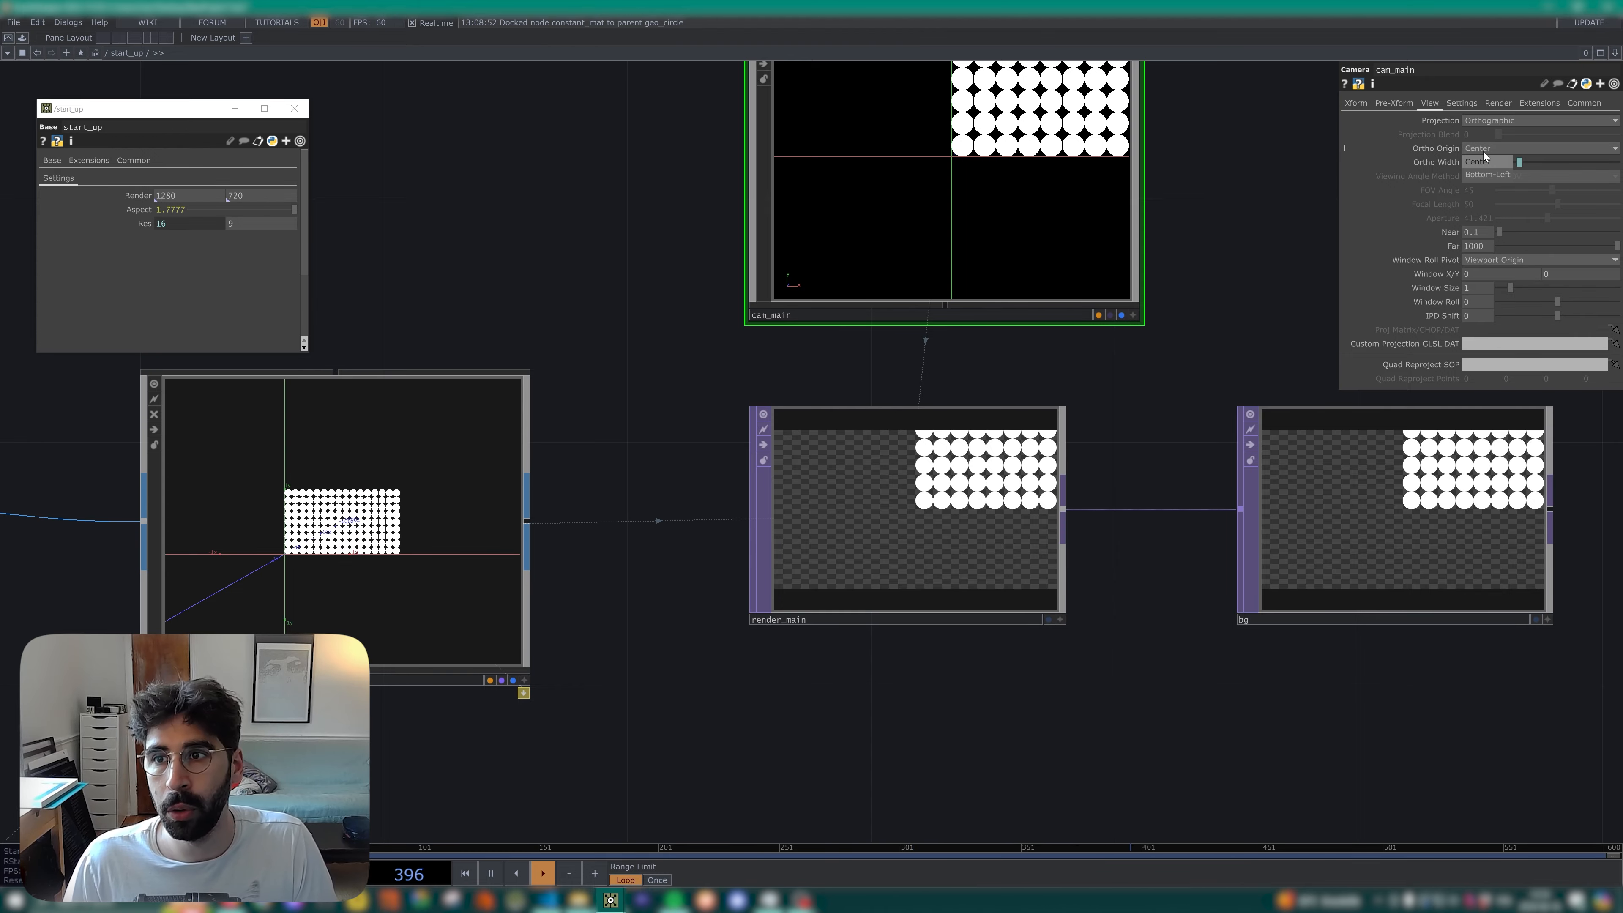
left_click(1486, 174)
scroll(1047, 460, "up", 3)
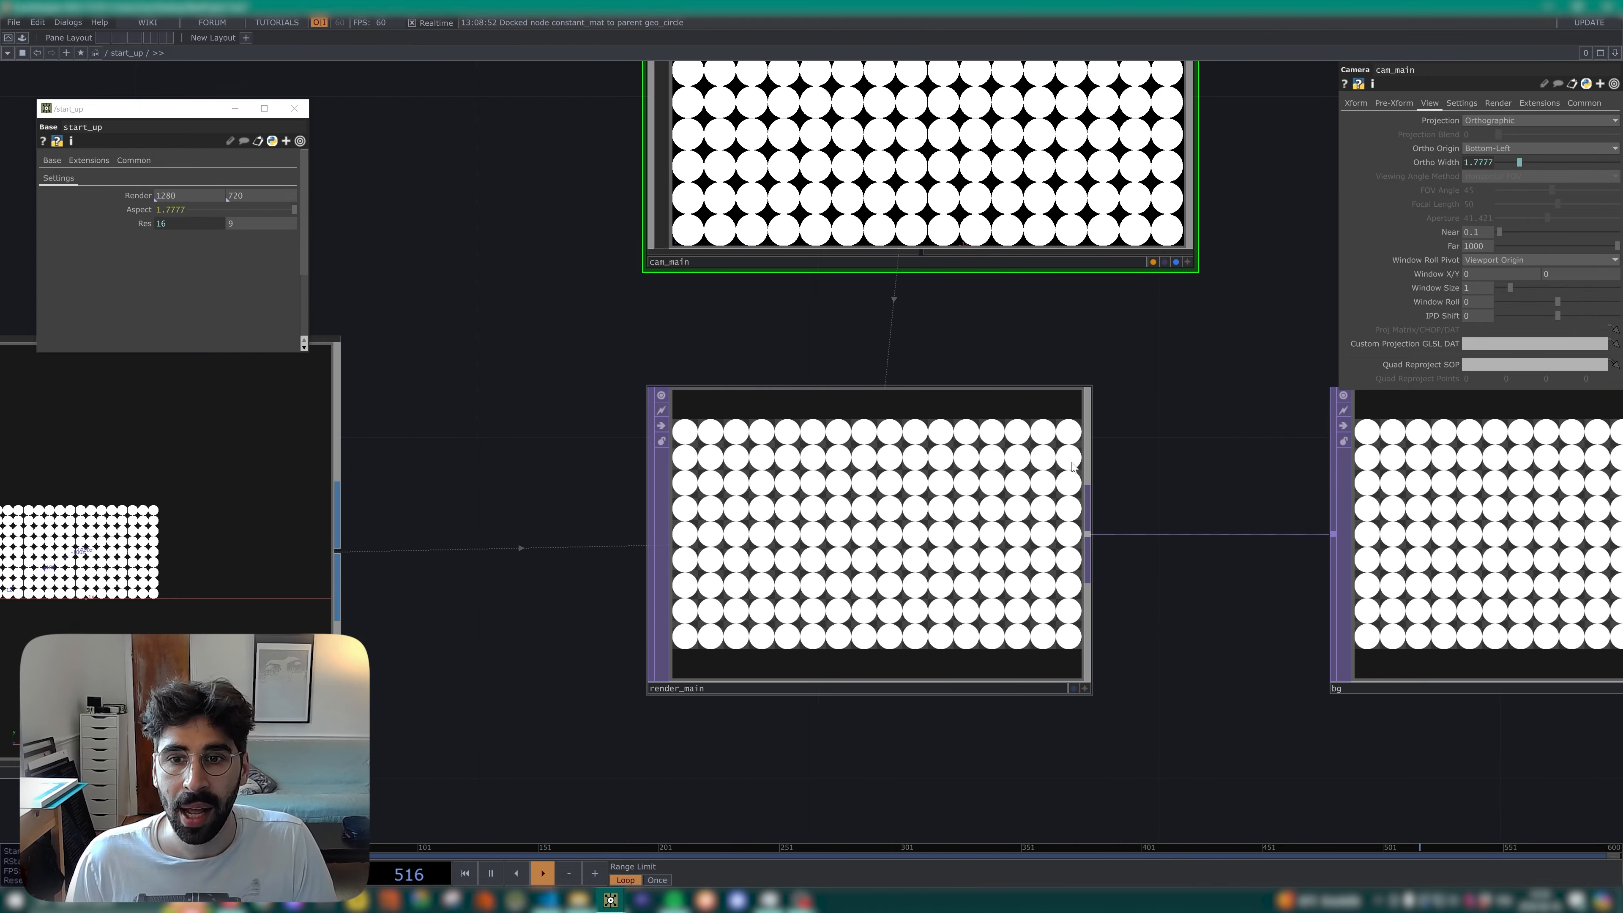
Close the floating start_up parameter window and bring the whole network into view.
scroll(1074, 467, "down", 5)
left_click(294, 108)
scroll(928, 516, "down", 5)
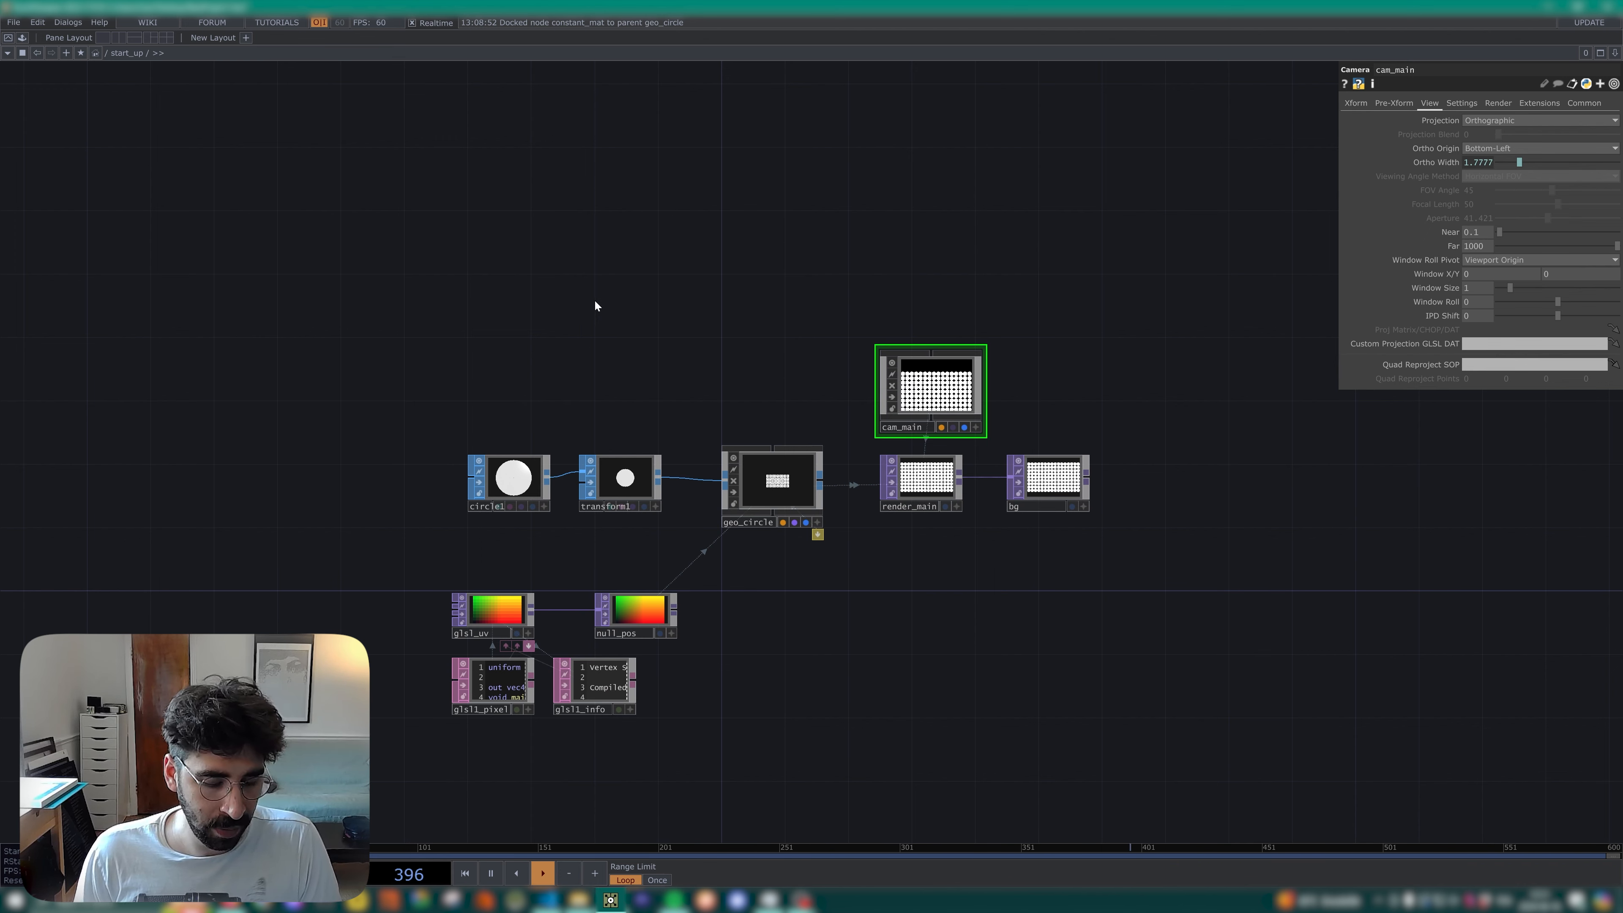
Start saving the project under a new name and browse to the Derivative folder inside Documents.
key("ctrl+shift+s")
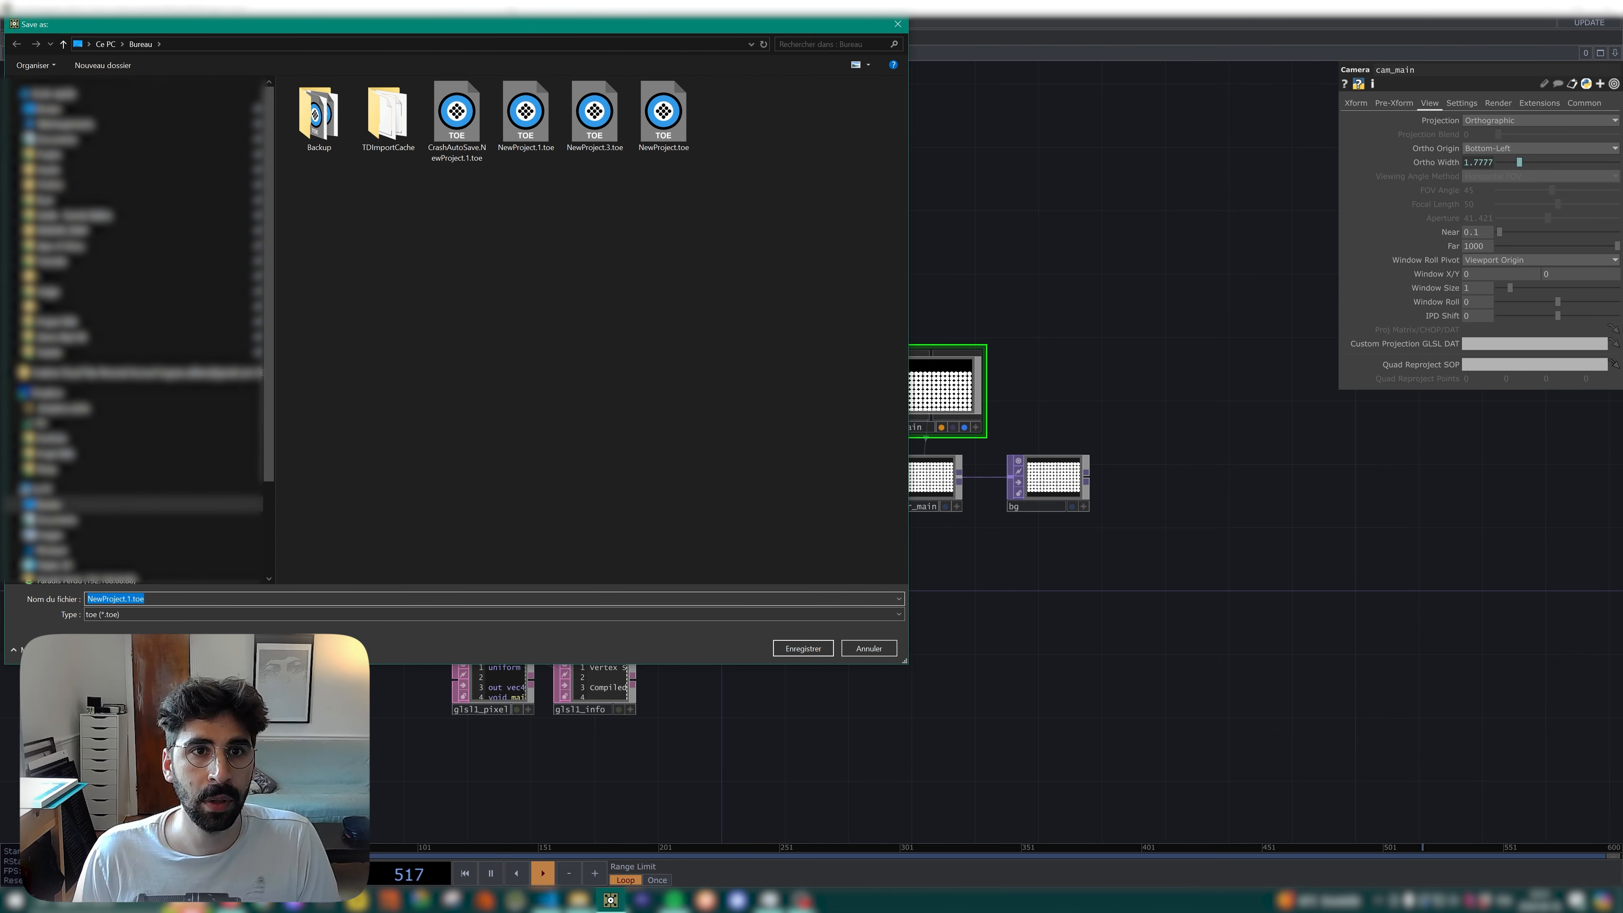
left_click_drag(519, 26, 806, 53)
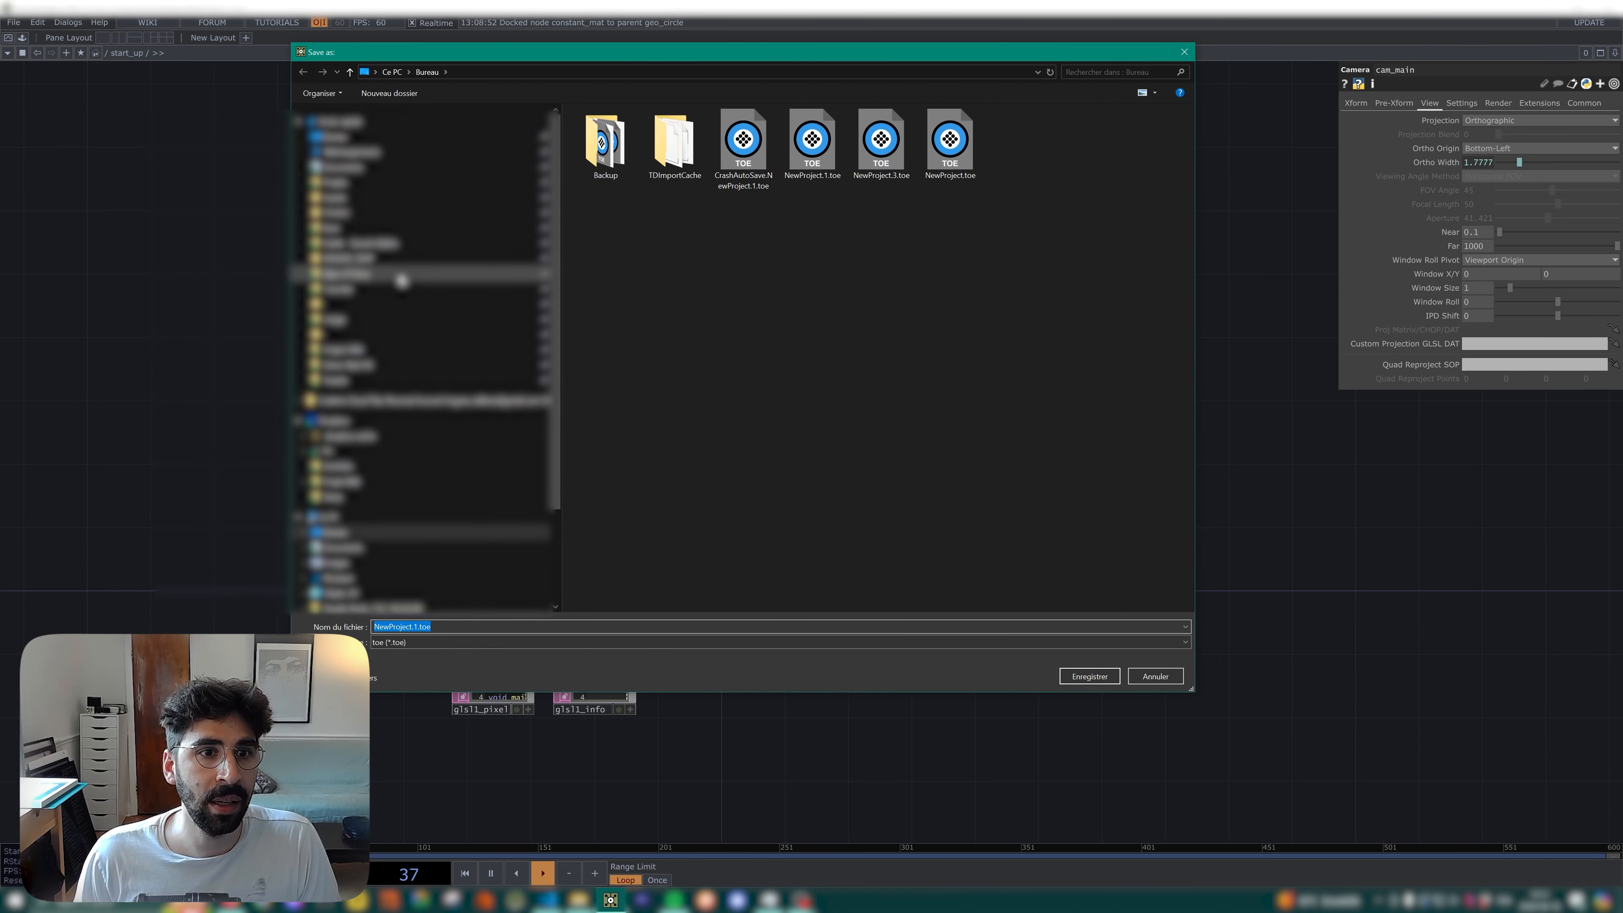
left_click(388, 166)
double_click(604, 173)
Create a new folder named start_up inside the Derivative folder.
right_click(630, 167)
mouse_move(563, 359)
left_click(658, 362)
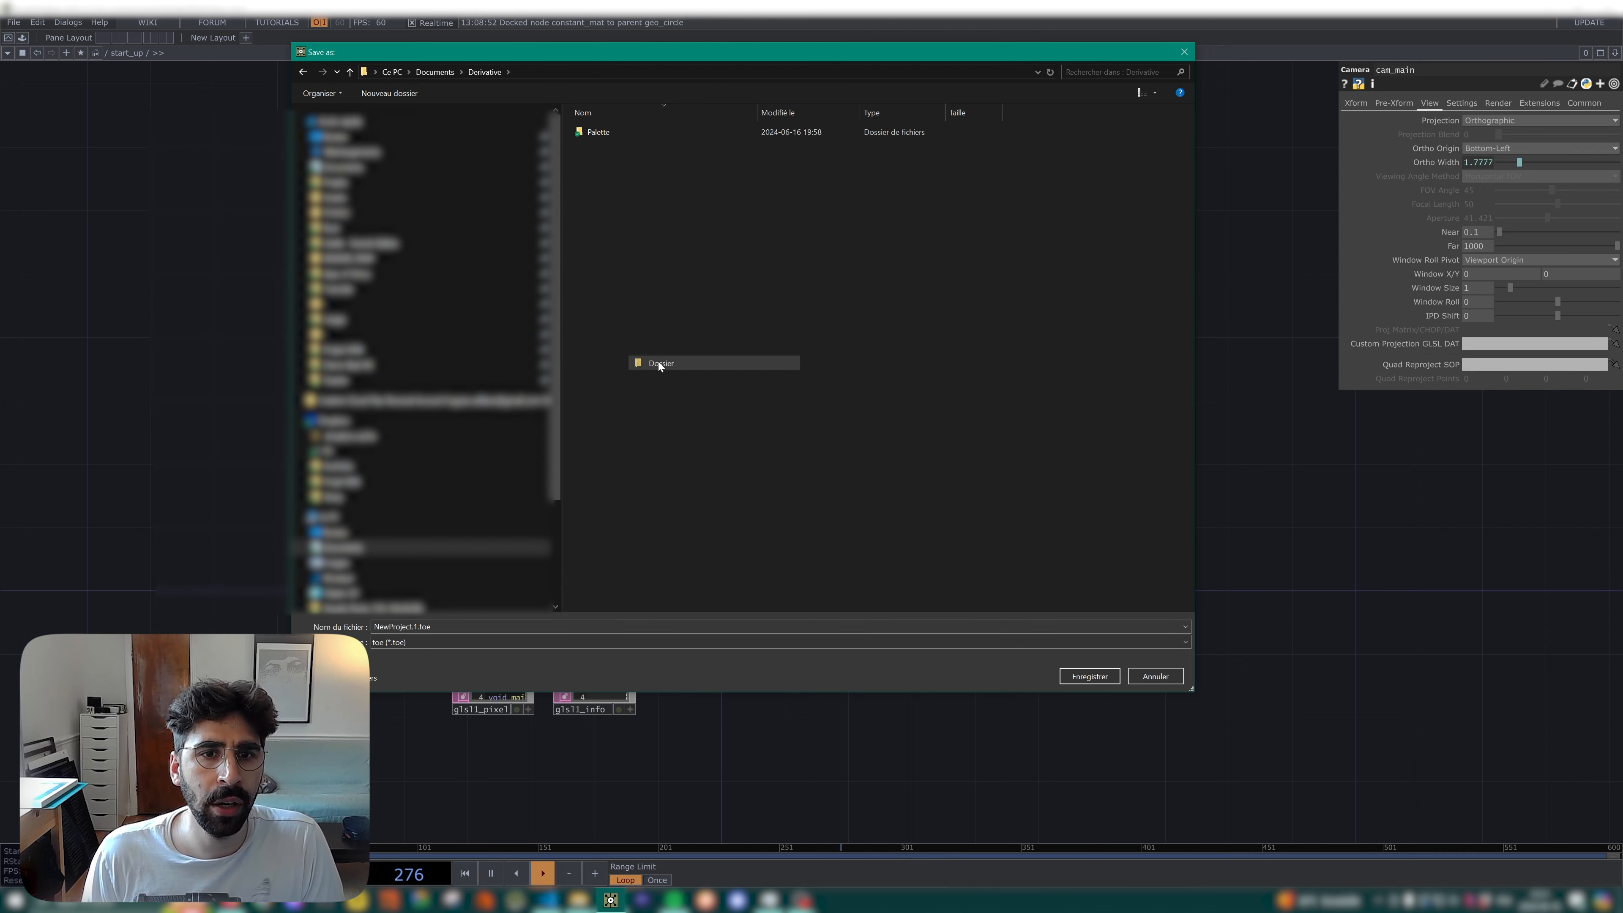
type("start")
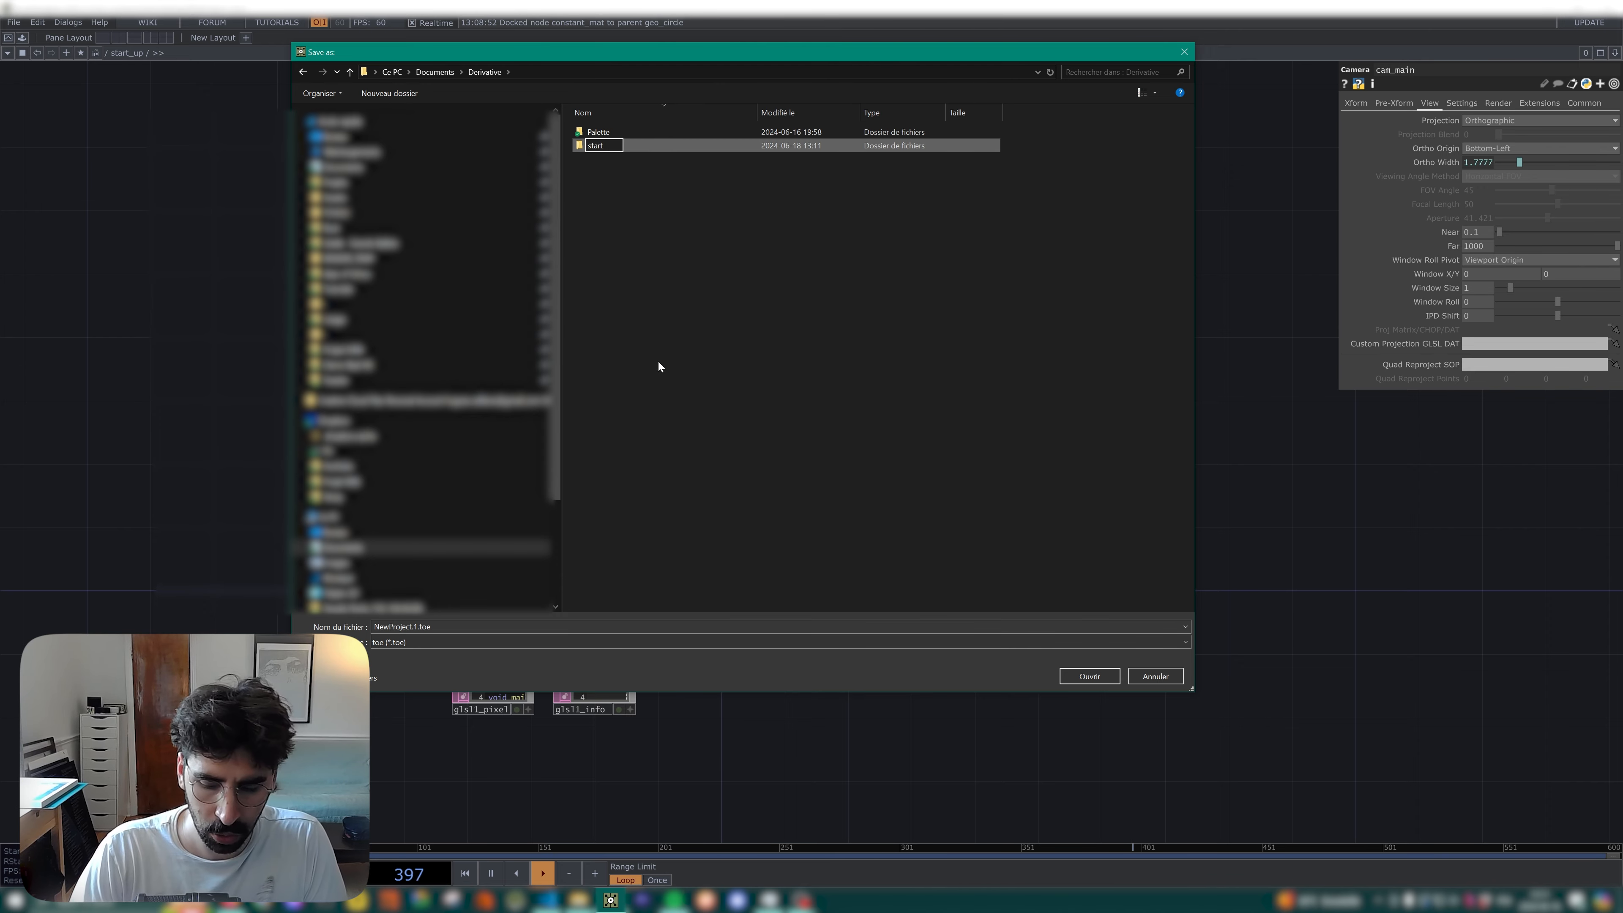
type("_uip")
key("BackSpace")
key("BackSpace")
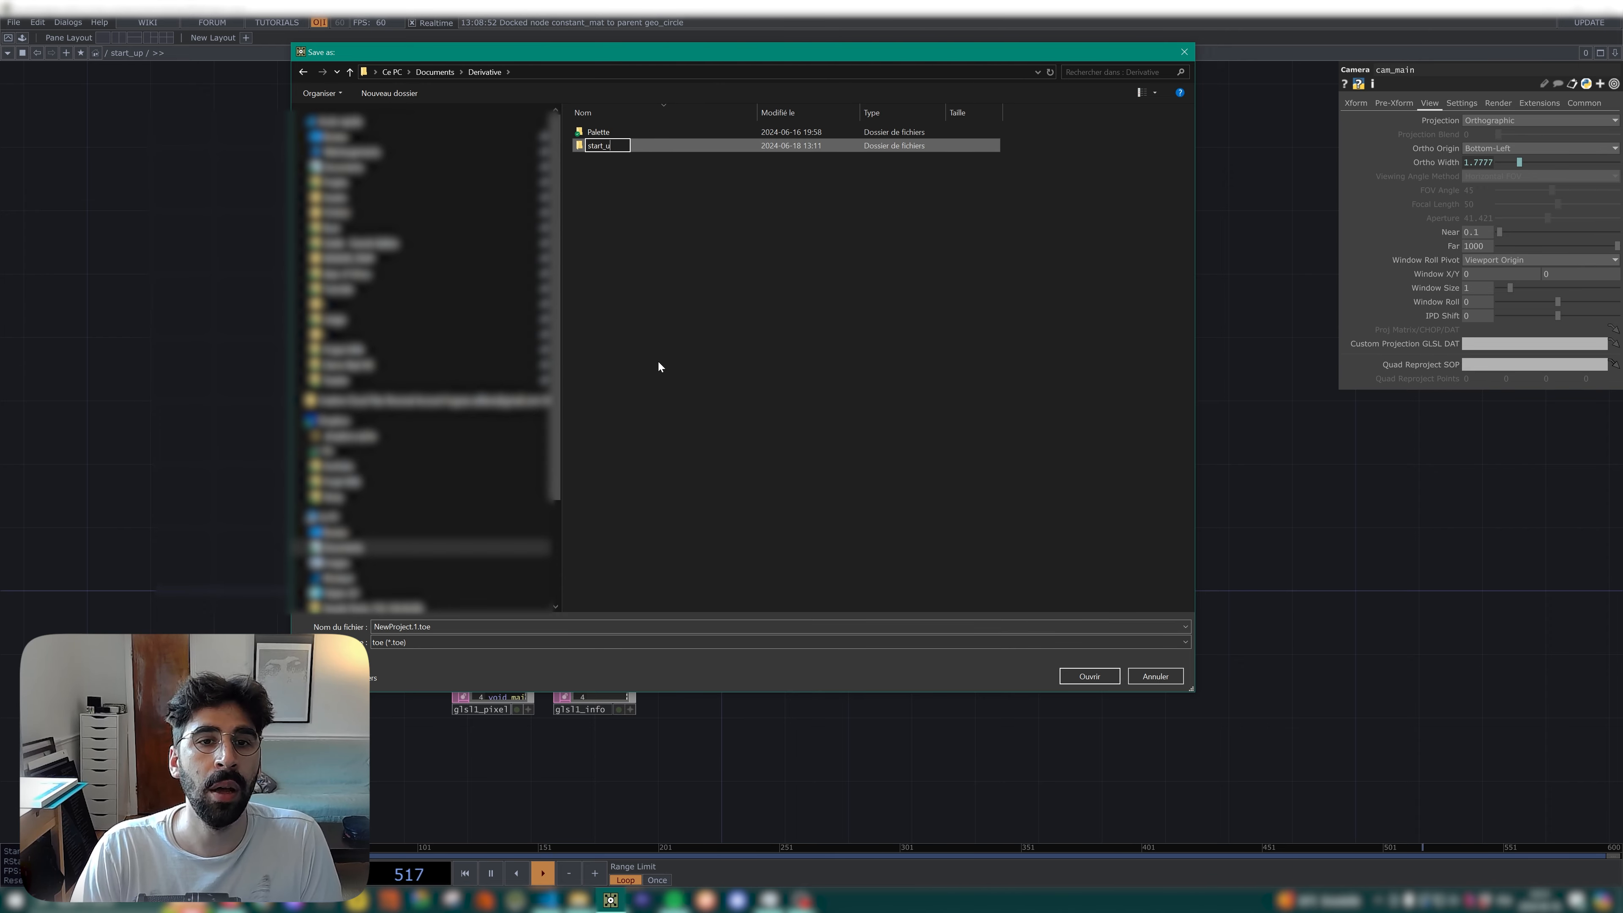
type("p")
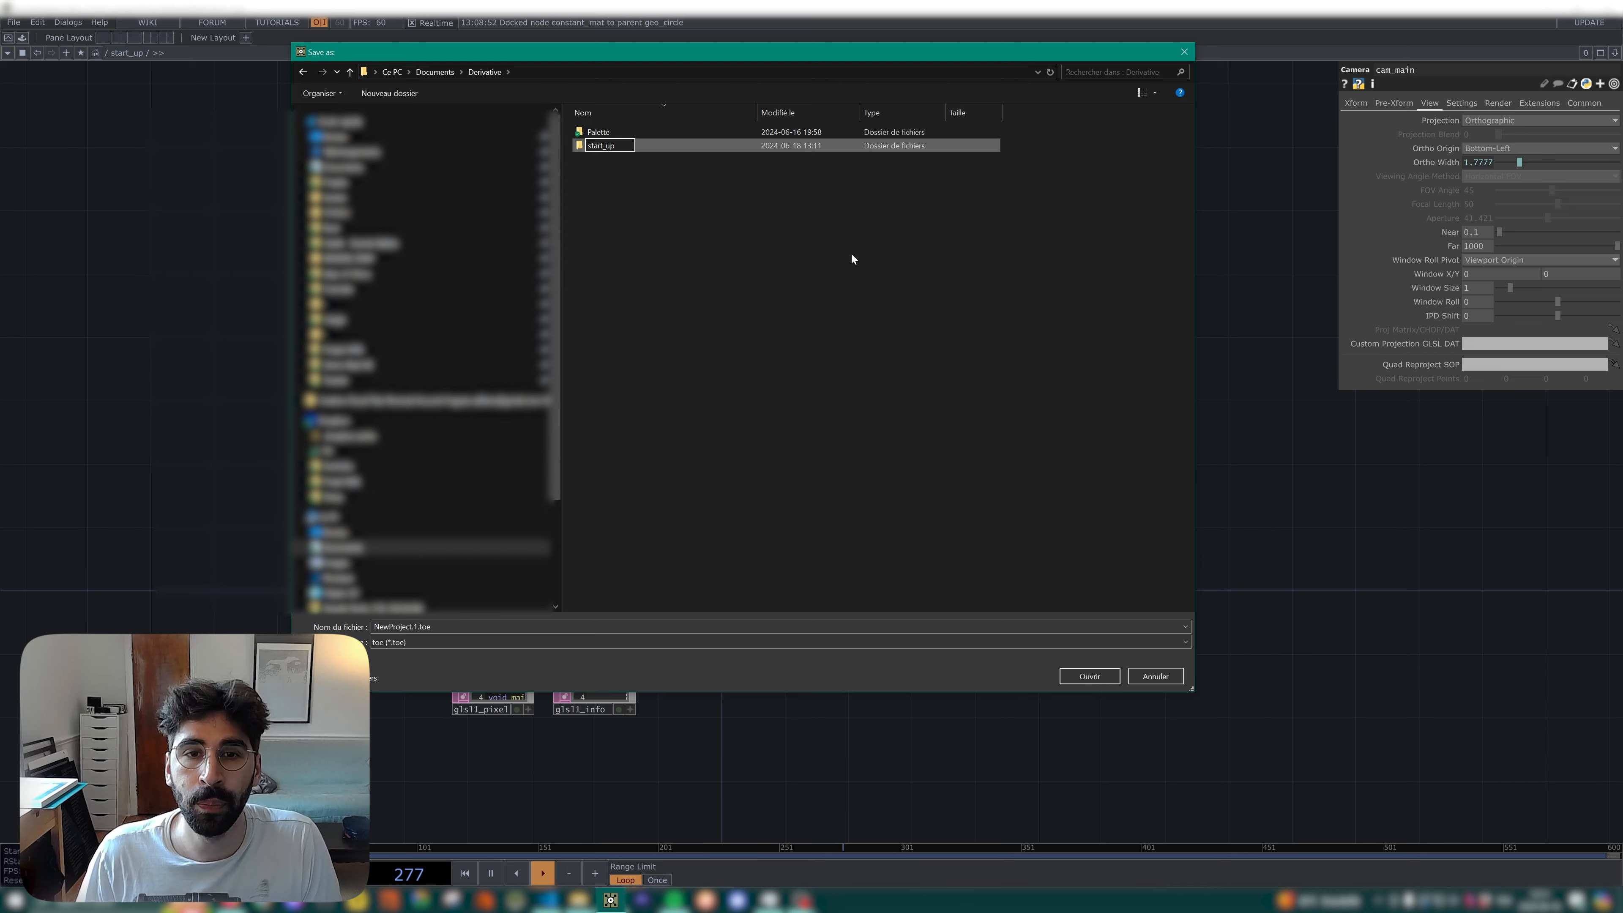
key("Return")
Save the project as circle_instancing in the start_up folder.
left_click(713, 264)
double_click(631, 147)
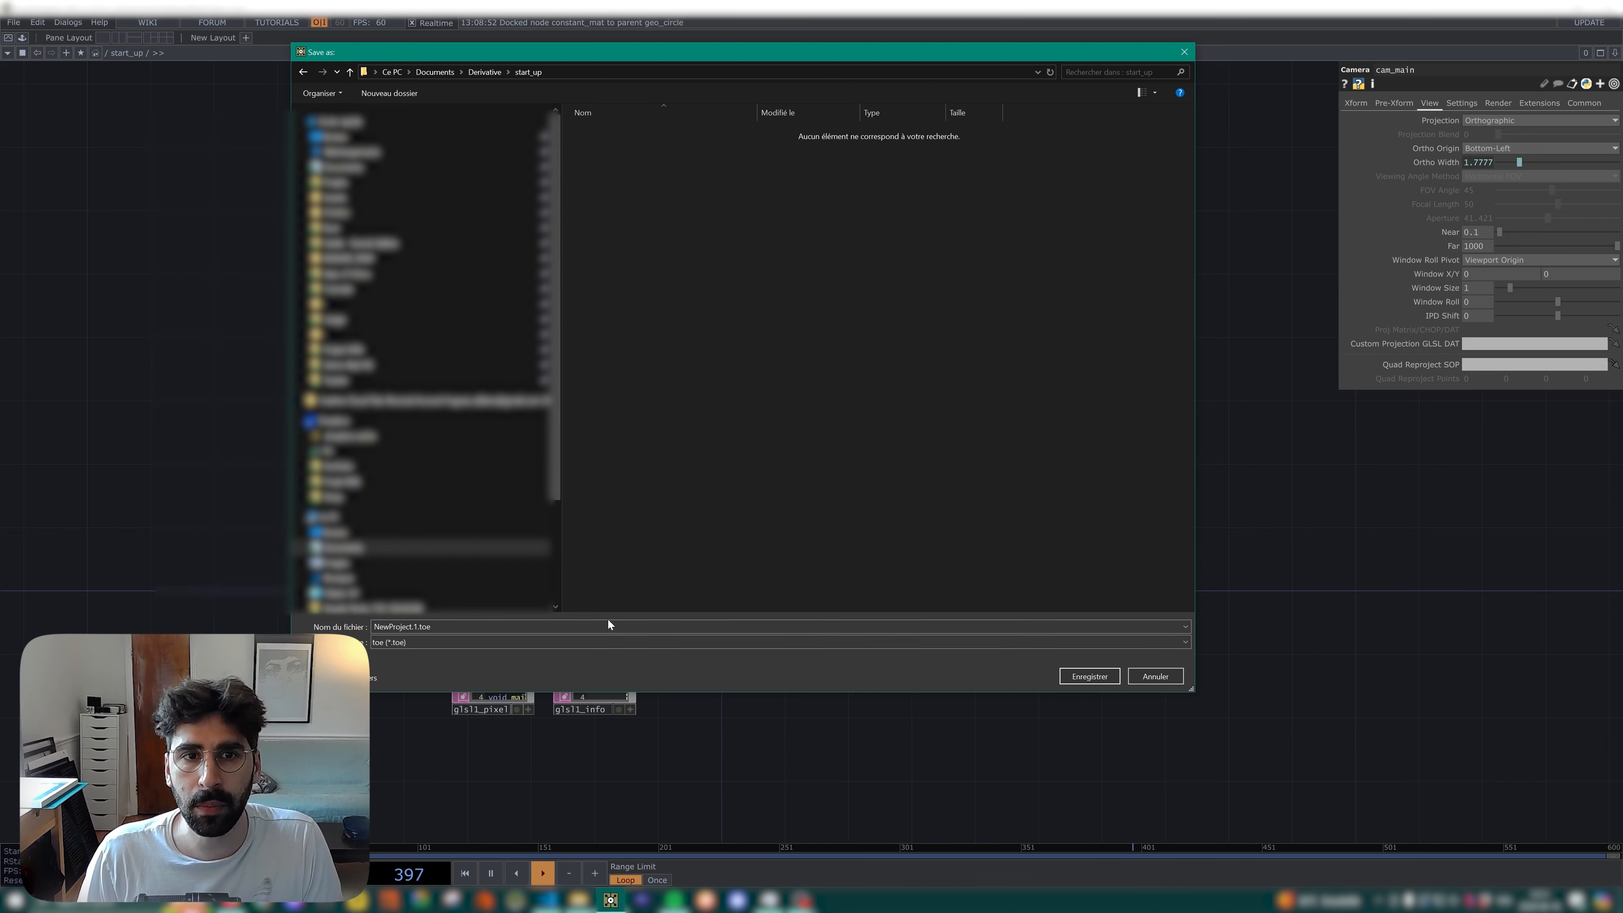
key("Tab")
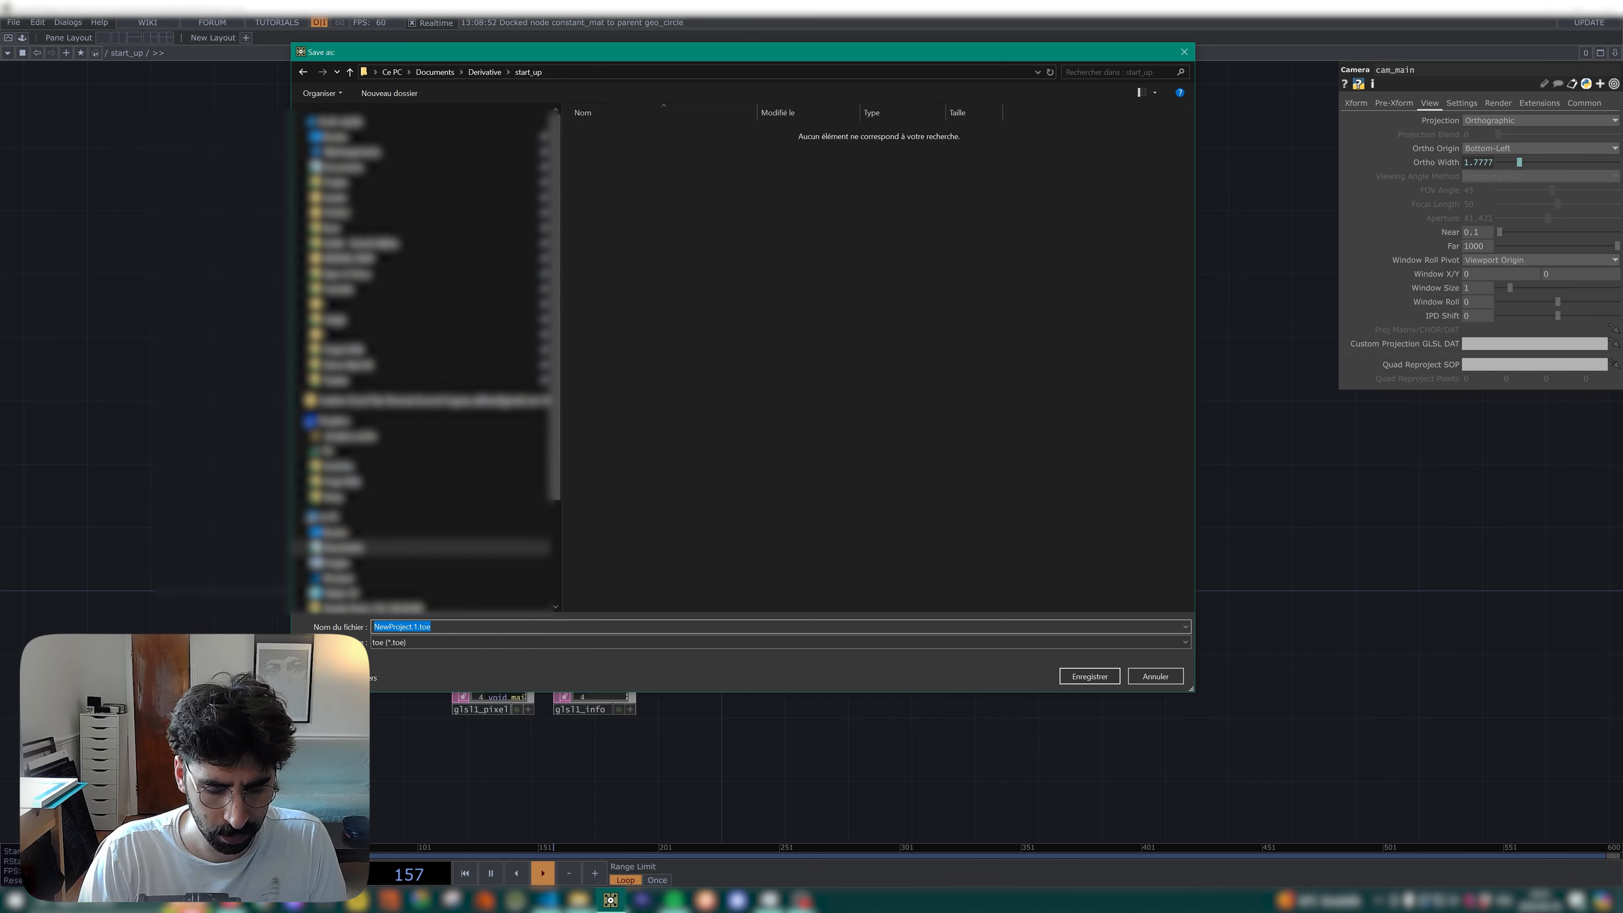
type("circle_")
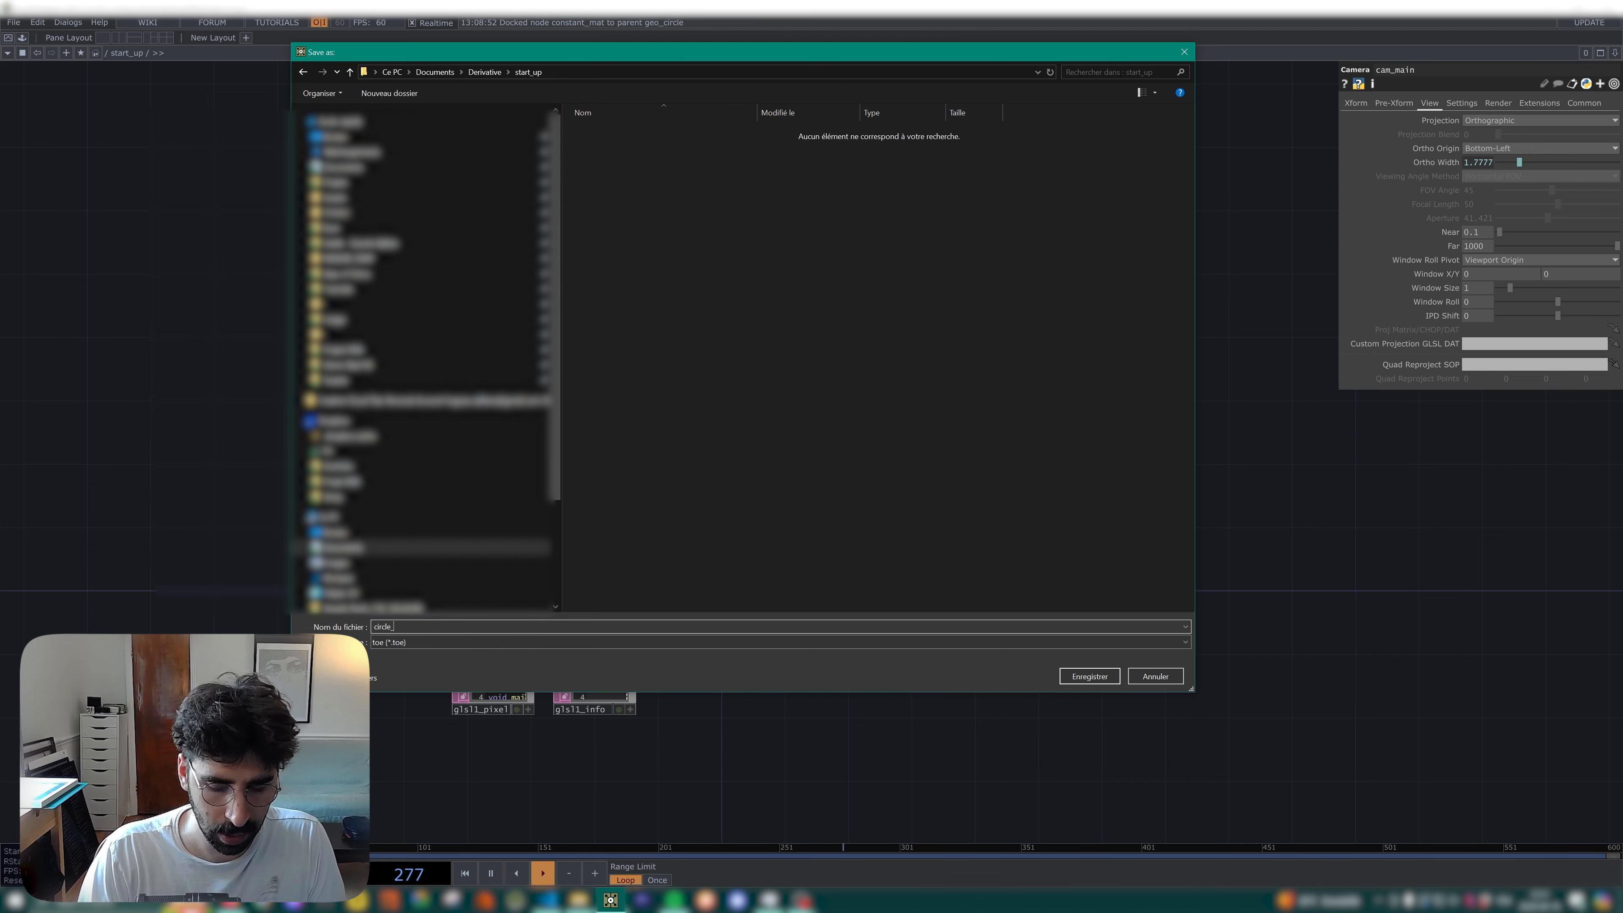
type("instancing")
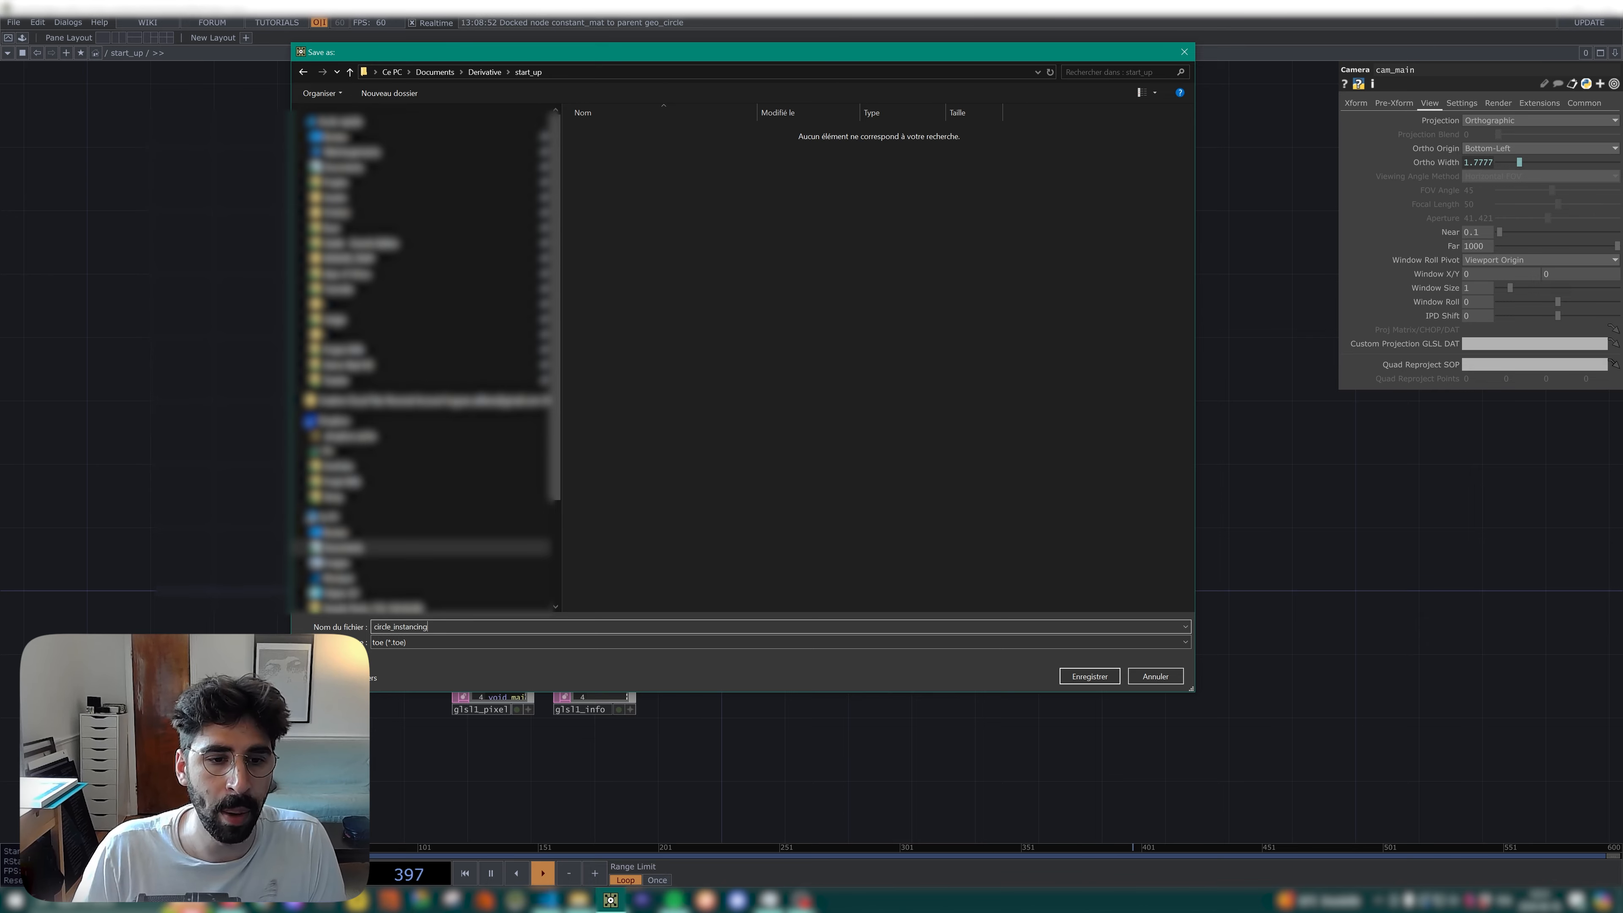
left_click(1092, 672)
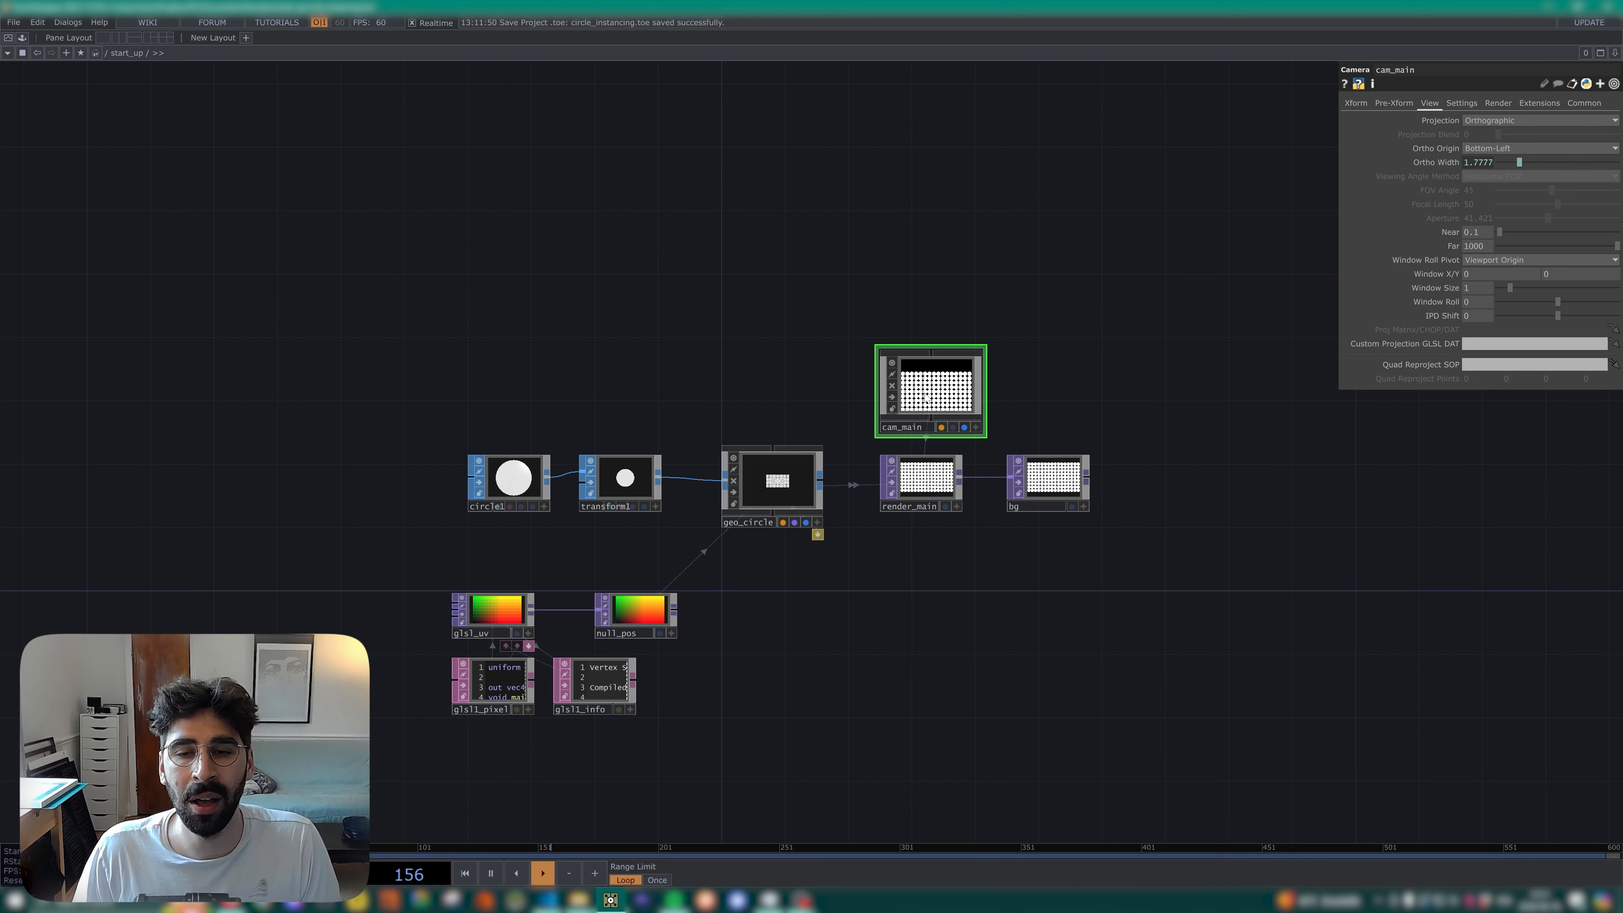
Turn off the viewer on the cam_main node.
left_click(892, 362)
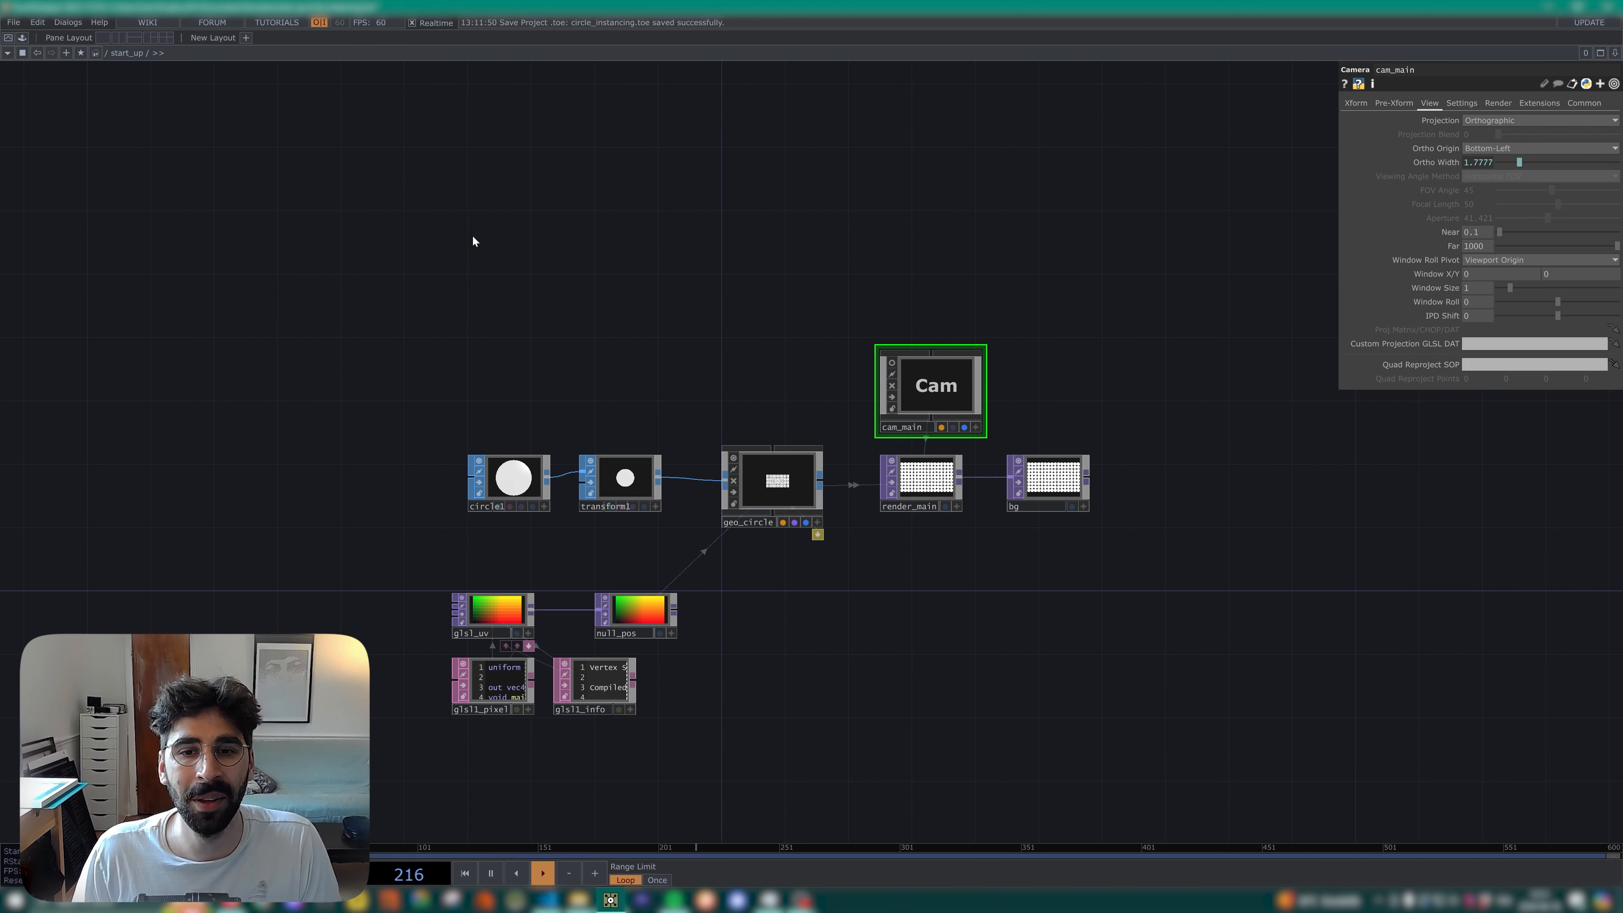
Open the application preferences and set the startup file mode to Custom File.
left_click(13, 22)
left_click(38, 21)
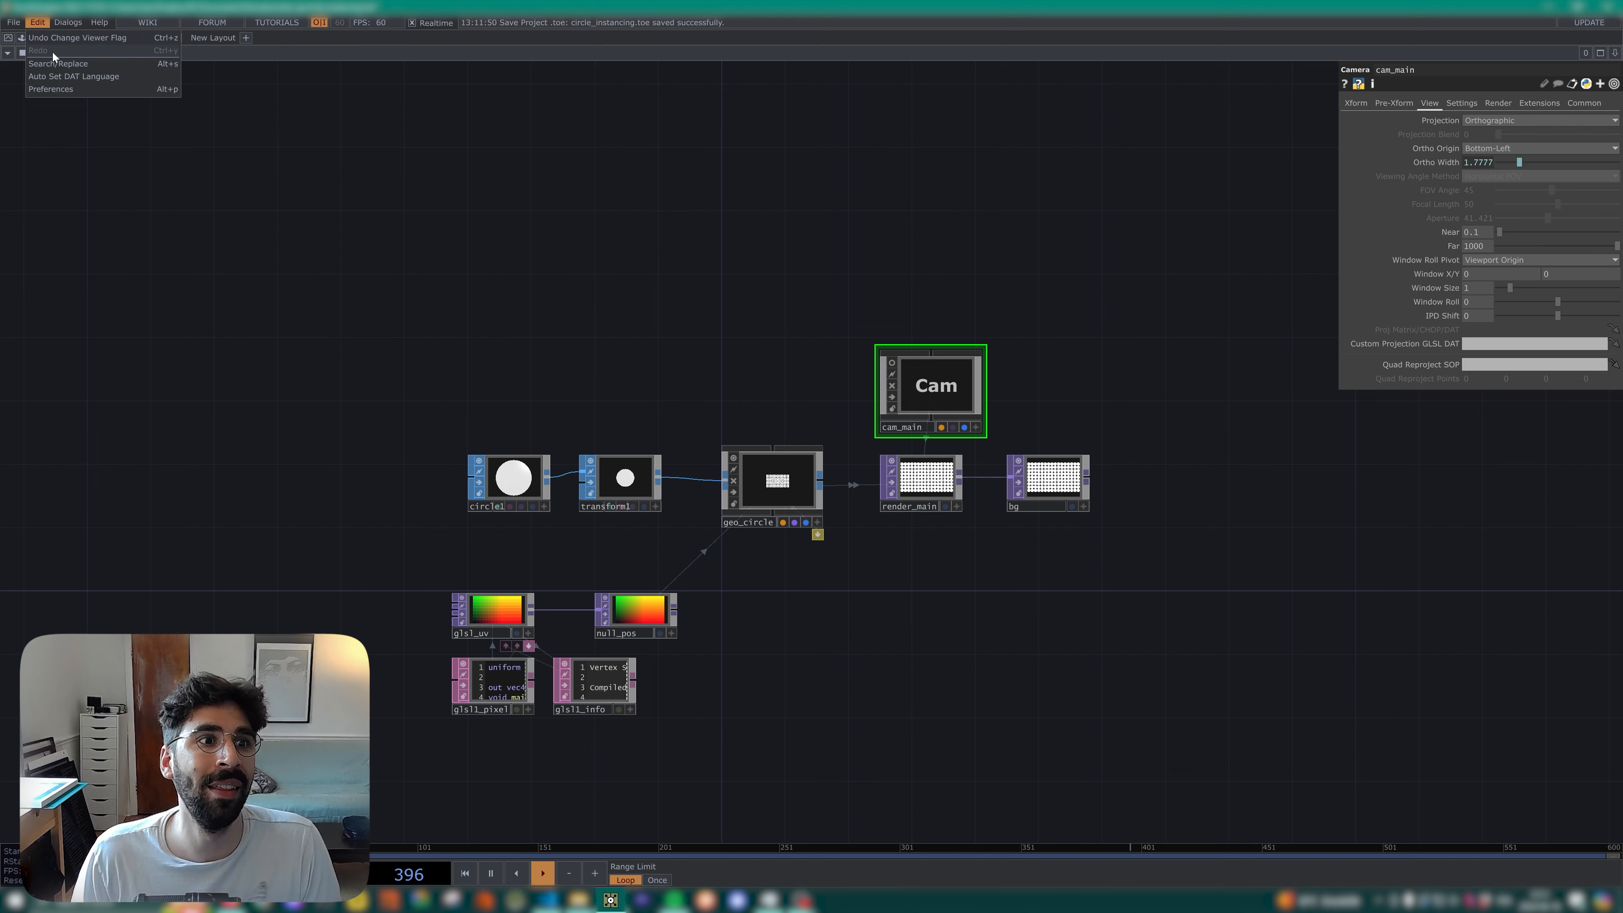
left_click(57, 89)
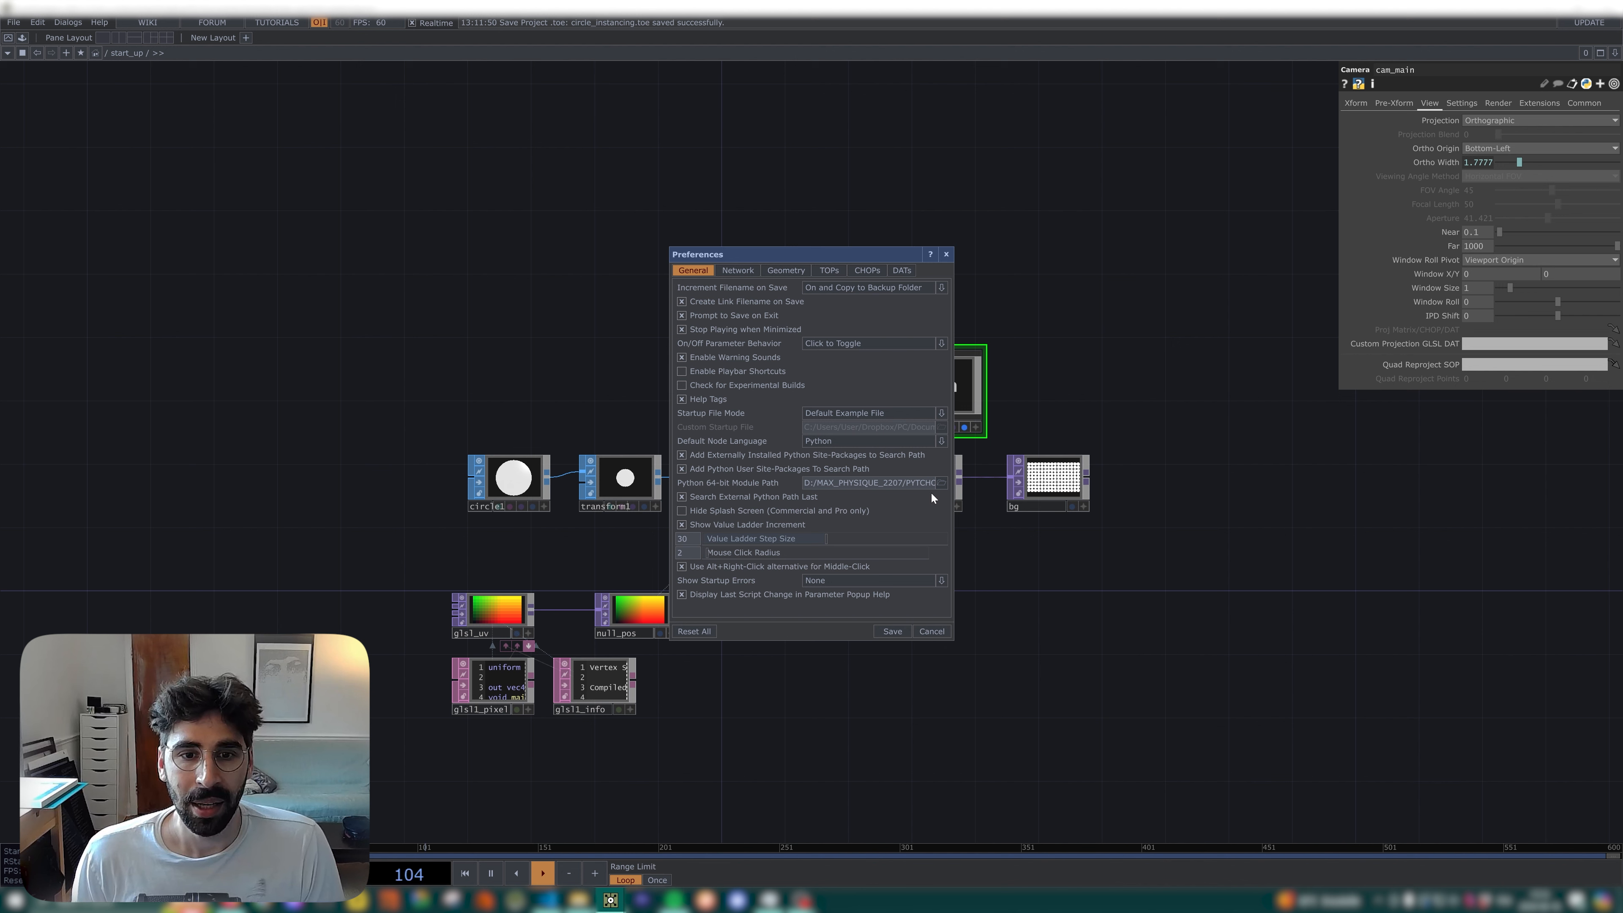
left_click(881, 412)
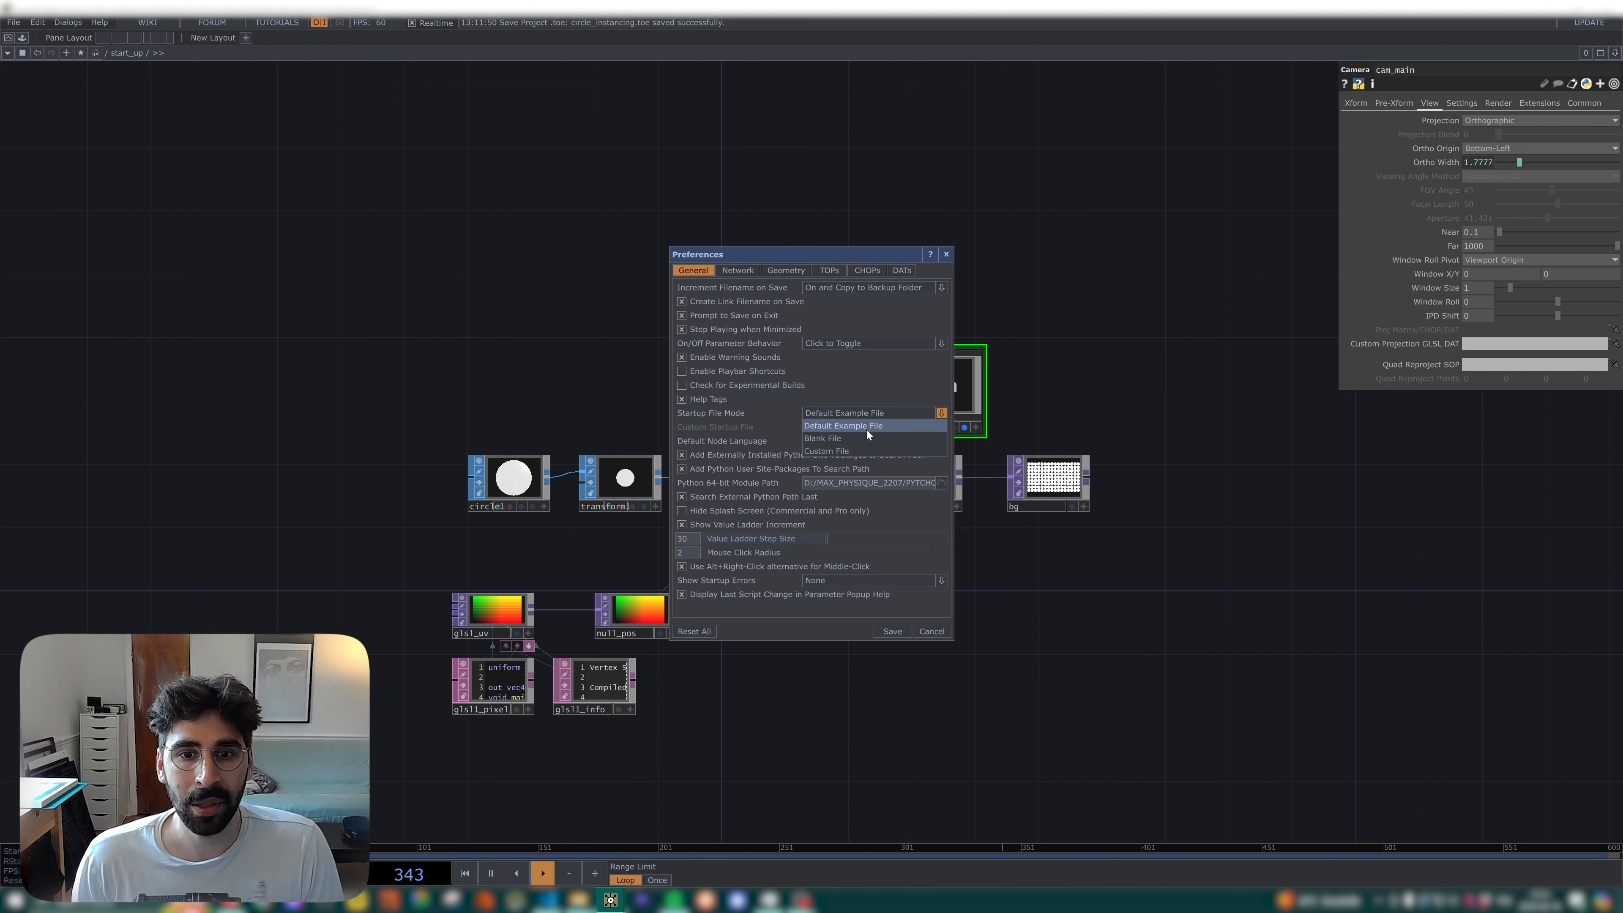
left_click(811, 387)
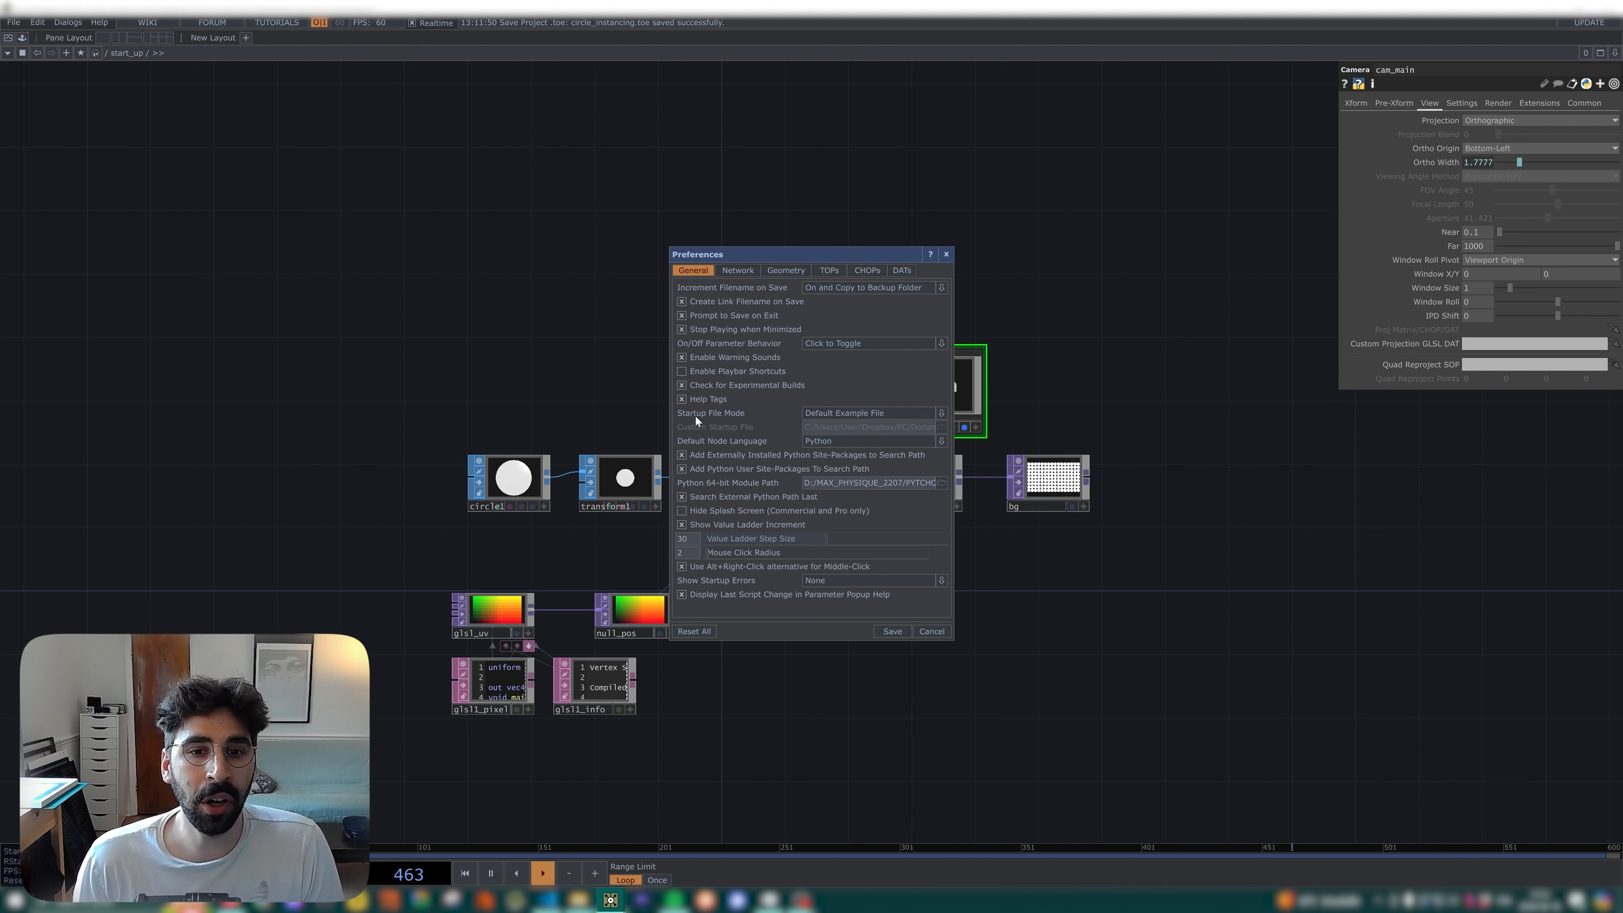
left_click(837, 416)
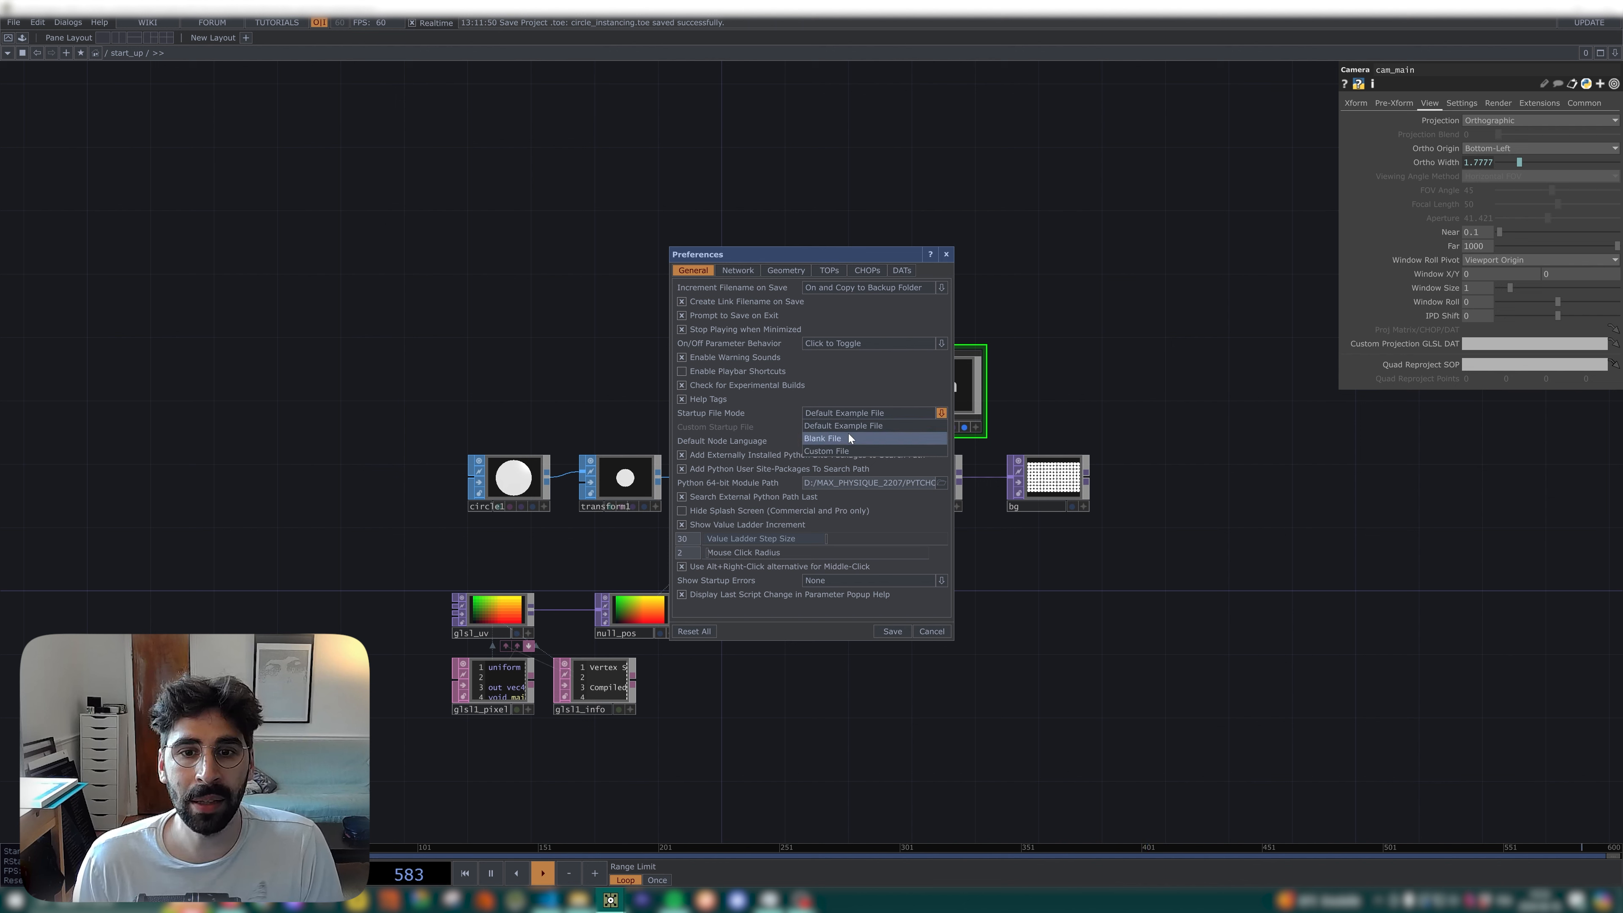
left_click(853, 449)
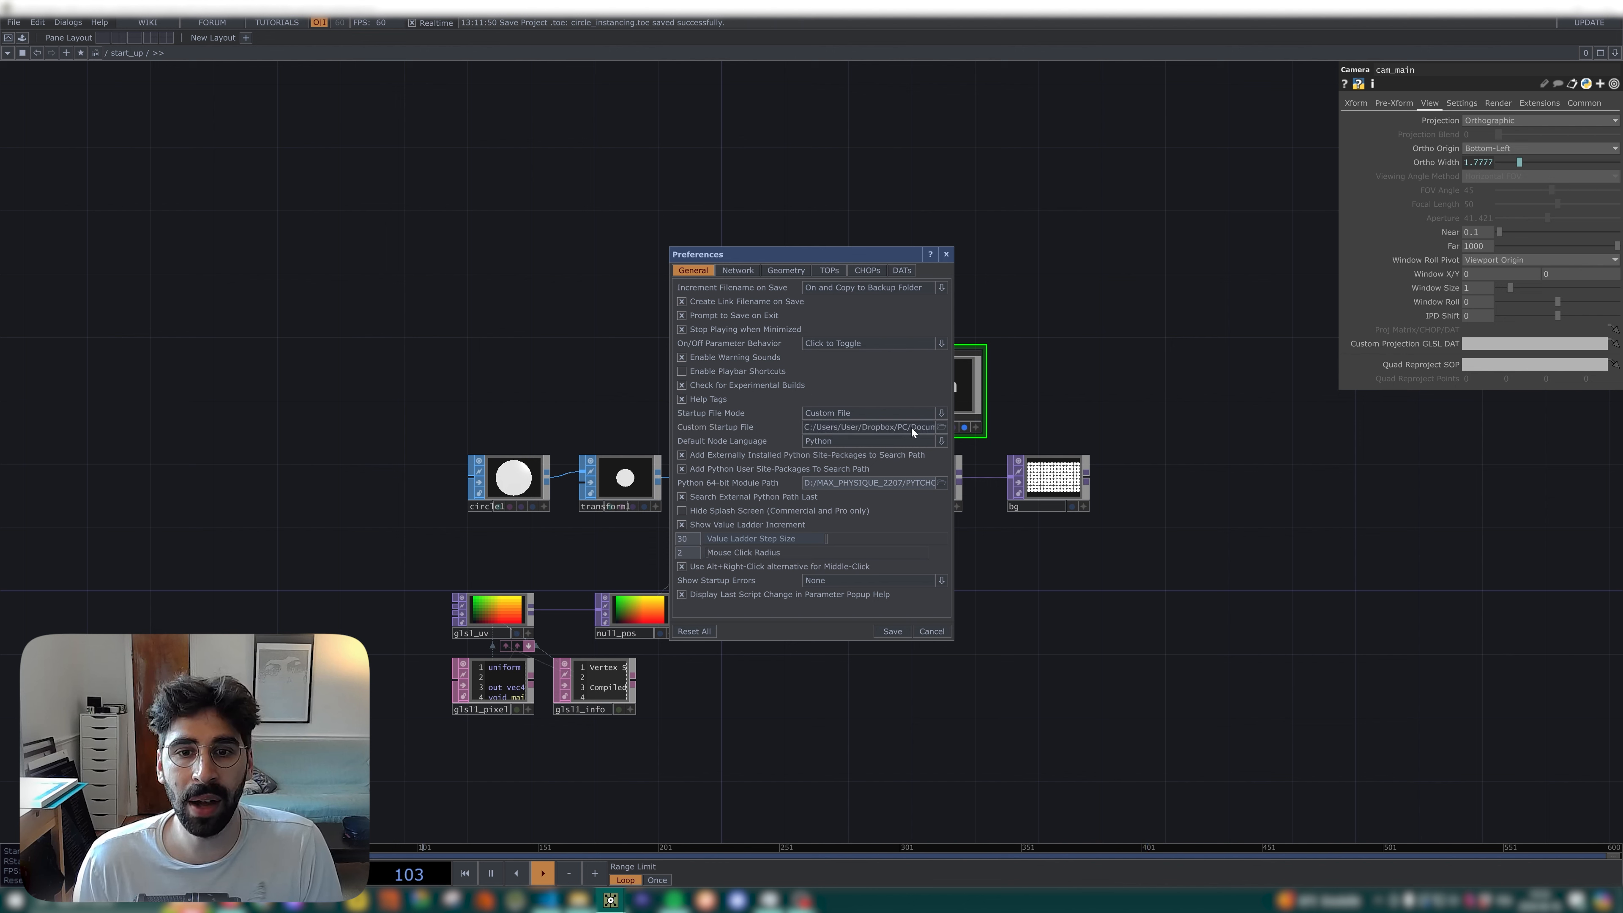
Choose circle_instancing.toe from the Derivative start_up folder as the custom startup file, and save and close the preferences.
left_click(938, 426)
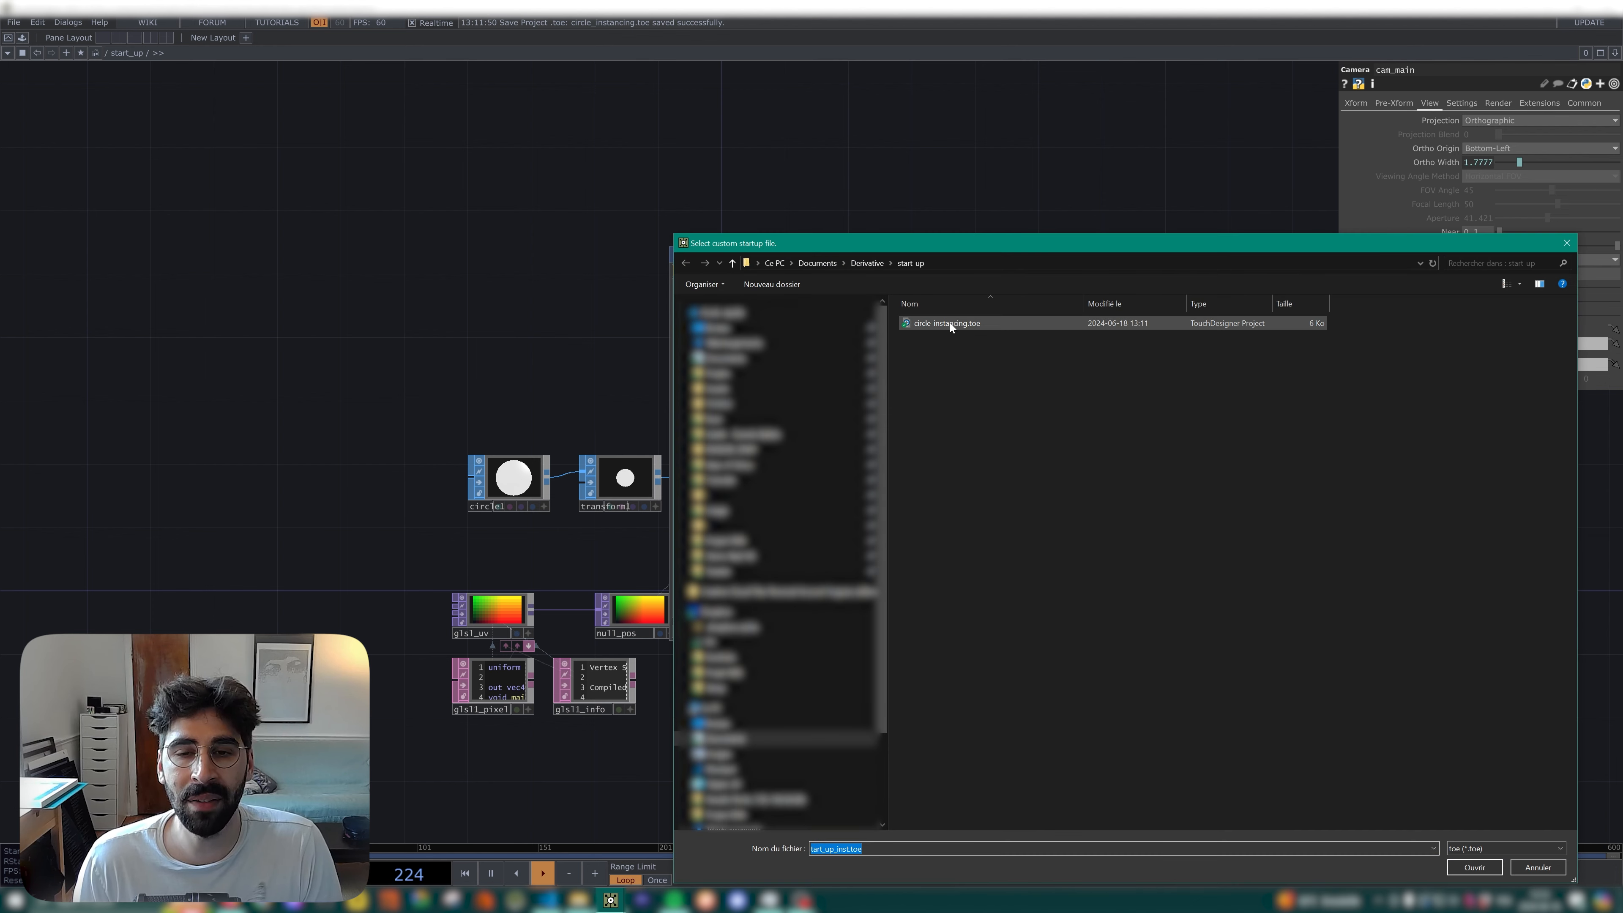
left_click(867, 263)
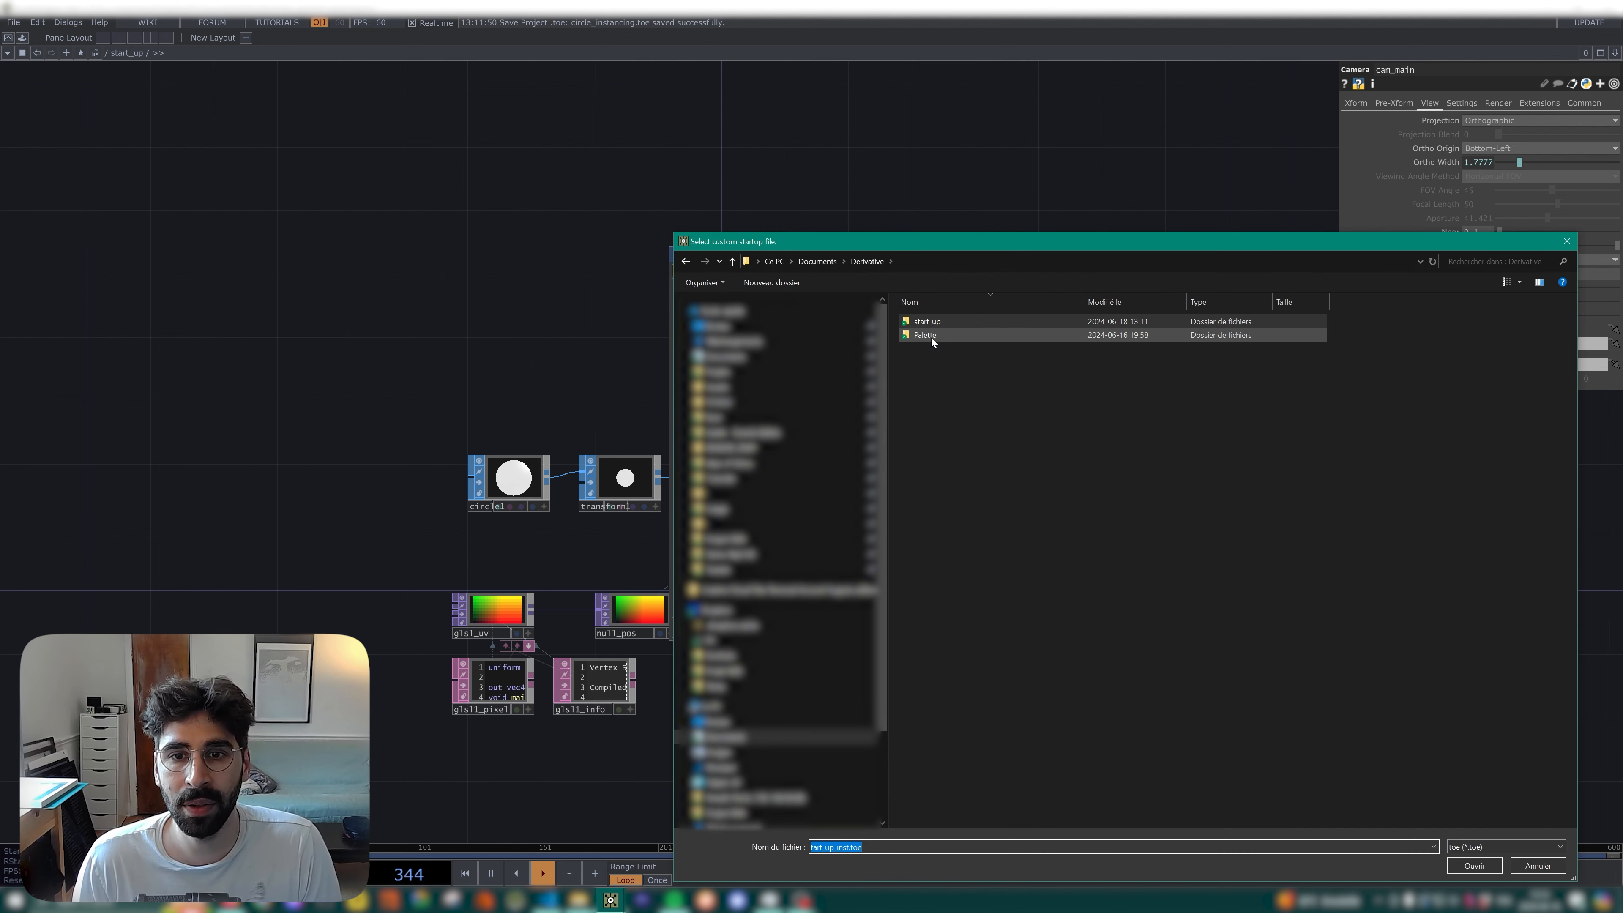
double_click(932, 321)
left_click_drag(956, 241, 778, 106)
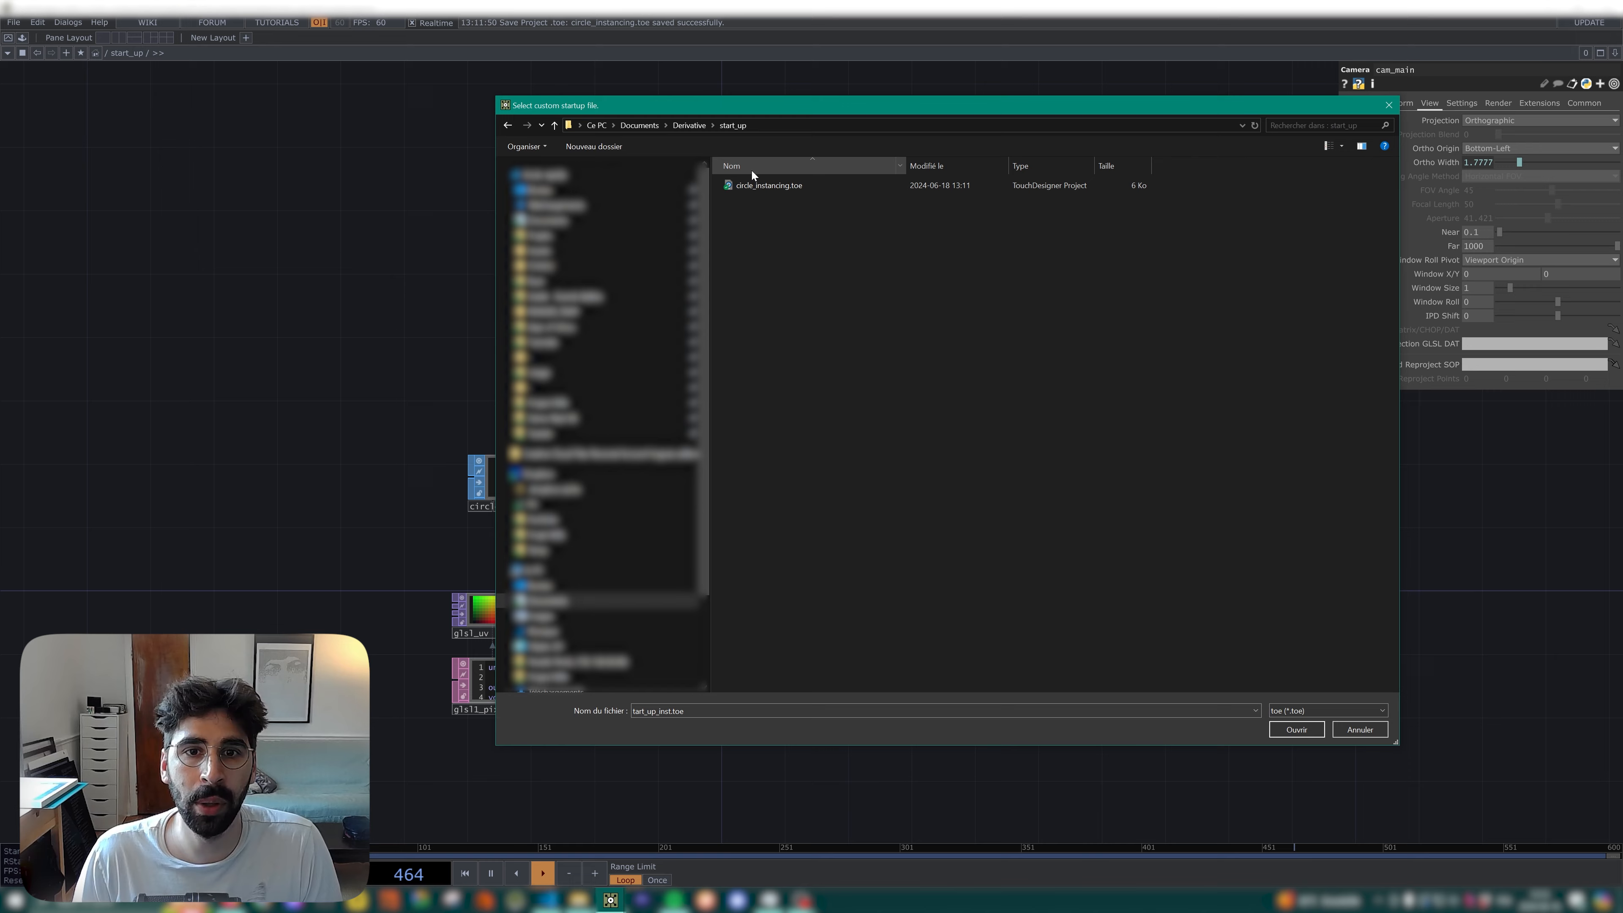
left_click(756, 186)
left_click(1296, 730)
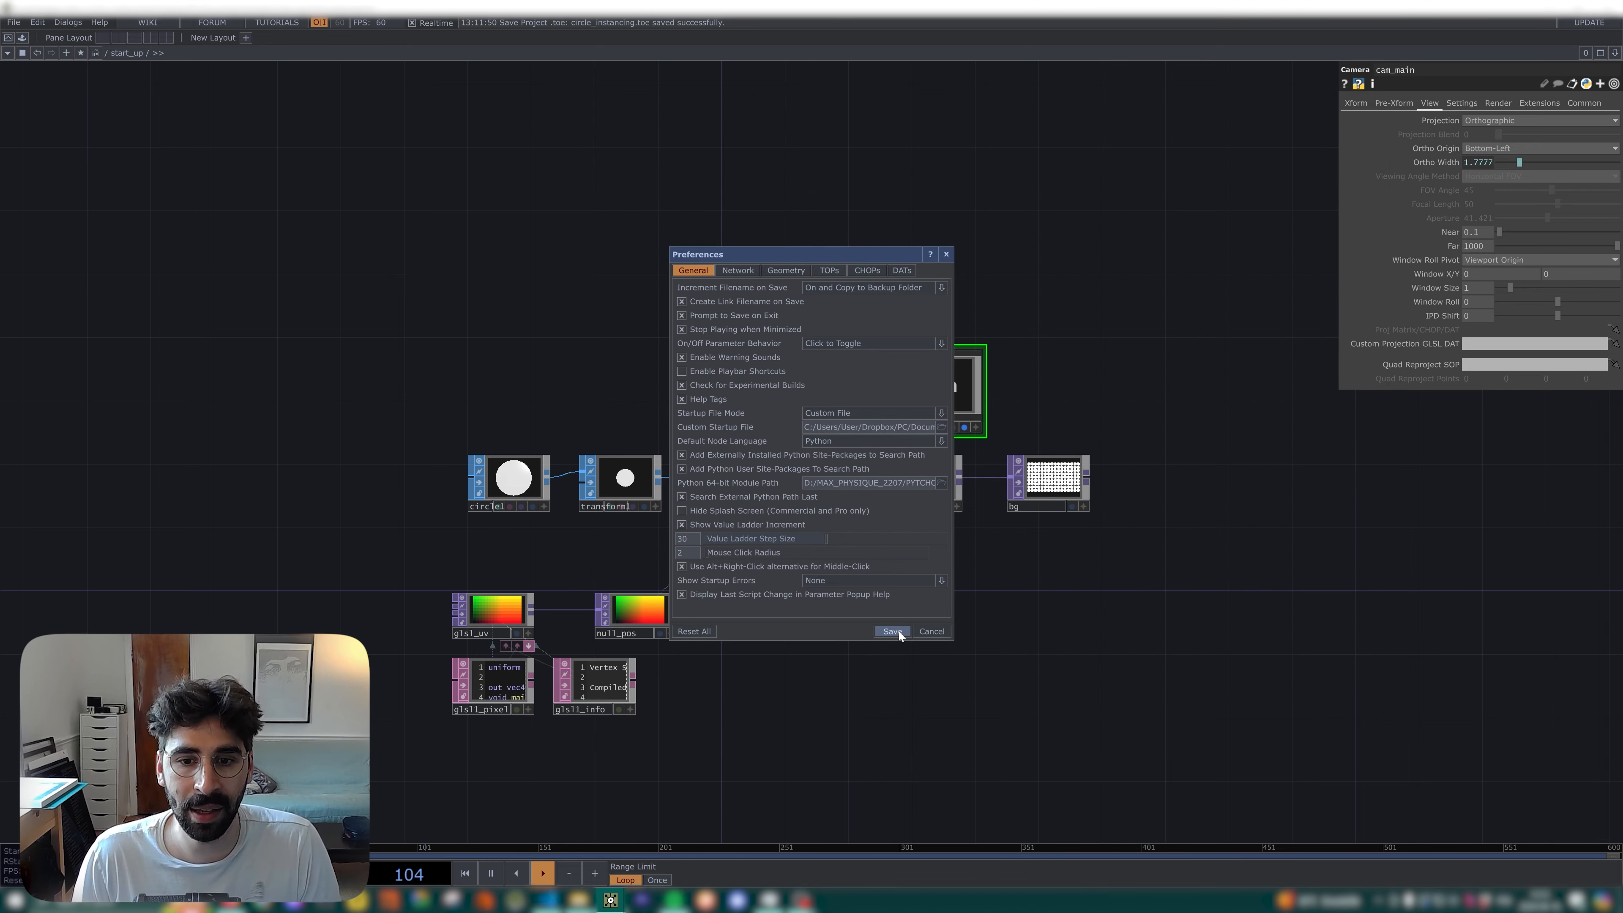
left_click(947, 255)
Close and relaunch TouchDesigner, and go up from the start_up network to the project's root level.
left_click(1607, 8)
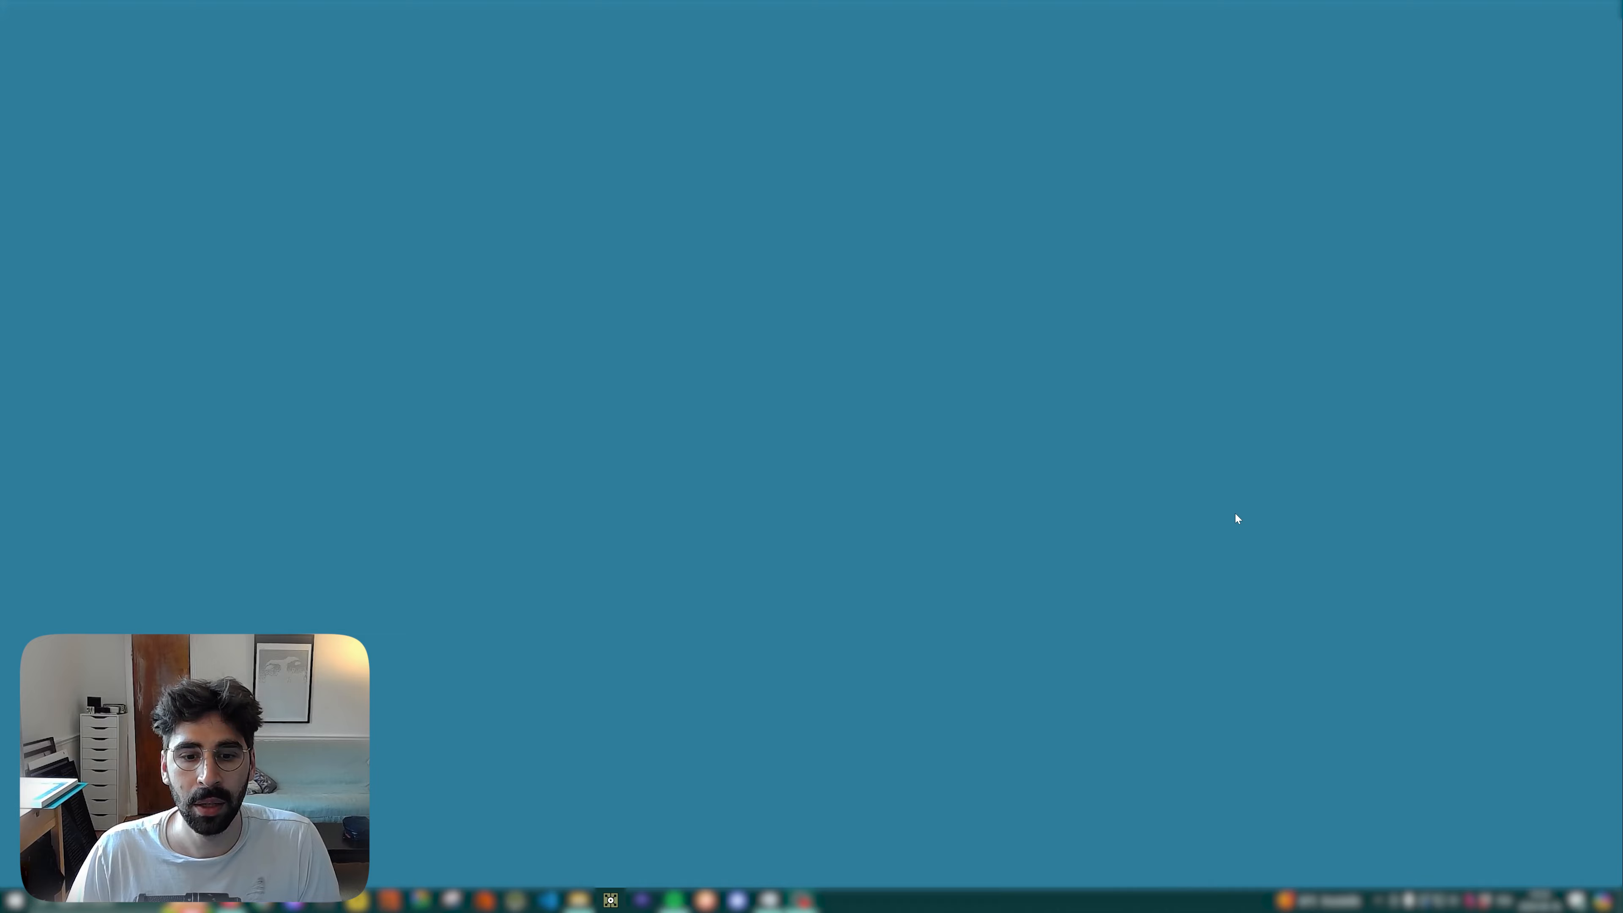
left_click(611, 900)
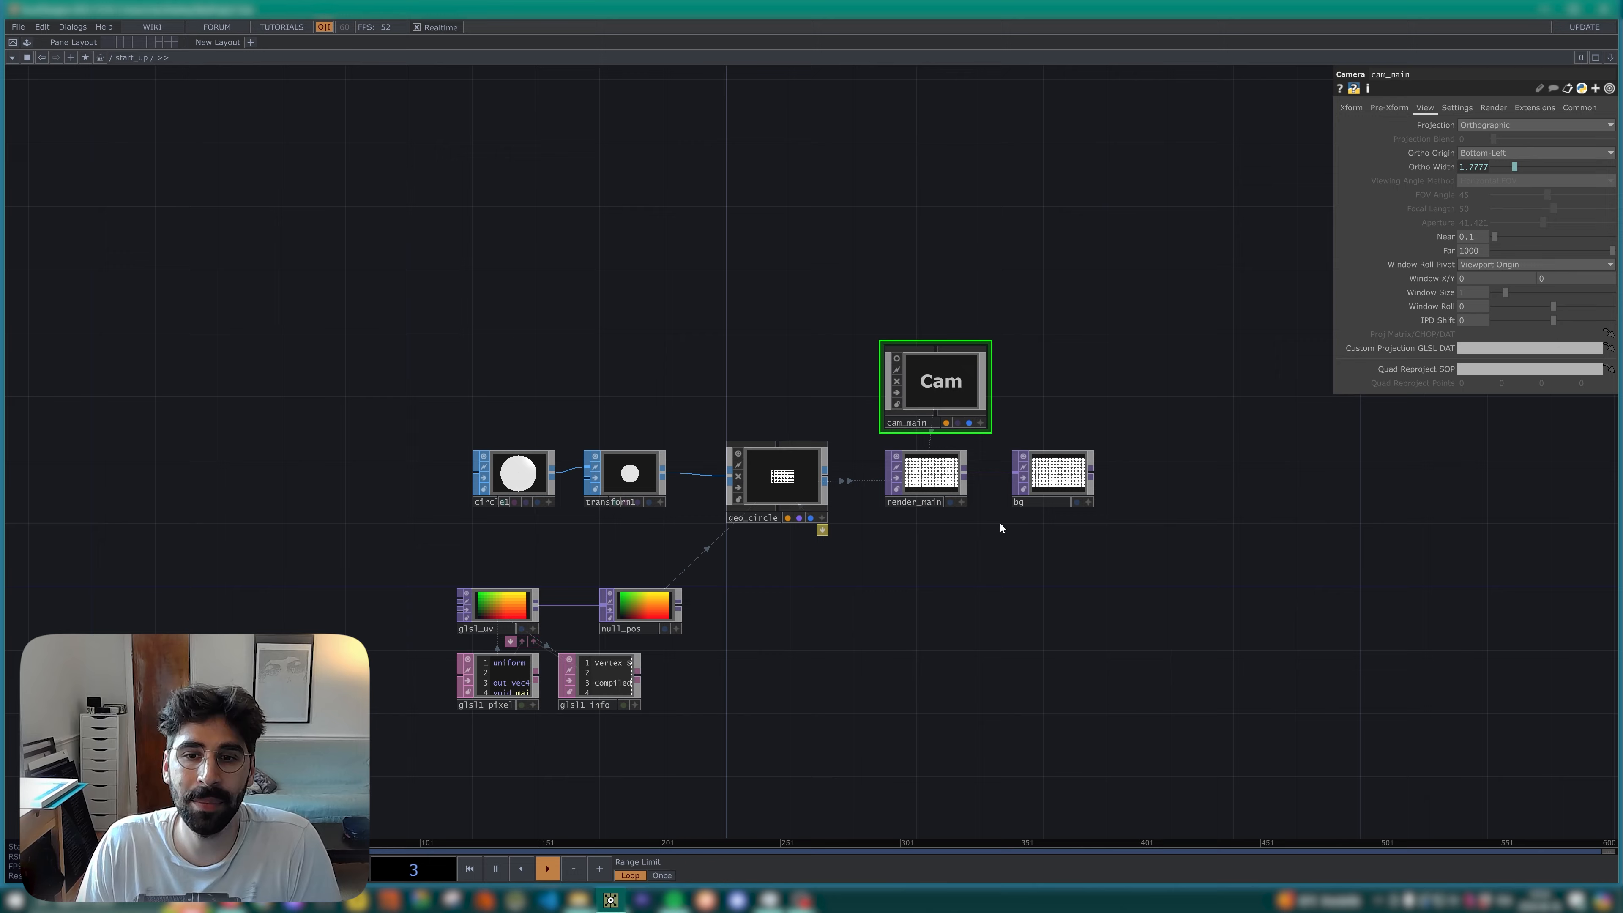
scroll(904, 608, "down", 10)
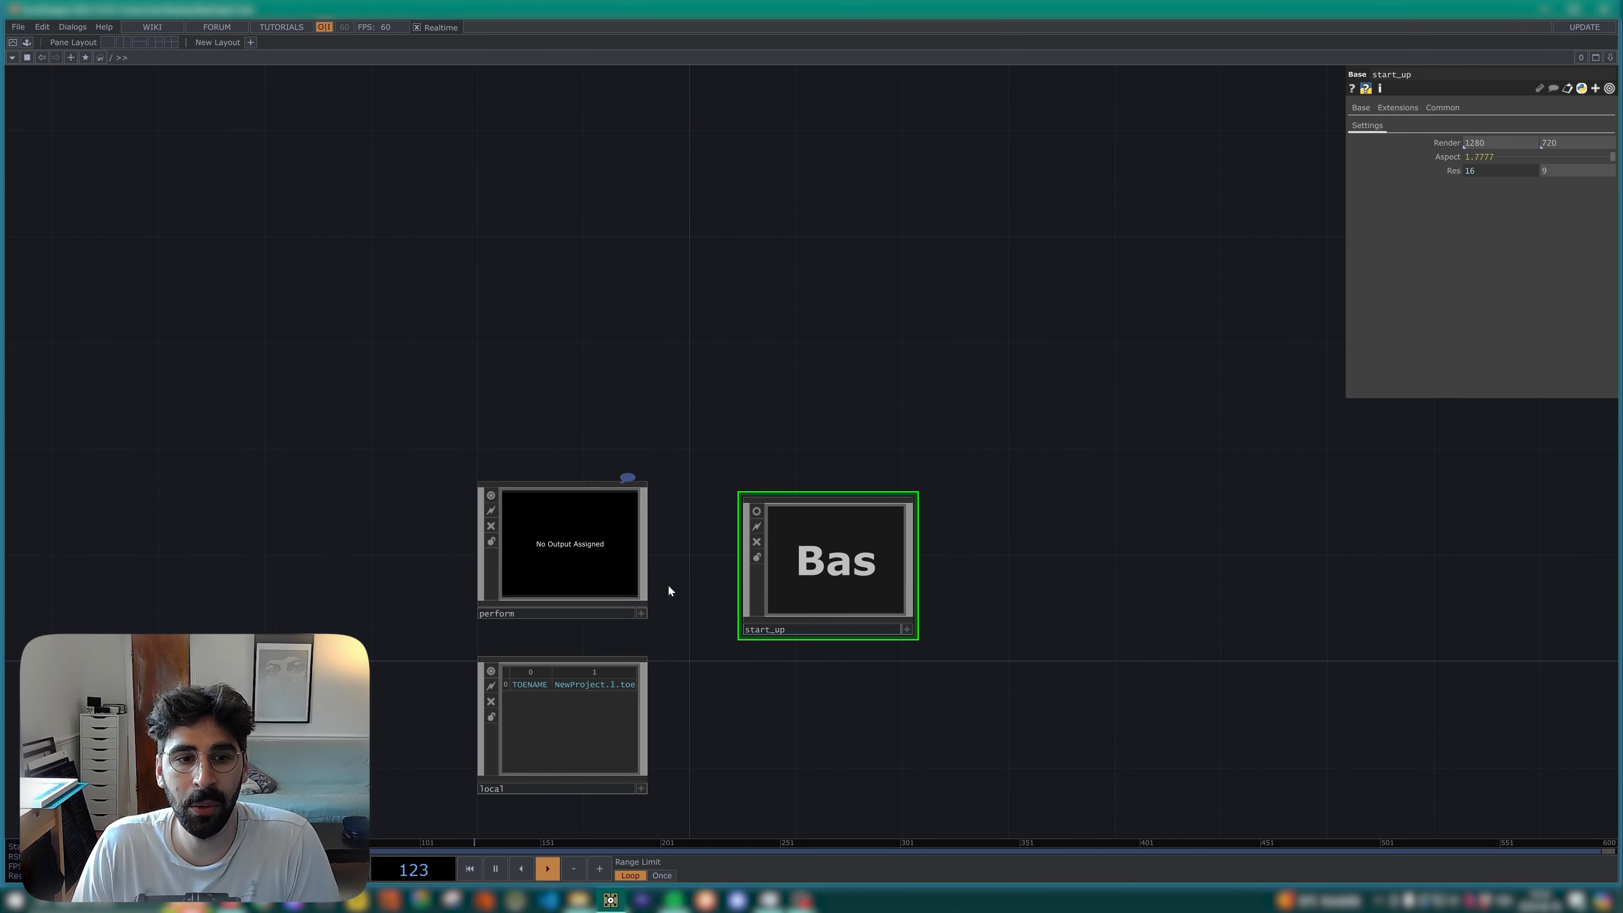
Reposition the start_up component beside the perform node in the root network.
left_click_drag(786, 488, 786, 462)
left_click_drag(823, 556, 821, 601)
right_click_drag(1006, 642, 727, 392)
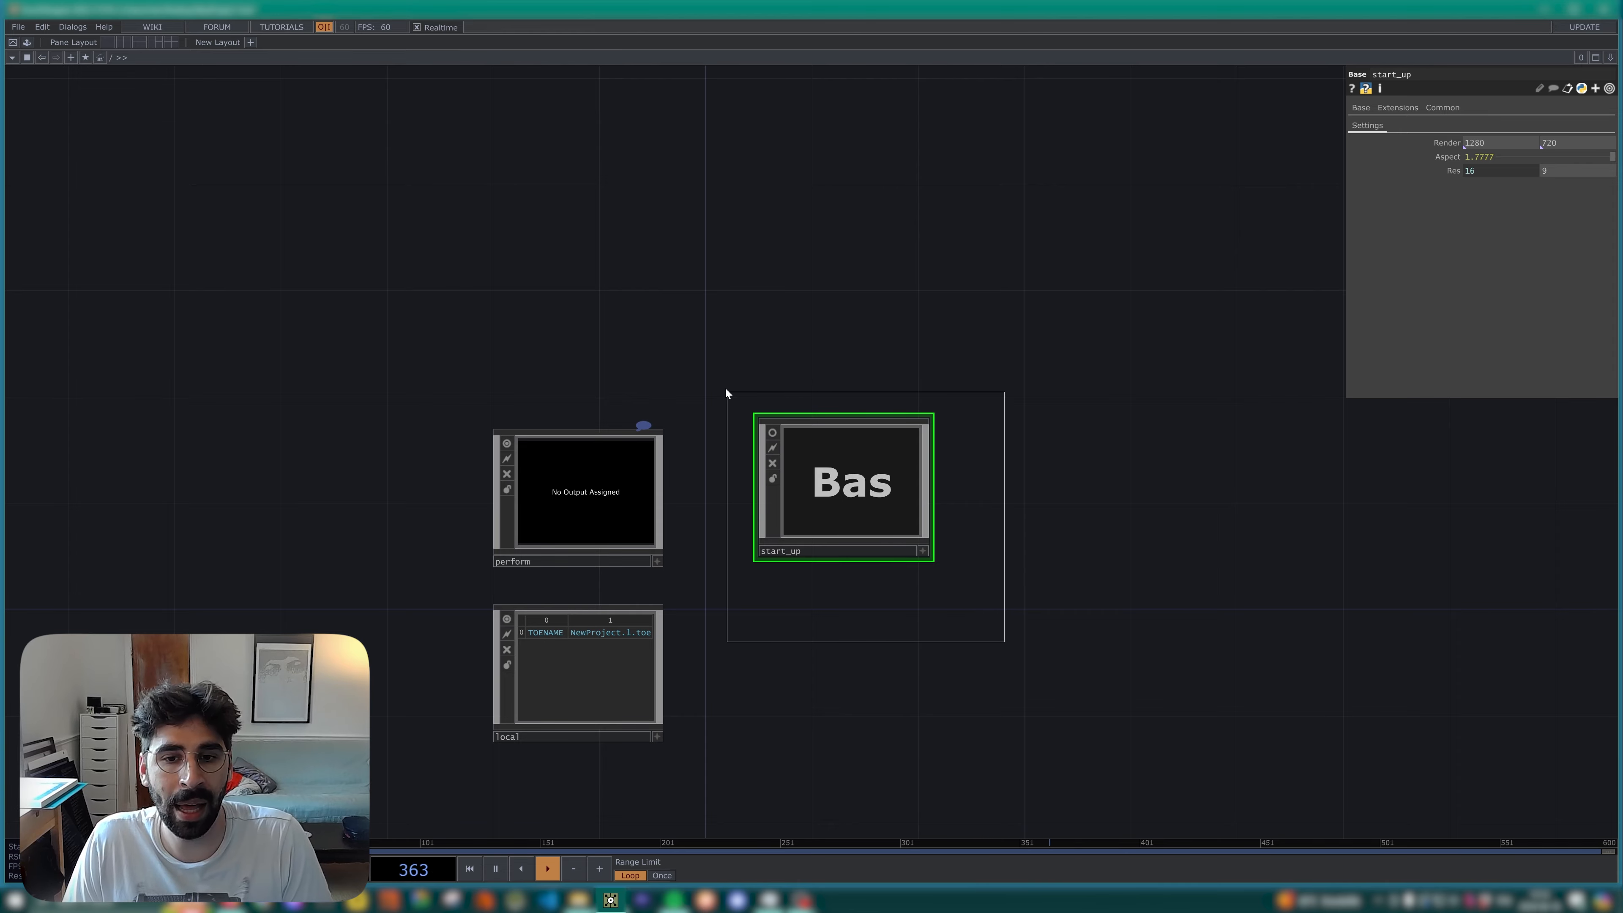
left_click_drag(884, 647, 816, 596)
scroll(794, 531, "up", 2)
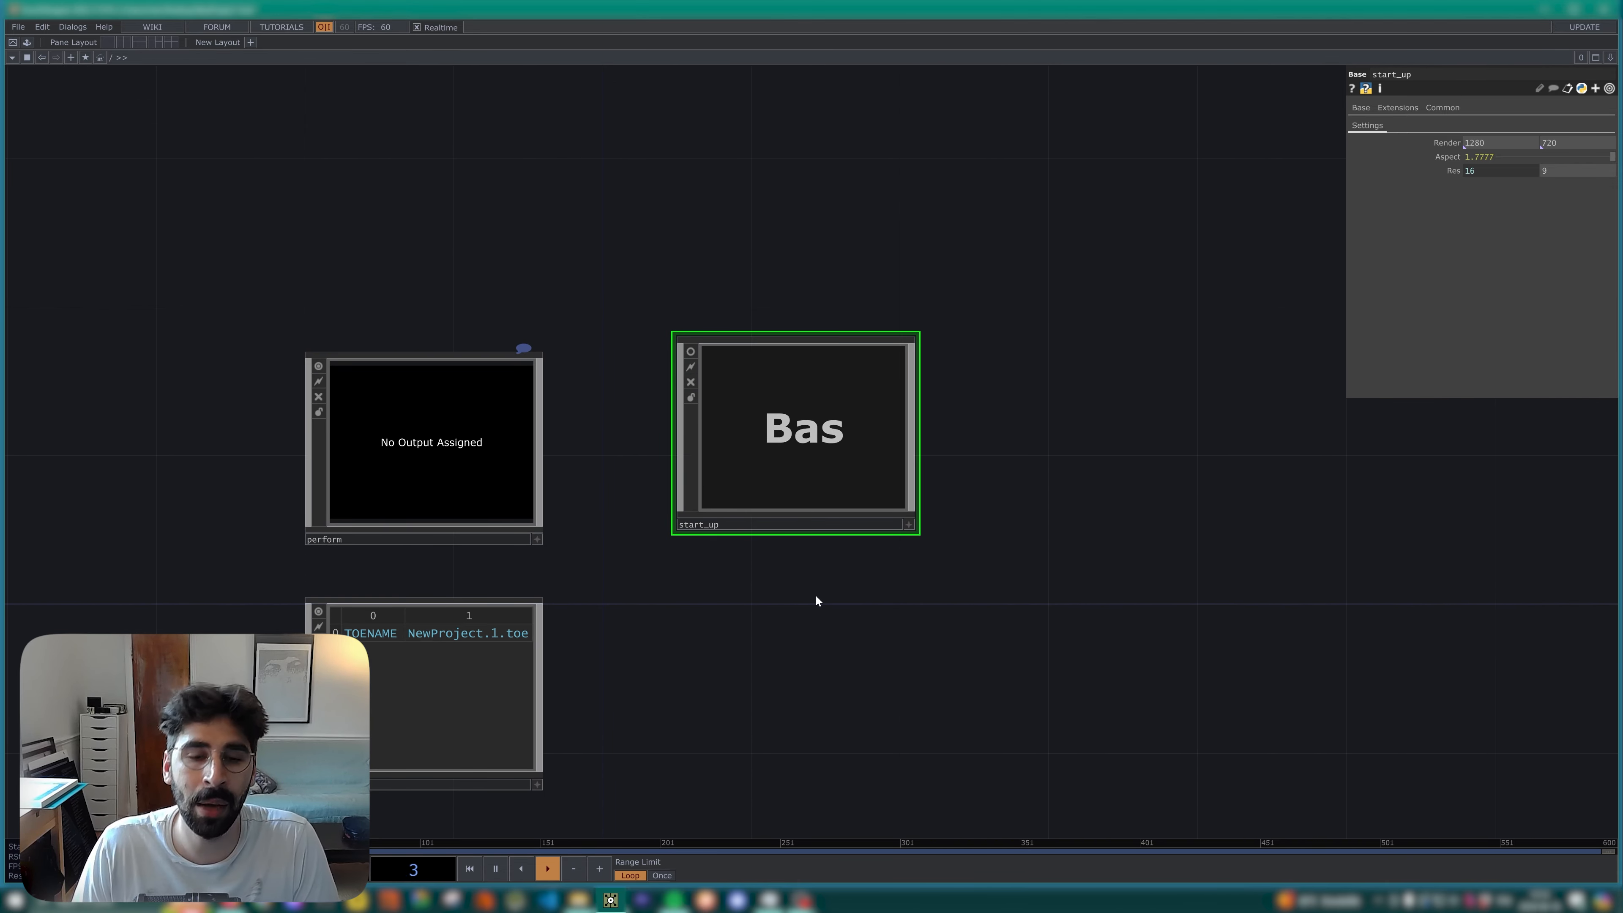
mouse_move(765, 493)
left_mouse_down()
mouse_move(743, 536)
mouse_move(749, 510)
left_mouse_up()
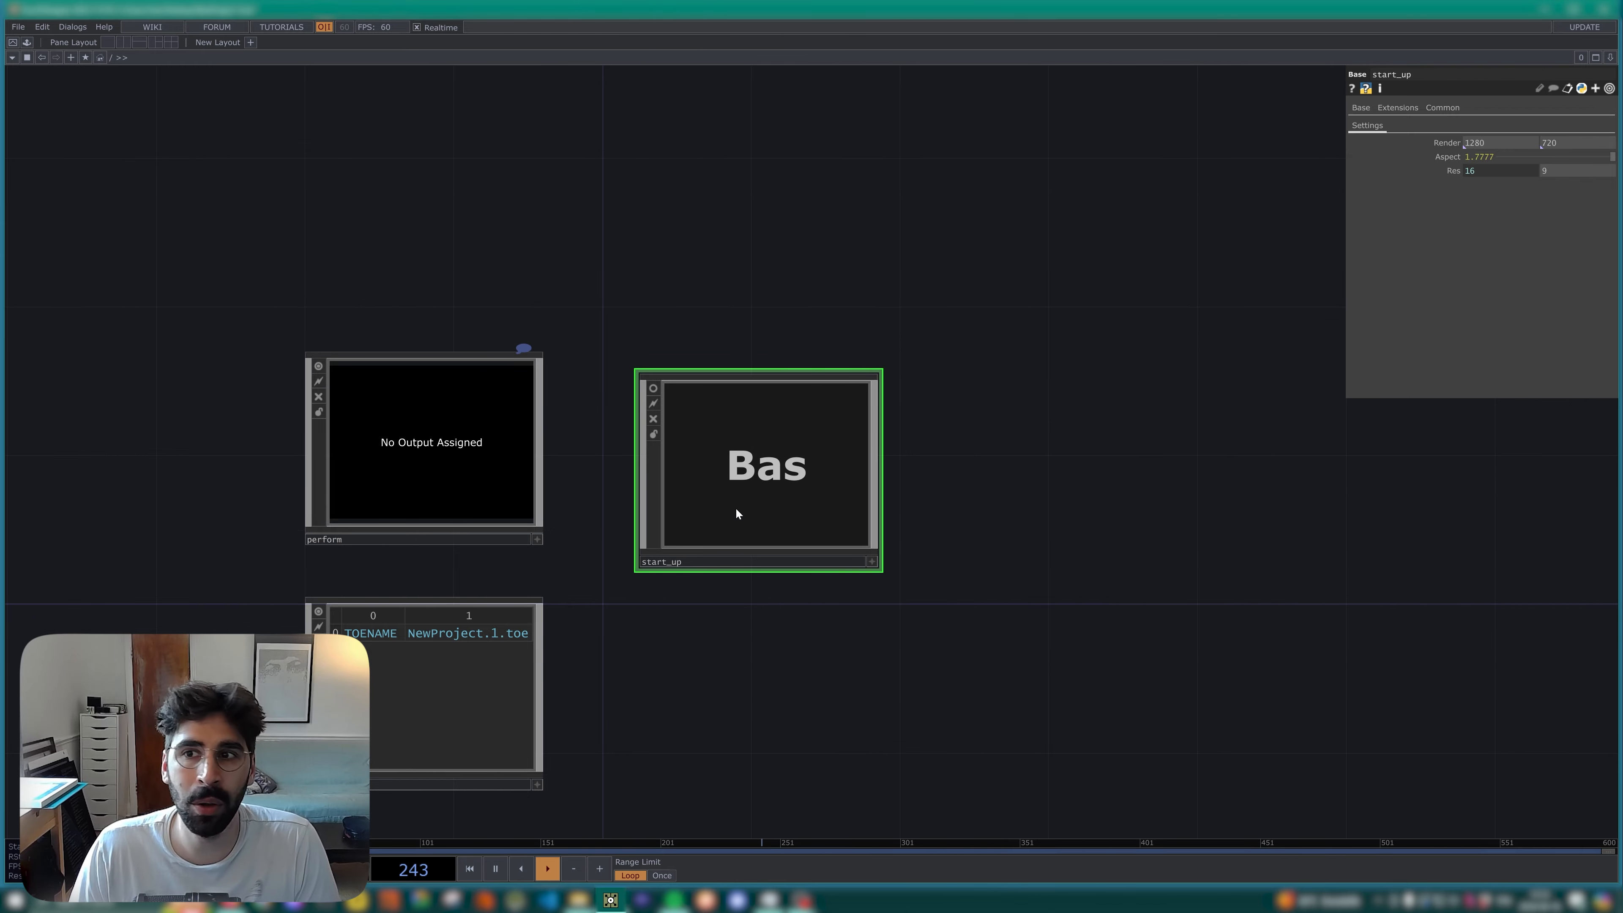
Inside start_up, move geo_circle slightly up and away from render_main, and select the cam_main, render_main and bg nodes.
double_click(735, 508)
scroll(878, 557, "down", 5)
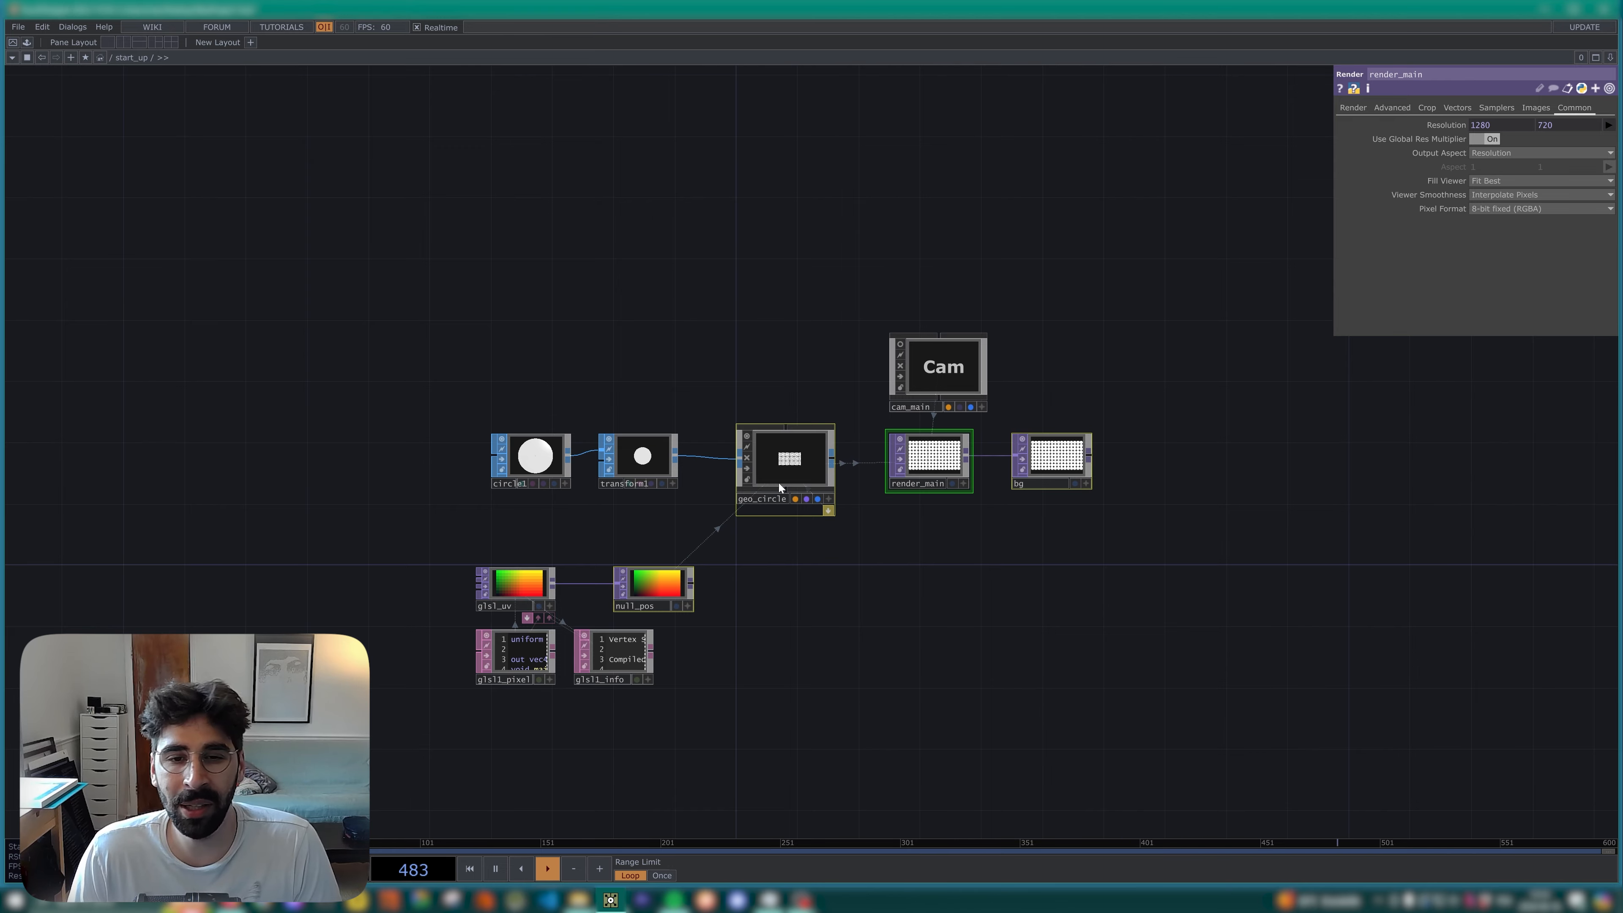
left_click(785, 467)
left_click_drag(825, 589, 759, 579)
left_click_drag(733, 461, 728, 449)
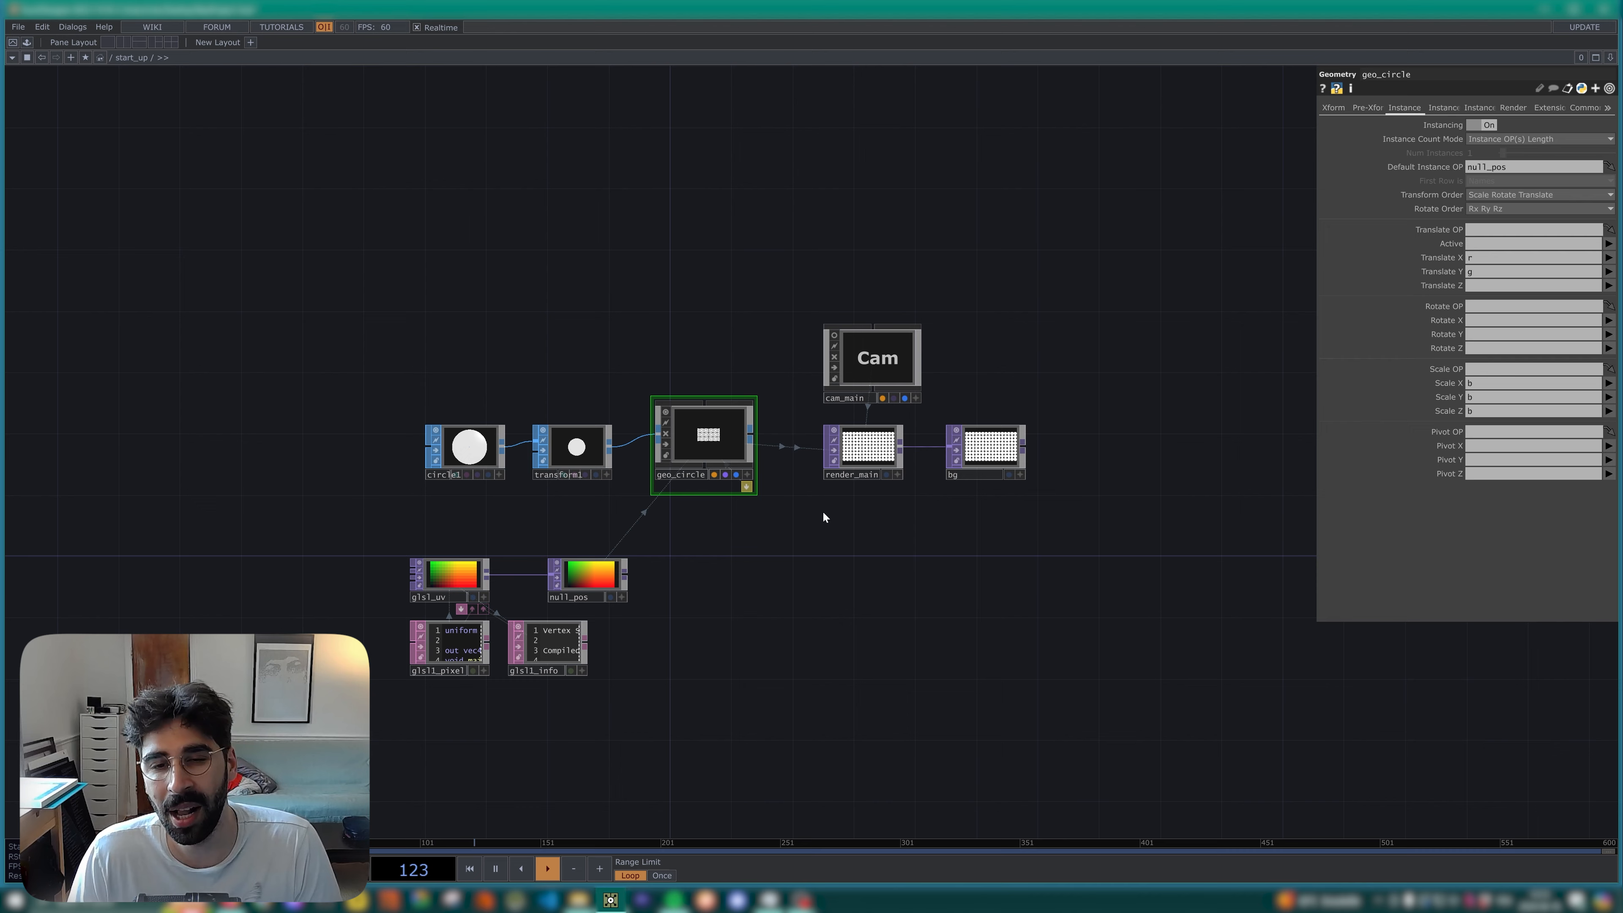
left_click_drag(1047, 525, 735, 344)
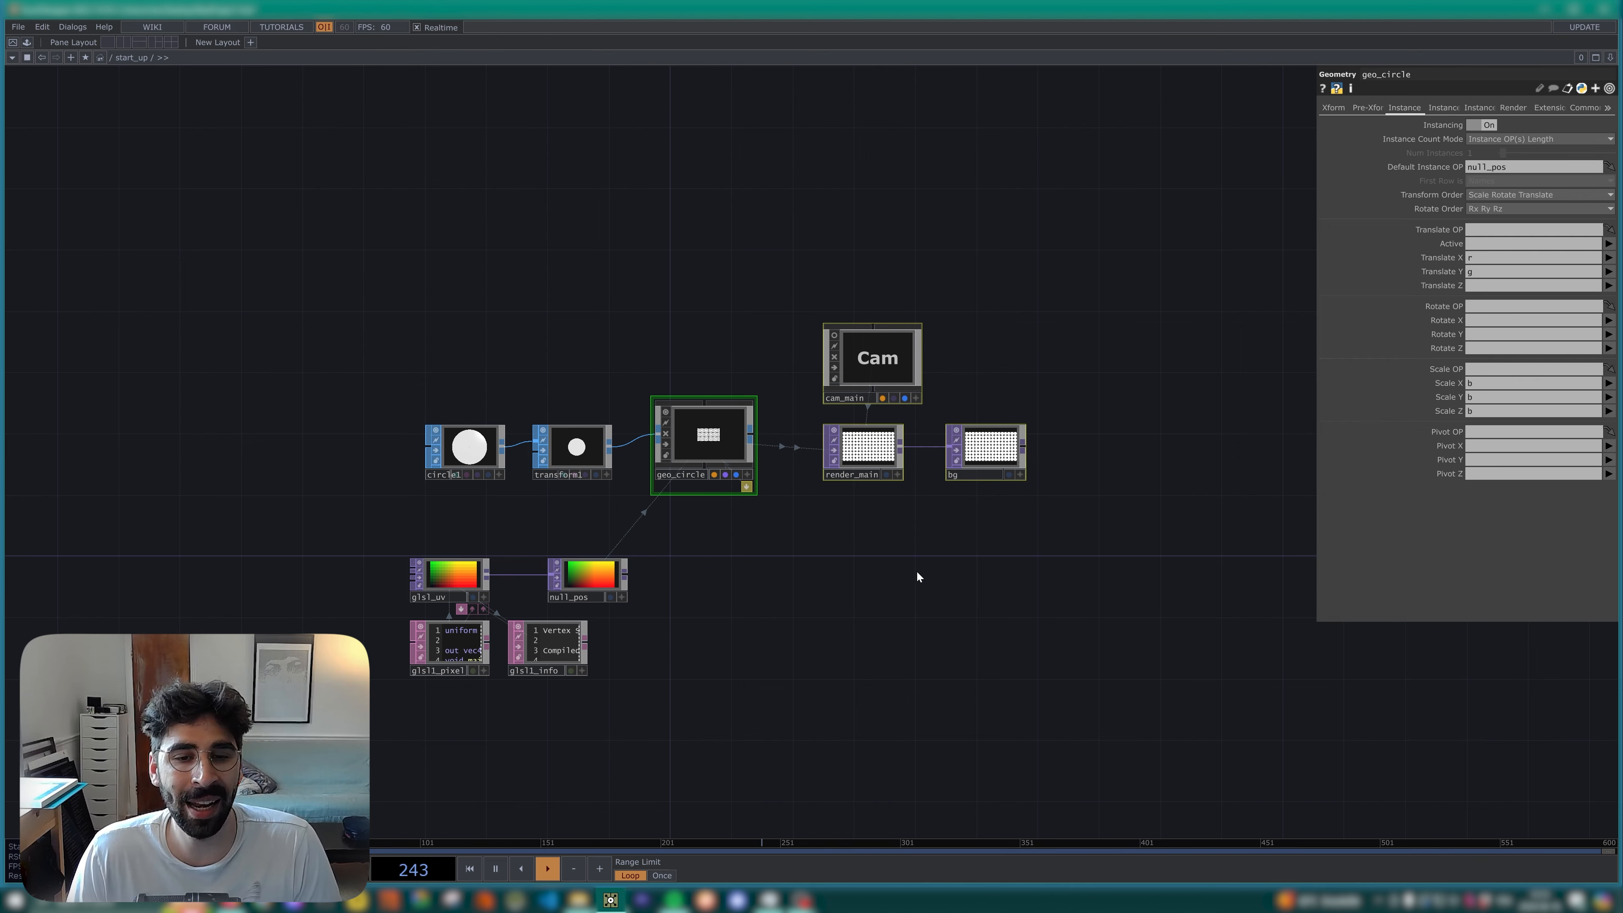